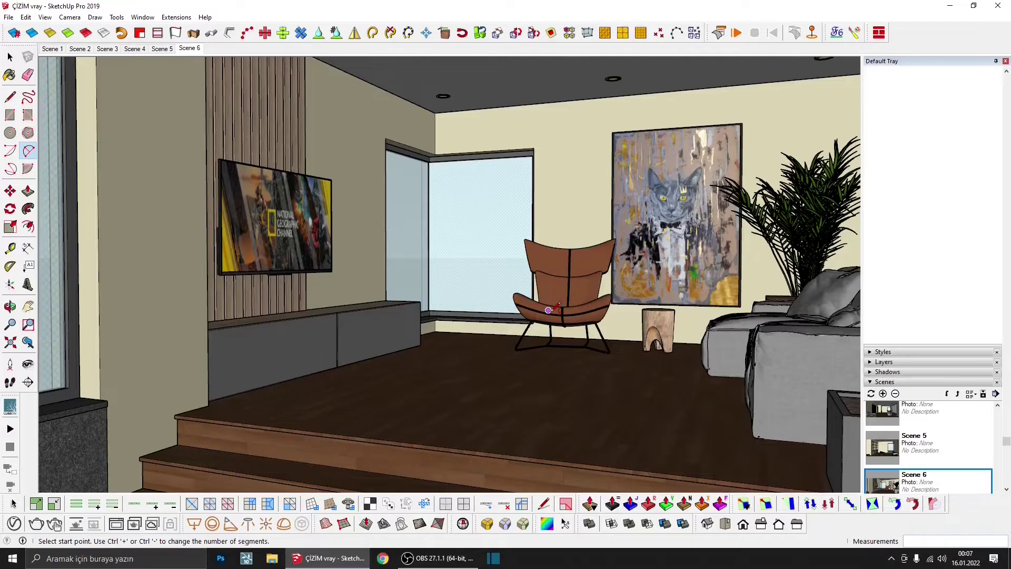
- Hide the building's roof group to expose the interior
middle_click_drag(548, 310, 263, 165)
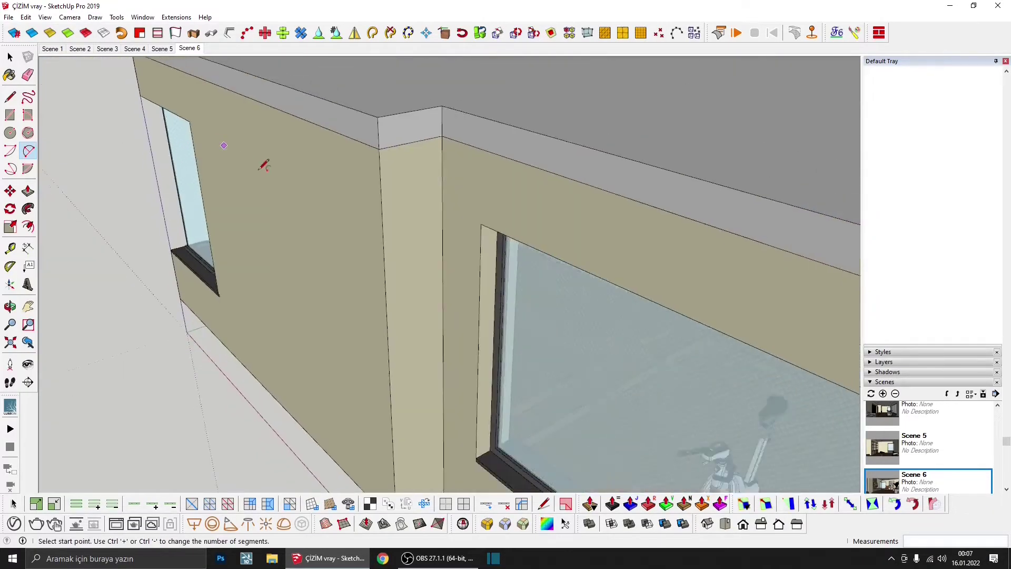
scroll(349, 192, "down", 5)
middle_click_drag(451, 198, 339, 214)
scroll(445, 218, "up", 3)
key("space")
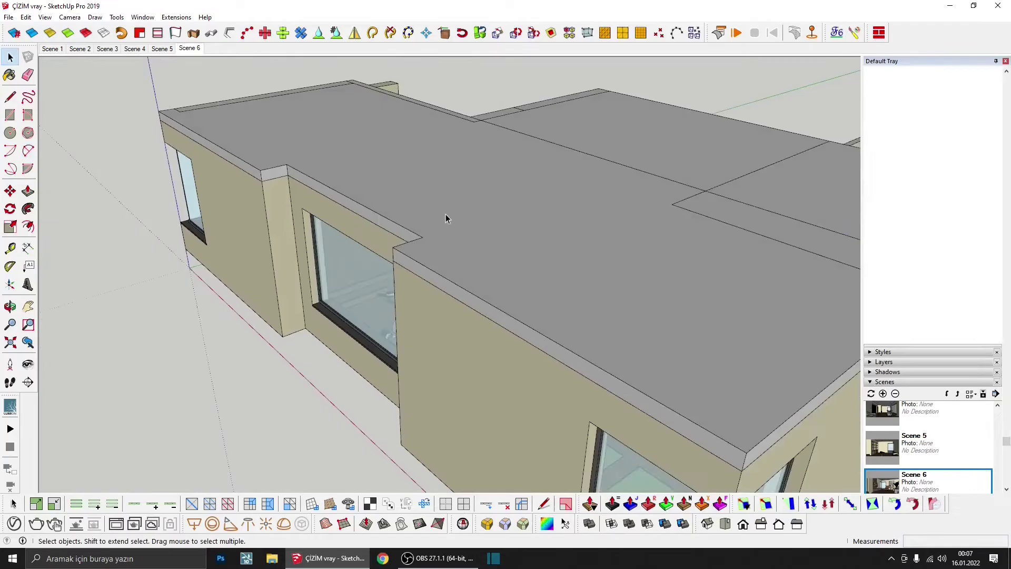
right_click(446, 219)
left_click(471, 244)
- Return to the Scene 6 interior camera view of the living room
mouse_move(470, 244)
middle_mouse_down()
mouse_move(424, 198)
mouse_move(315, 236)
mouse_move(283, 109)
mouse_move(248, 84)
middle_mouse_up()
scroll(300, 174, "up", 5)
left_click(201, 51)
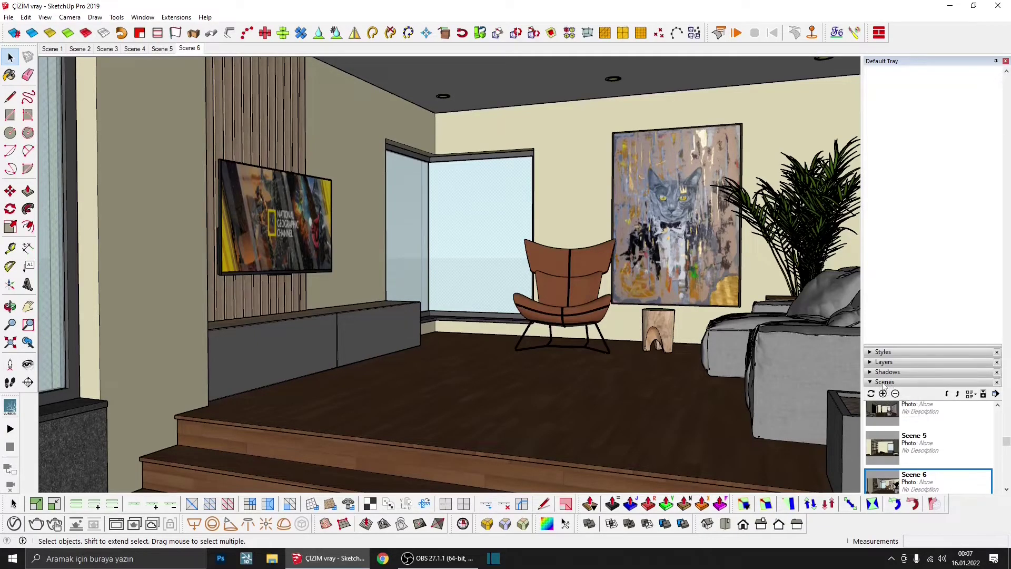
scroll(891, 387, "down", 3)
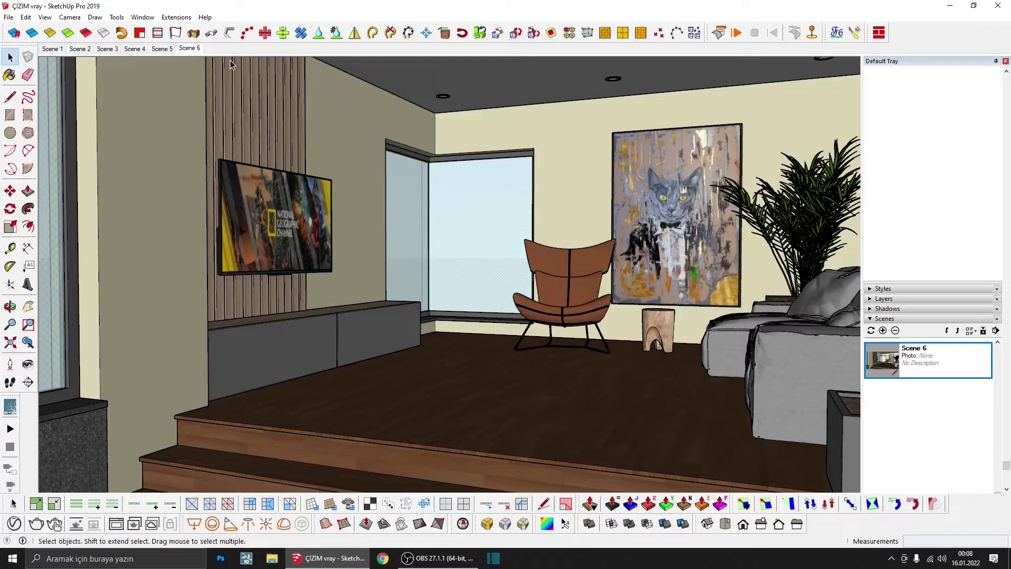
mouse_move(506, 241)
middle_mouse_down()
mouse_move(559, 259)
mouse_move(498, 267)
middle_mouse_up()
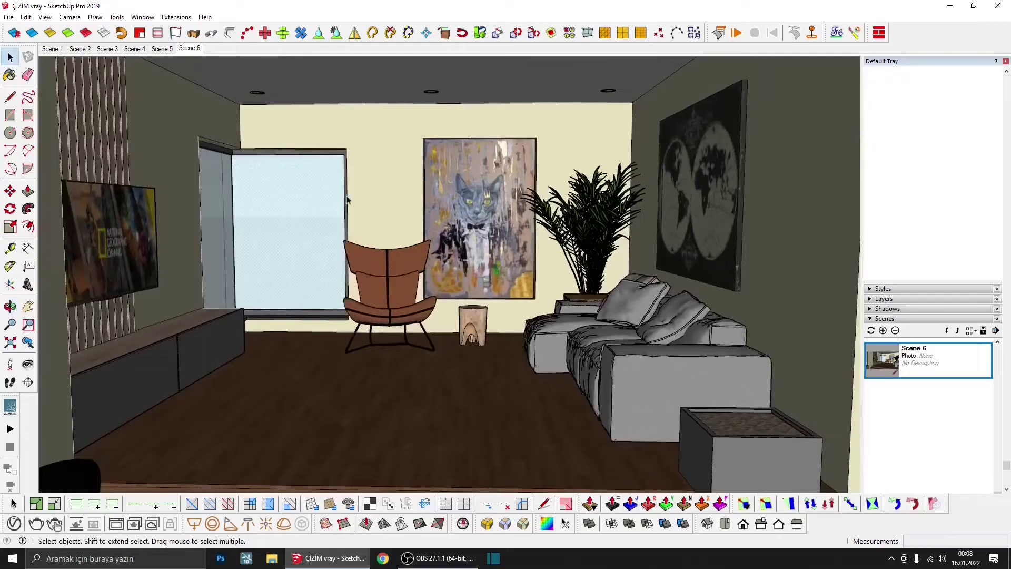
left_click(189, 49)
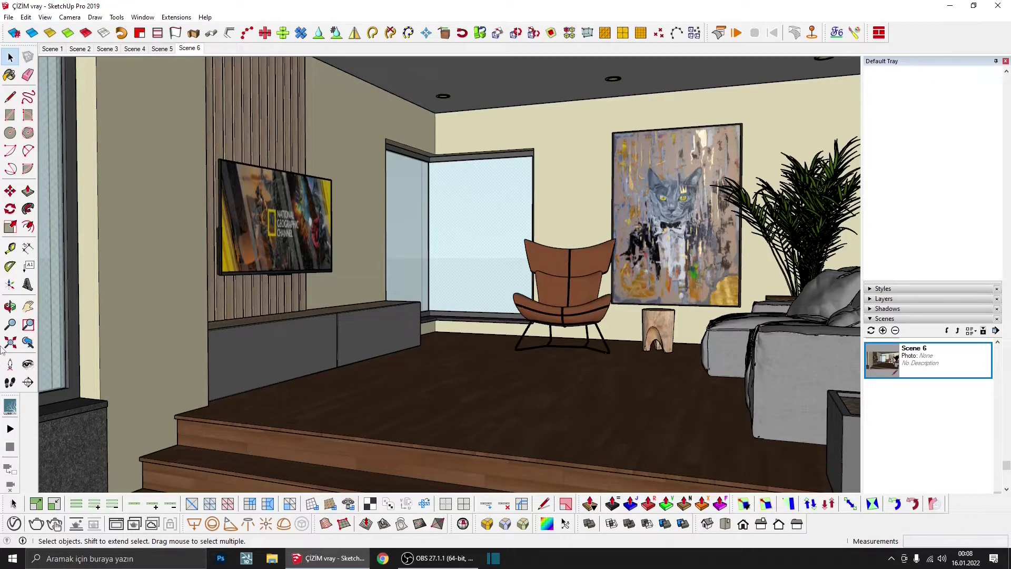
- Enable V-Ray Material Override with grey #BCBCBC in render settings and start a test render
left_click(34, 522)
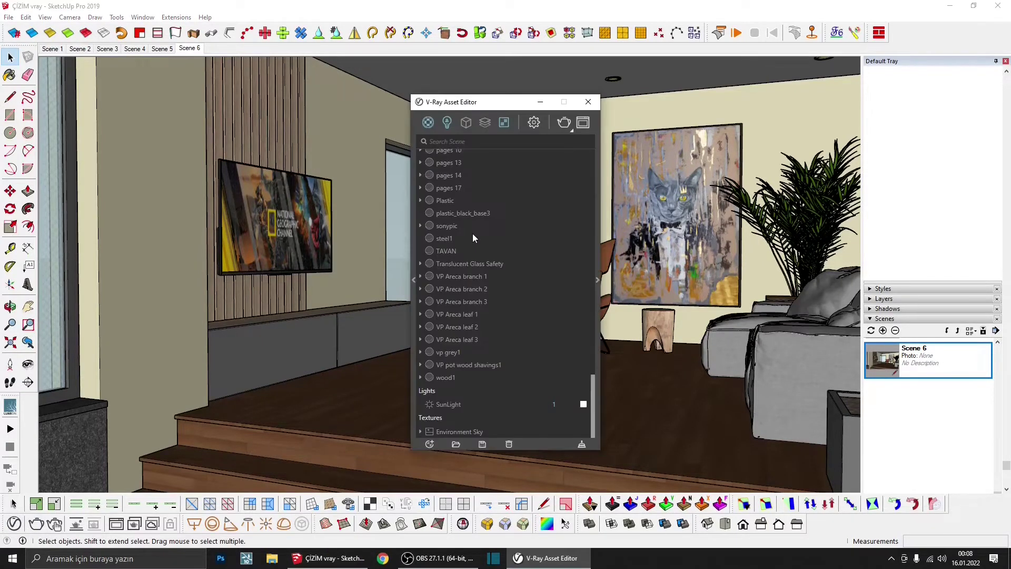
left_click_drag(482, 98, 366, 95)
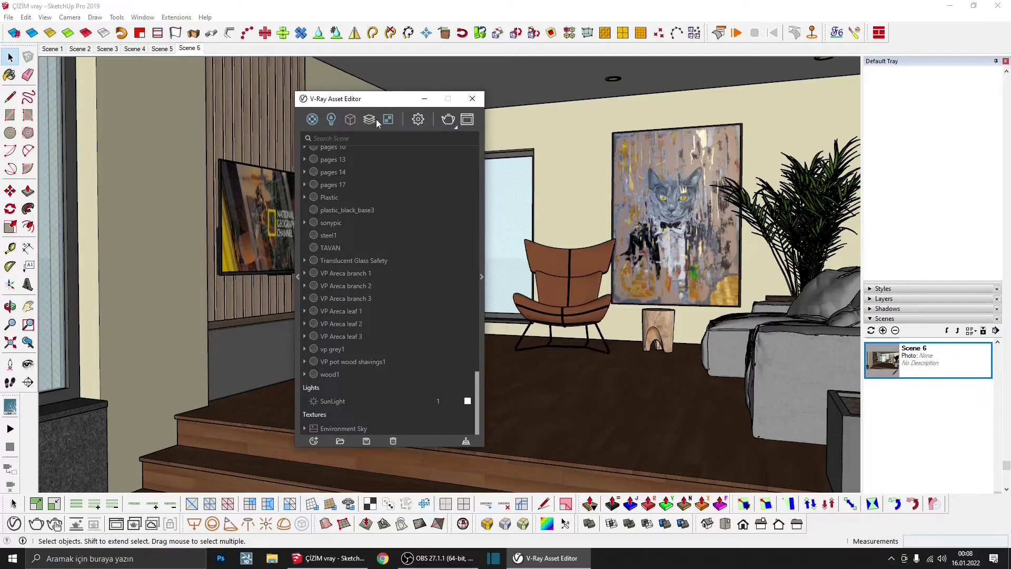
left_click(417, 122)
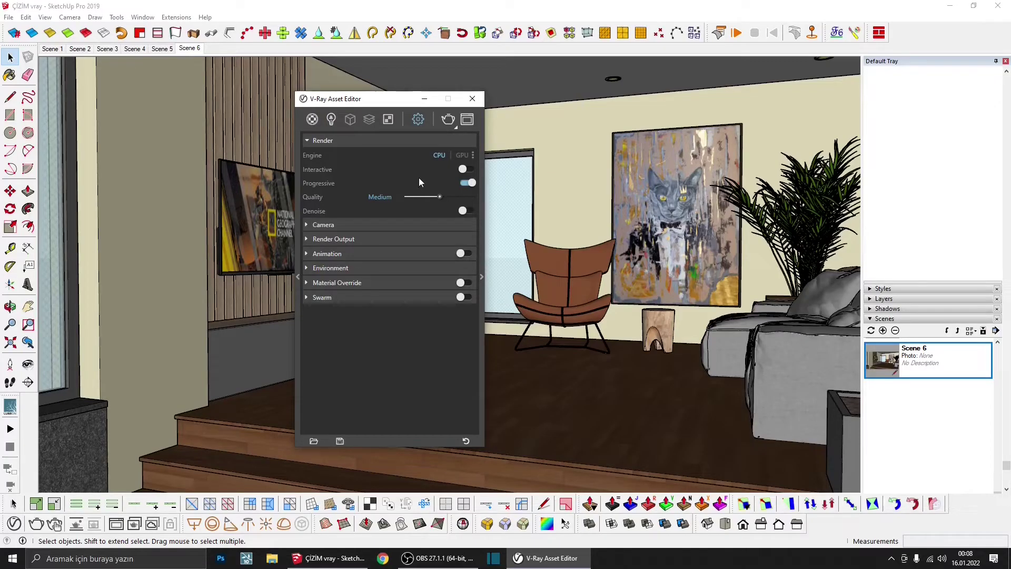
left_click(378, 283)
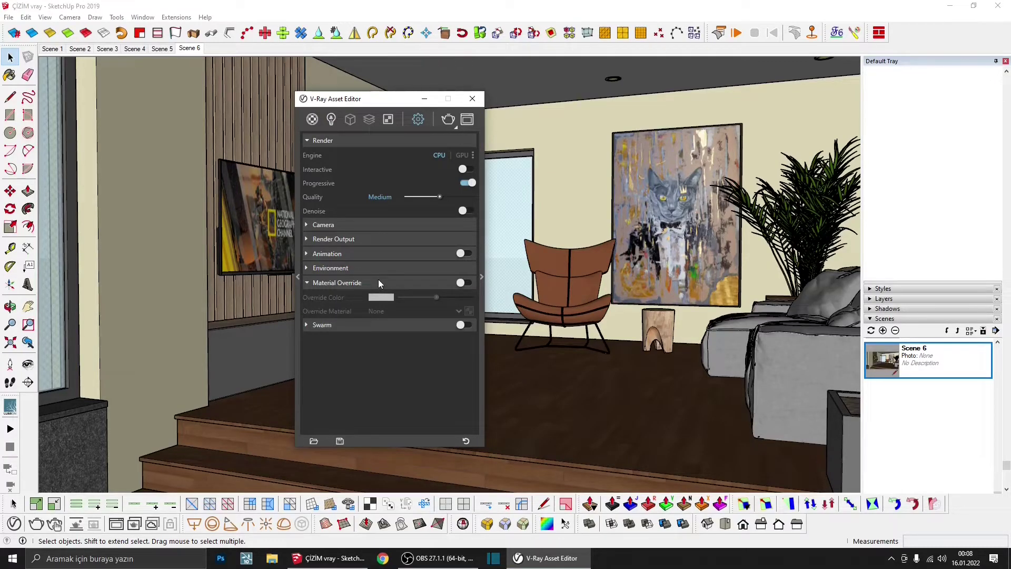
left_click(465, 282)
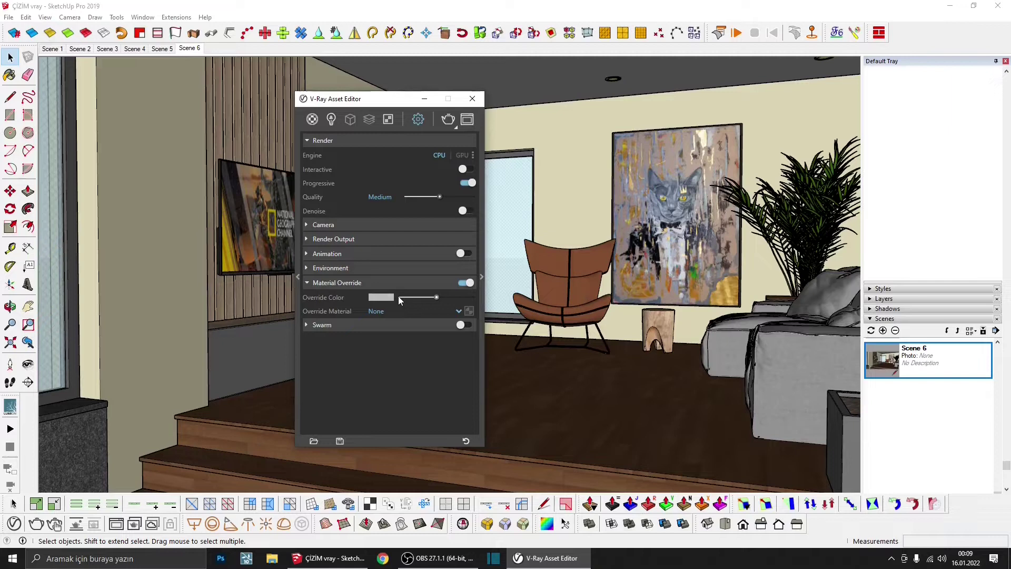
mouse_move(380, 297)
left_click(451, 121)
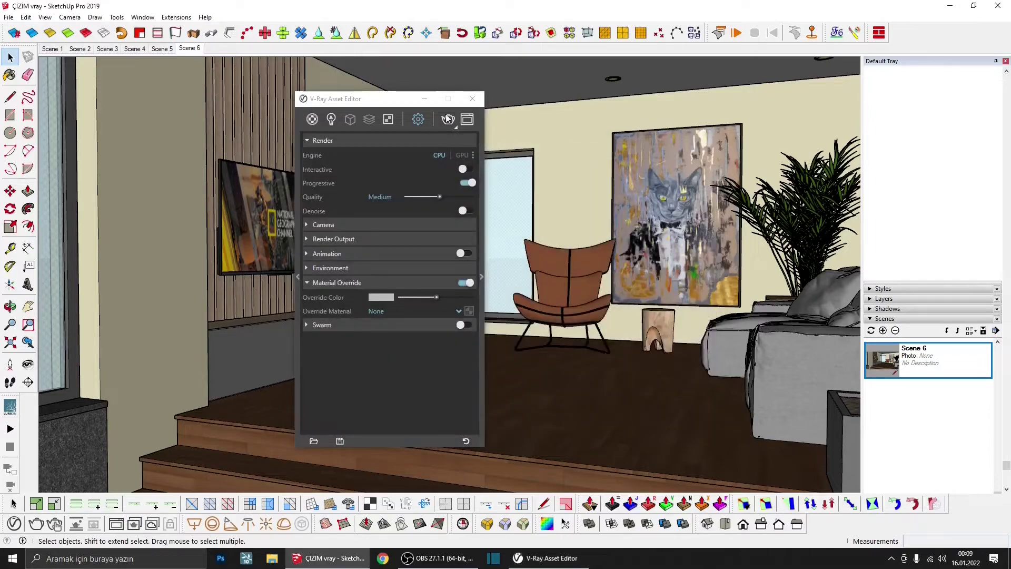
left_click_drag(411, 99, 367, 188)
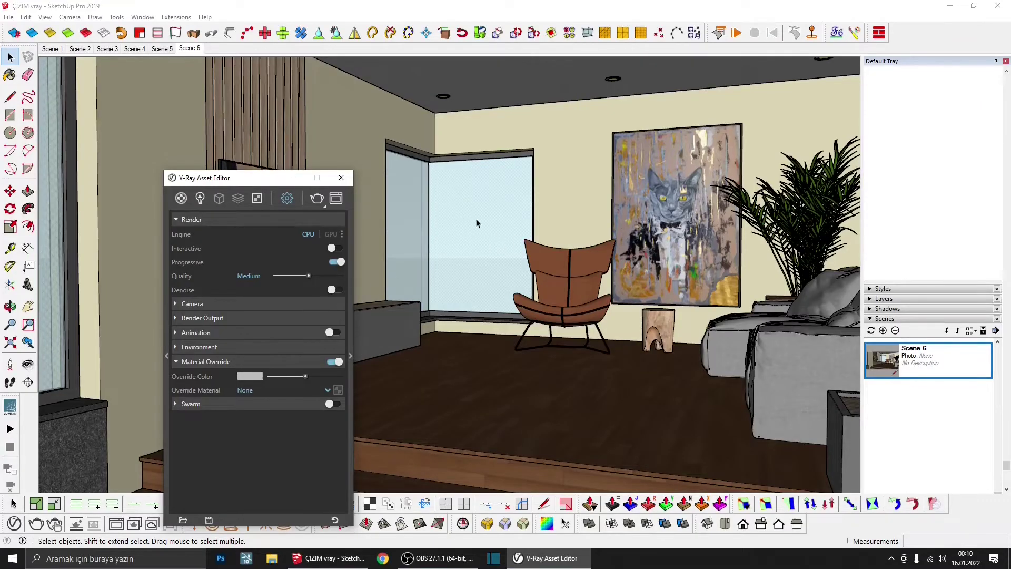
- Sample the window glass and set Translucent Glass Safety's refraction colour to full white
scroll(476, 221, "up", 2)
scroll(957, 146, "up", 5)
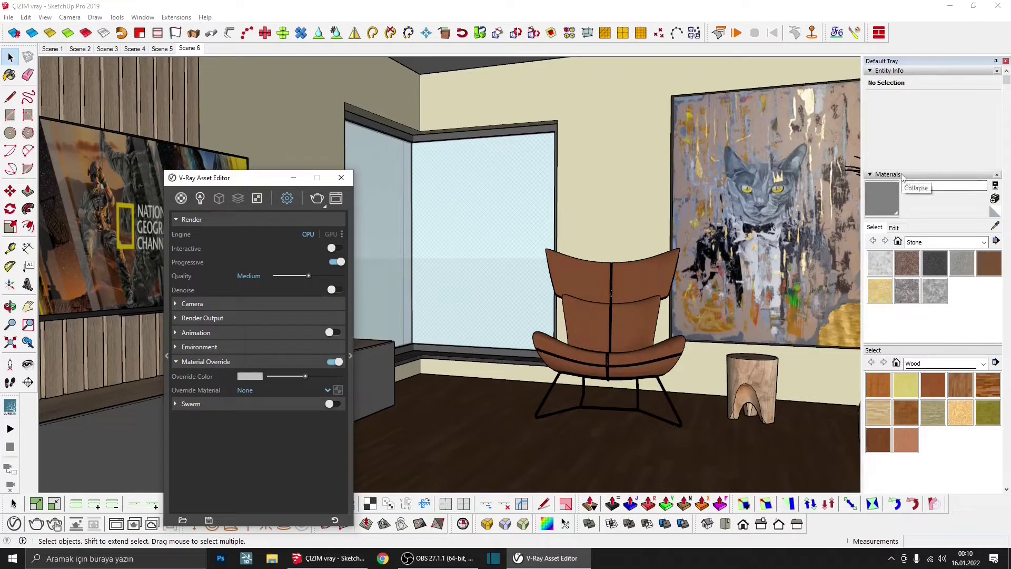
left_click(994, 226)
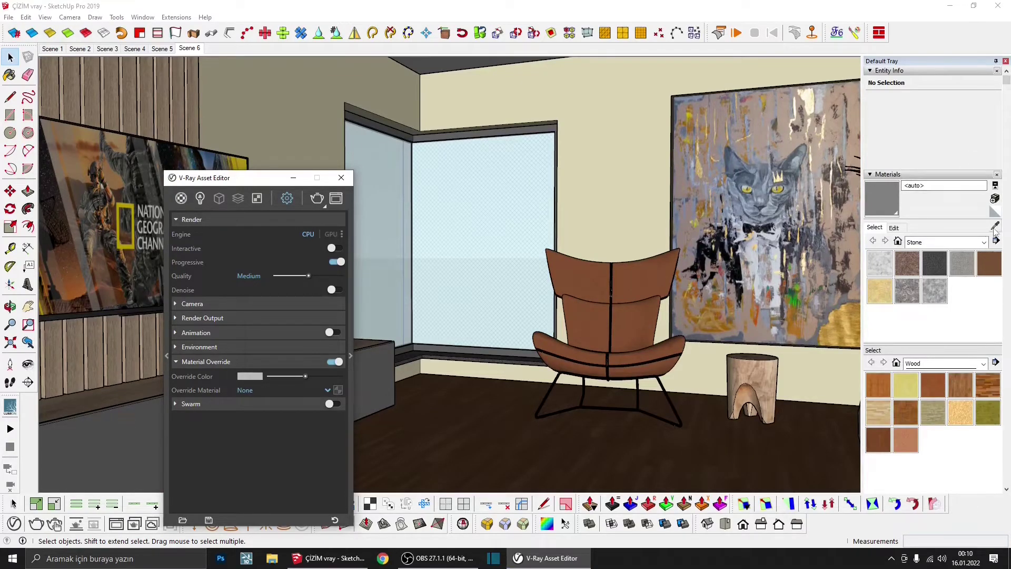
left_click(481, 220)
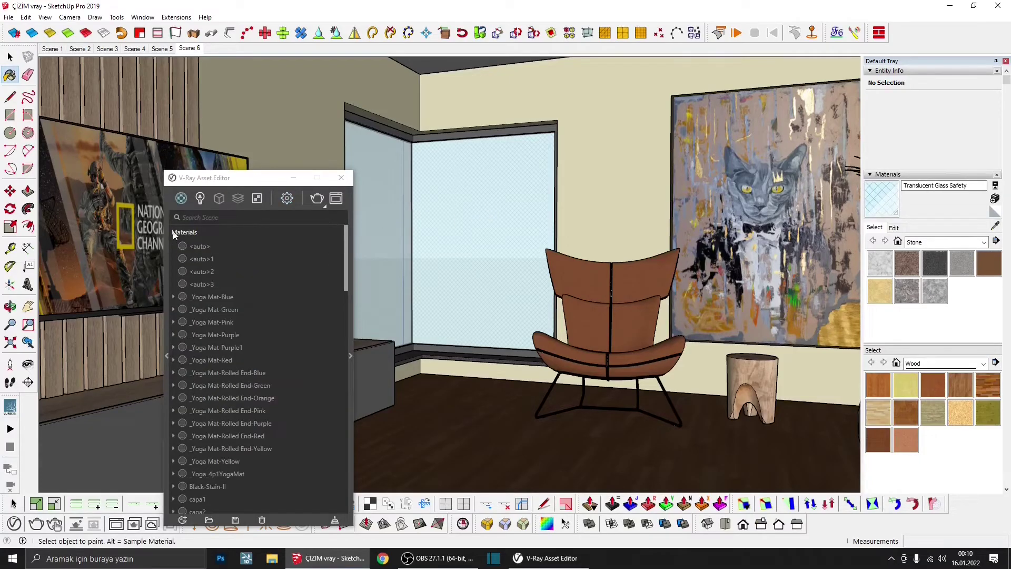
left_click(349, 358)
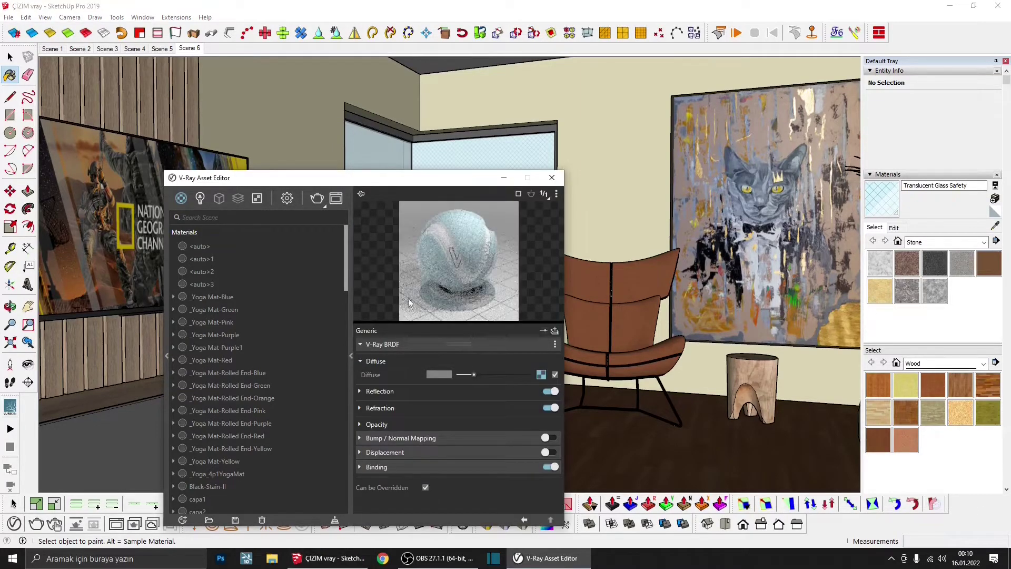
left_click_drag(409, 177, 294, 94)
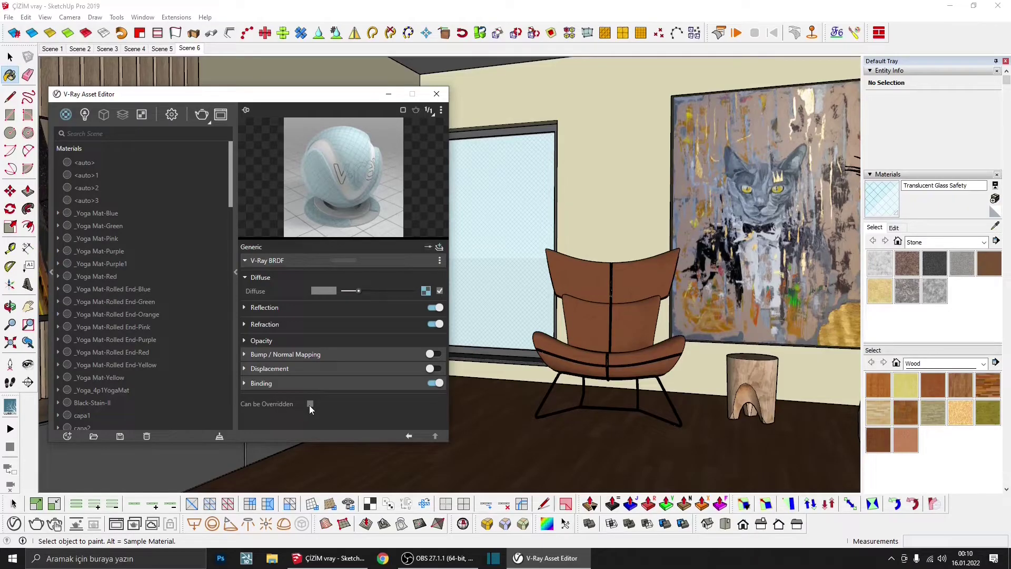
left_click(267, 328)
left_click_drag(384, 337, 412, 333)
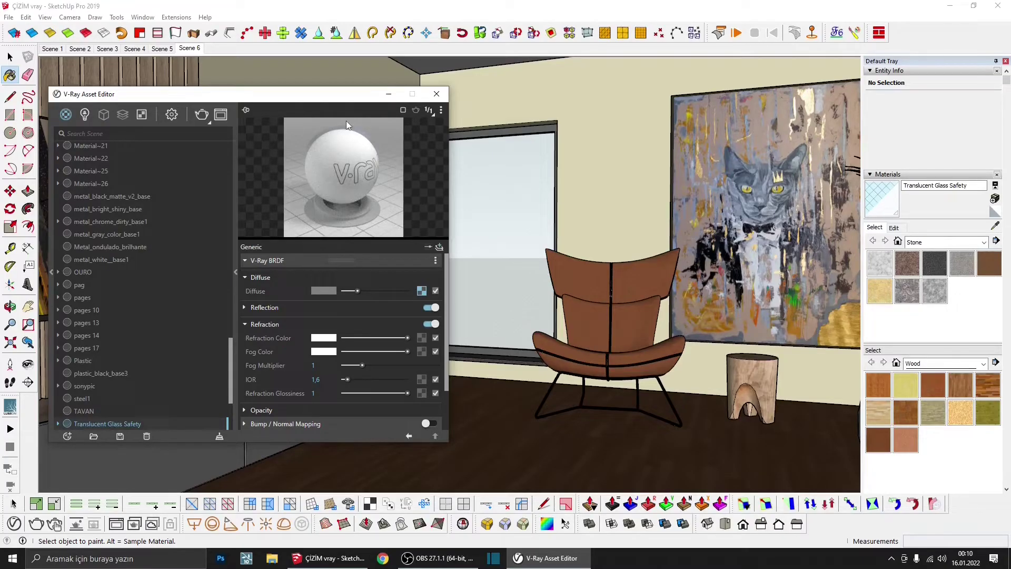
left_click_drag(388, 99, 393, 104)
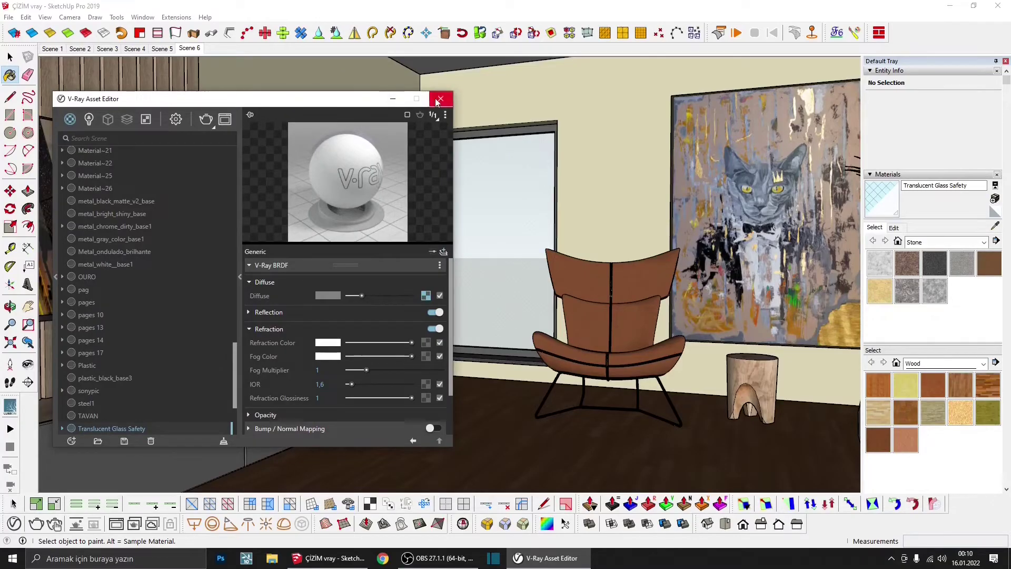
left_click(441, 99)
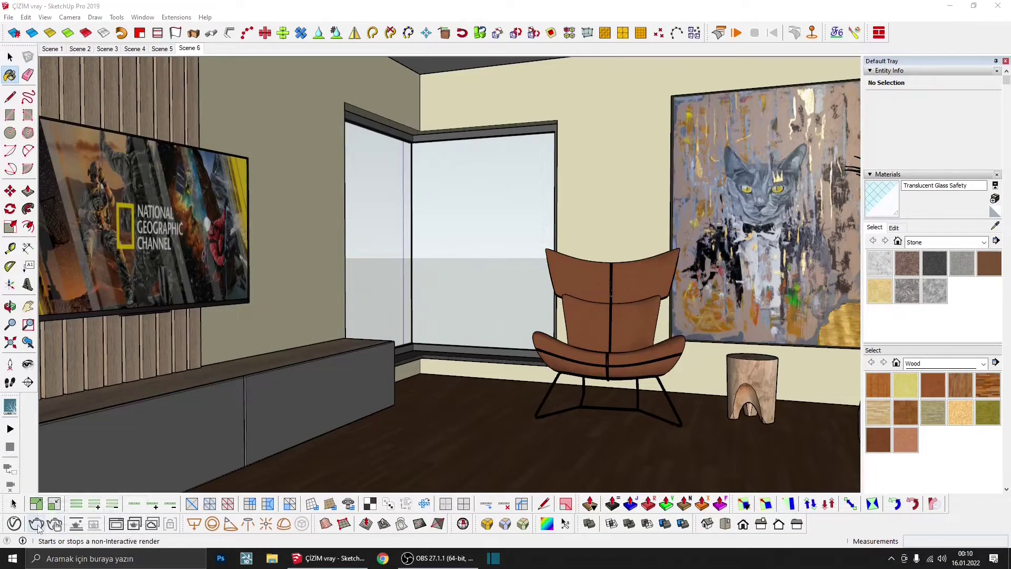
- Render Scene 6 with V-Ray and review the result in a maximized frame buffer
left_click(191, 50)
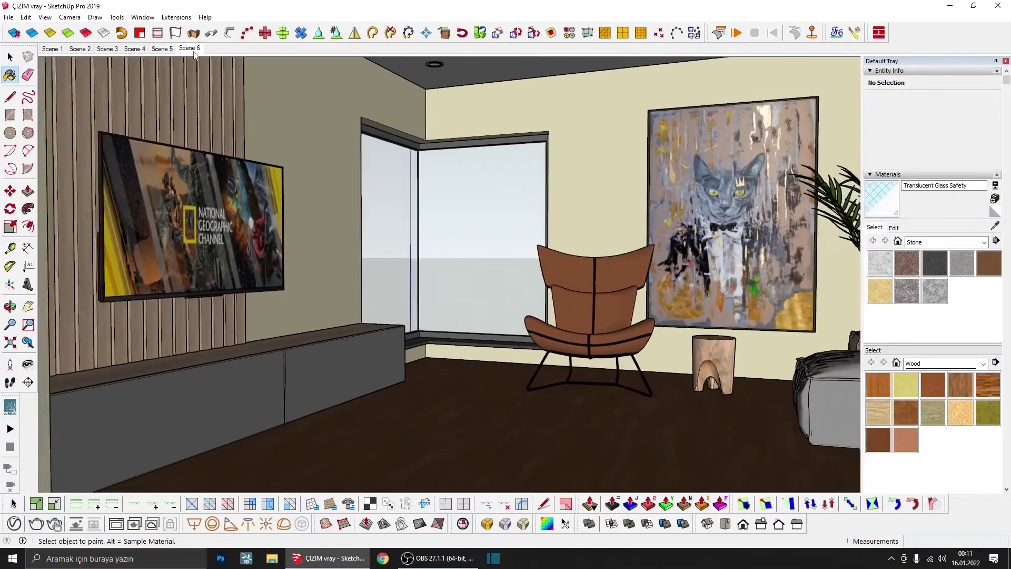
left_click(36, 524)
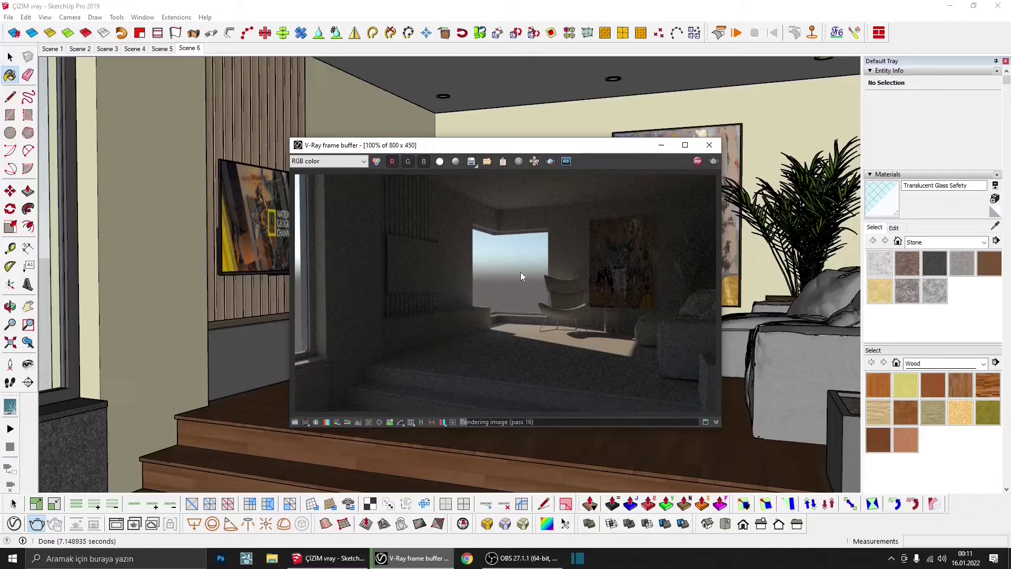
key("super+Up")
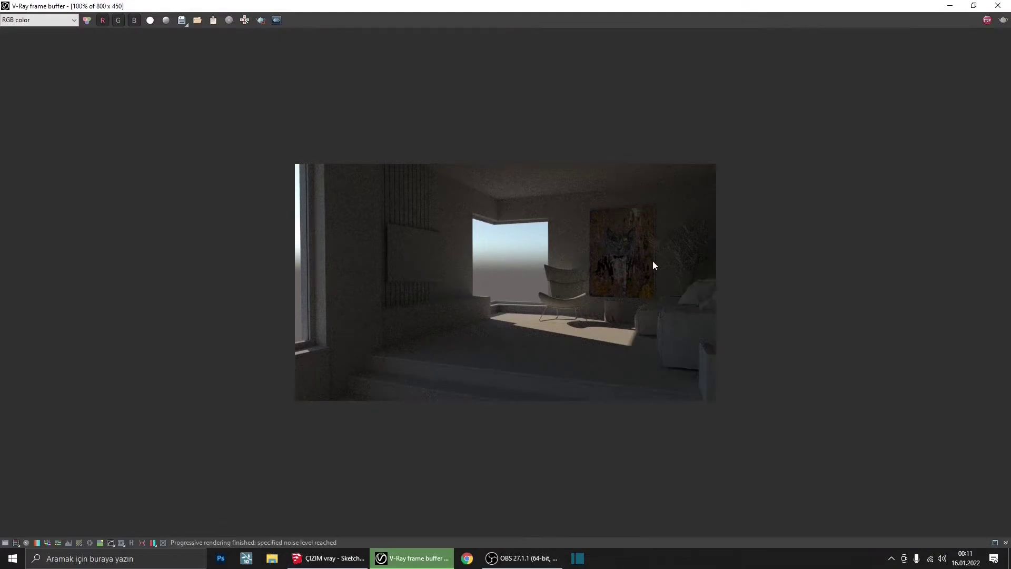
scroll(653, 260, "up", 1)
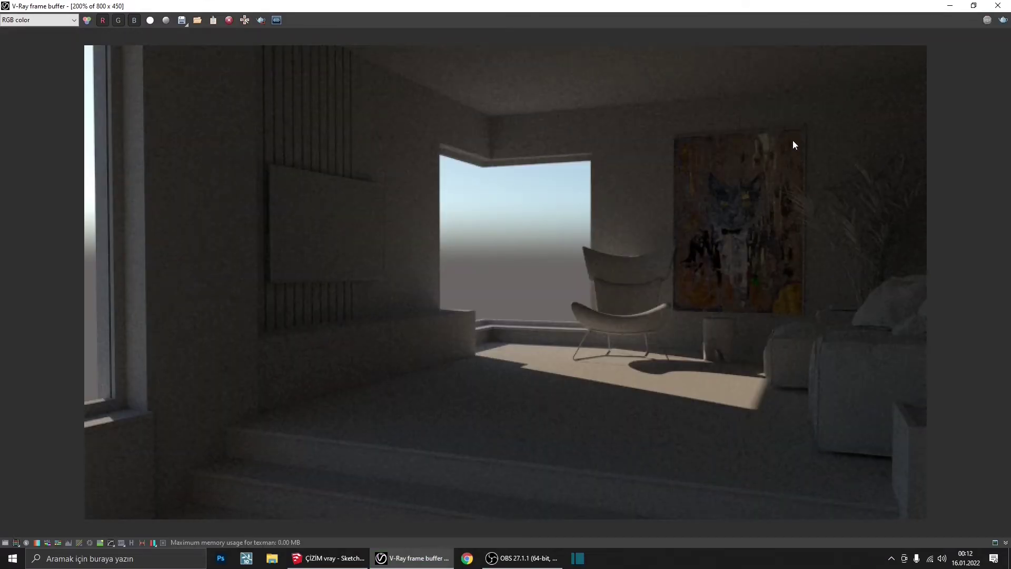
left_click(997, 5)
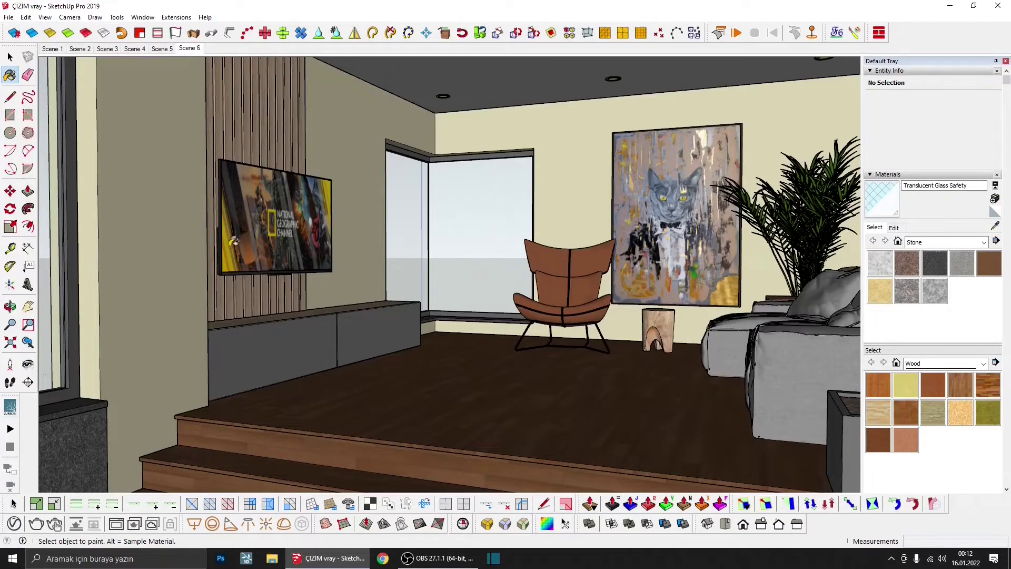
left_click(117, 524)
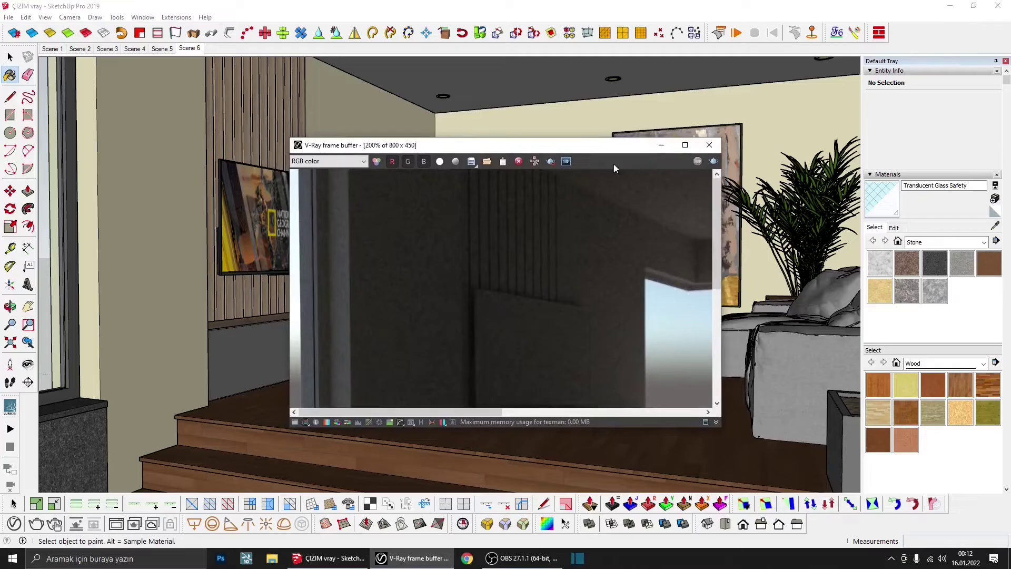
left_click(684, 146)
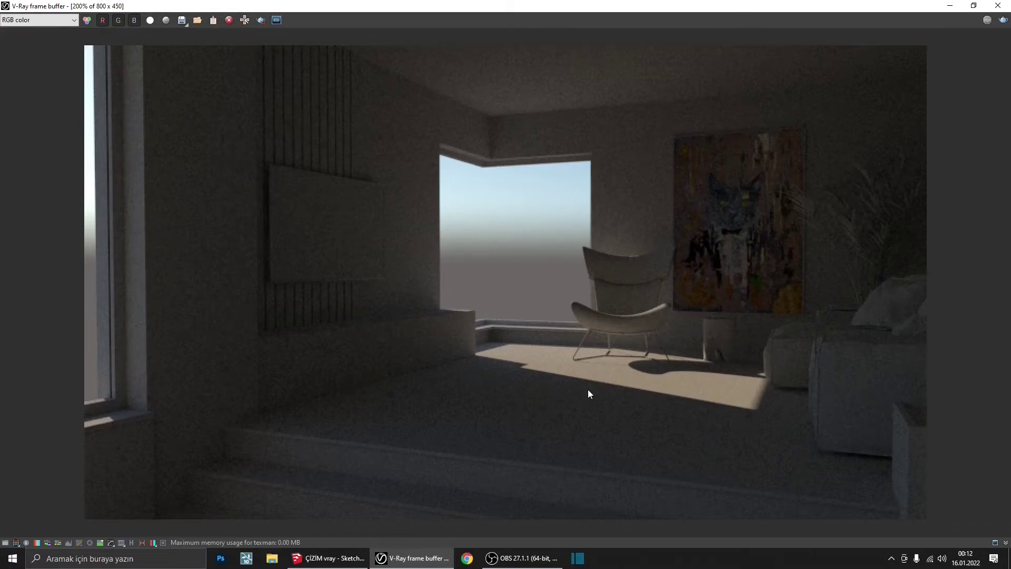
- Bring up the SunLight parameters from the Asset Editor's Lights list
left_click(998, 5)
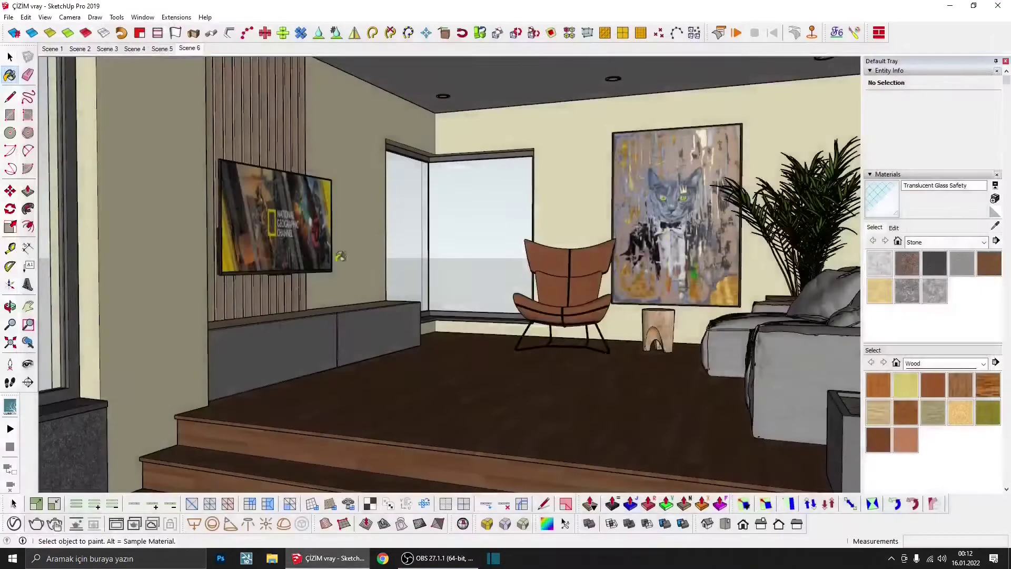
left_click(14, 523)
left_click(176, 119)
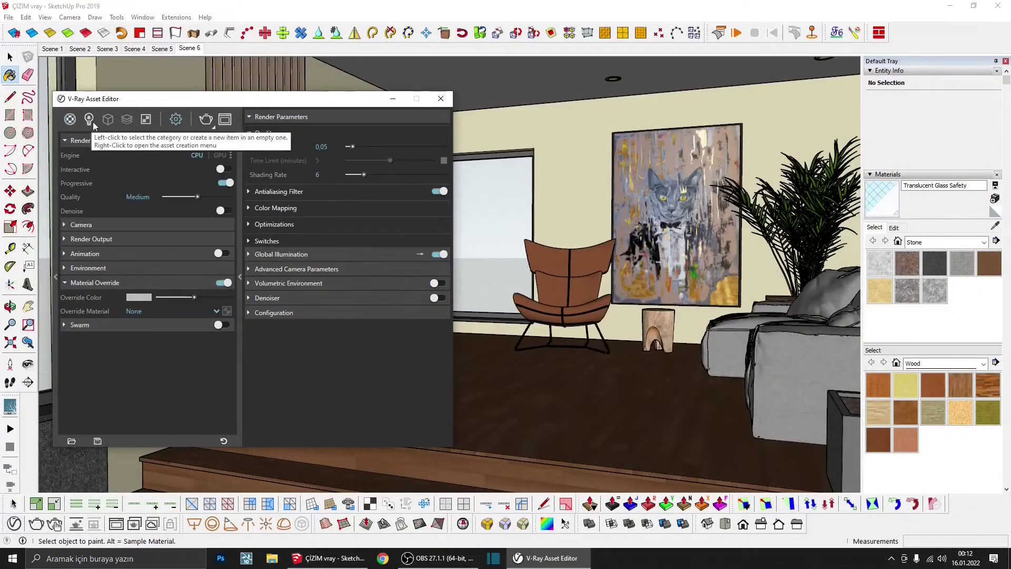
left_click(88, 119)
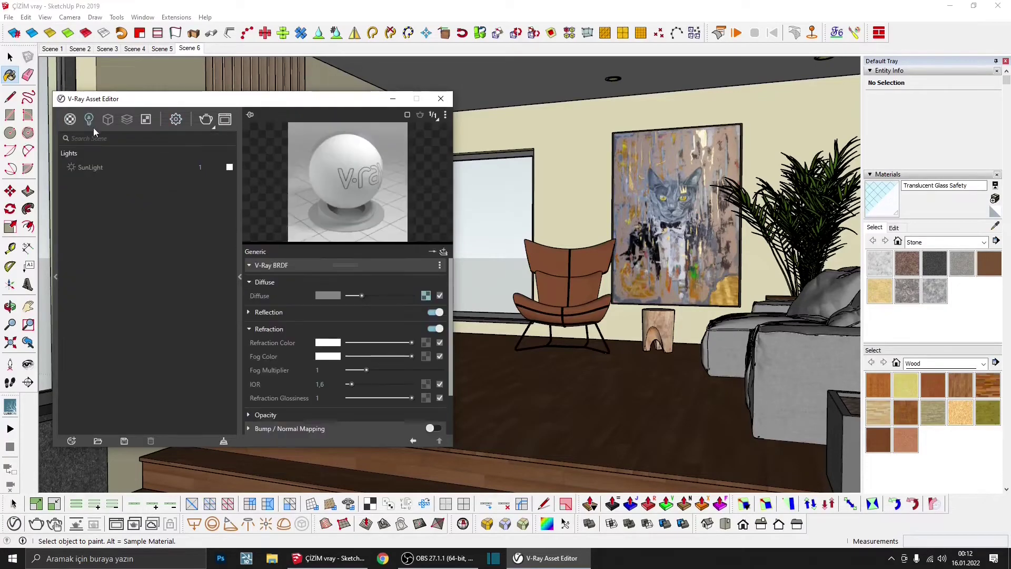
left_click(87, 167)
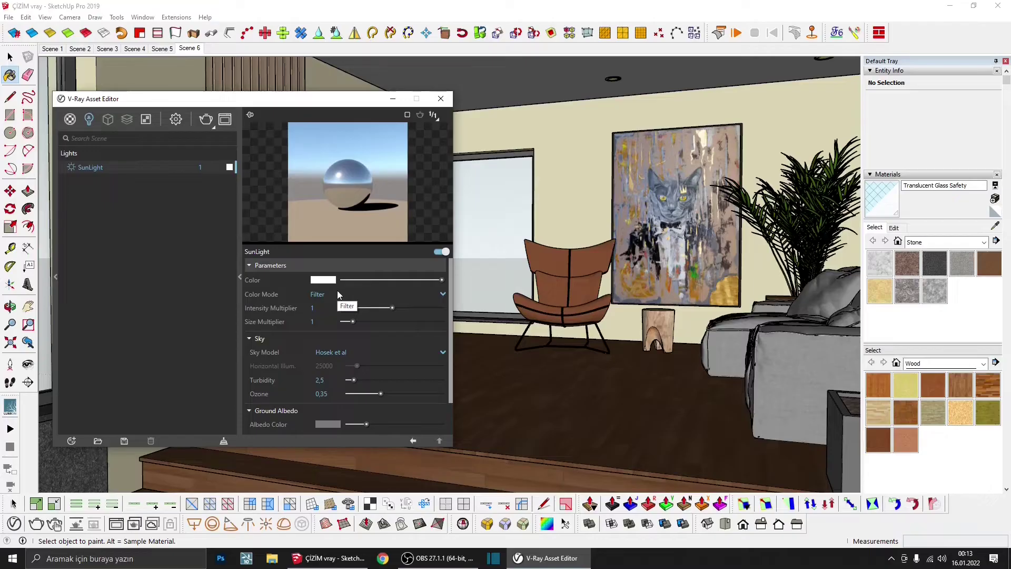
- Raise the SunLight size multiplier through 20 and 50 to 100
left_click(321, 309)
mouse_move(320, 321)
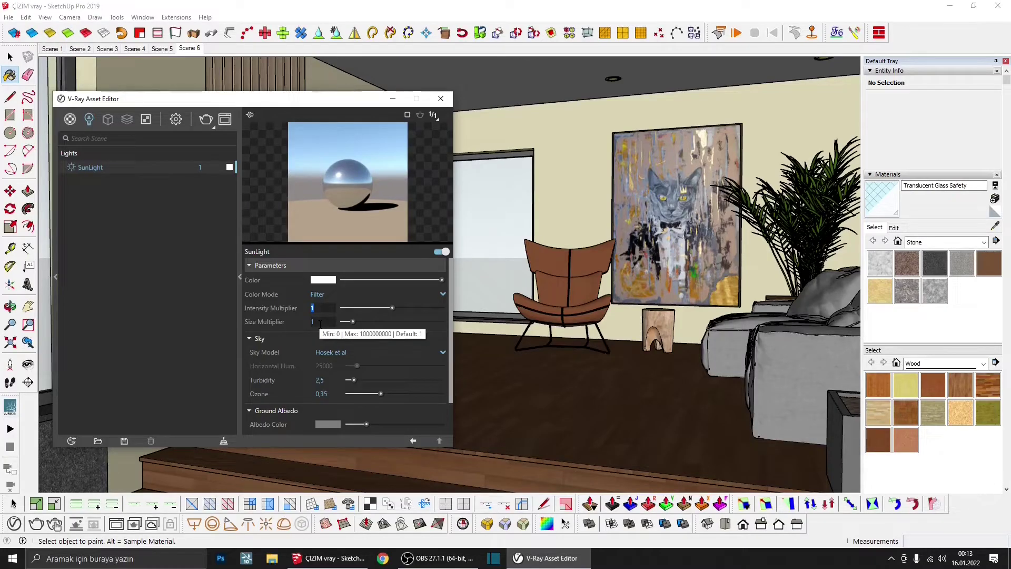
key("Tab")
type("20")
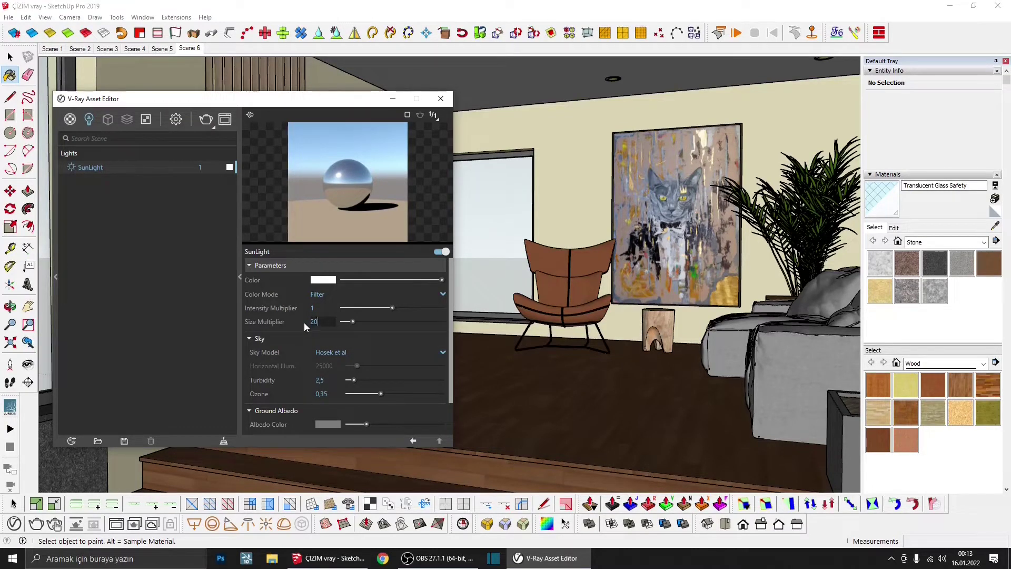
key("Return")
double_click(327, 321)
type("50")
key("Return")
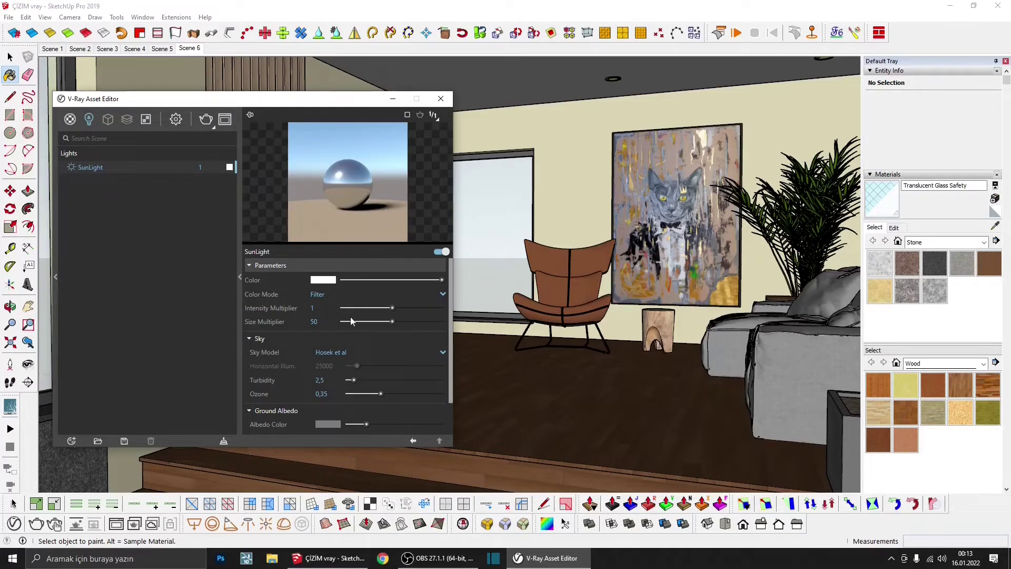
double_click(315, 322)
type("100")
key("Return")
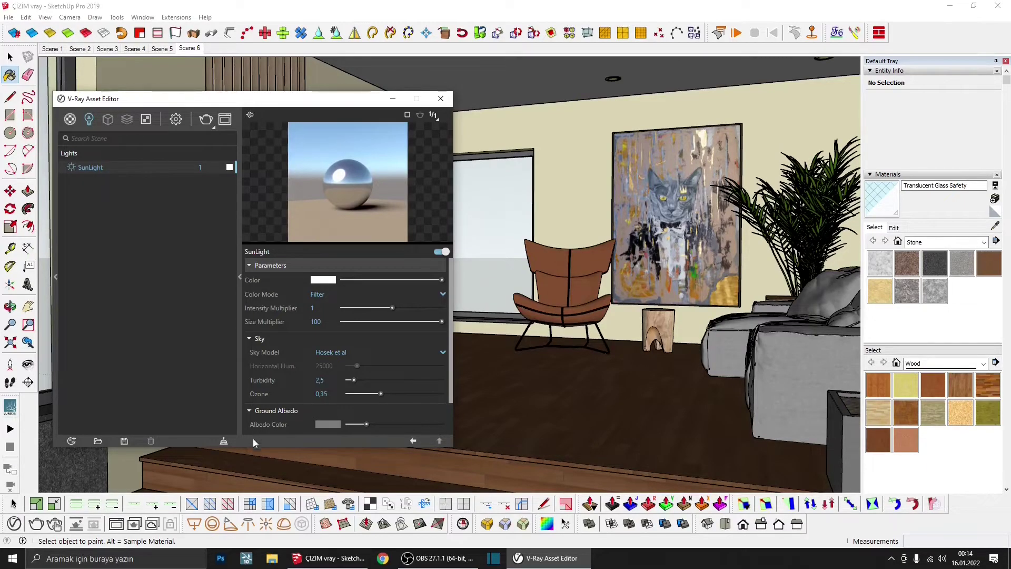
left_click(226, 120)
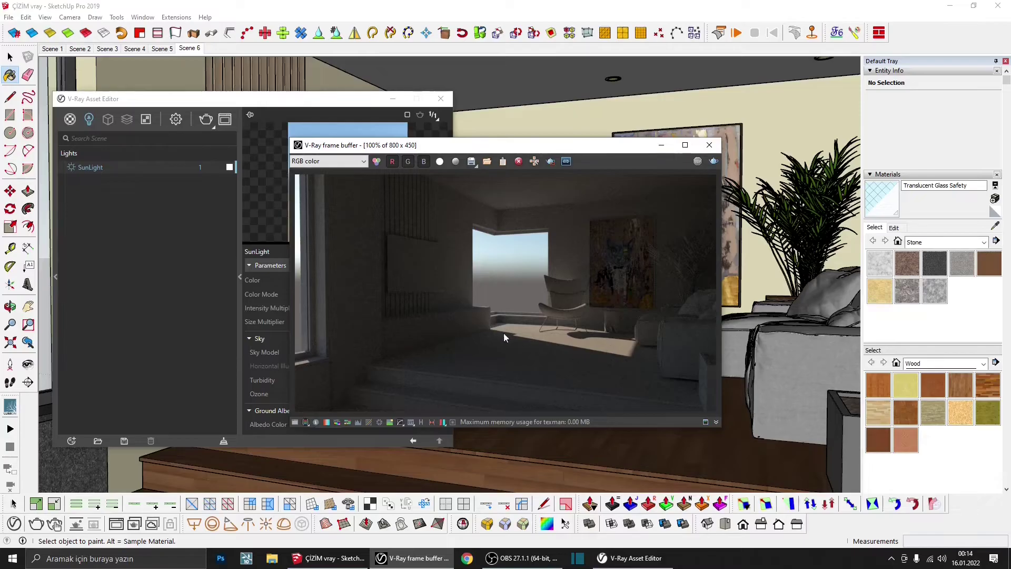
- Render the living room with the size-100 sun and review it enlarged
left_click(206, 119)
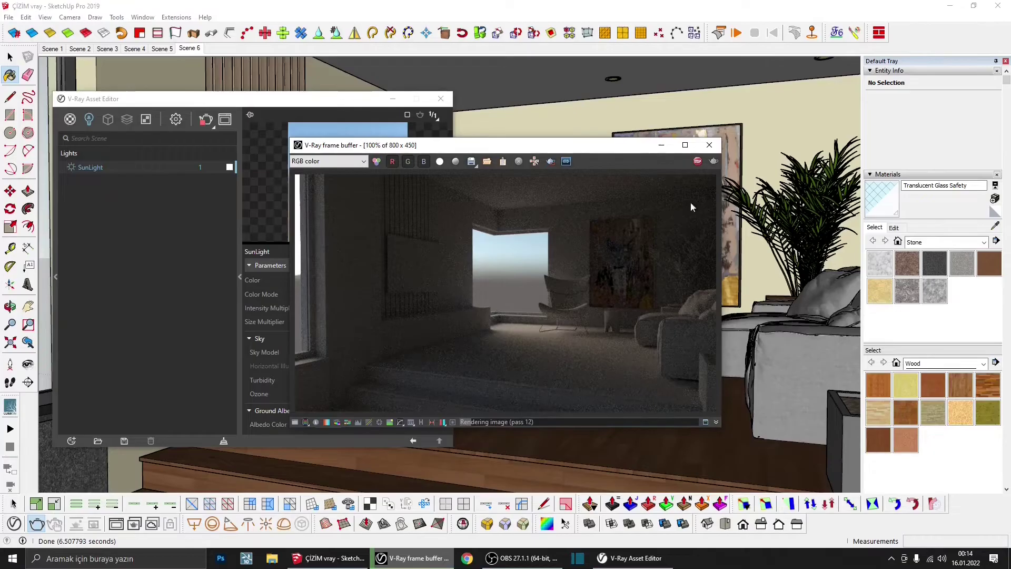
left_click(685, 146)
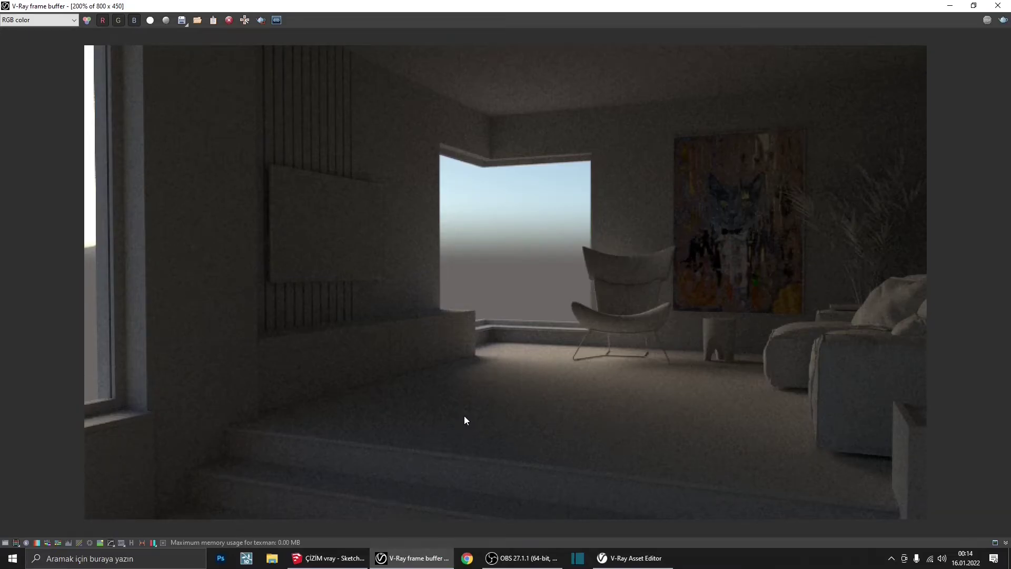
left_click(998, 5)
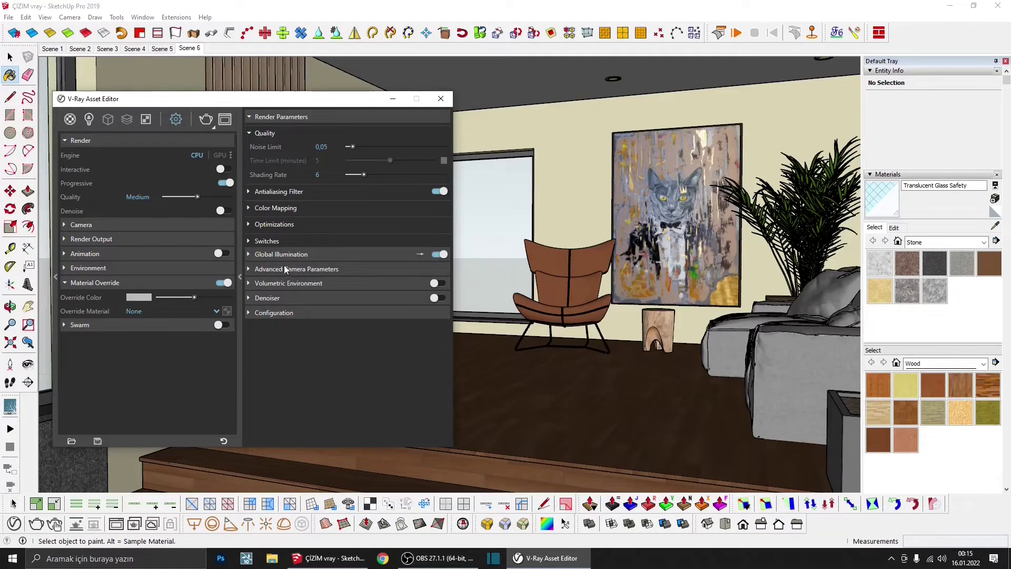
- Set the camera's film sensitivity to ISO 200 and shutter speed to 200
left_click(286, 266)
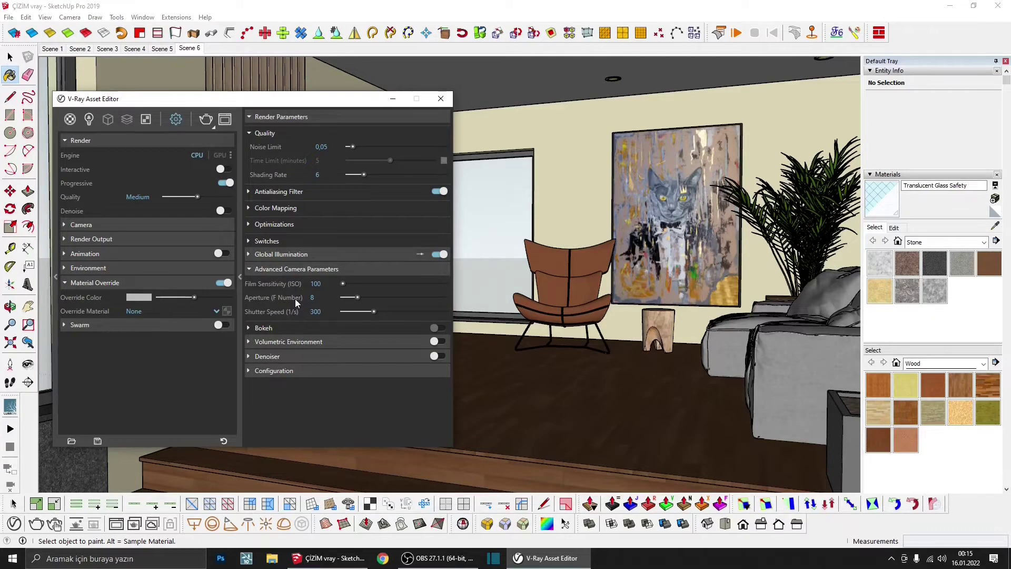
mouse_move(273, 297)
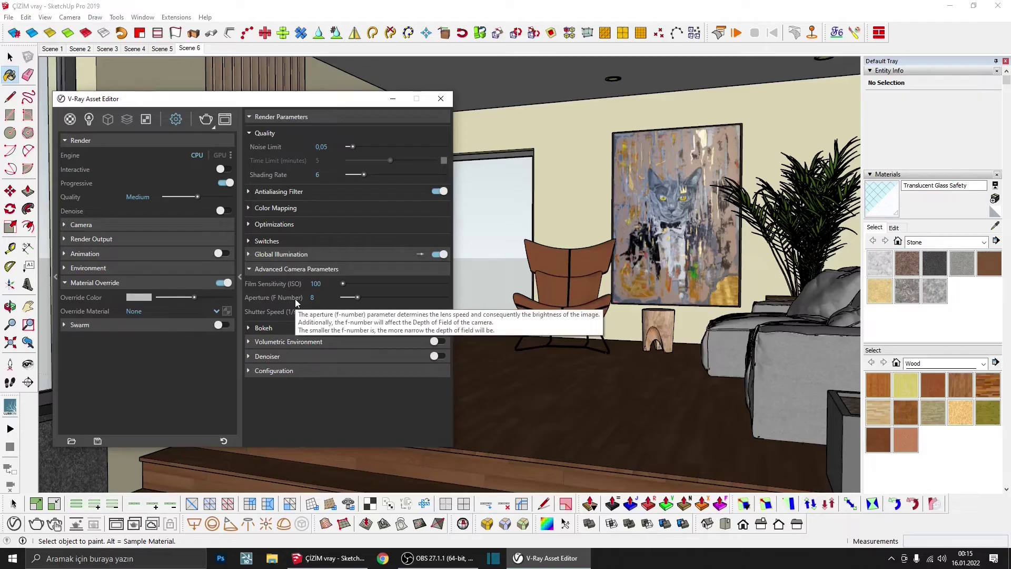
left_click(316, 283)
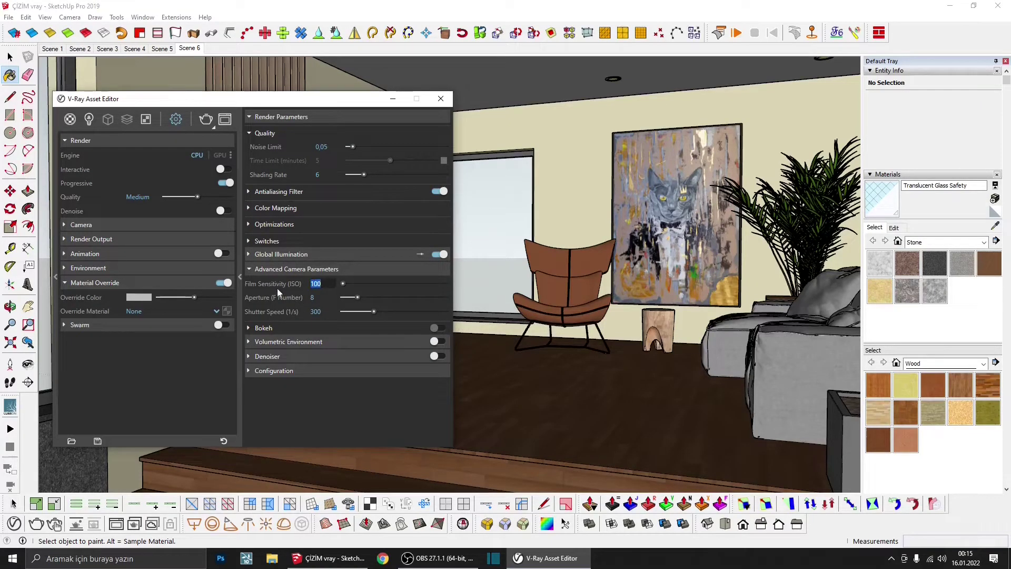
type("200")
key("Return")
left_click(294, 317)
type("200")
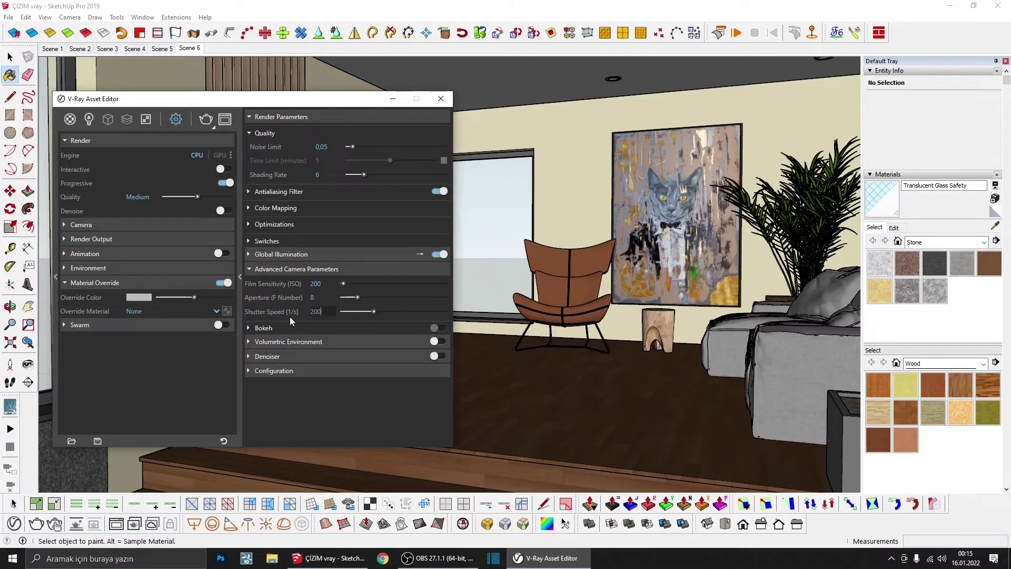
key("Return")
- Render the scene with the ISO 200 exposure in the frame buffer, then close it
left_click(328, 312)
left_click(225, 121)
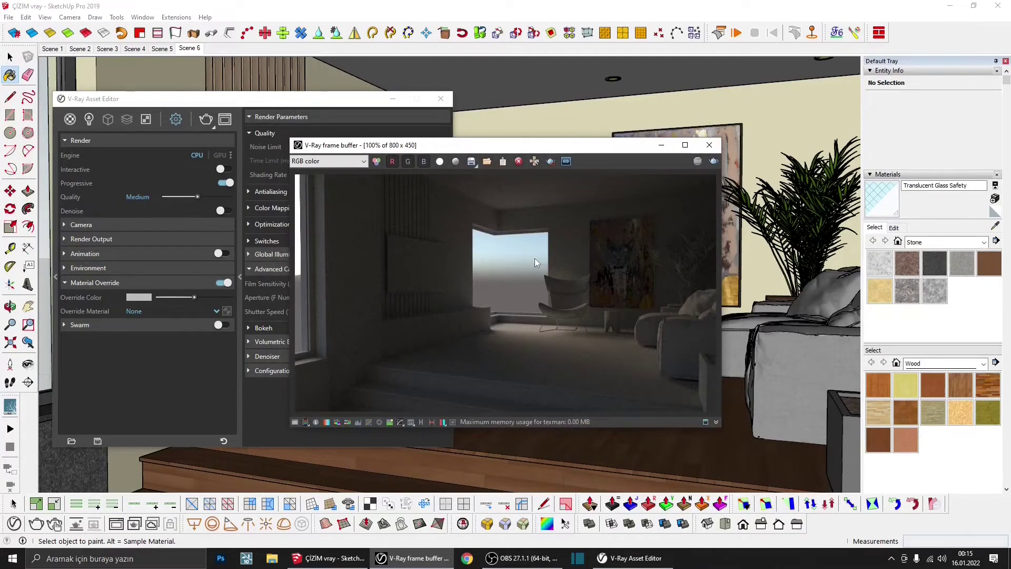
left_click(205, 120)
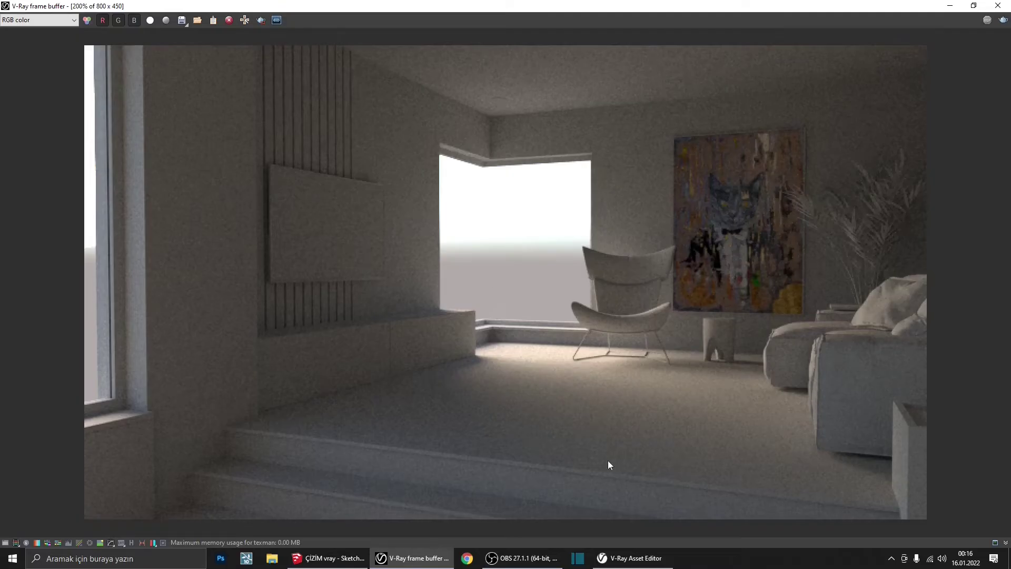
left_click(997, 6)
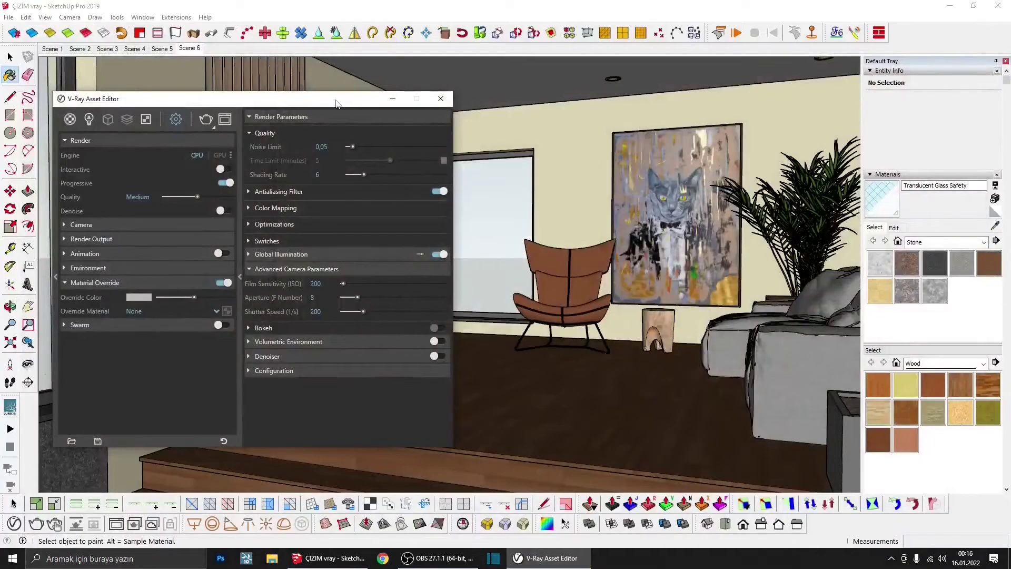
- Switch global illumination primary rays from Brute force to Irradiance map
left_click_drag(340, 101, 544, 380)
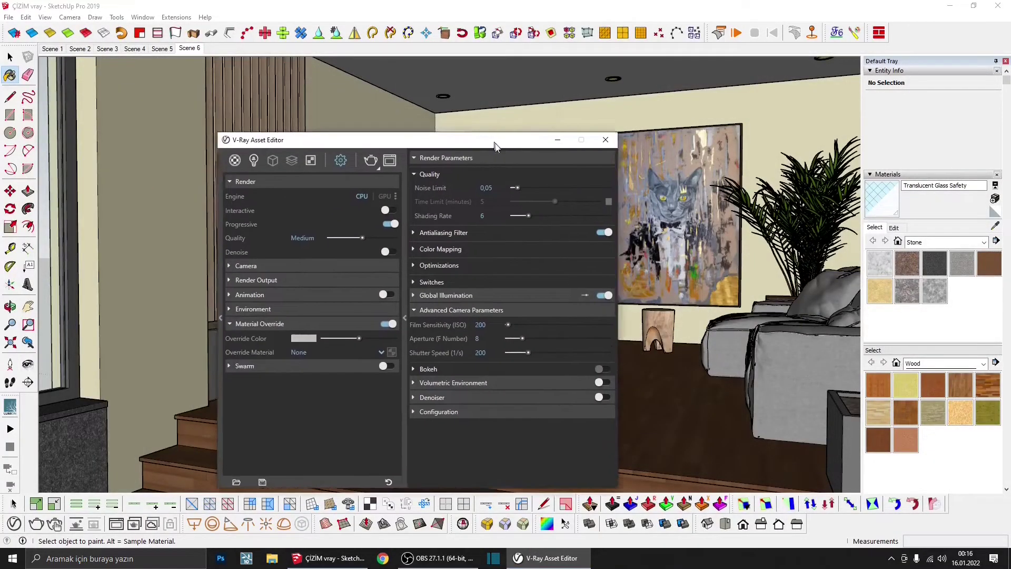
left_click_drag(464, 377, 334, 169)
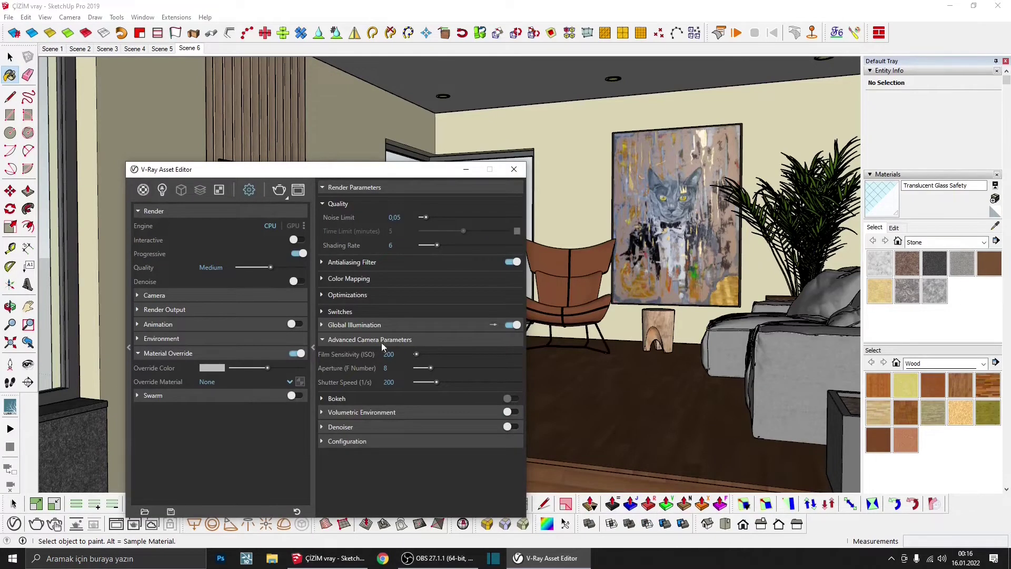
left_click(380, 339)
left_click(371, 325)
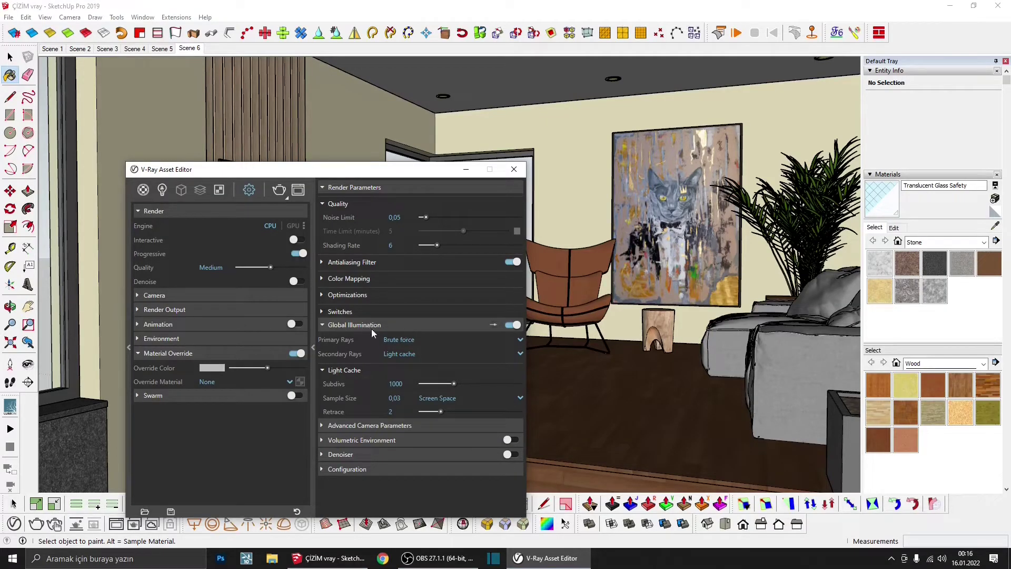
left_click(396, 354)
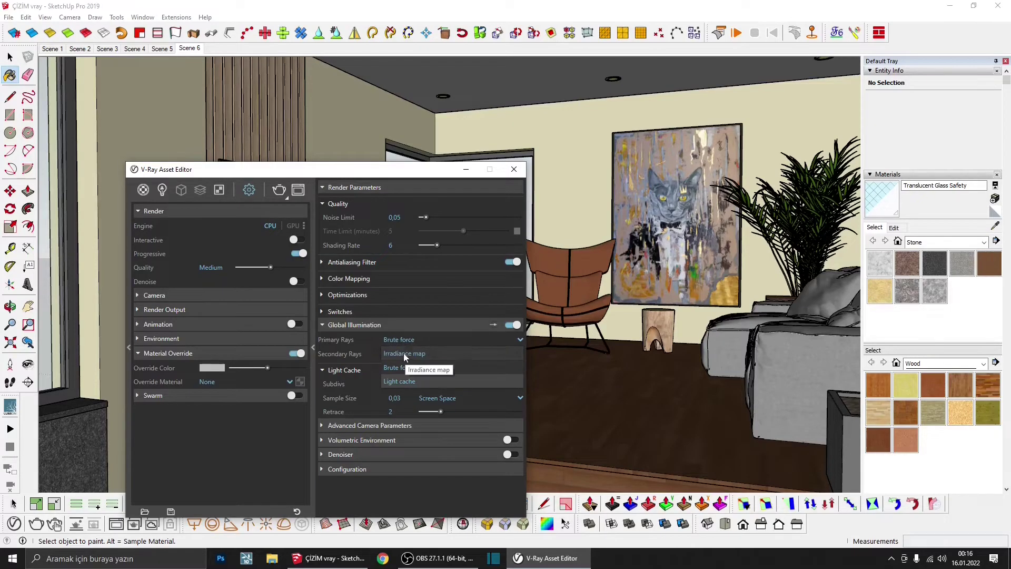
left_click(403, 353)
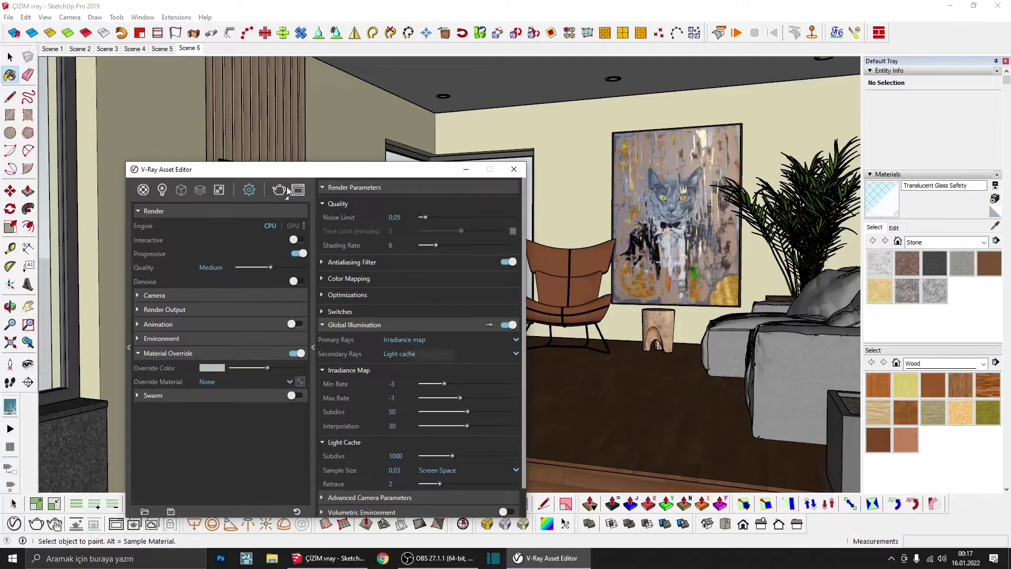
left_click(367, 327)
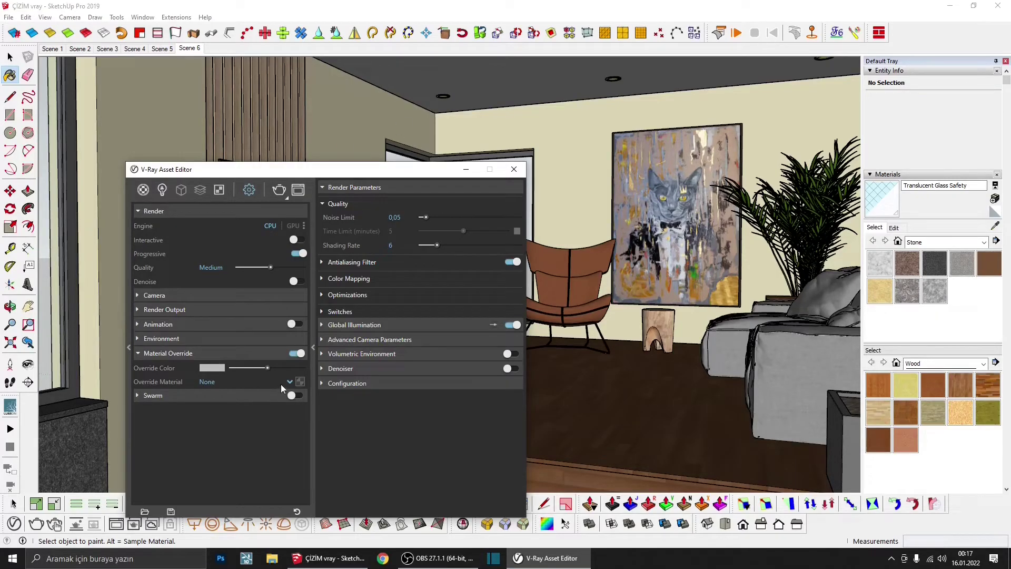
left_click(163, 191)
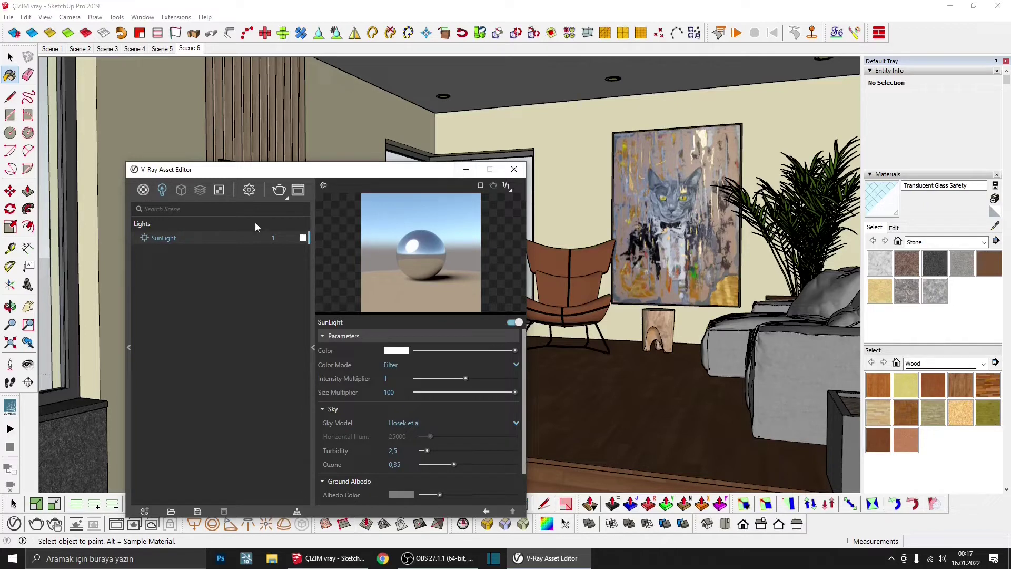
- Minimize the Asset Editor and orbit the view to a ceiling downlight
left_click_drag(358, 173, 329, 95)
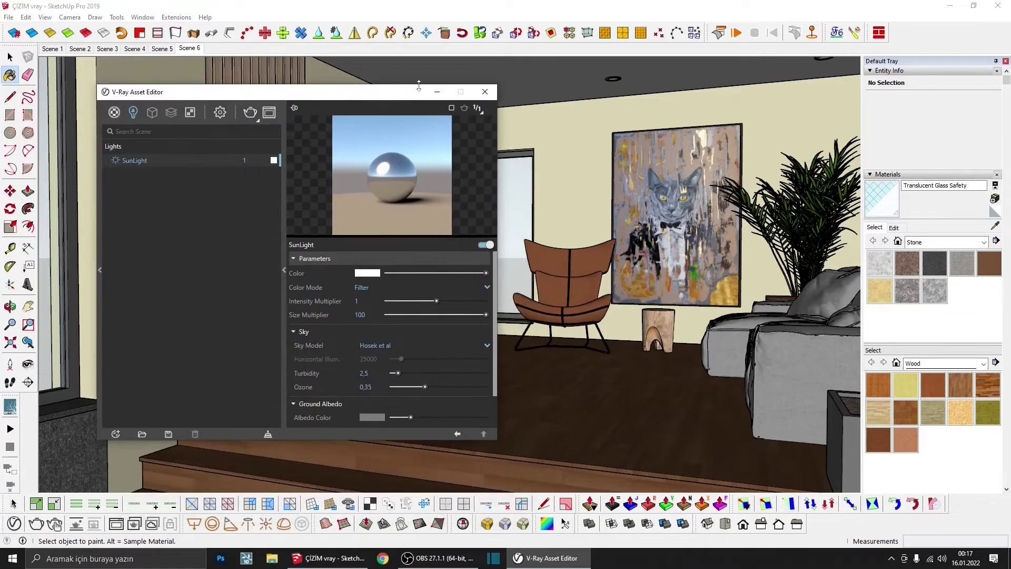
left_click(436, 92)
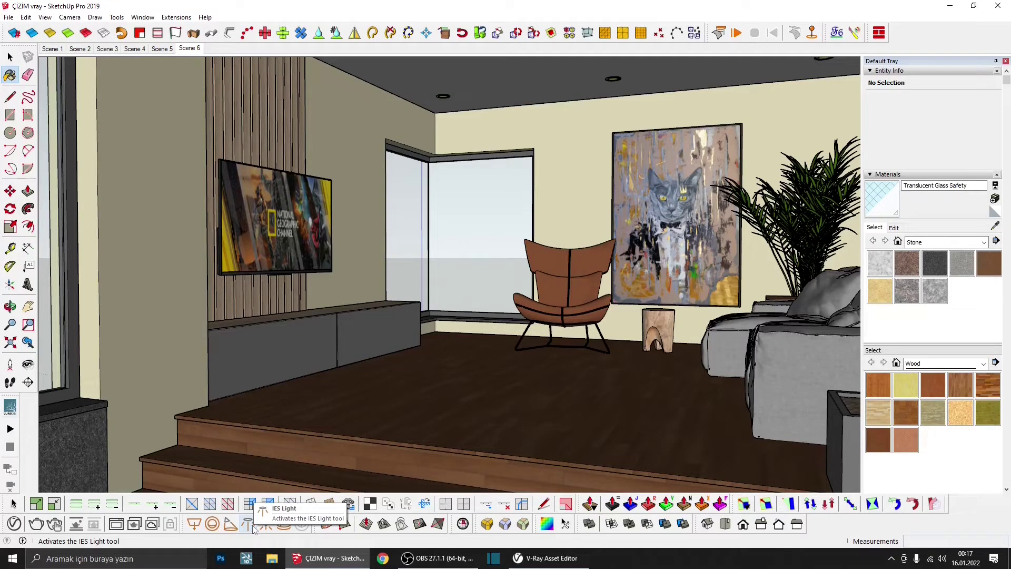
left_click(246, 525)
left_click(453, 280)
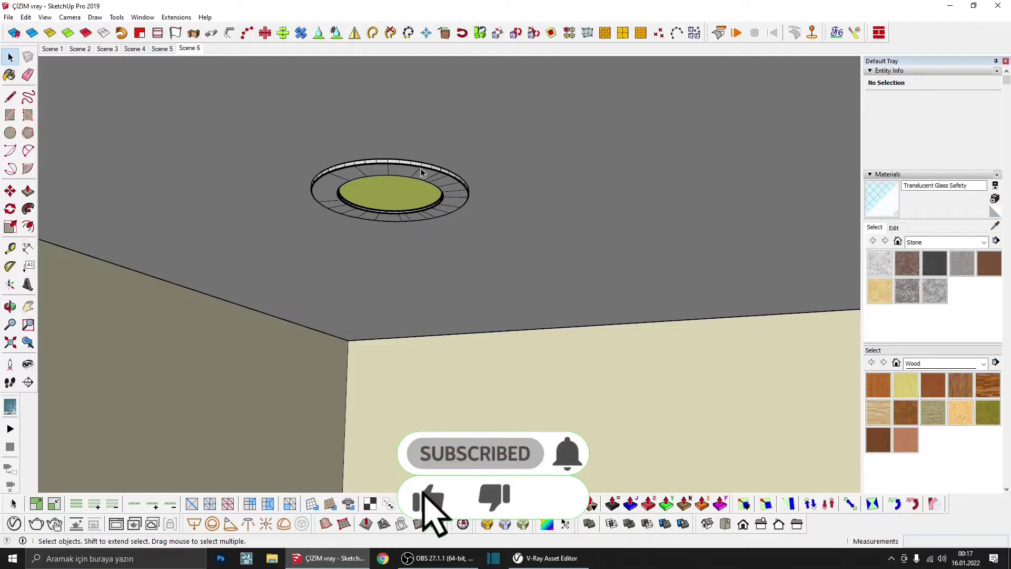
scroll(421, 173, "down", 3)
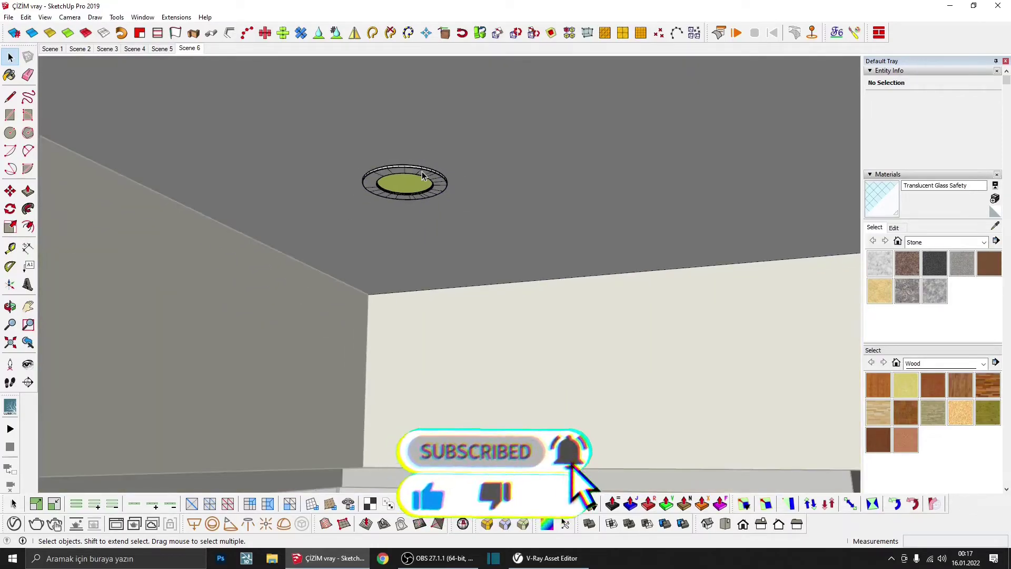
scroll(422, 173, "down", 3)
mouse_move(422, 173)
middle_mouse_down()
mouse_move(431, 161)
mouse_move(580, 155)
middle_mouse_up()
- Enter the downlight component for editing and orbit close beneath it
double_click(416, 182)
scroll(527, 168, "up", 3)
mouse_move(501, 174)
middle_mouse_down()
mouse_move(368, 157)
mouse_move(639, 185)
mouse_move(119, 138)
mouse_move(302, 167)
middle_mouse_up()
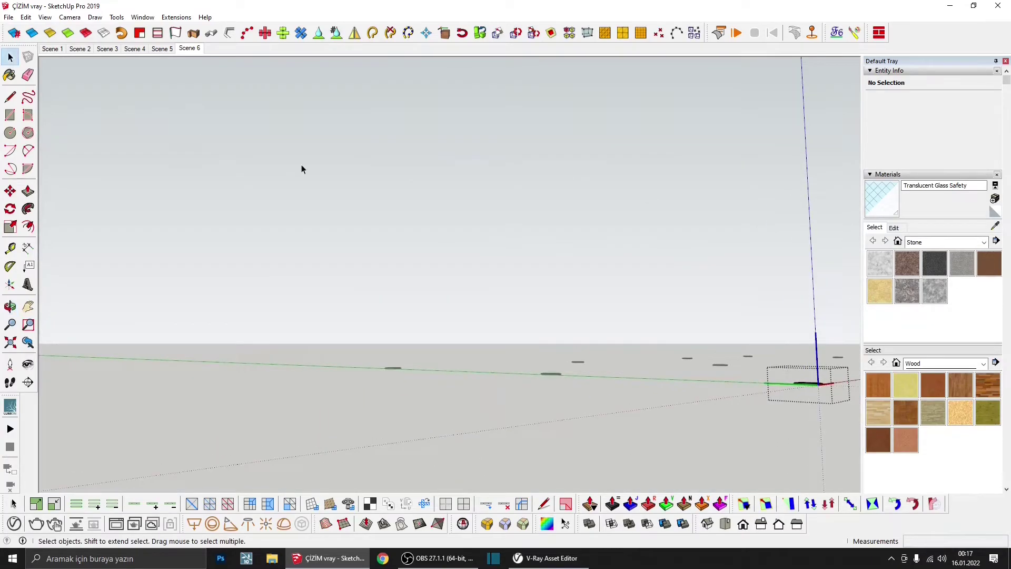
scroll(807, 374, "up", 3)
middle_click_drag(807, 374, 738, 311)
scroll(361, 201, "down", 3)
middle_click_drag(361, 200, 406, 210)
scroll(363, 237, "up", 10)
- Select the downlight's outer ring and apply Smooth Edges to it
left_click(363, 237)
double_click(415, 237)
scroll(414, 238, "up", 2)
right_click(414, 239)
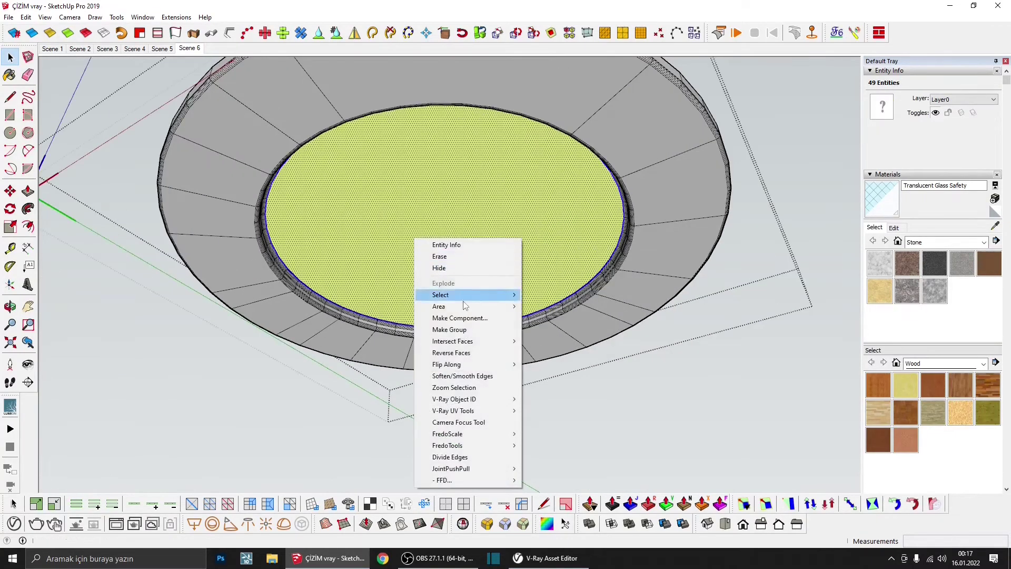
left_click(369, 237)
scroll(369, 237, "down", 2)
middle_click_drag(382, 235, 399, 214)
left_click(396, 133)
double_click(396, 133)
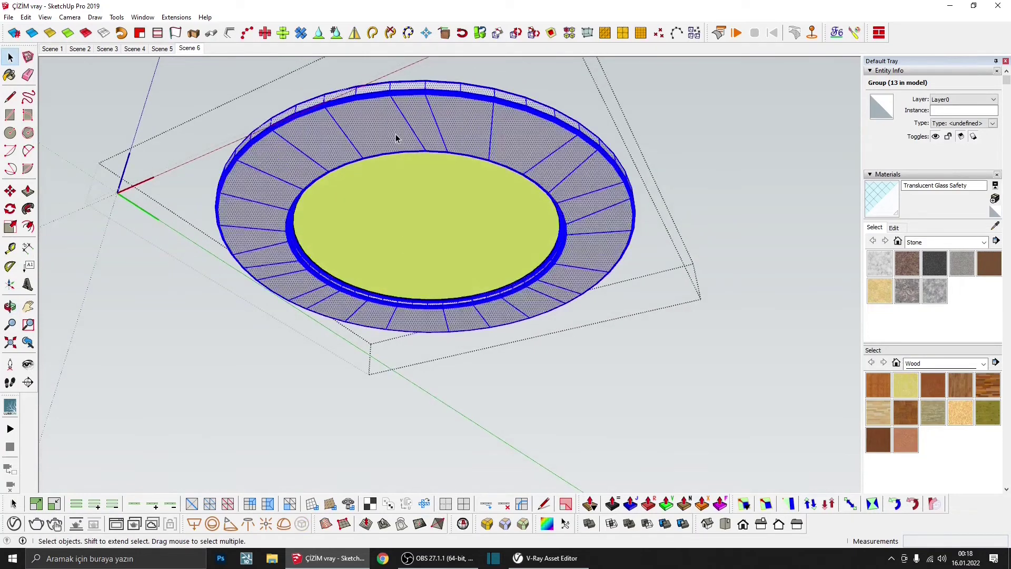
left_click(50, 34)
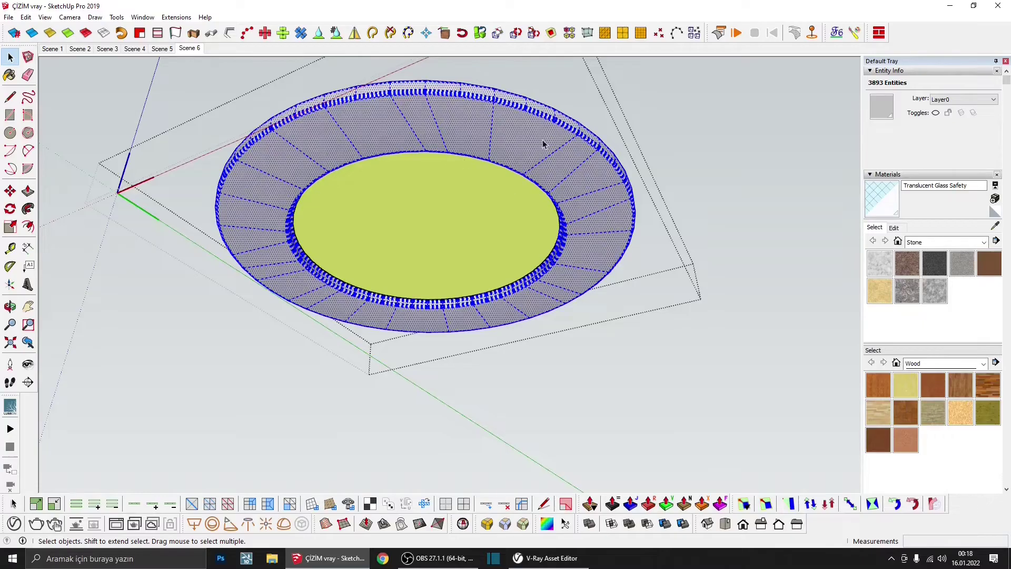
left_click(687, 218)
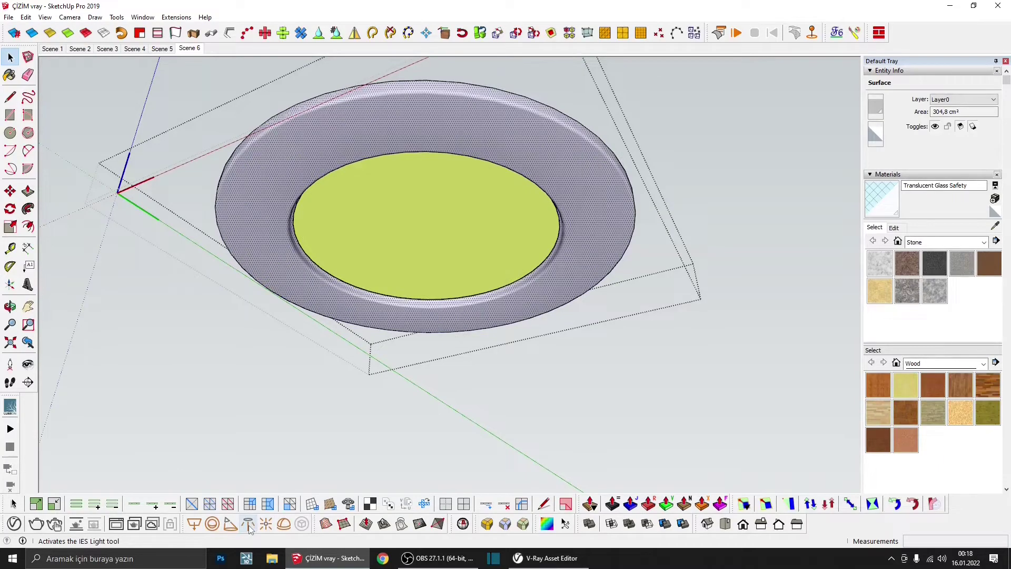
- Place a V-Ray IES light using the NICE_IES 20.ies profile at the lamp disc's centre
left_click(248, 524)
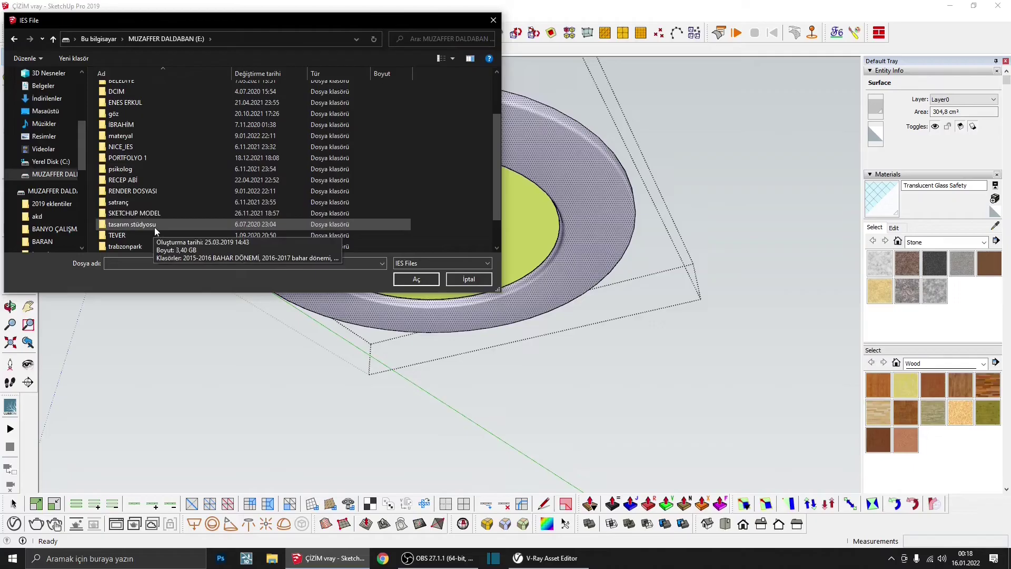
scroll(154, 227, "down", 1)
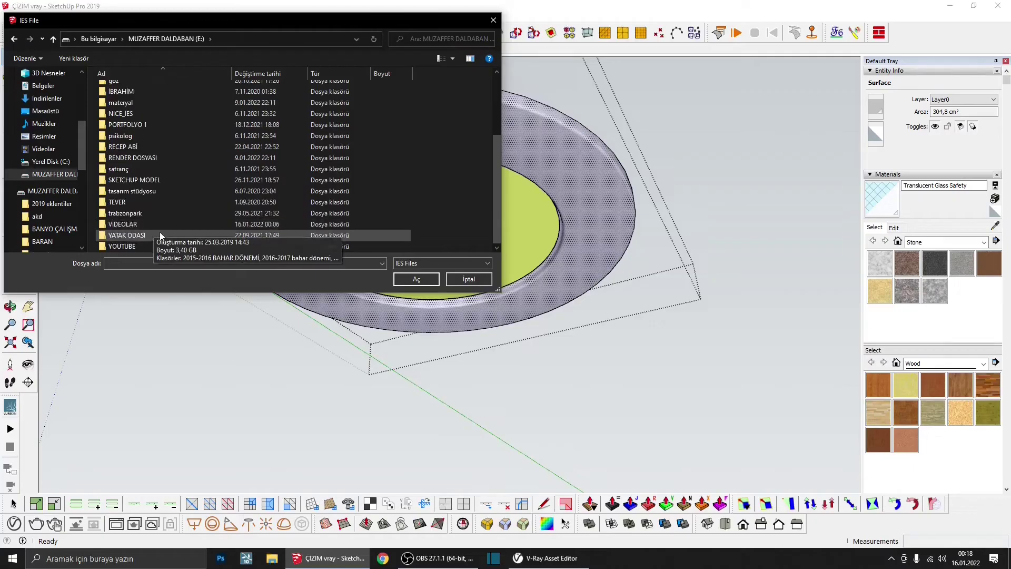
double_click(126, 114)
double_click(129, 108)
scroll(142, 122, "down", 4)
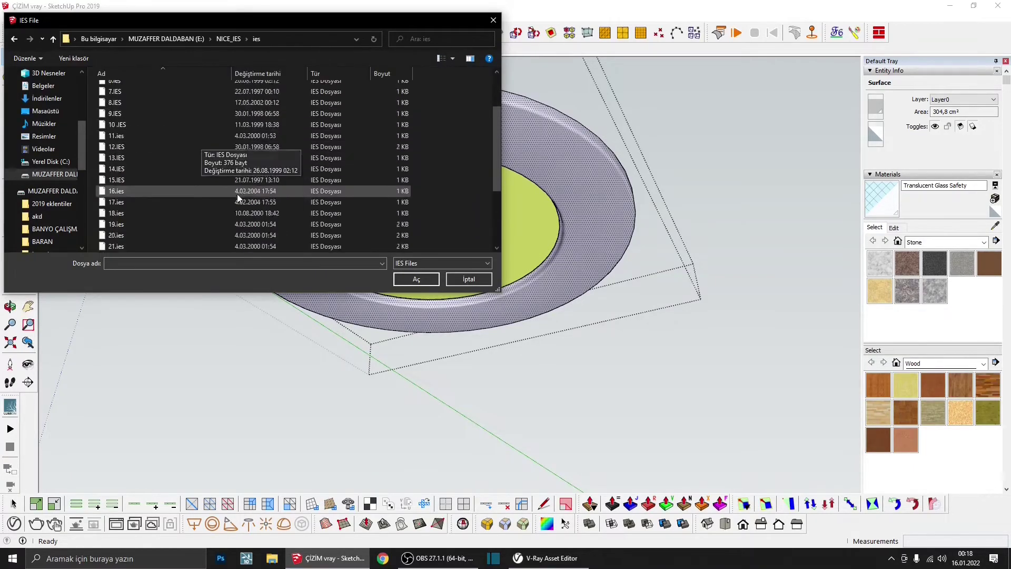
left_click(136, 170)
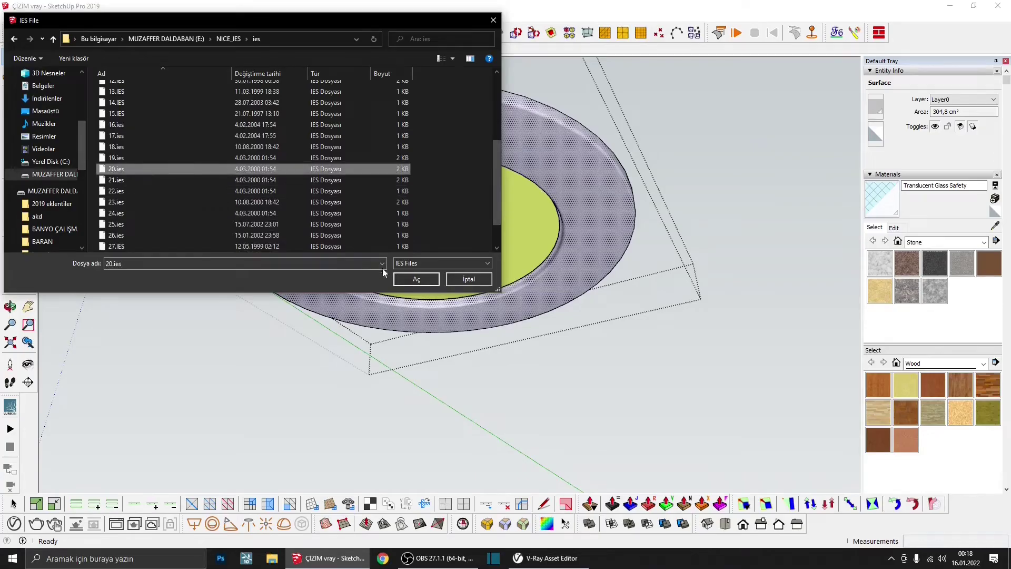
left_click(409, 278)
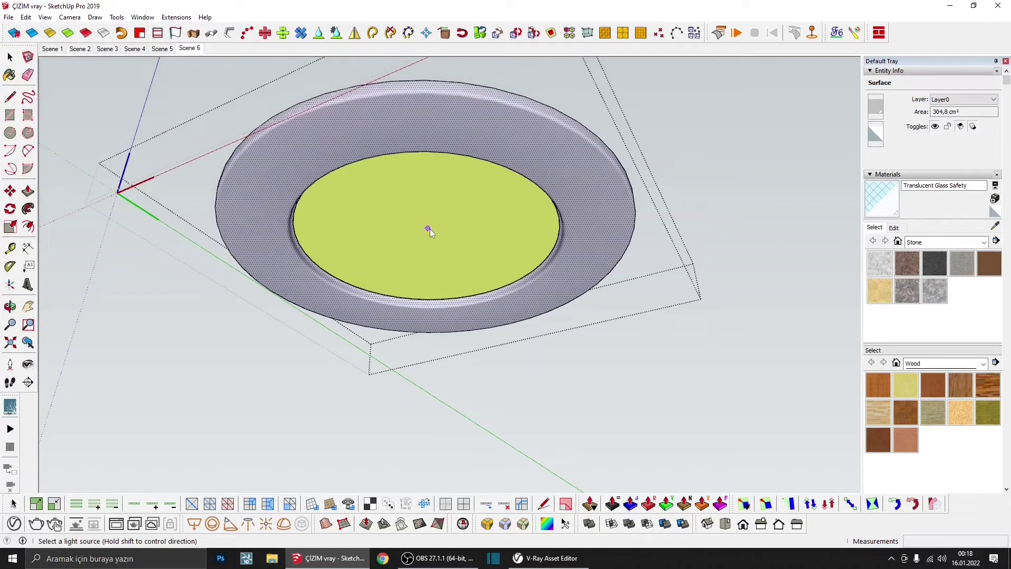
left_click(431, 237)
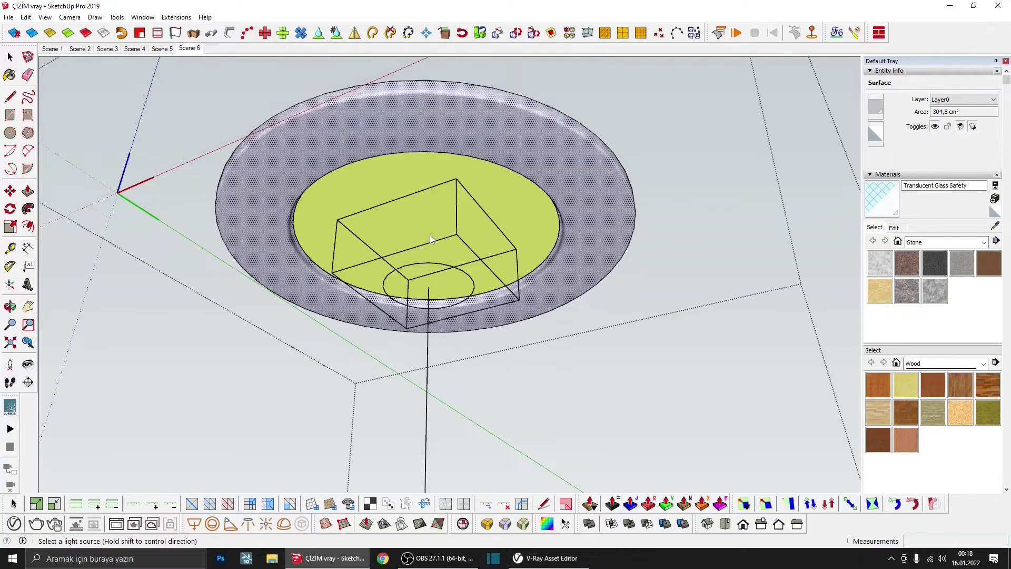
- Inspect the light under the lamp, clear the selection and return to Scene 6
scroll(431, 237, "down", 3)
mouse_move(431, 237)
middle_mouse_down()
mouse_move(684, 301)
mouse_move(503, 247)
mouse_move(609, 255)
mouse_move(674, 398)
mouse_move(677, 251)
mouse_move(514, 371)
mouse_move(465, 378)
mouse_move(610, 383)
mouse_move(532, 388)
middle_mouse_up()
scroll(503, 247, "down", 2)
scroll(490, 252, "down", 2)
scroll(484, 254, "down", 1)
scroll(674, 398, "up", 2)
scroll(674, 397, "up", 2)
scroll(532, 388, "down", 3)
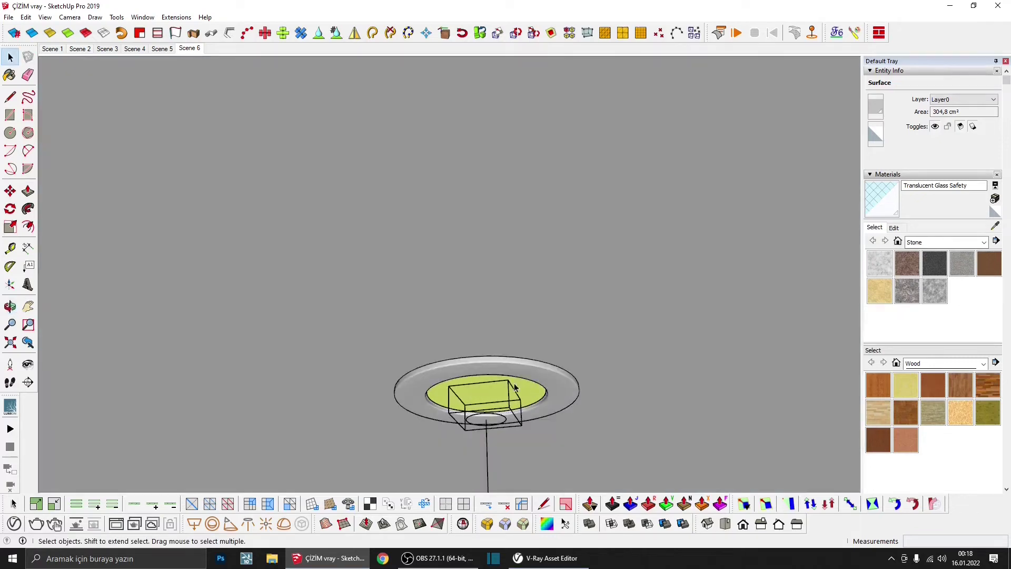
left_click(236, 179)
left_click(188, 50)
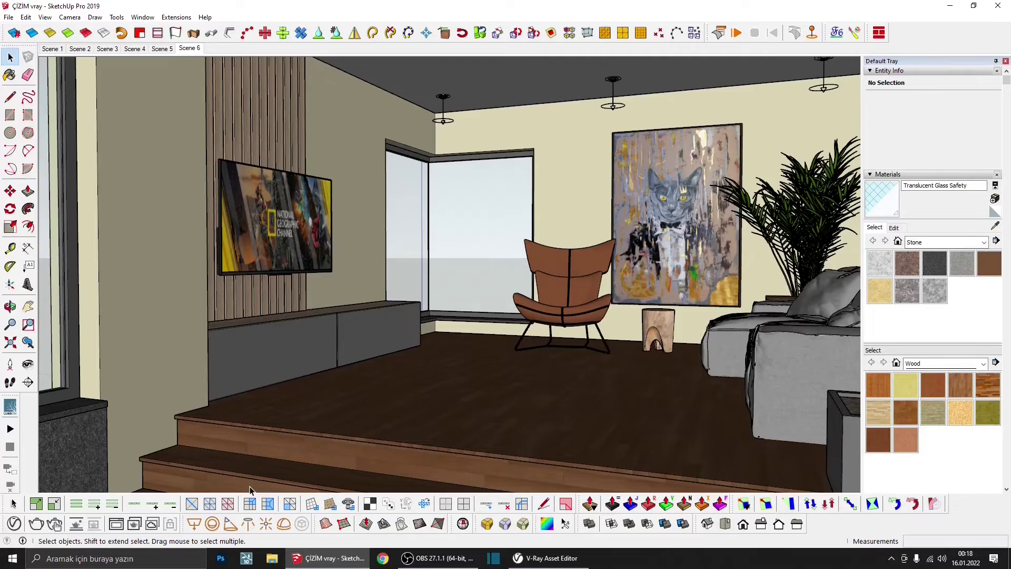
left_click(274, 560)
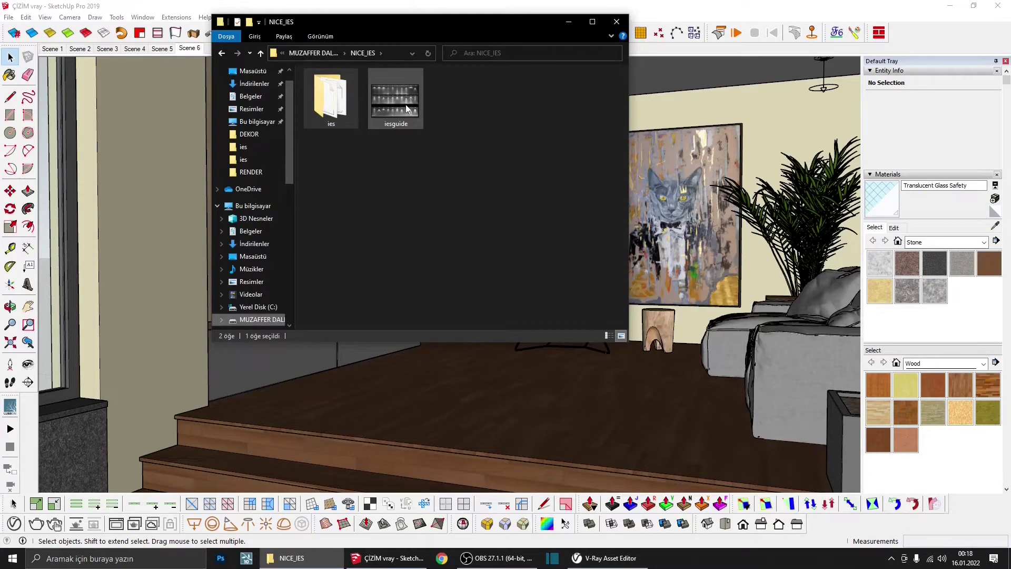
double_click(406, 104)
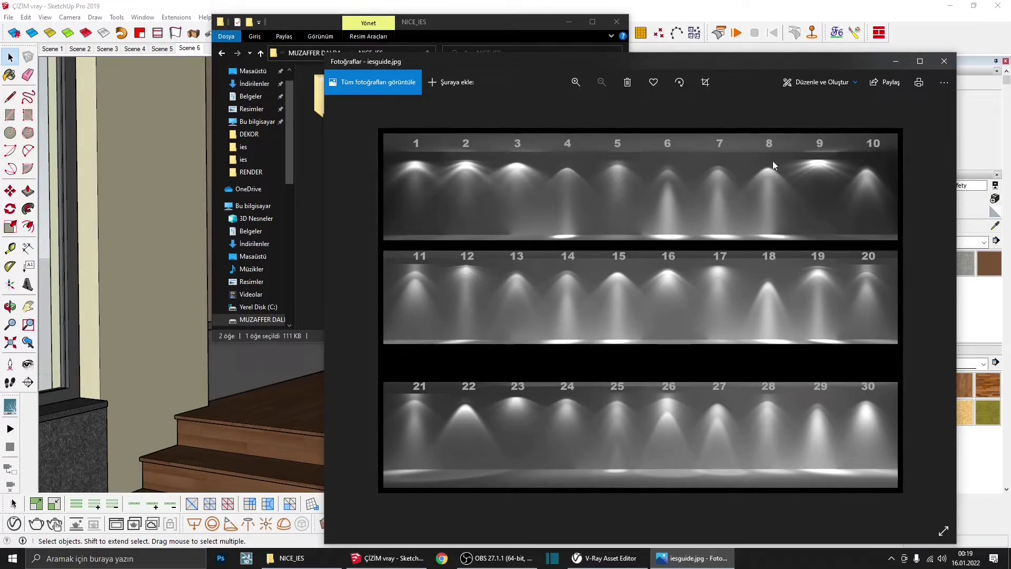
left_click(944, 61)
key("alt+F4")
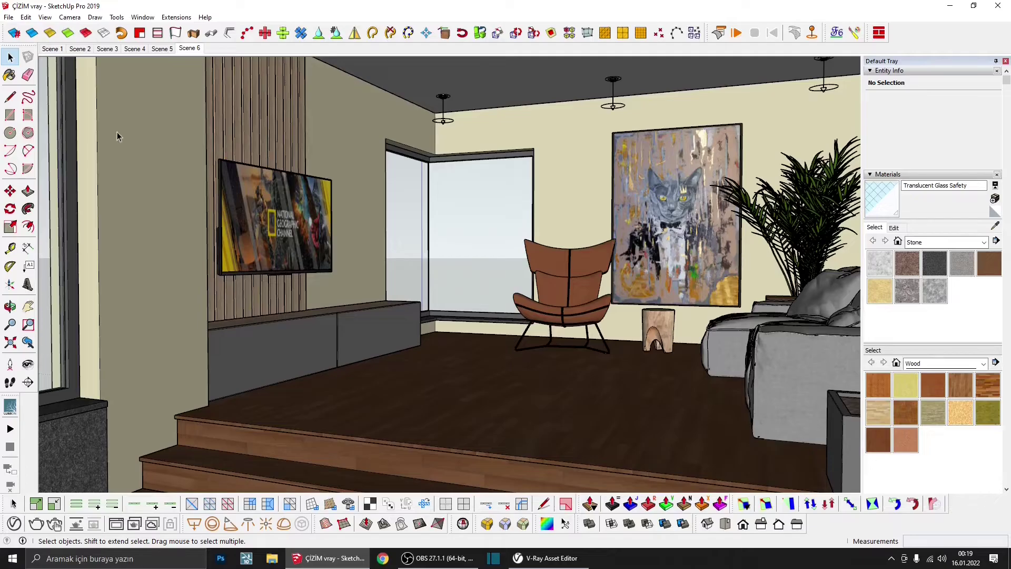
- Enable a custom intensity on the IES Light and set it to 10000 lm
left_click(15, 523)
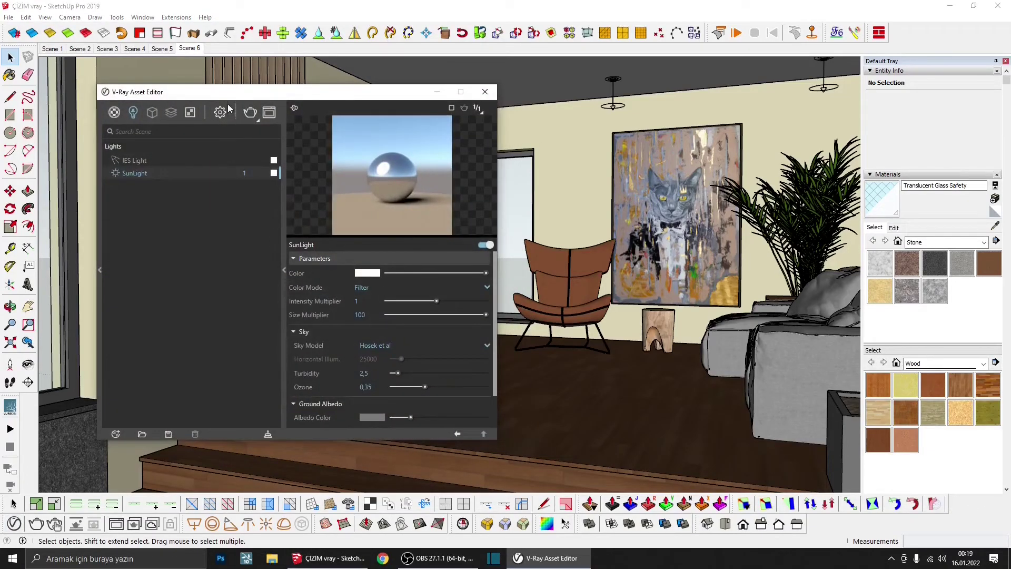
left_click(119, 133)
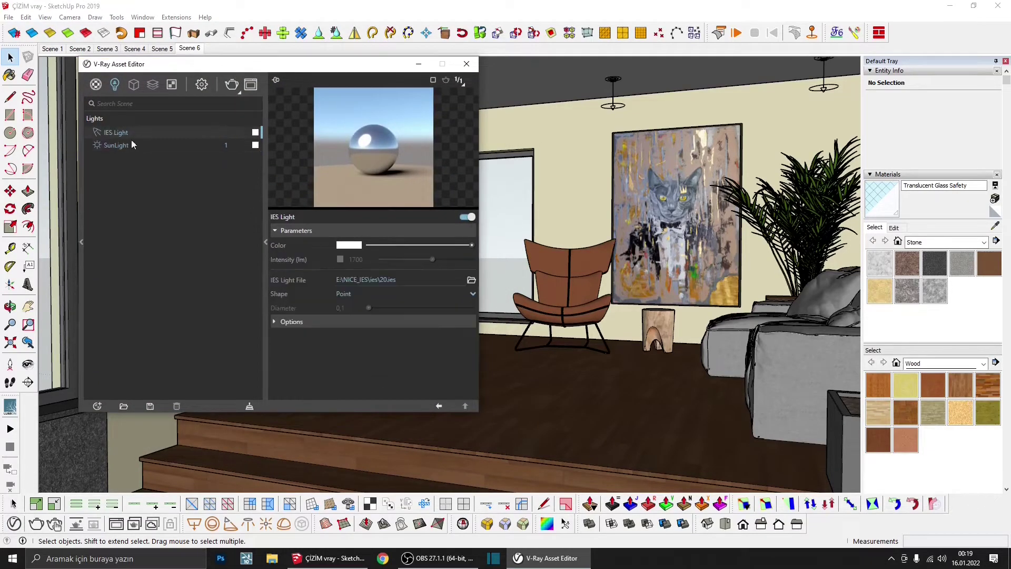
left_click(341, 260)
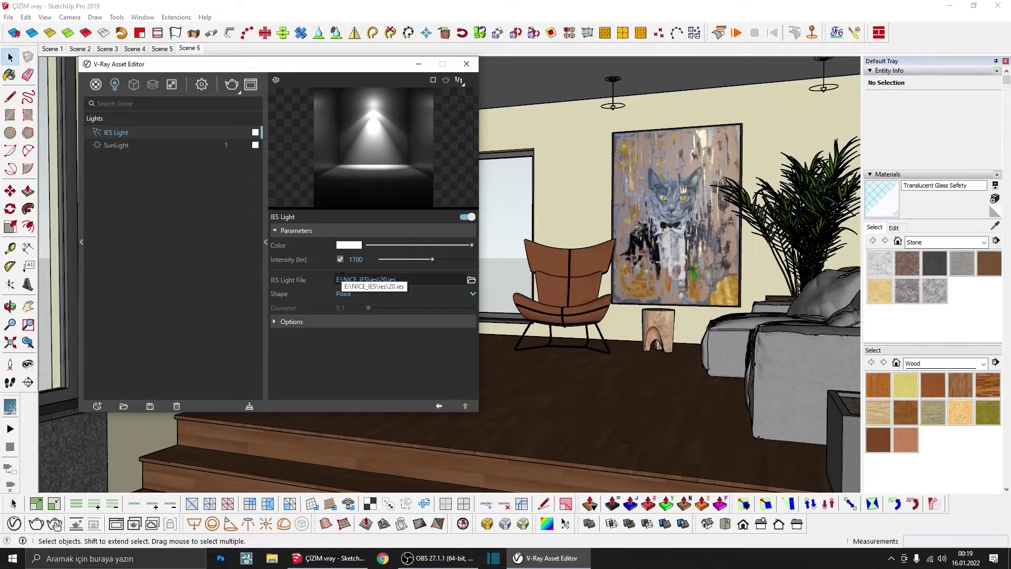
left_click(342, 278)
double_click(356, 259)
type("10000")
key("Return")
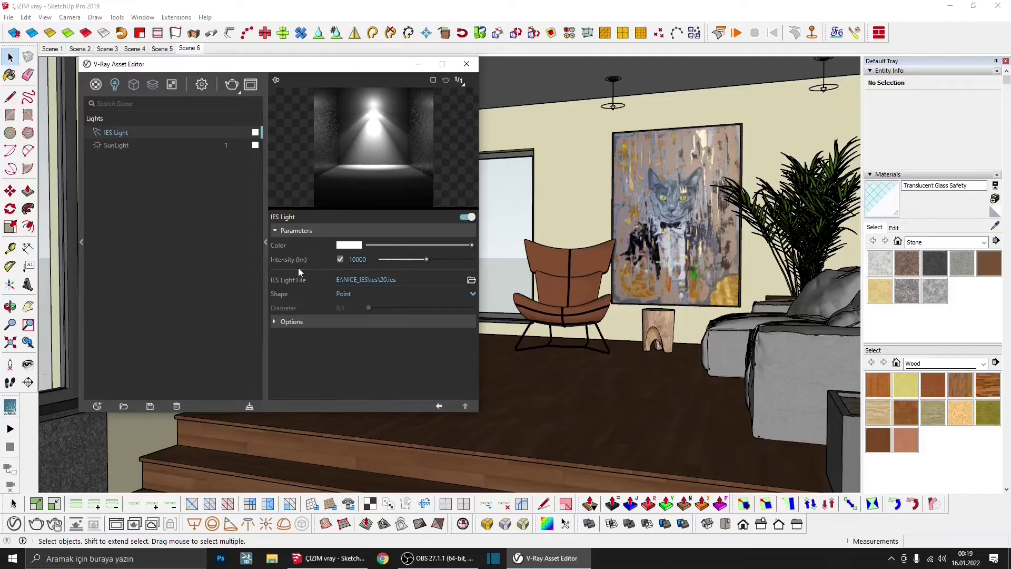
left_click(466, 64)
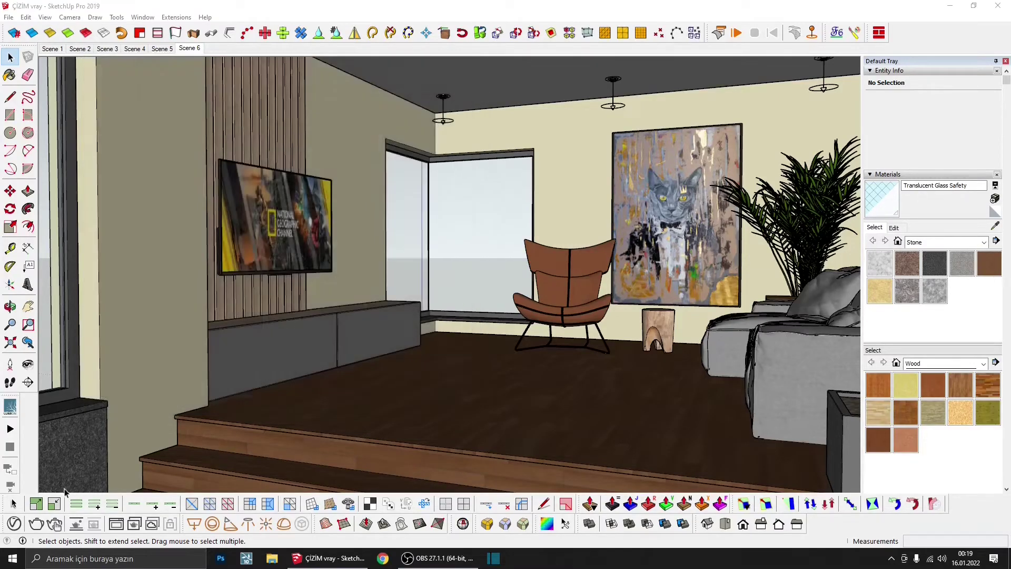
- Render a V-Ray test image of the living room, then close the frame buffer
left_click(36, 525)
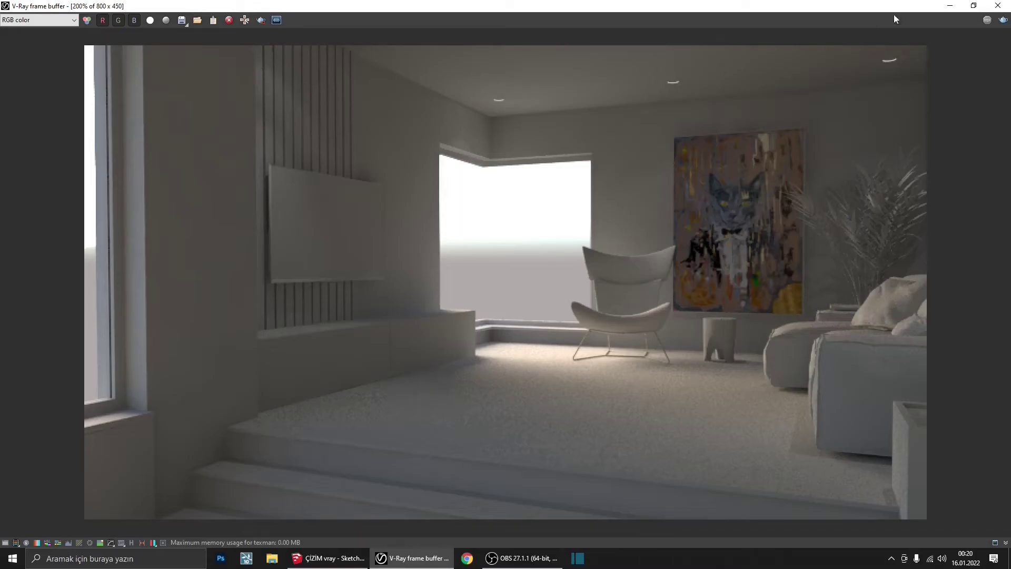
left_click(998, 6)
- Set the SunLight intensity multiplier to 0,1 and render again in an enlarged frame buffer
left_click(14, 523)
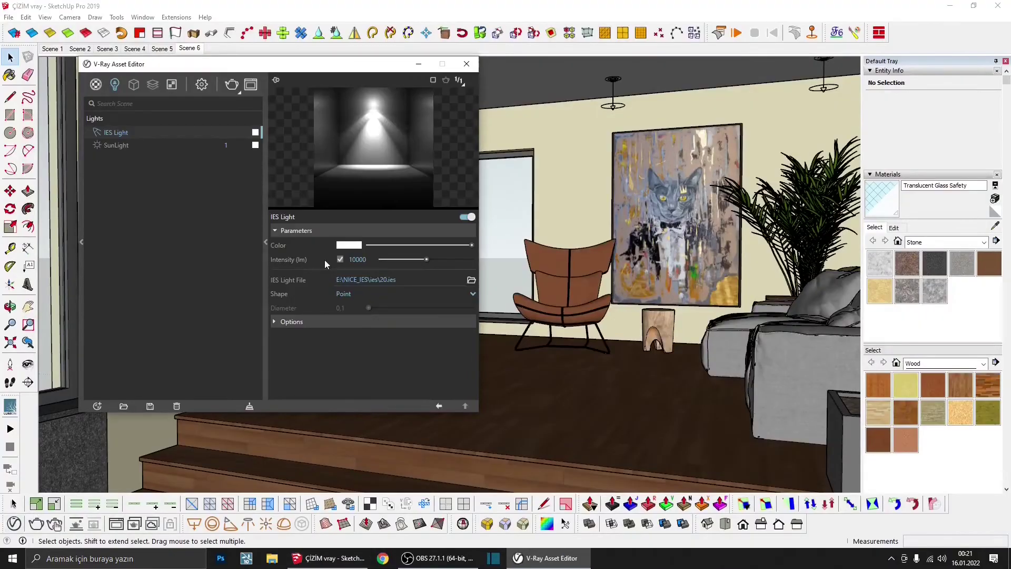
left_click(117, 145)
double_click(339, 274)
type("0,1")
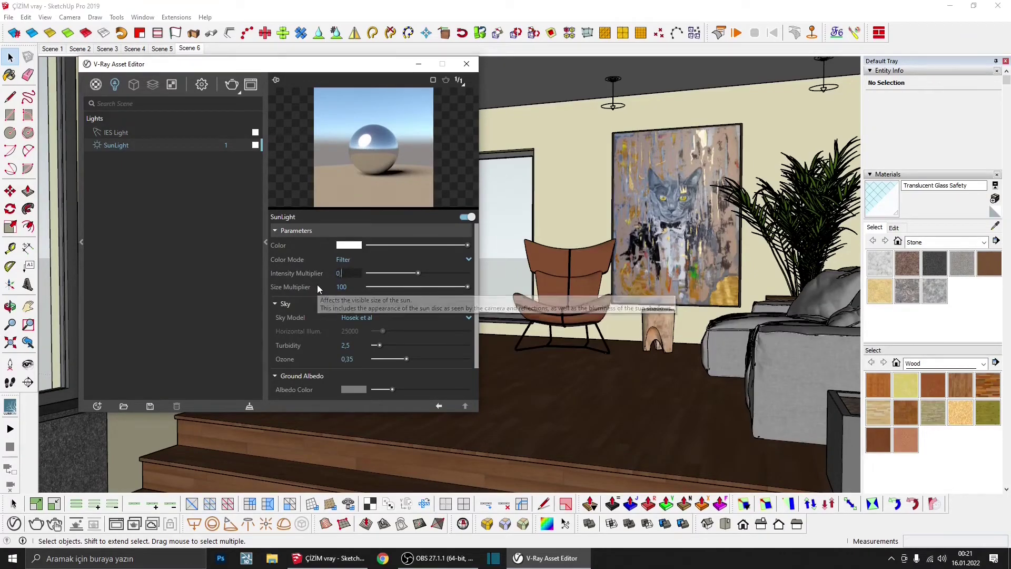
key("Return")
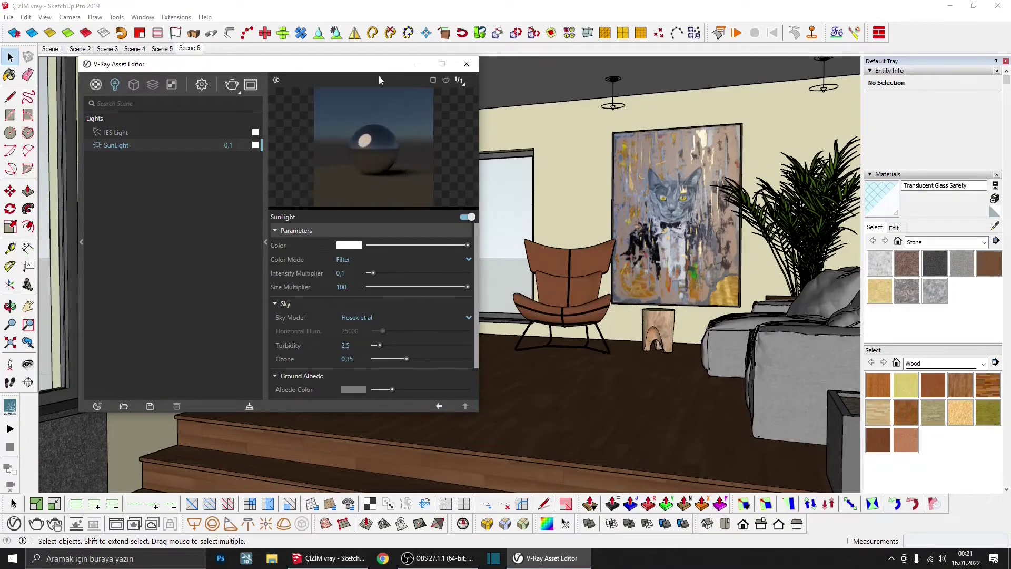
left_click(466, 64)
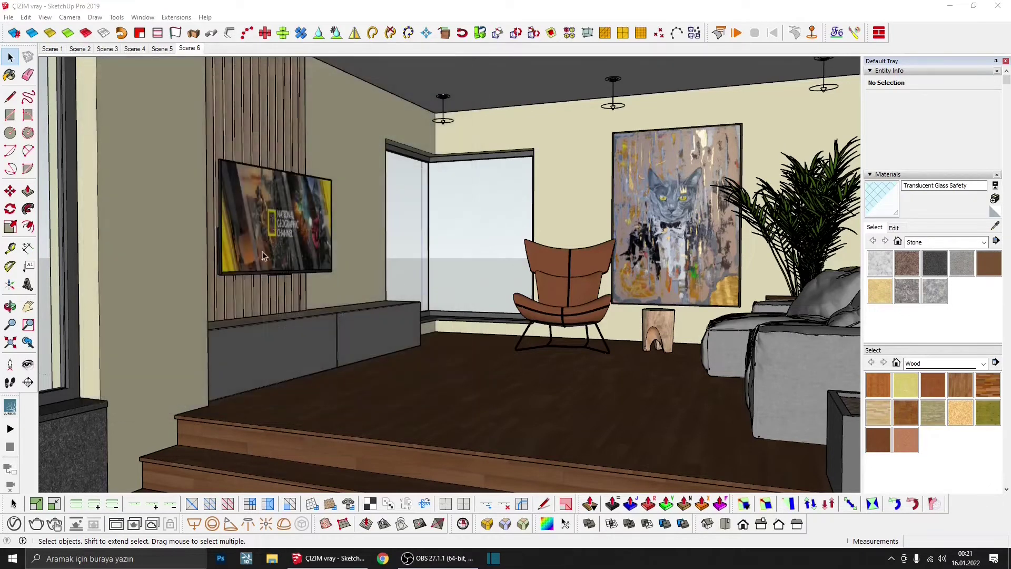
left_click(35, 524)
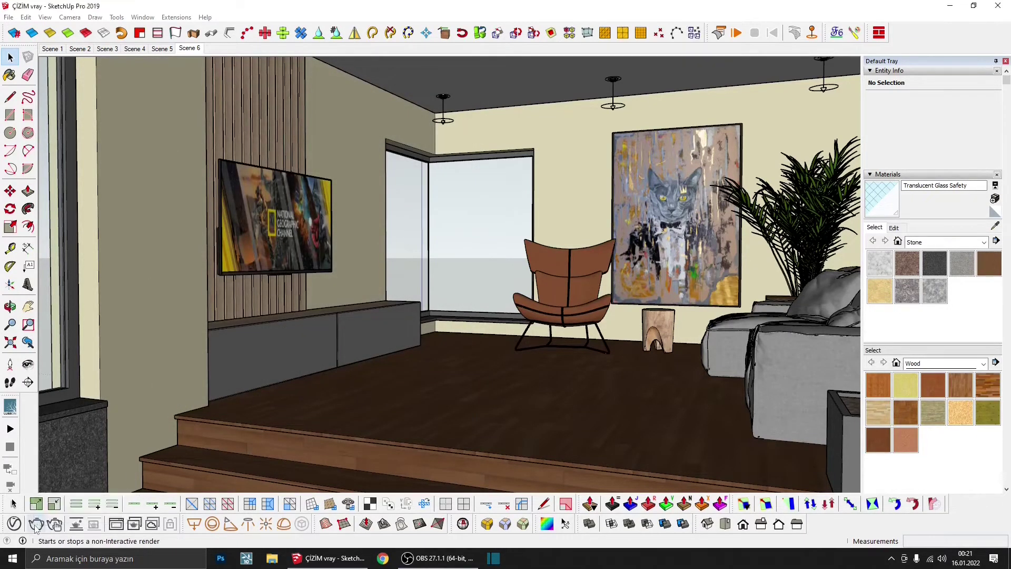
left_click(684, 145)
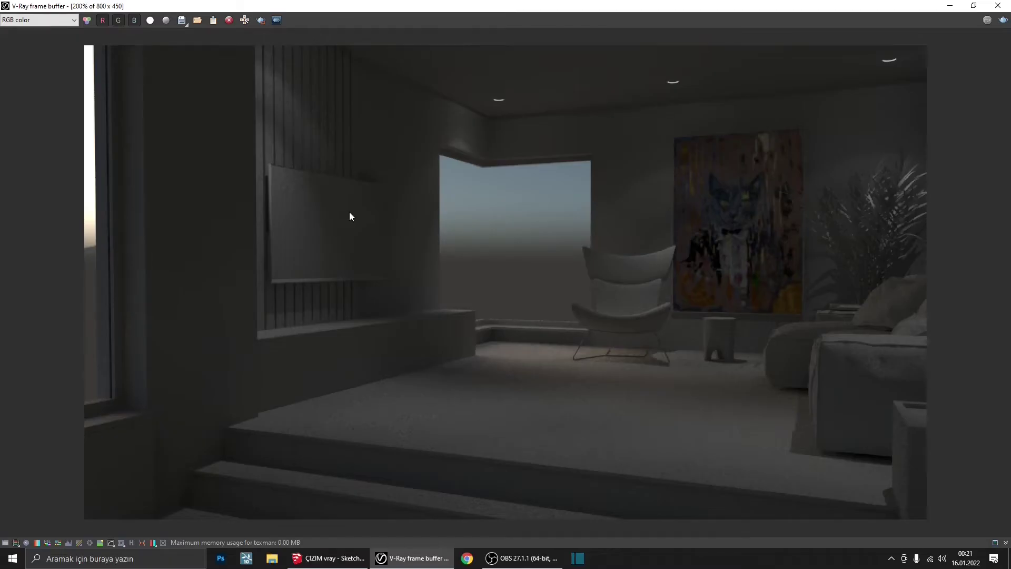
- Close the darker render and restore the SunLight intensity to 1
left_click(998, 5)
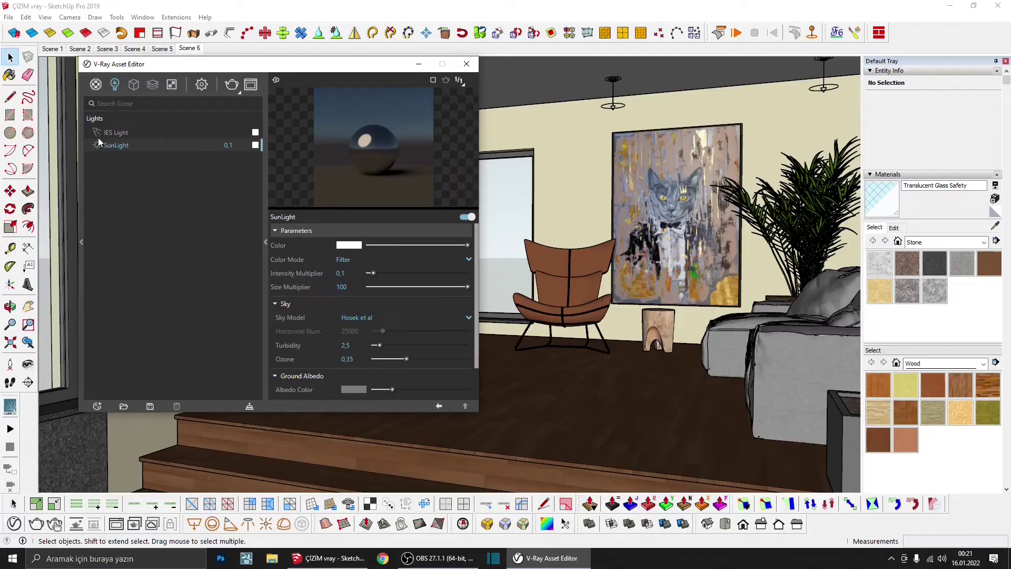
double_click(174, 147)
type("1")
key("Return")
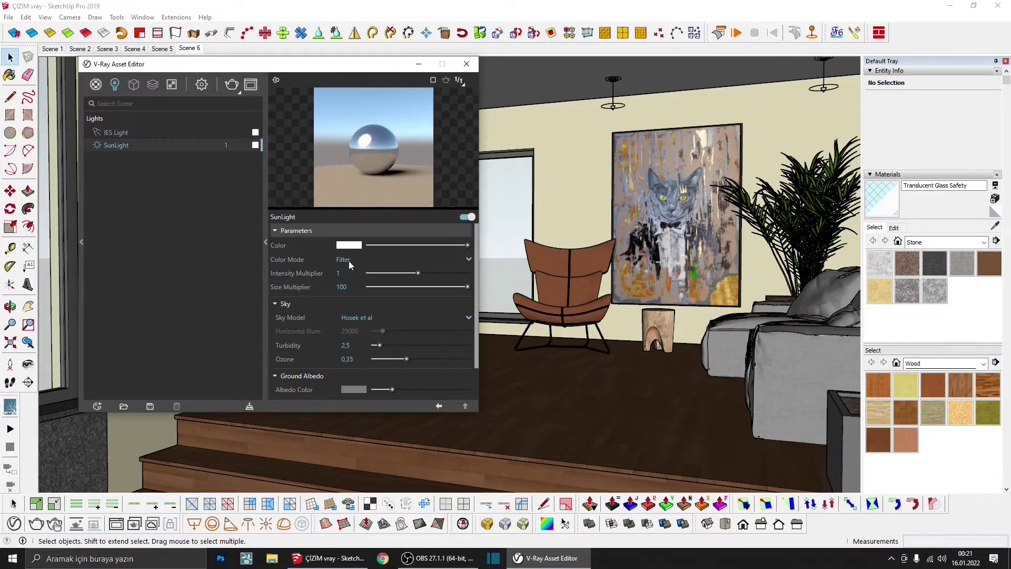
- Set the SunLight colour mode to Override and start a test render
left_click(347, 260)
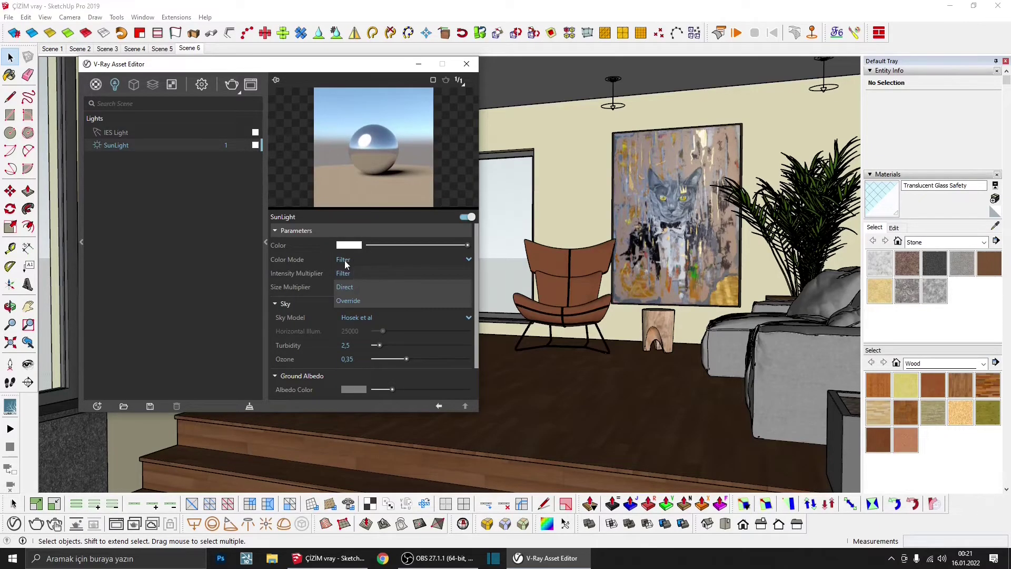
left_click(349, 302)
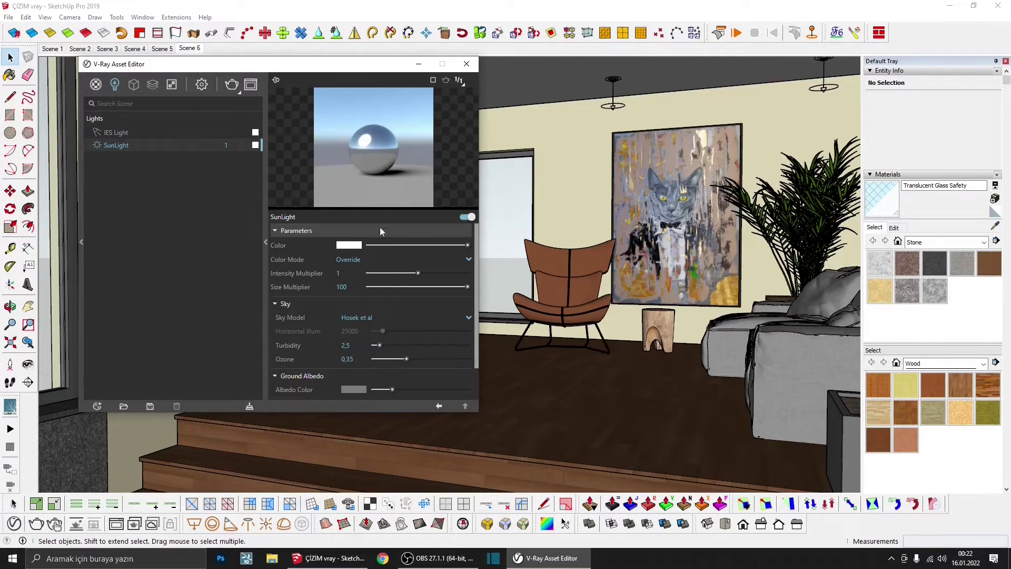
left_click(371, 258)
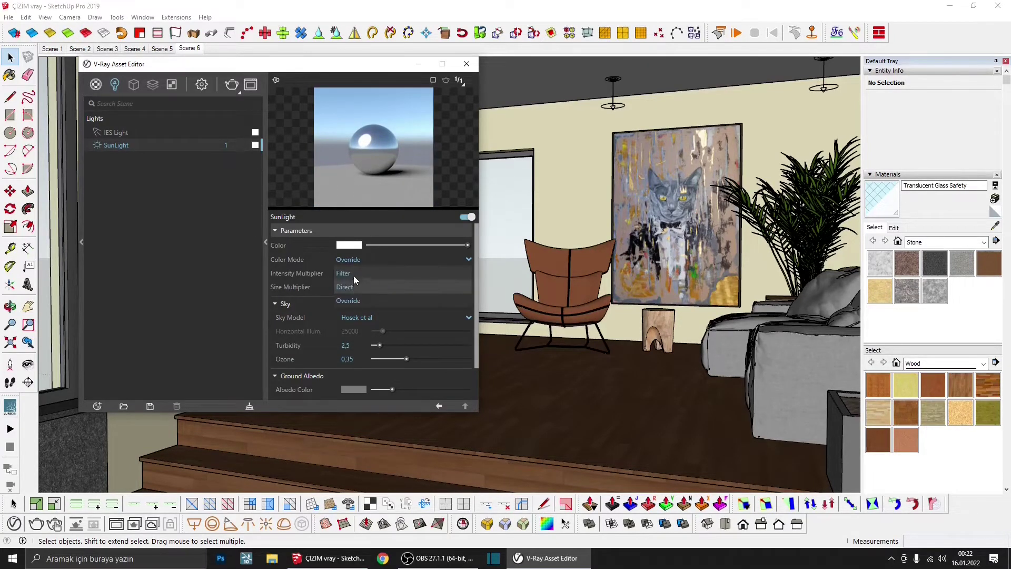
left_click(352, 275)
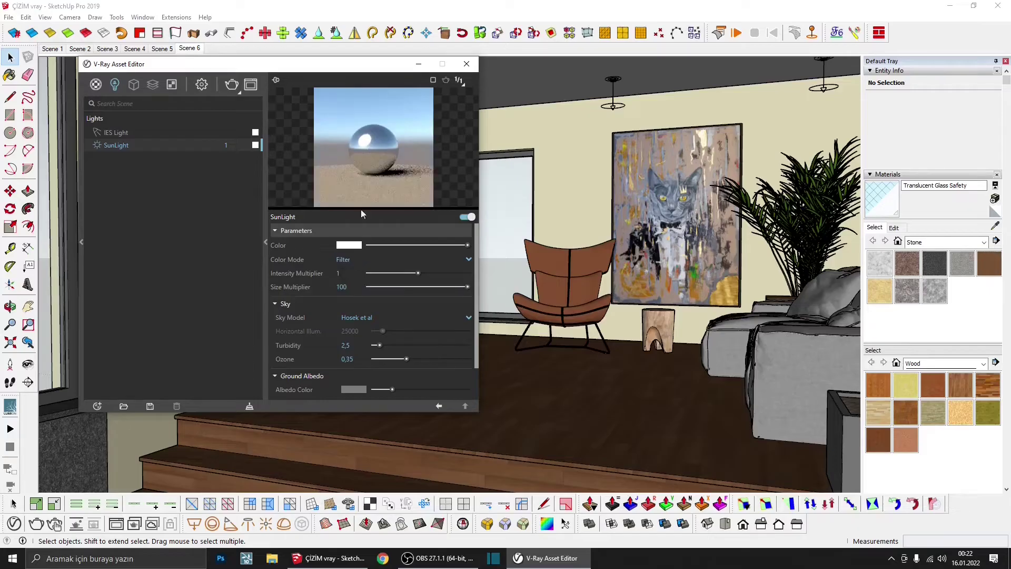
left_click(350, 260)
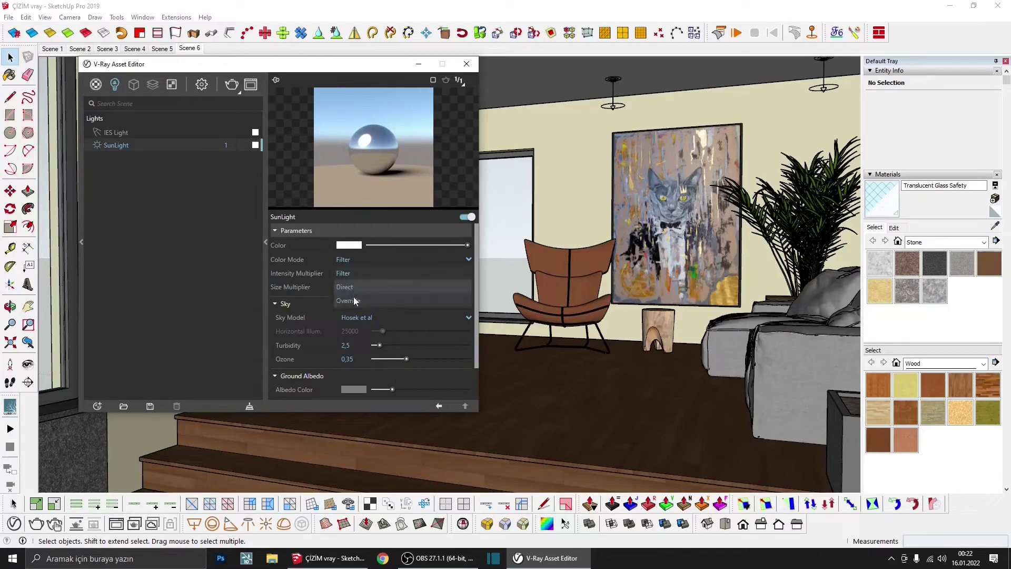
left_click(354, 301)
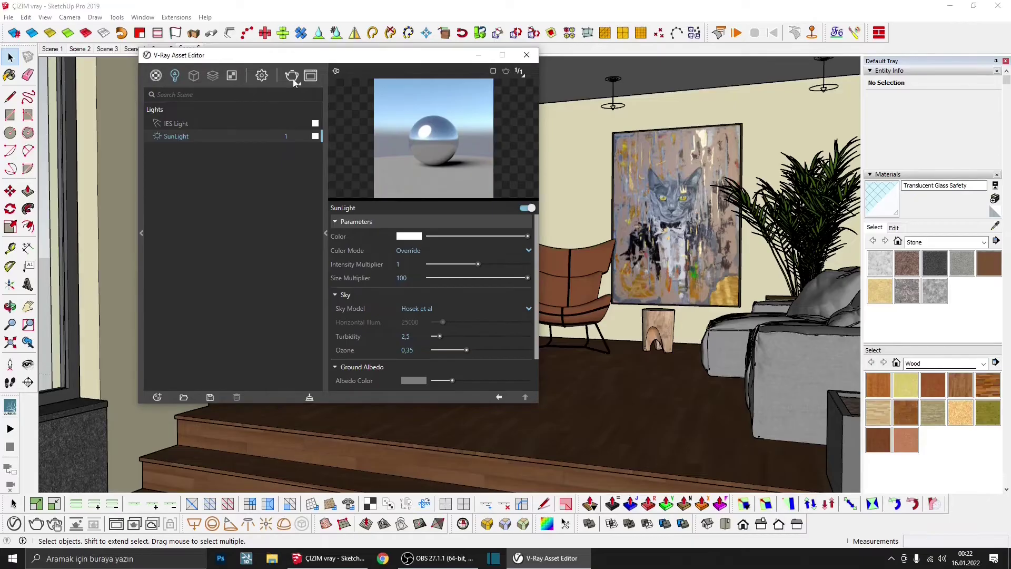
left_click(291, 77)
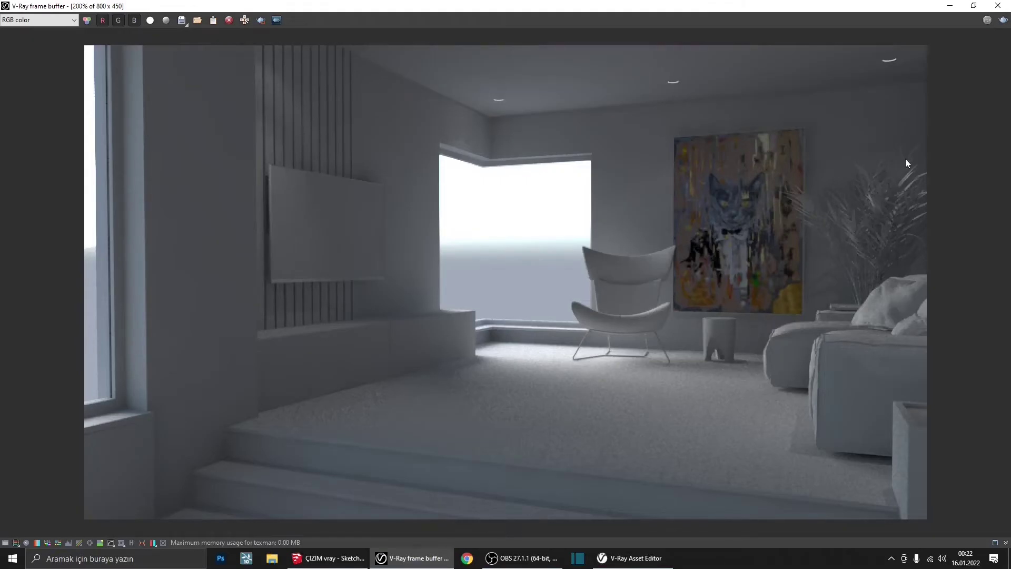
- Close the render, switch Progressive off for bucket rendering, and render again
left_click(998, 5)
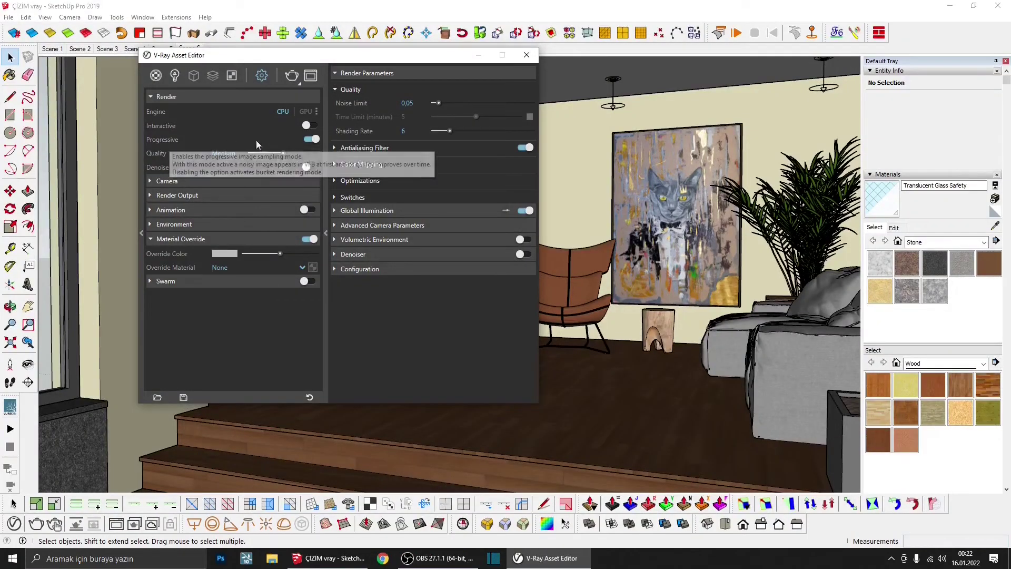
left_click(311, 140)
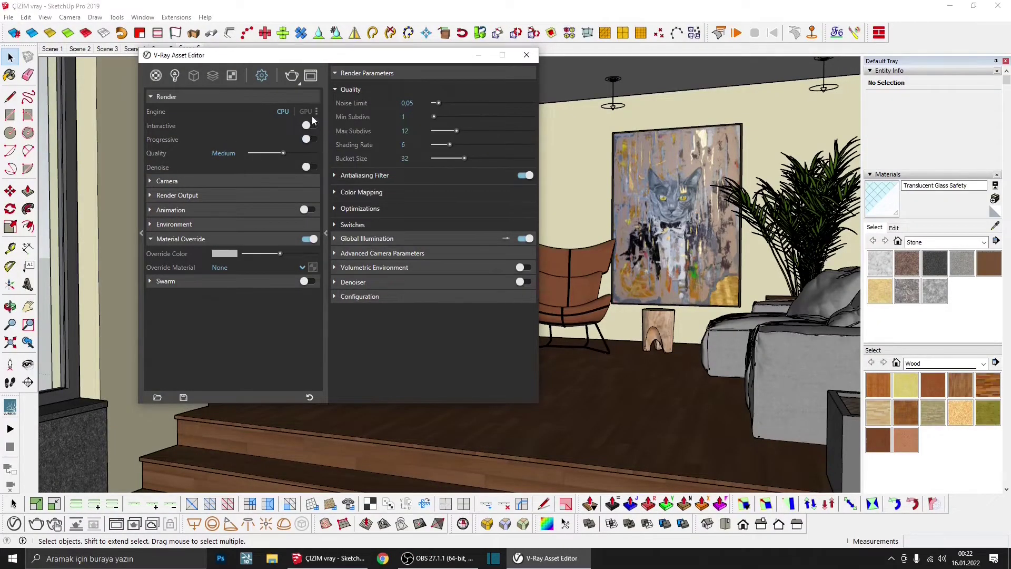
left_click(291, 76)
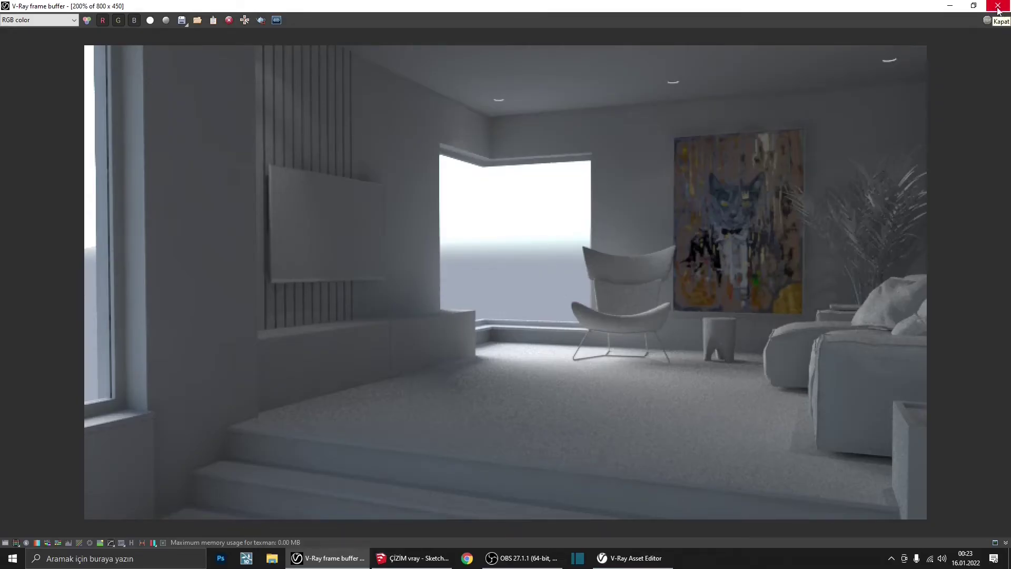
- Close the render, move and close the V-Ray Asset Editor, then reopen it
left_click(998, 9)
left_click_drag(406, 61, 435, 88)
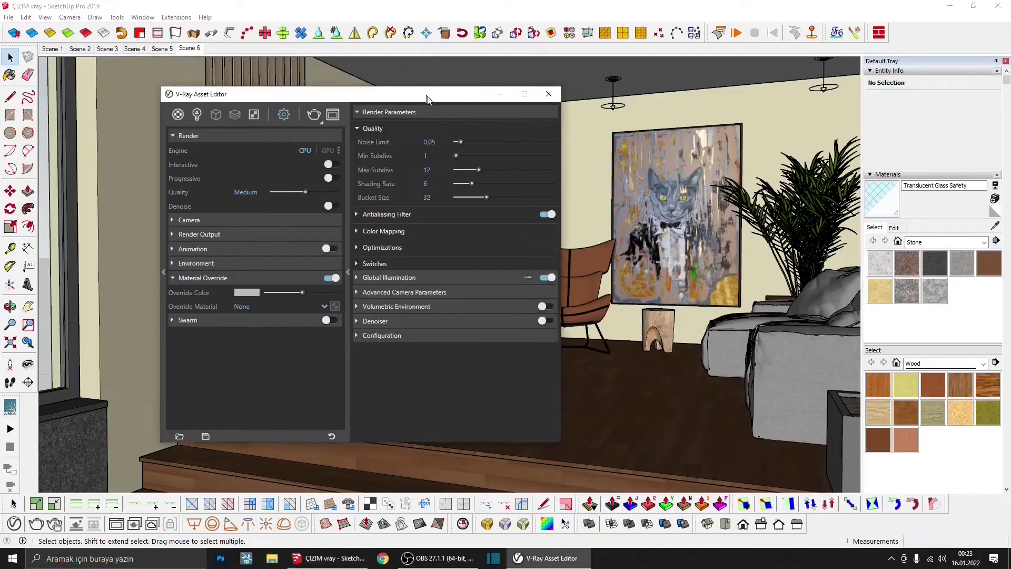
left_click(554, 95)
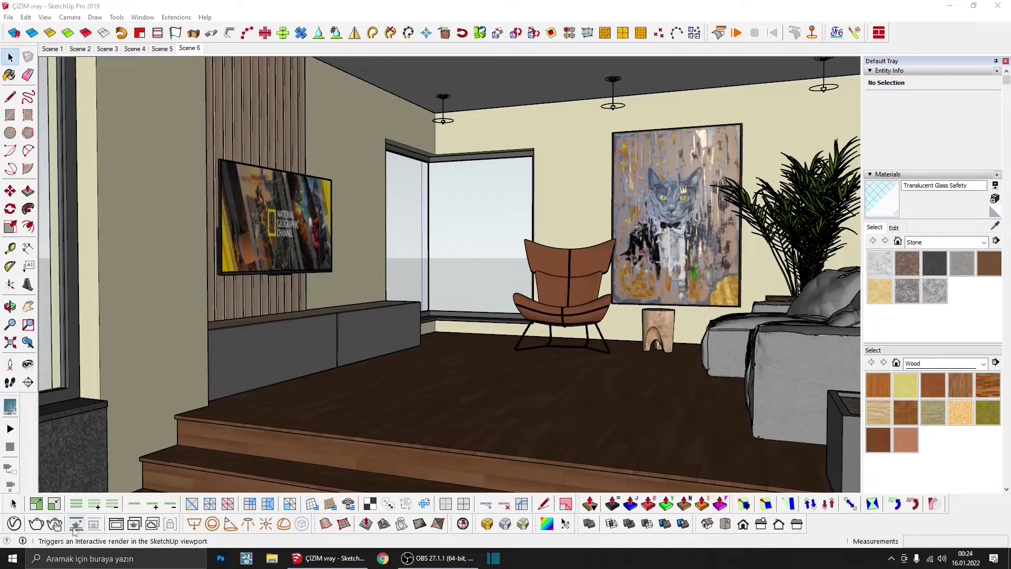
left_click(14, 523)
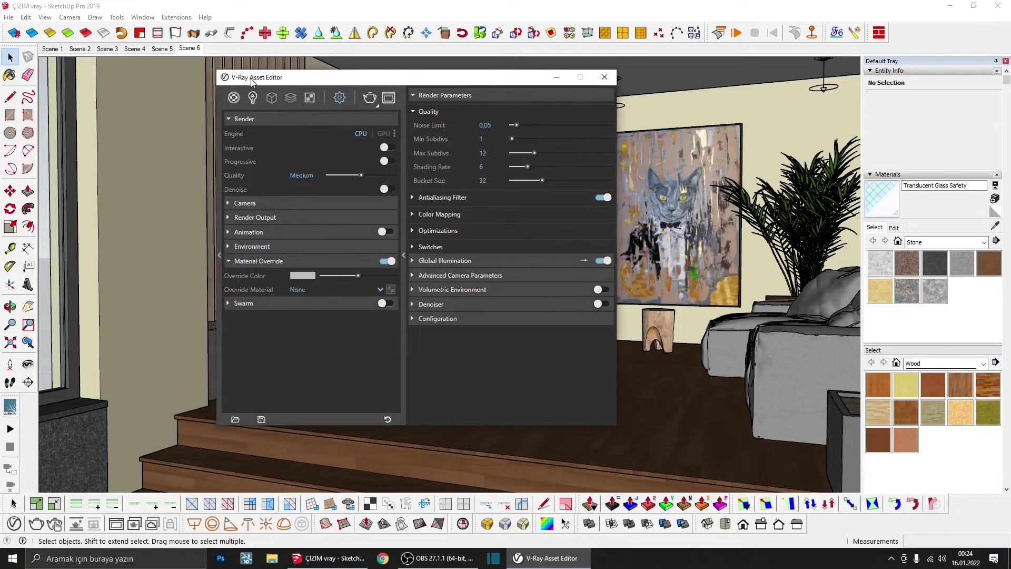
- Drag Stucco J01 from the WallPaint & Wallpaper library into the scene materials
left_click(234, 98)
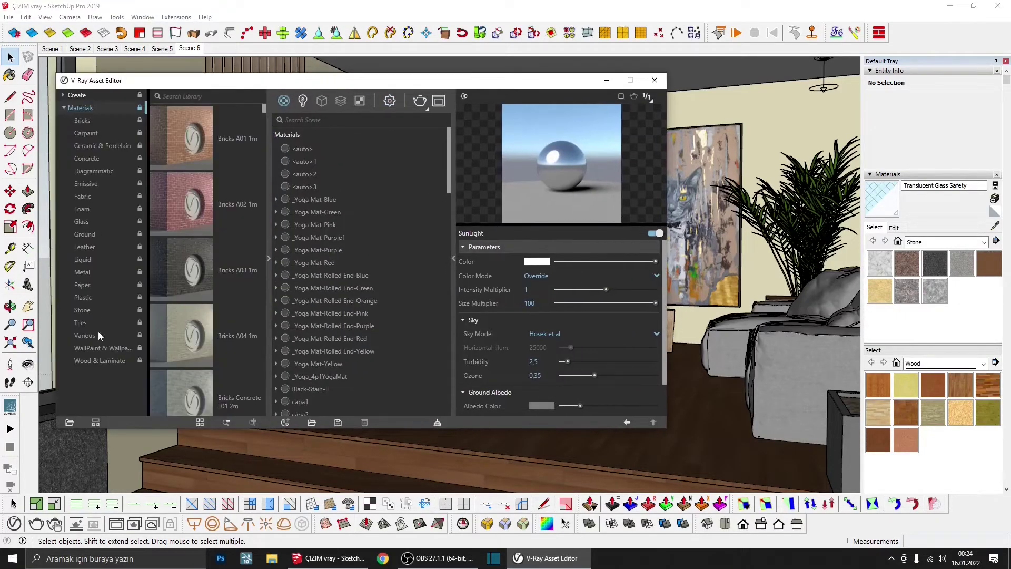
left_click(99, 348)
scroll(167, 311, "down", 2)
scroll(171, 316, "down", 3)
scroll(172, 317, "down", 2)
scroll(171, 317, "down", 2)
scroll(171, 317, "down", 2)
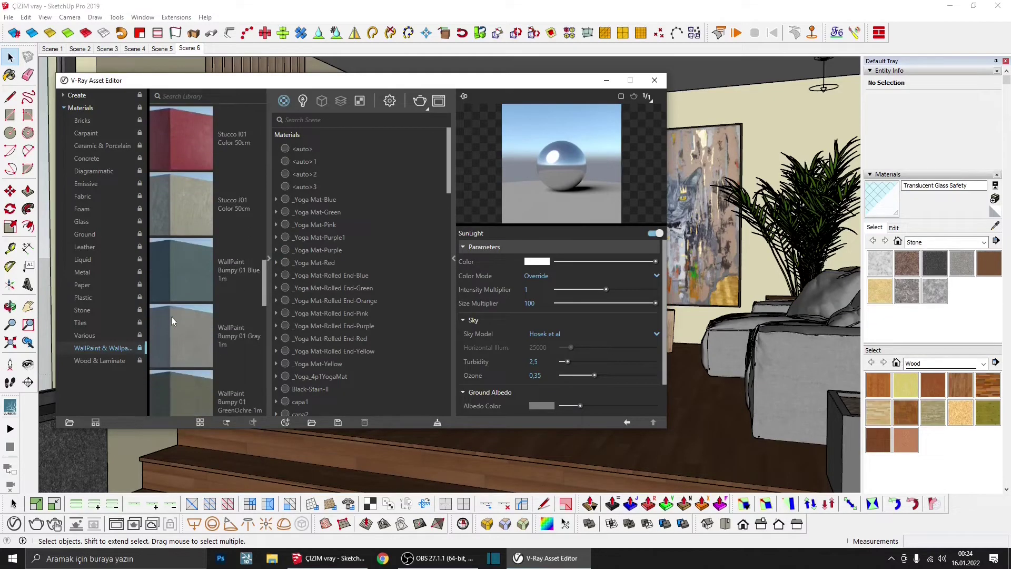
scroll(195, 231, "up", 1)
left_click_drag(181, 254, 377, 247)
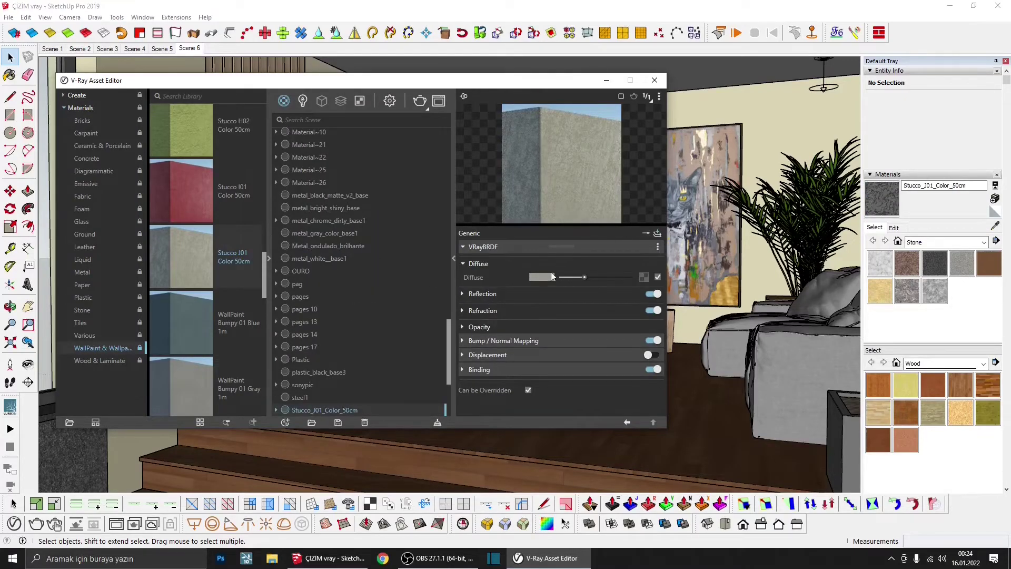
- Make the stucco material's diffuse colour white
left_click(536, 279)
left_click_drag(375, 232, 340, 201)
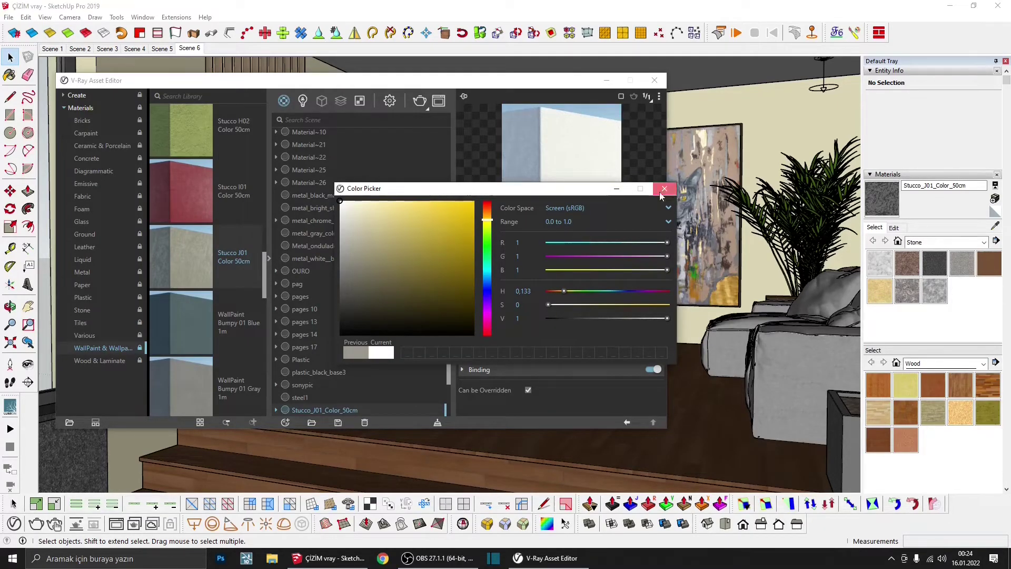
left_click(663, 190)
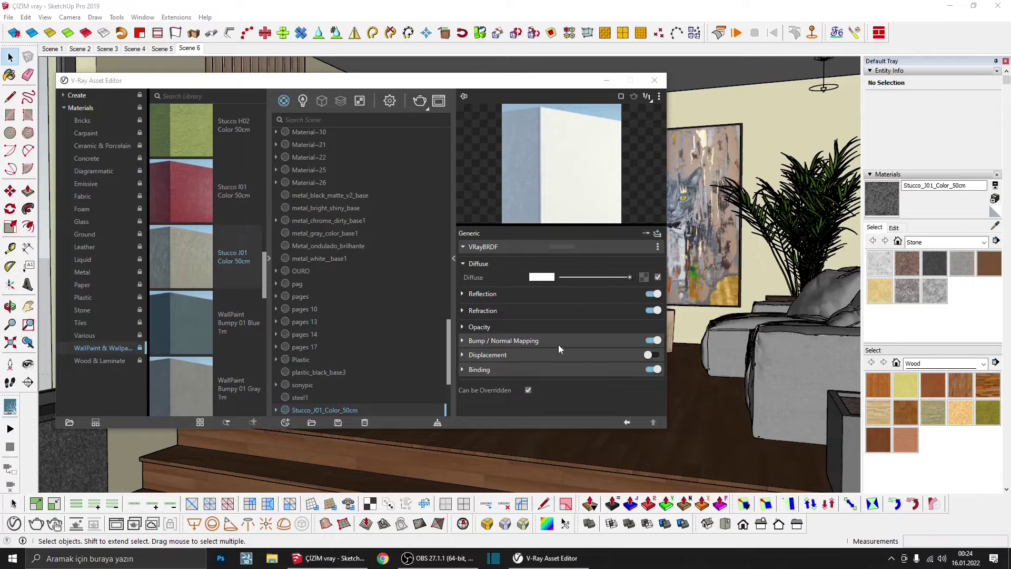
- Set the stucco's bump amount to 0,3
left_click(549, 341)
double_click(536, 369)
type("0,1")
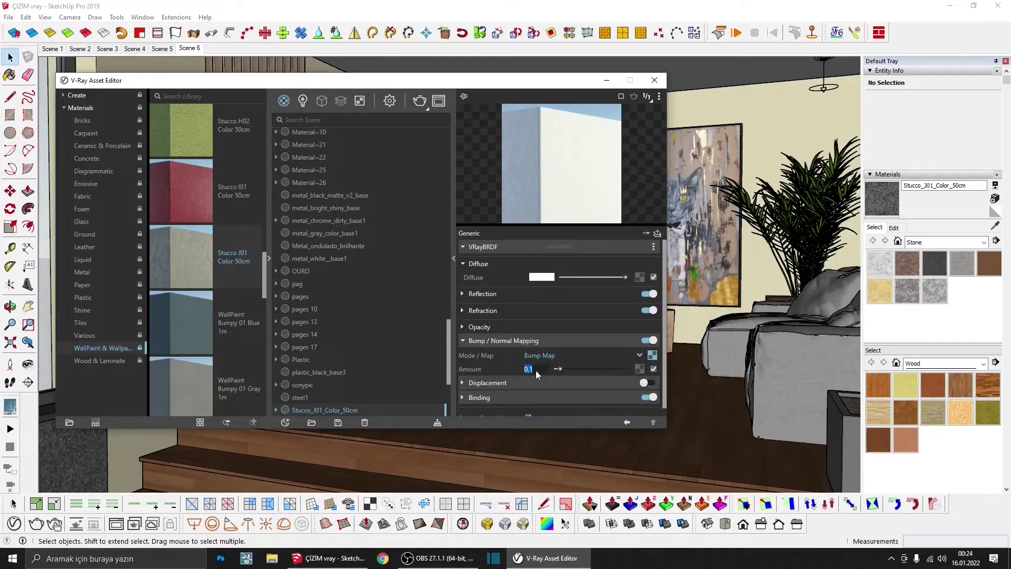
type("5")
key("Return")
double_click(530, 369)
key("BackSpace")
type("3")
left_click(627, 423)
mouse_move(545, 88)
left_mouse_down()
mouse_move(459, 112)
mouse_move(391, 112)
left_mouse_up()
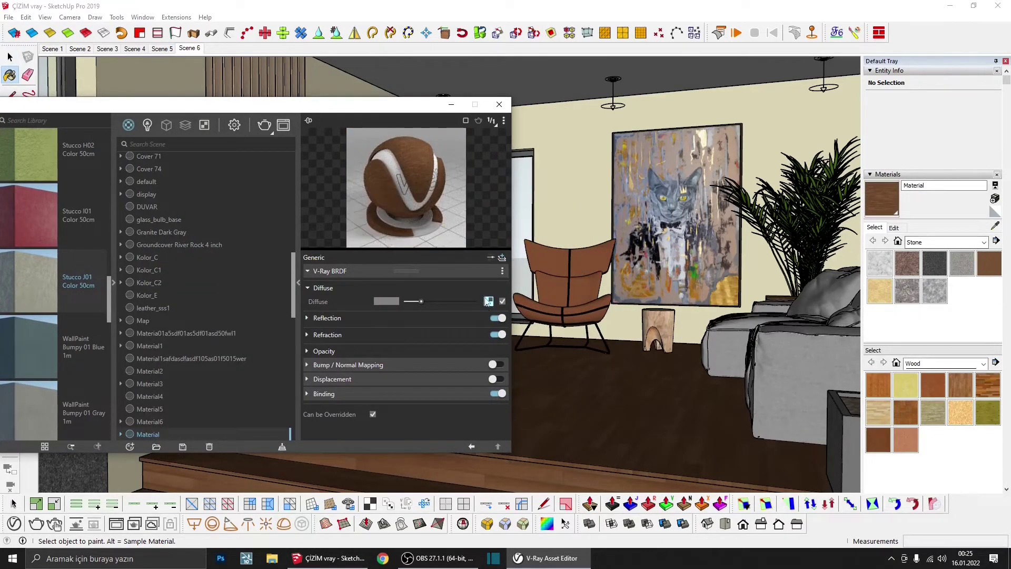
- Preview the wood on a floor plane and give it light-grey reflection with 0.85 glossiness
left_click(505, 121)
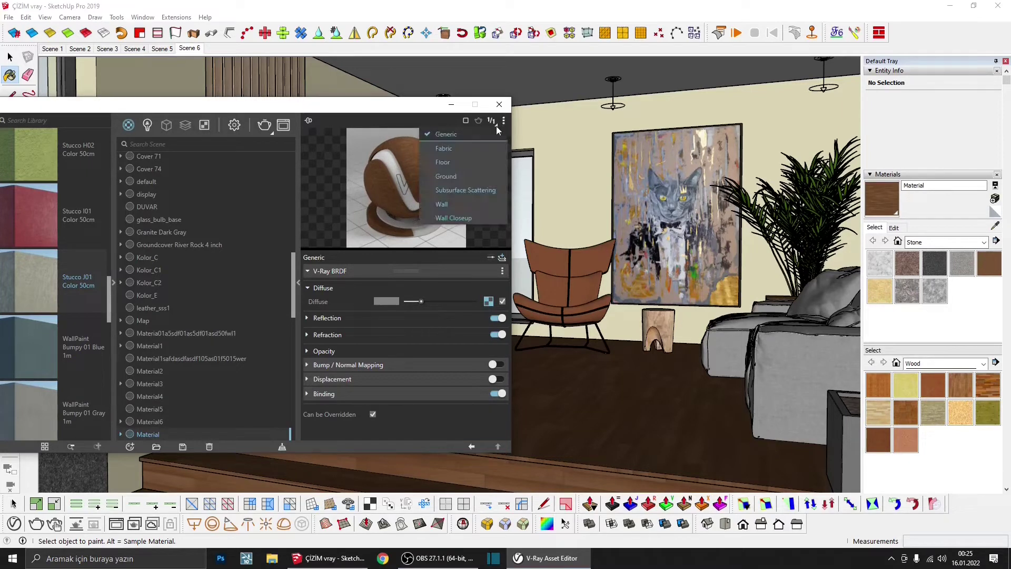
left_click(447, 162)
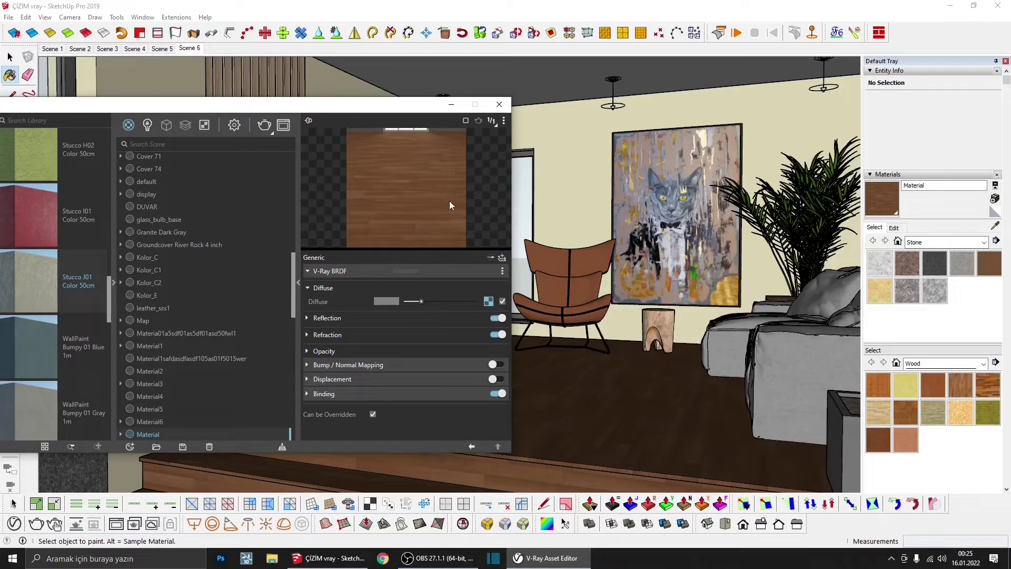
left_click(388, 321)
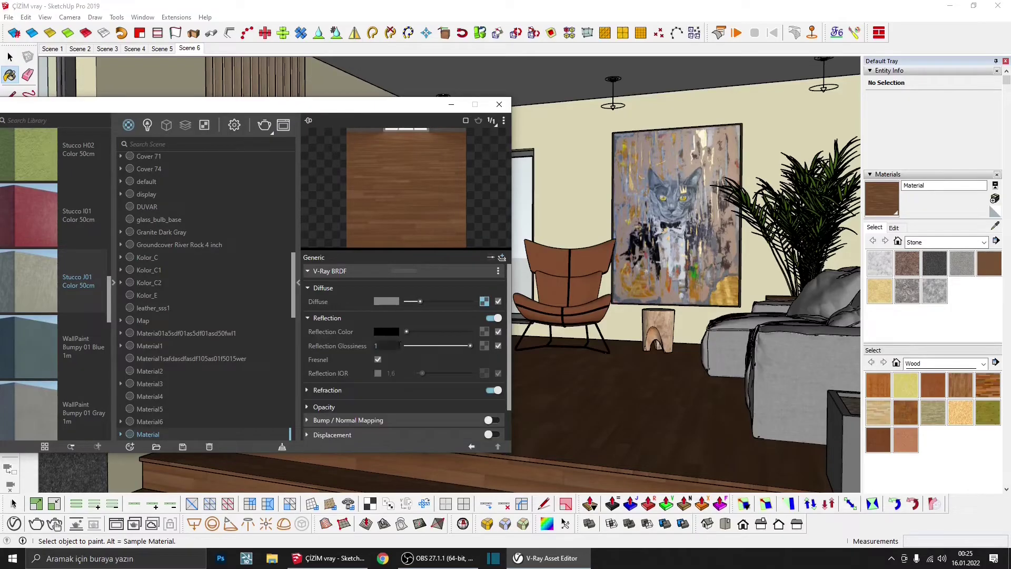
left_click_drag(412, 333, 449, 331)
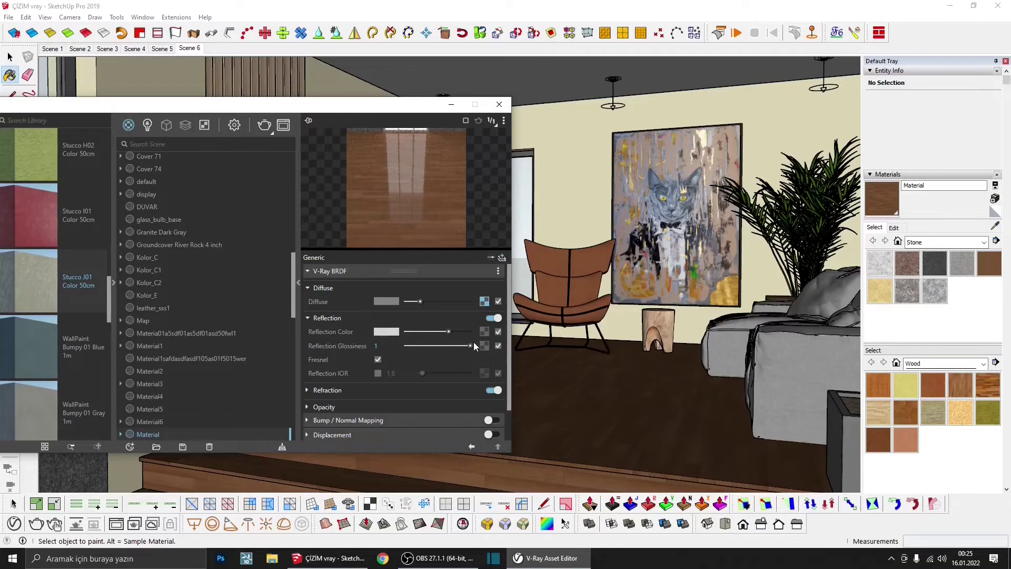
left_click_drag(470, 349, 468, 350)
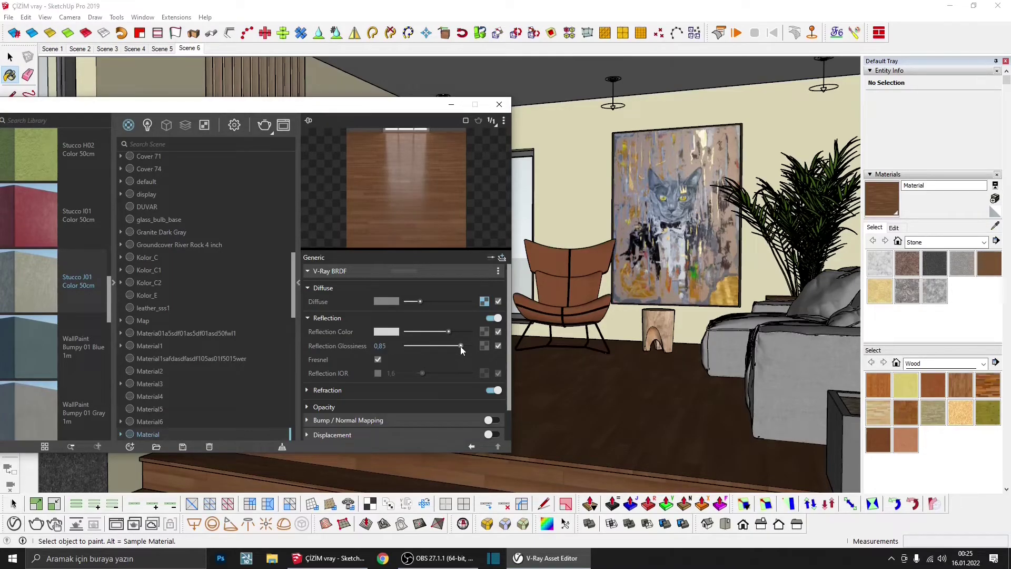
scroll(457, 358, "down", 2)
scroll(458, 292, "up", 1)
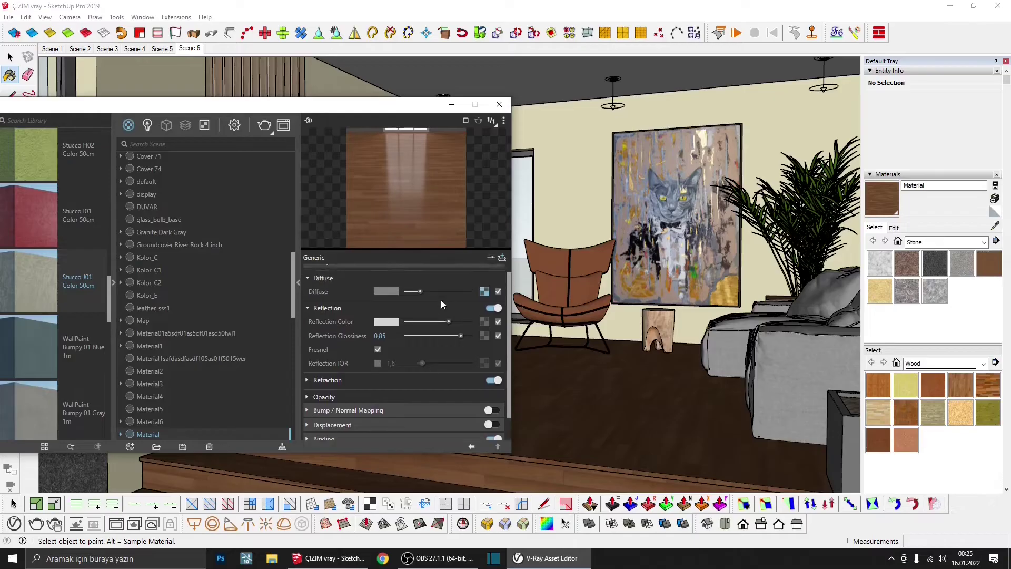
scroll(441, 299, "up", 1)
- Copy the wood diffuse texture and enable bump with a Color Correction texture
right_click(484, 301)
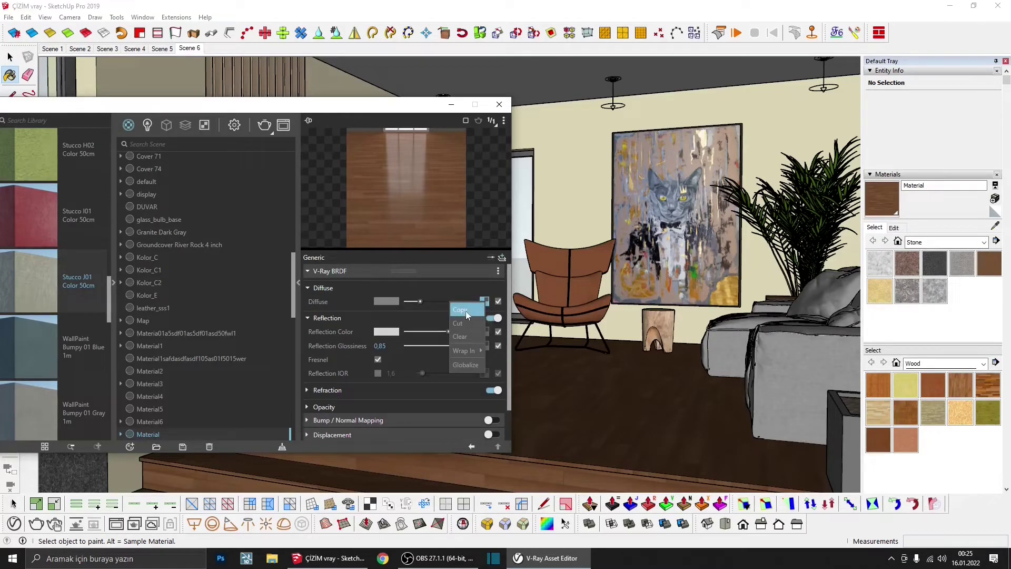
left_click(468, 311)
scroll(415, 363, "down", 2)
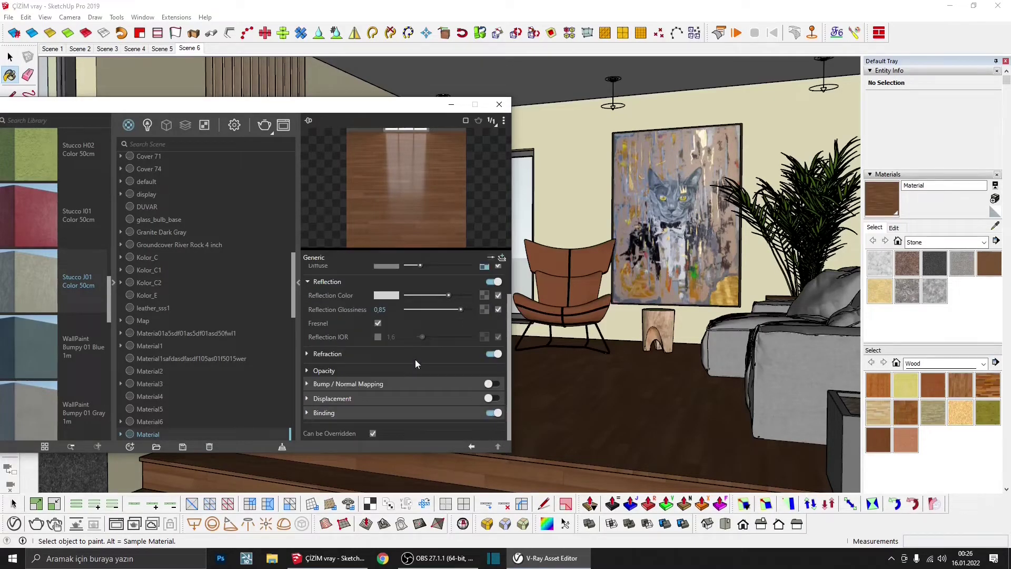
left_click(375, 385)
left_click(490, 384)
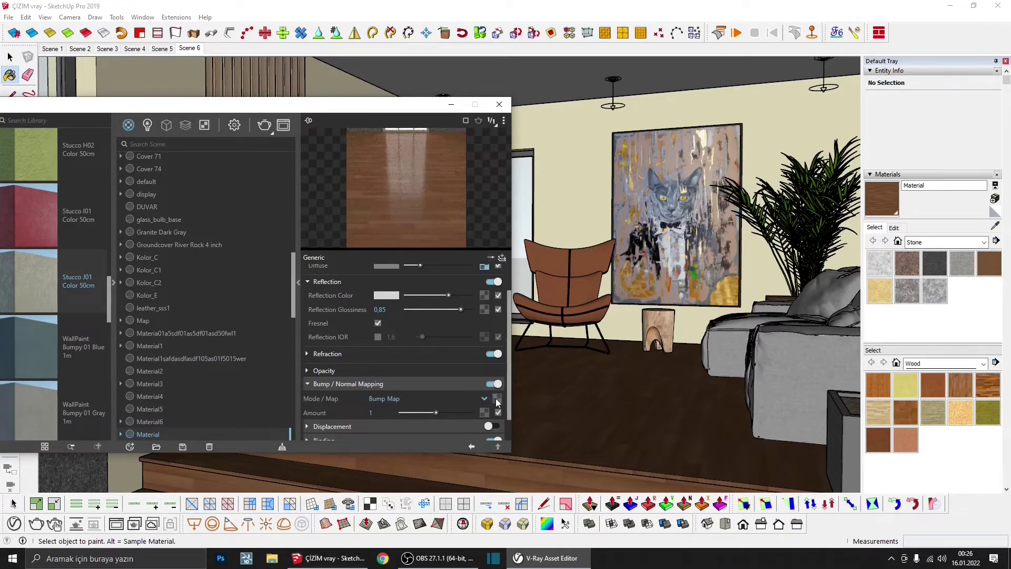
left_click(496, 401)
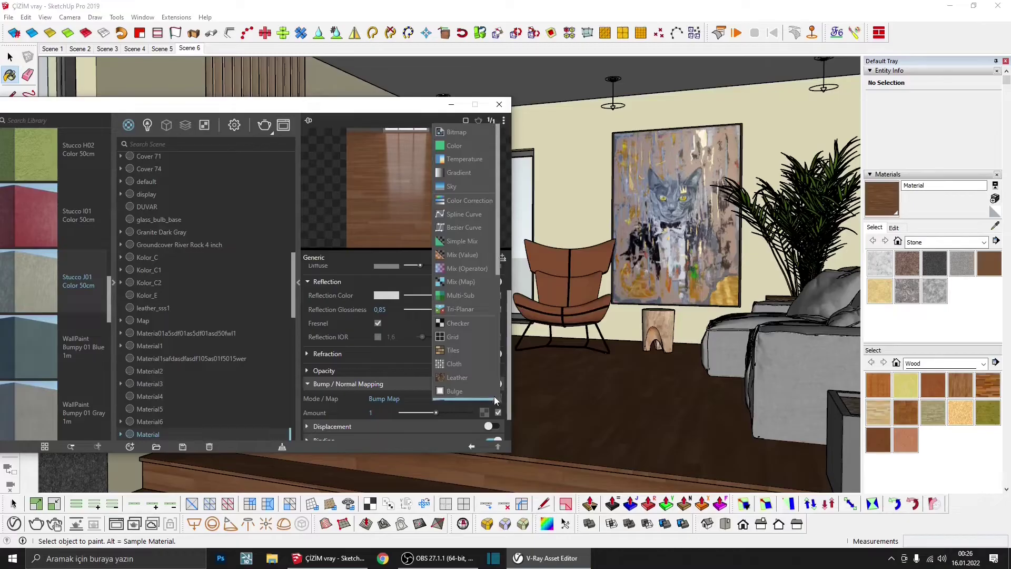
left_click(455, 202)
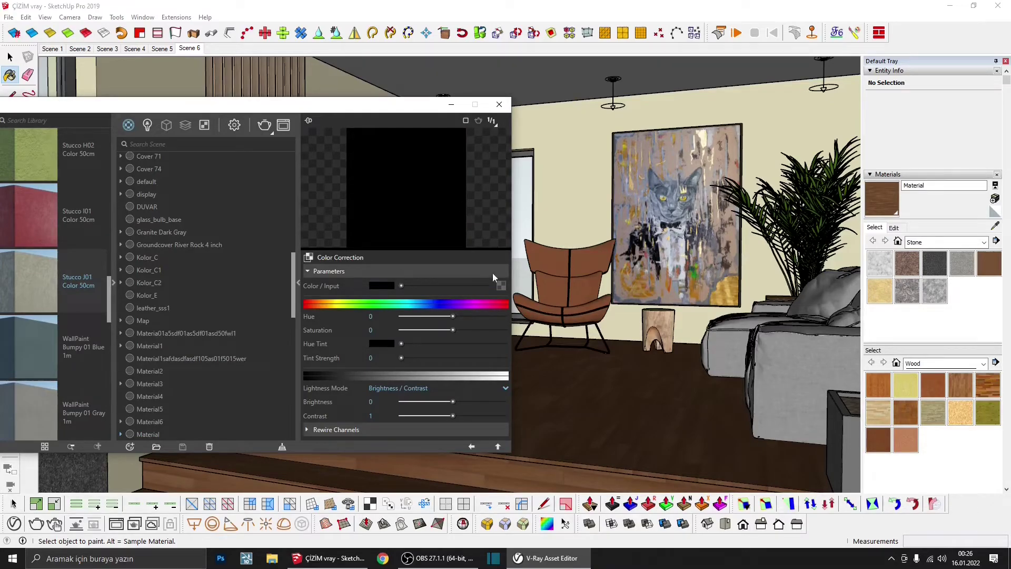
- Paste the wood texture into the bump, fully desaturate it and slightly raise its brightness
right_click(500, 285)
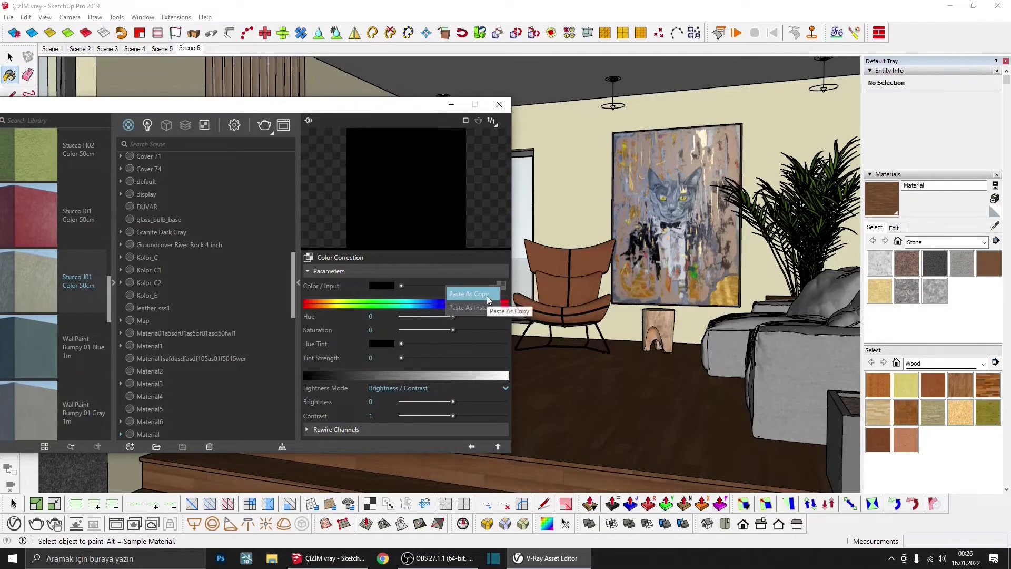
left_click(490, 303)
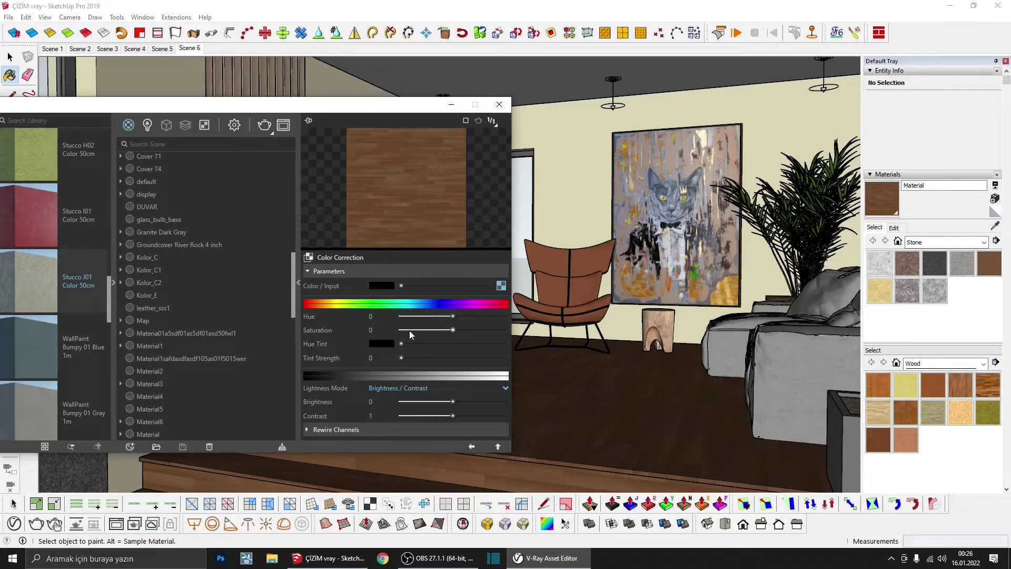
left_click_drag(417, 330, 394, 332)
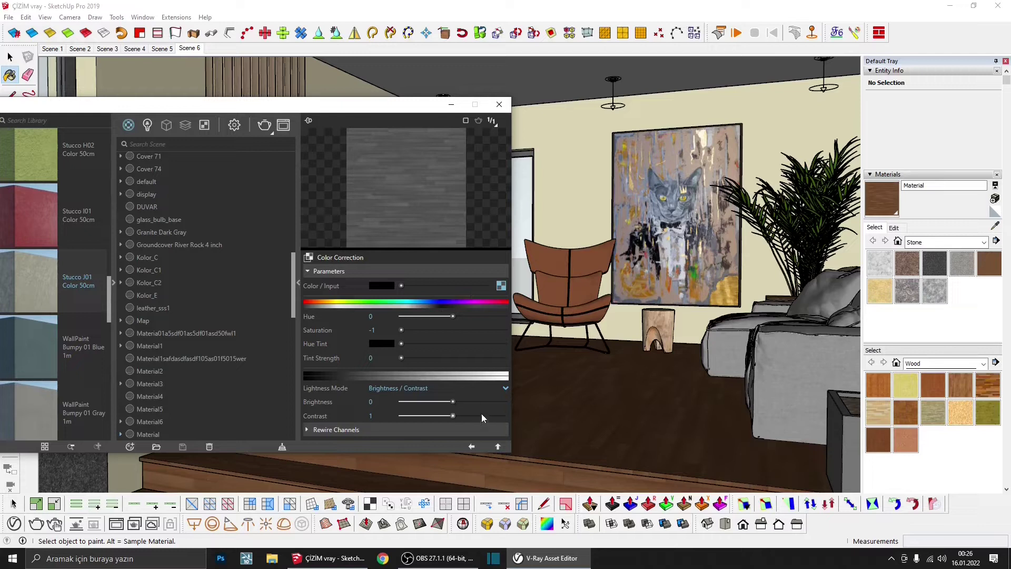
mouse_move(452, 402)
left_mouse_down()
mouse_move(462, 403)
mouse_move(457, 416)
left_mouse_up()
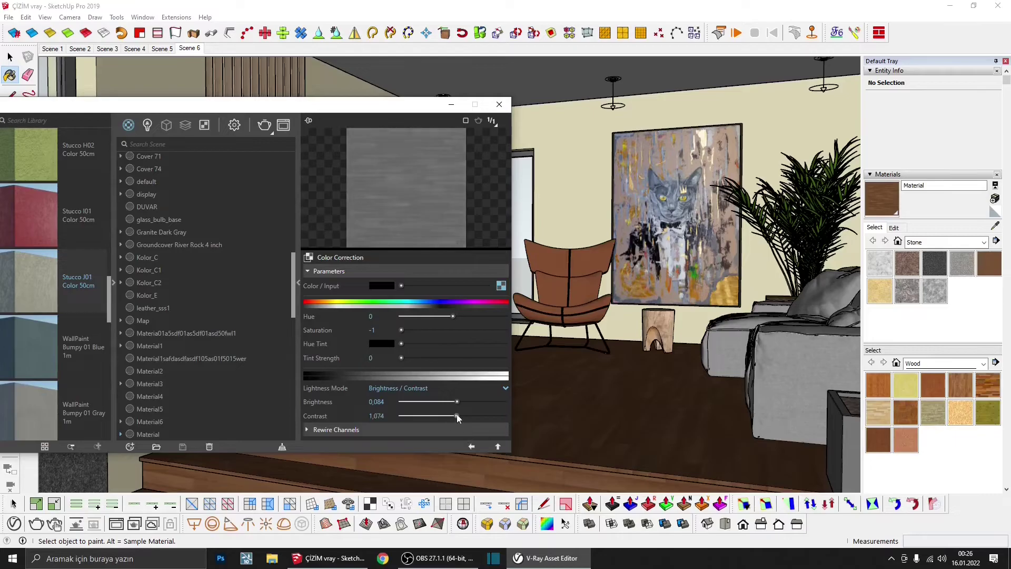
left_click(472, 448)
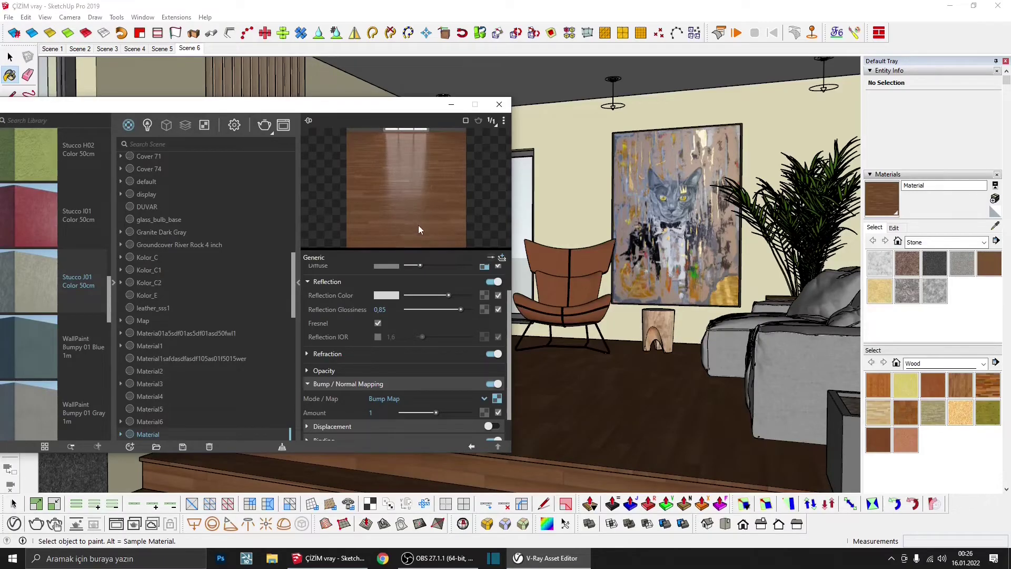
scroll(472, 328, "up", 2)
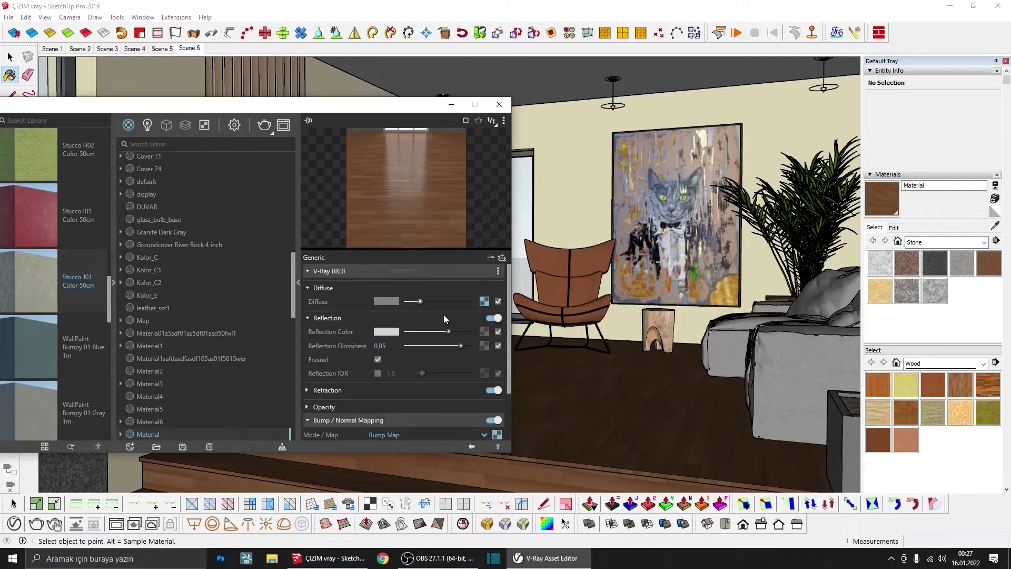
left_click(471, 446)
mouse_move(304, 111)
left_mouse_down()
mouse_move(446, 242)
mouse_move(362, 310)
left_mouse_up()
- Sample Material3, preview it on a floor, and brighten its reflection with 0.8 glossiness
scroll(262, 142, "up", 3)
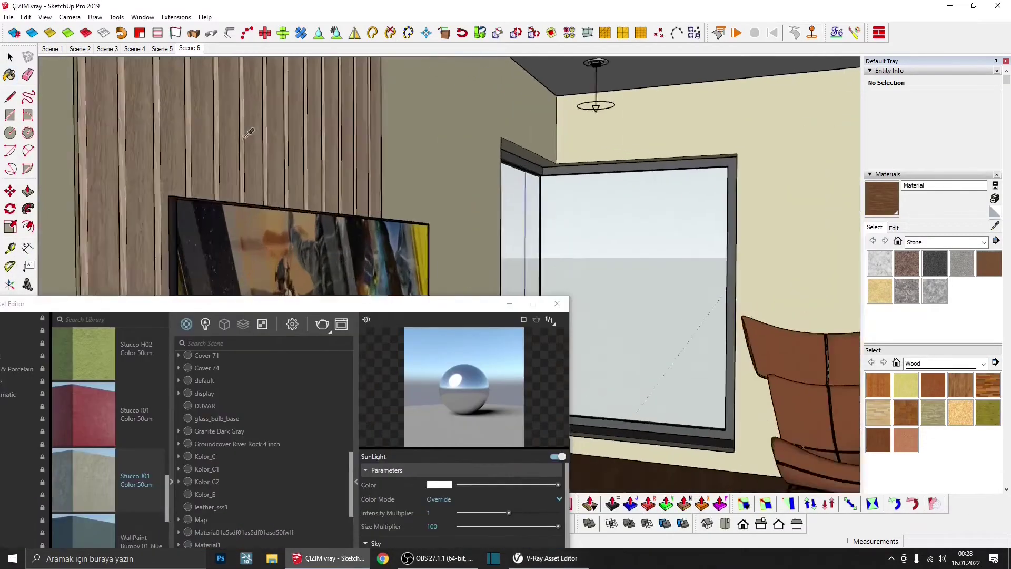
scroll(262, 142, "up", 3)
left_click(261, 143, "alt")
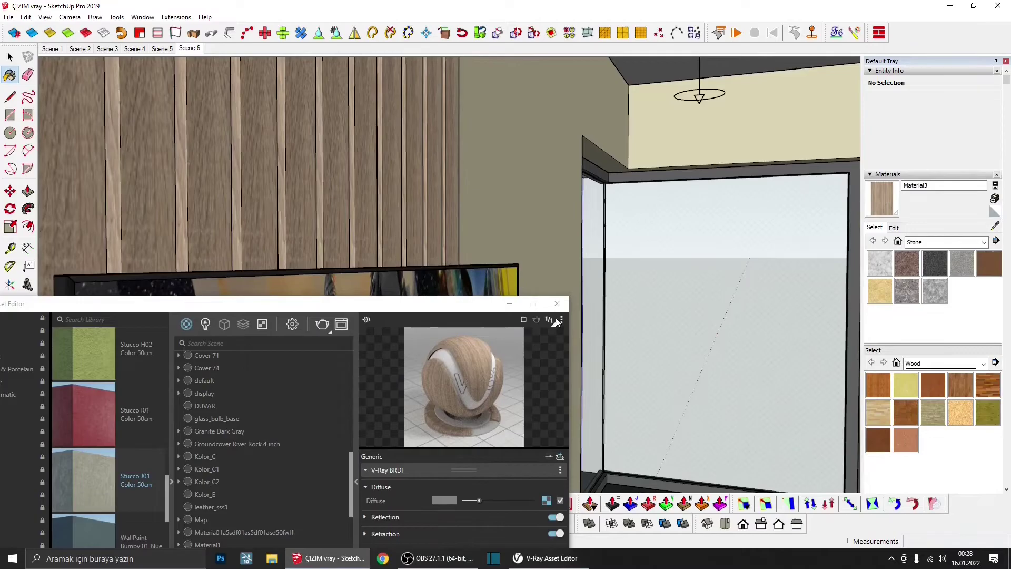
left_click(562, 319)
left_click(503, 362)
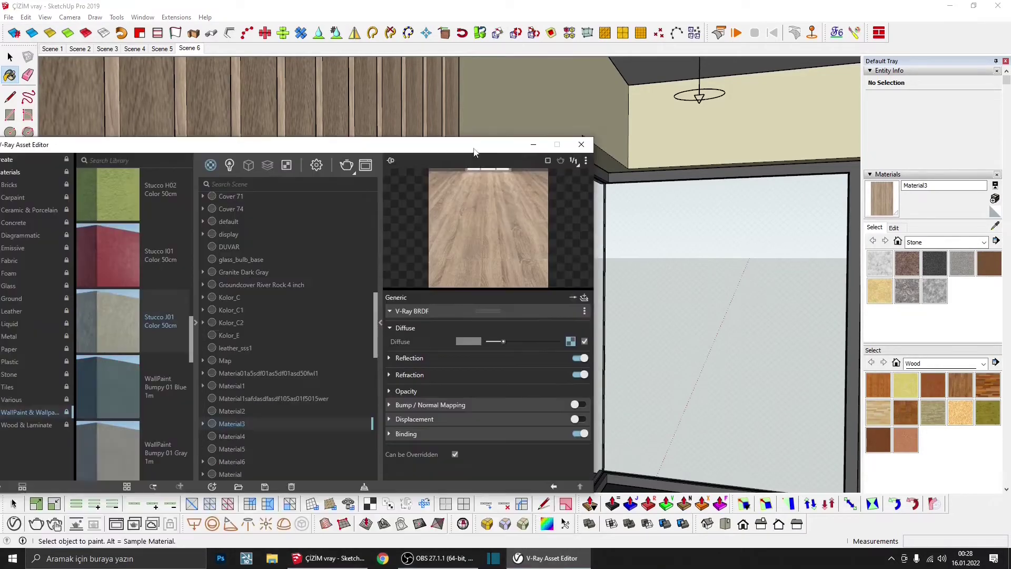
left_click(440, 358)
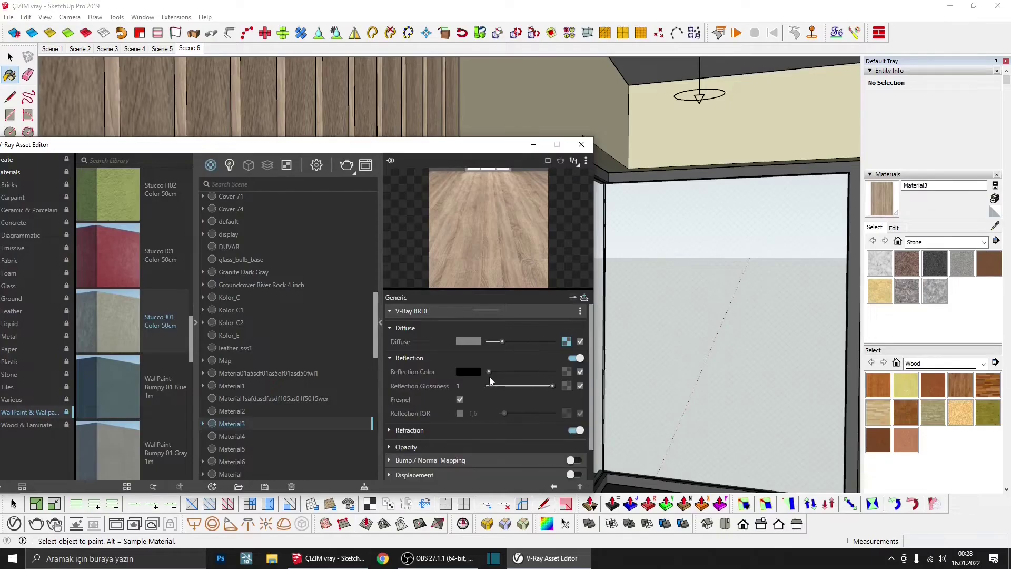
left_click_drag(511, 371, 529, 371)
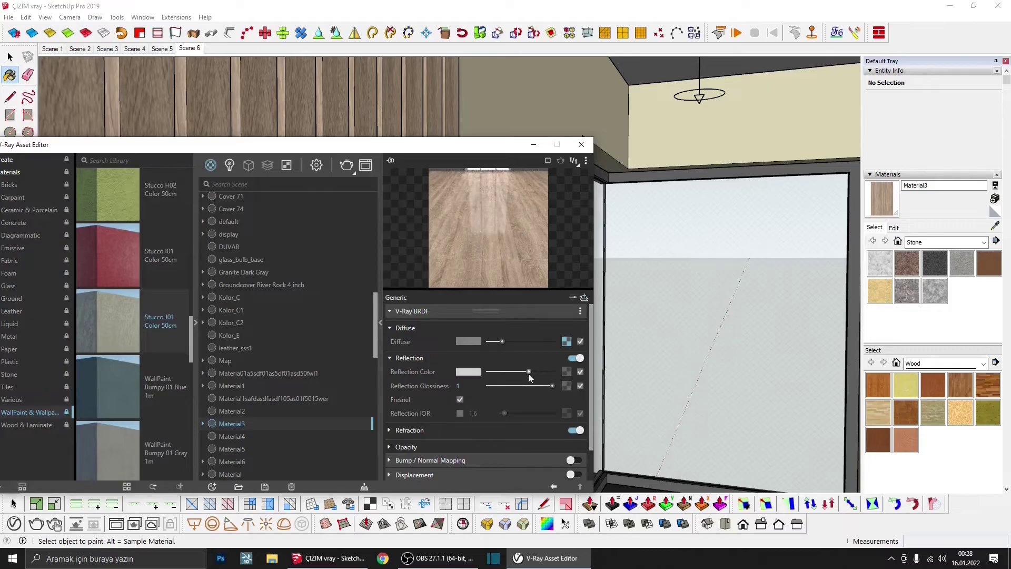
left_click(542, 387)
left_click_drag(529, 372, 538, 372)
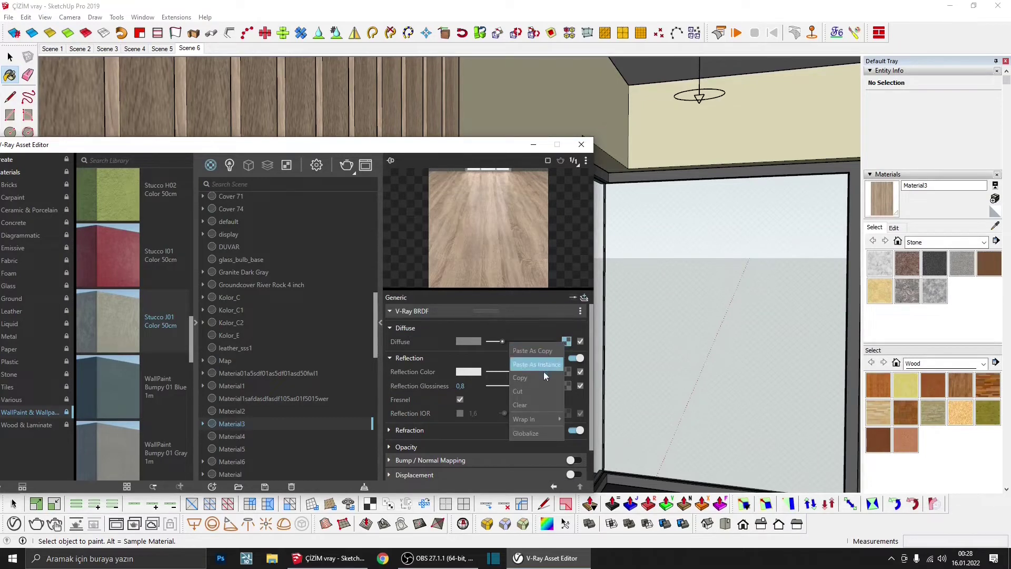
- Paste Material3's wood texture into its bump as a desaturated, brightness-adjusted map
scroll(527, 411, "down", 2)
left_click(501, 424)
scroll(526, 421, "down", 1)
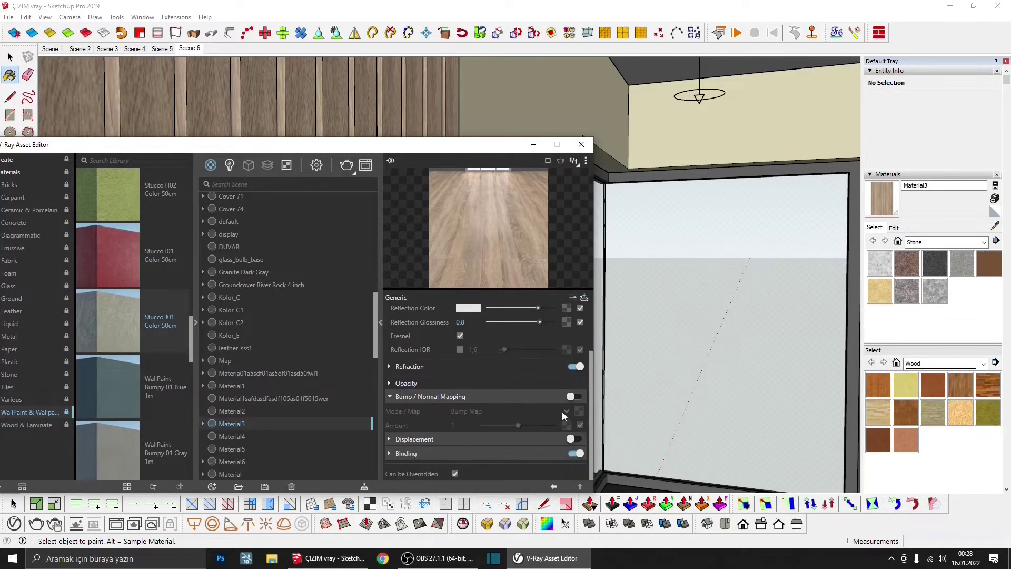
left_click(577, 396)
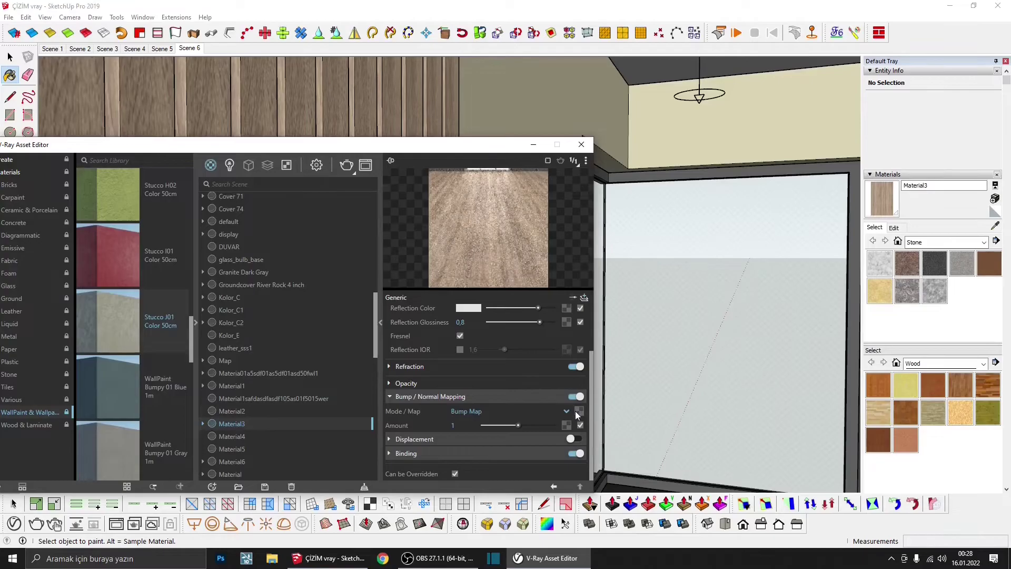
left_click(580, 411)
left_click(553, 247)
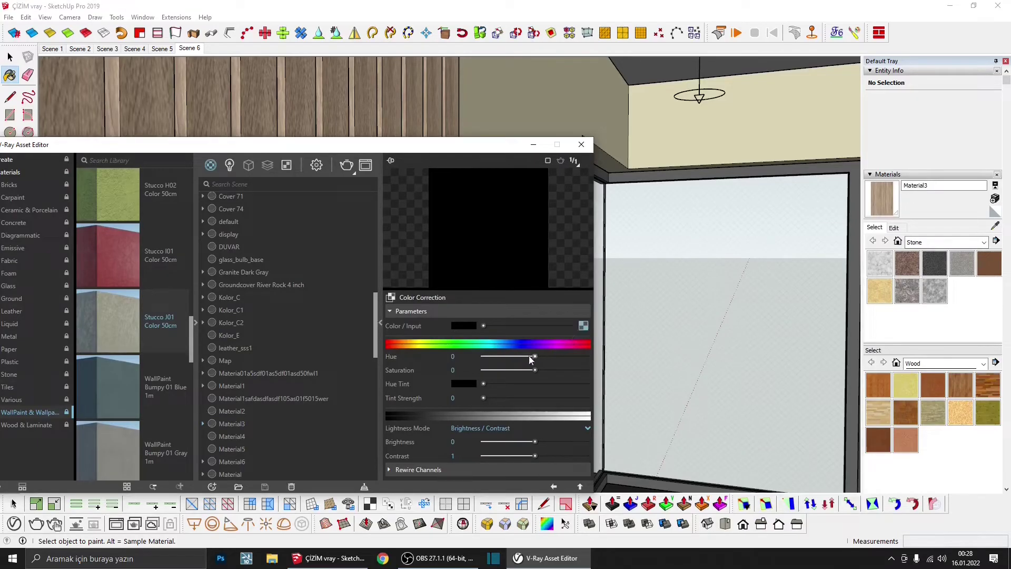
left_click(506, 369)
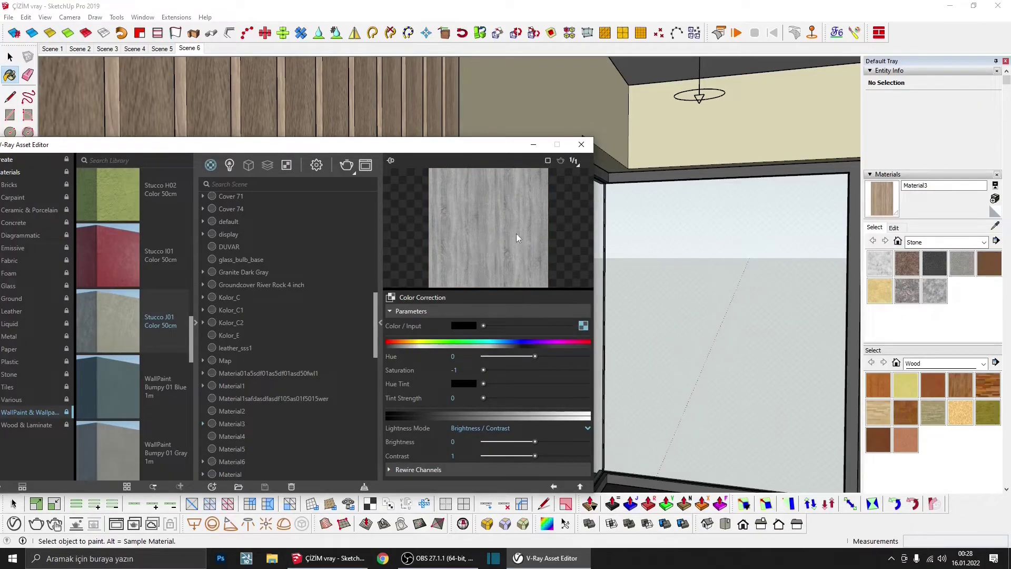
left_click(536, 441)
left_click(580, 486)
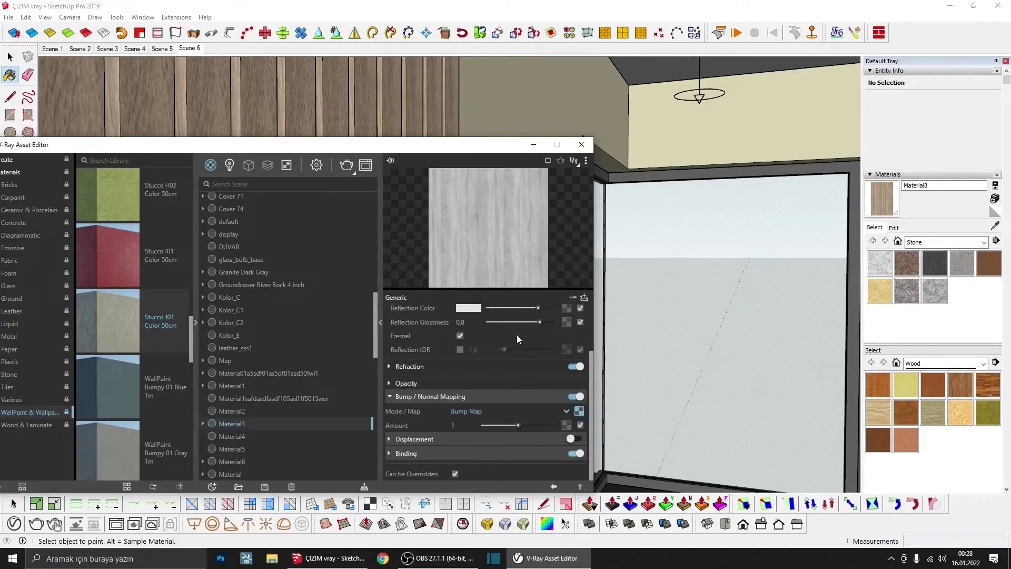
scroll(512, 325, "up", 2)
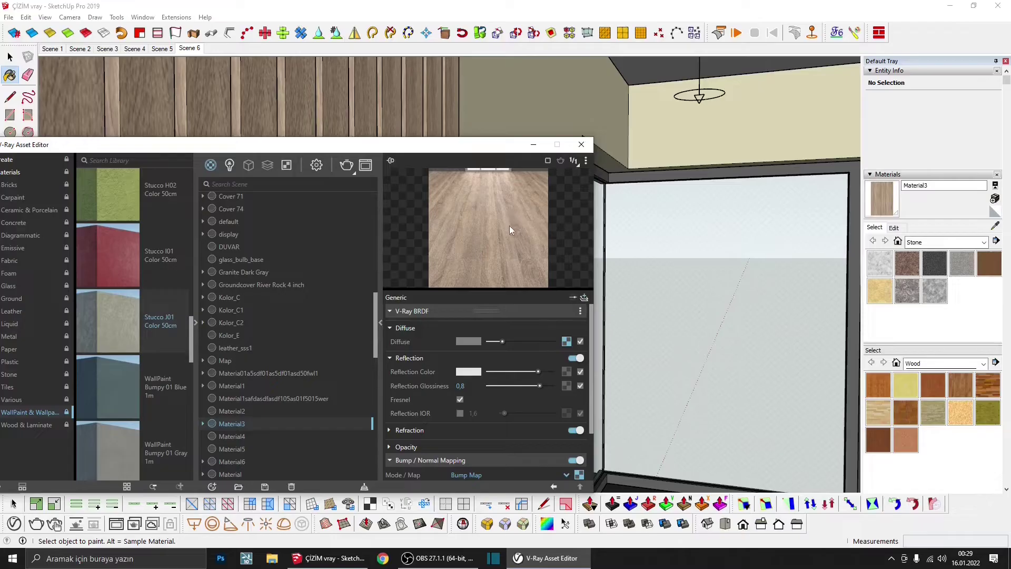
mouse_move(504, 149)
left_mouse_down()
mouse_move(549, 429)
mouse_move(622, 163)
left_mouse_up()
- Sample the window glass and add Glass Pattern B01 from the V-Ray Glass library to the scene materials
left_click(700, 158)
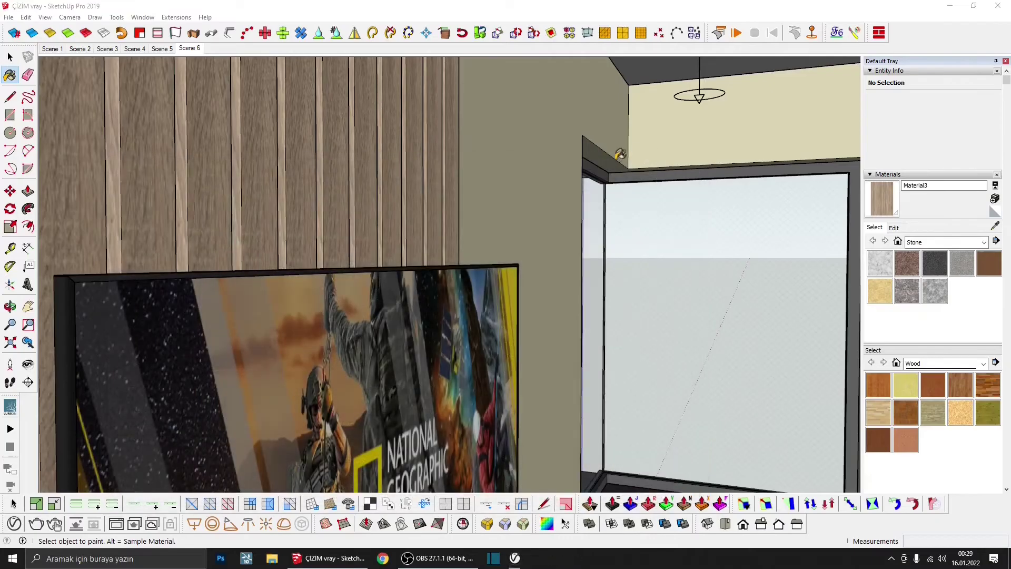
scroll(489, 245, "up", 1)
left_click(702, 262, "alt")
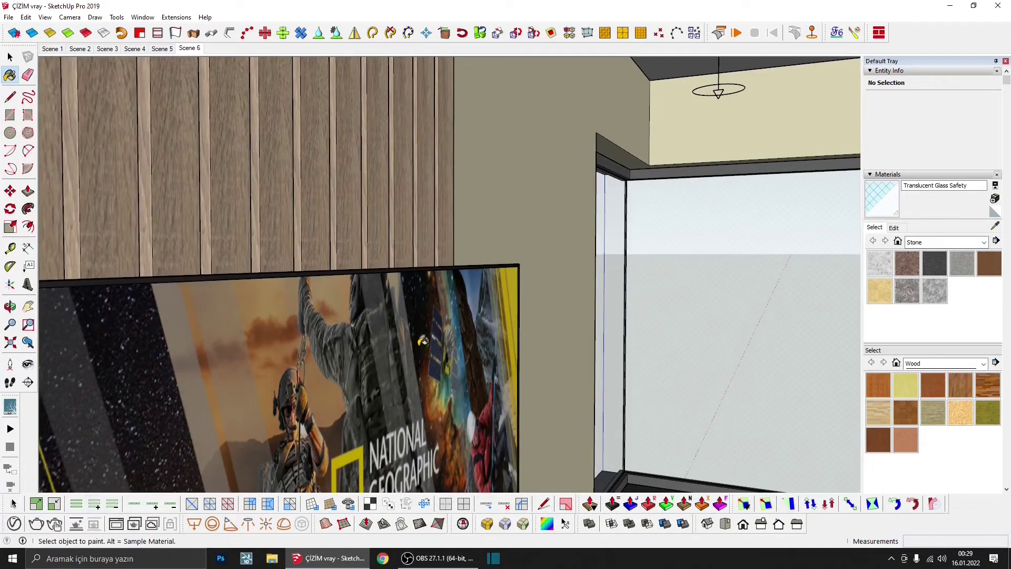
left_click(14, 523)
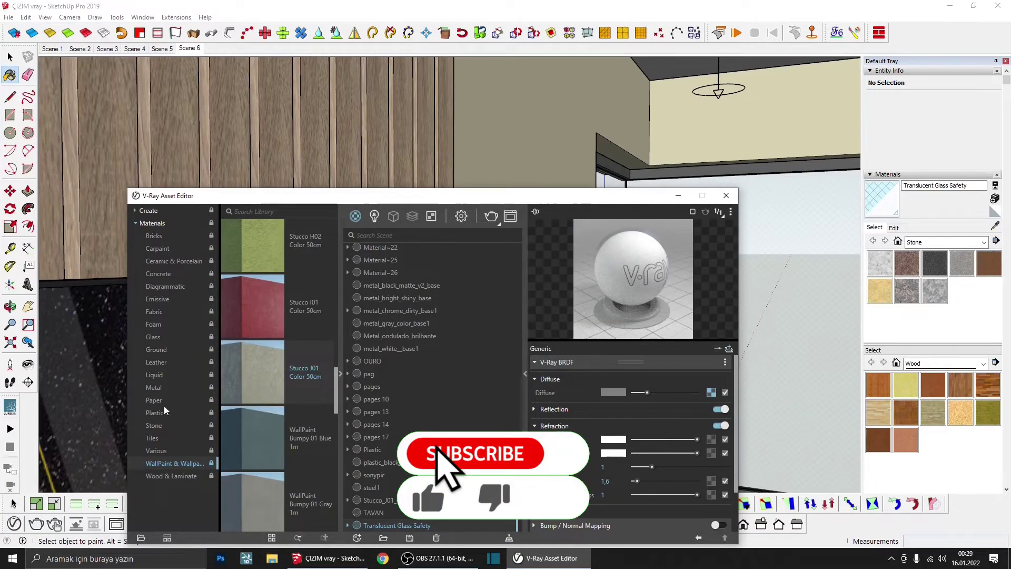
left_click(158, 337)
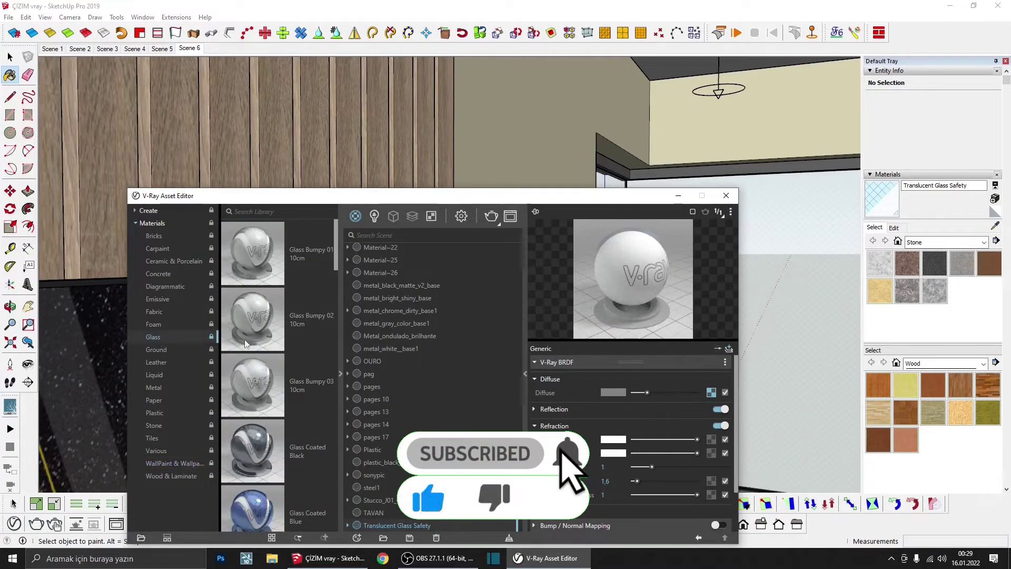
scroll(273, 344, "down", 3)
scroll(273, 343, "down", 2)
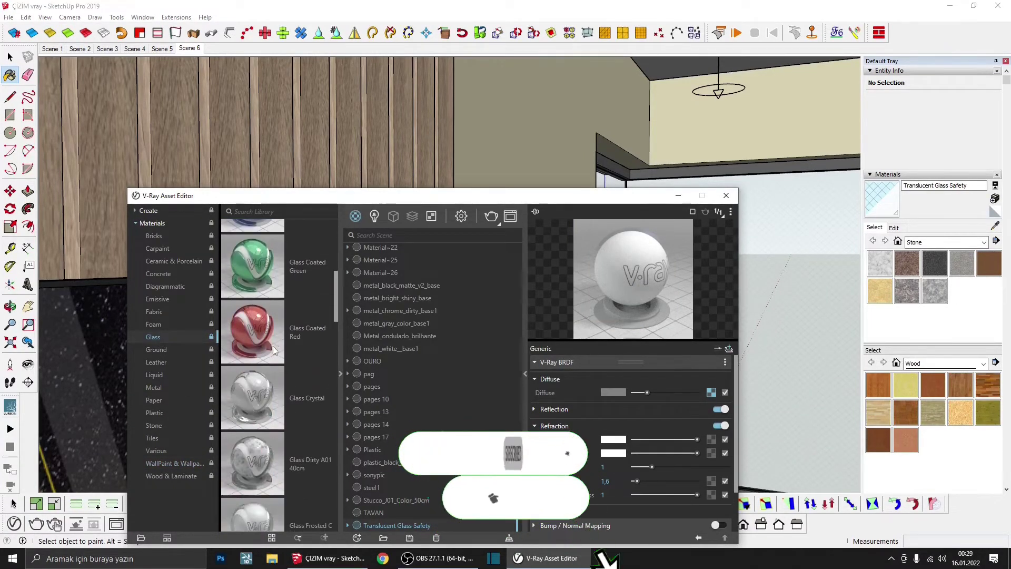
scroll(273, 346, "down", 2)
scroll(289, 363, "down", 2)
scroll(305, 378, "down", 2)
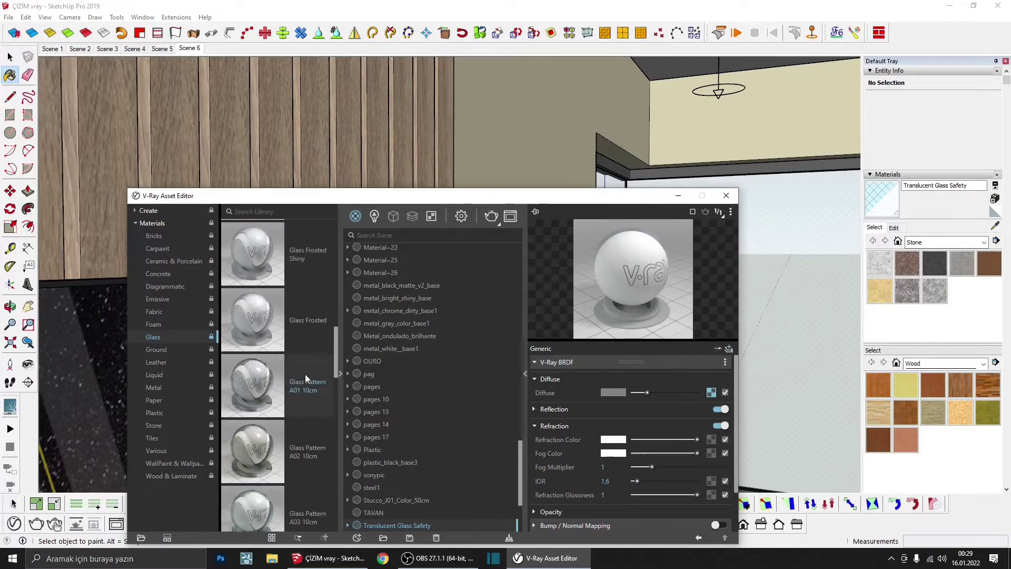
scroll(306, 379, "down", 2)
left_click_drag(258, 432, 442, 416)
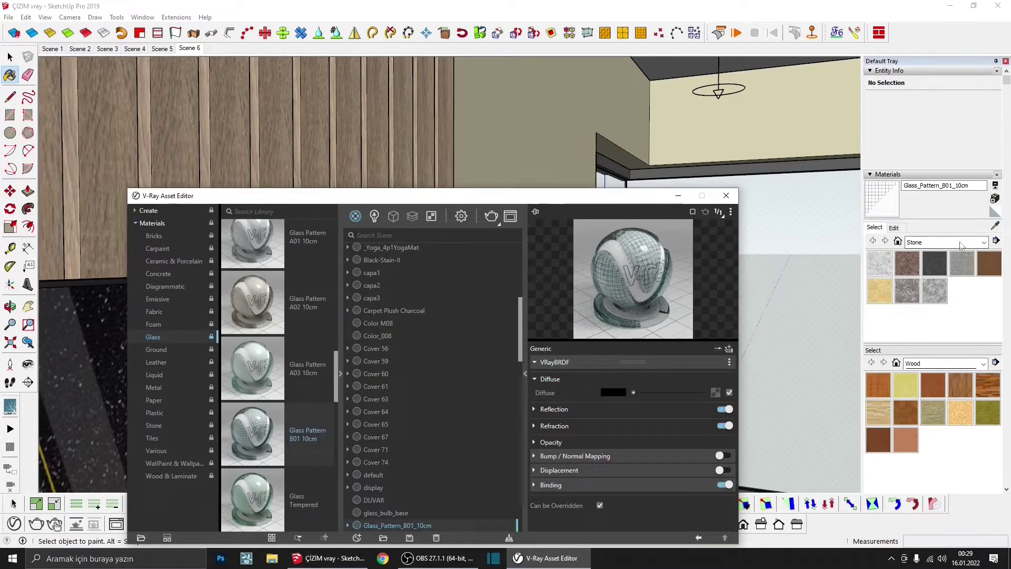
- Select all objects using Translucent Glass Safety and make Glass_Pattern_B01_10cm the paint material
left_click(814, 270, "alt")
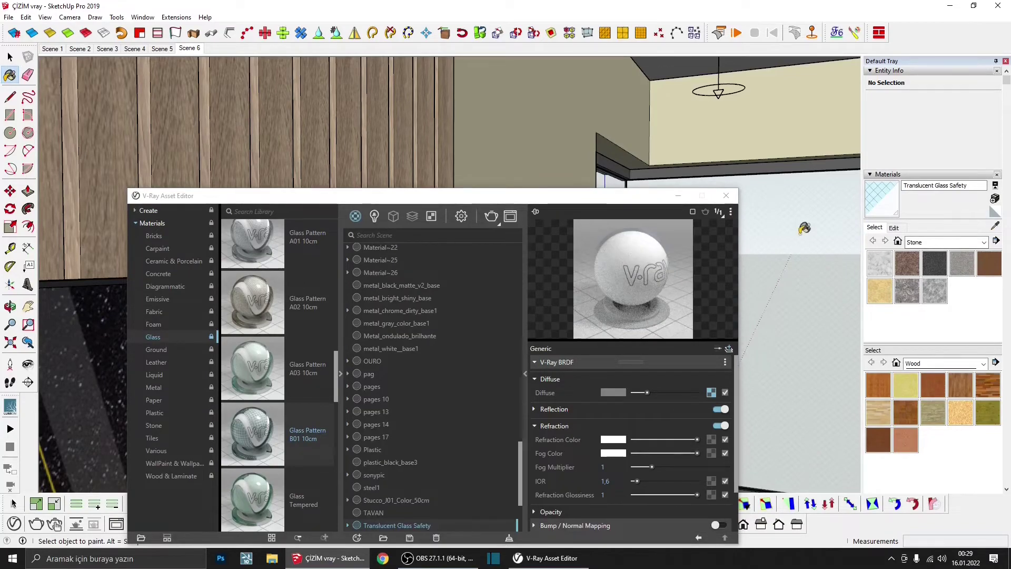
right_click(387, 525)
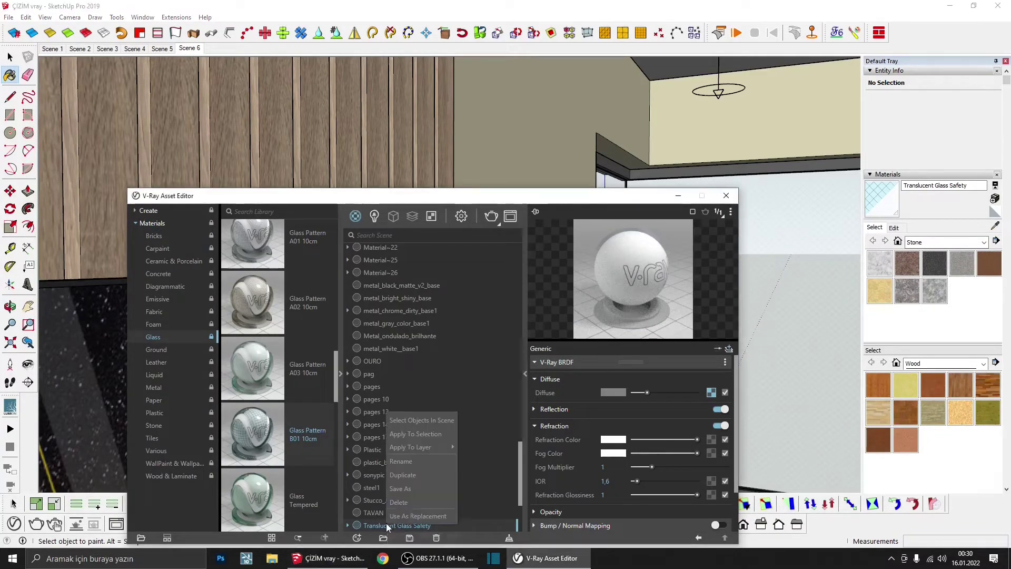
left_click(706, 288, "alt")
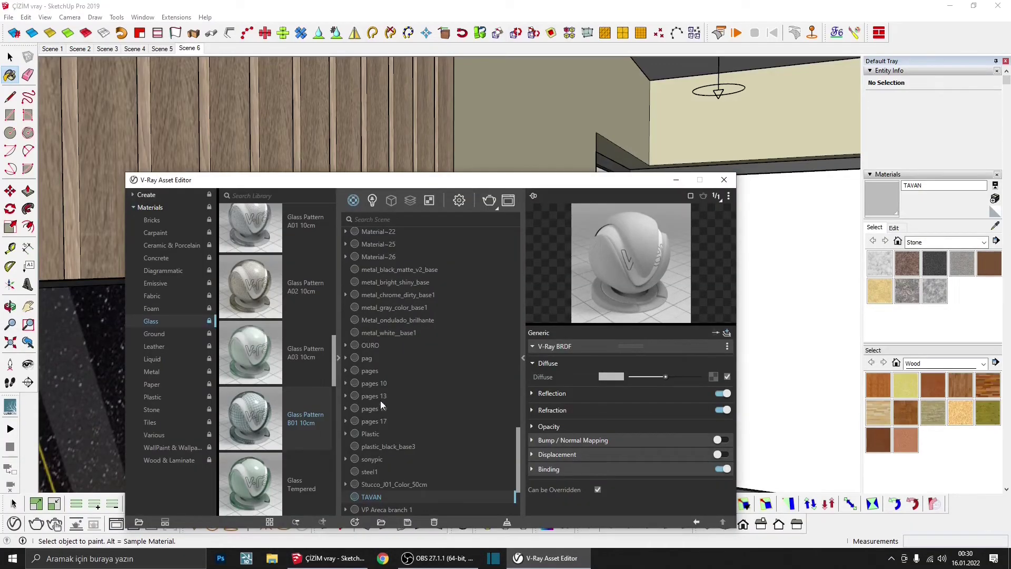
scroll(380, 369, "up", 10)
left_click(381, 340)
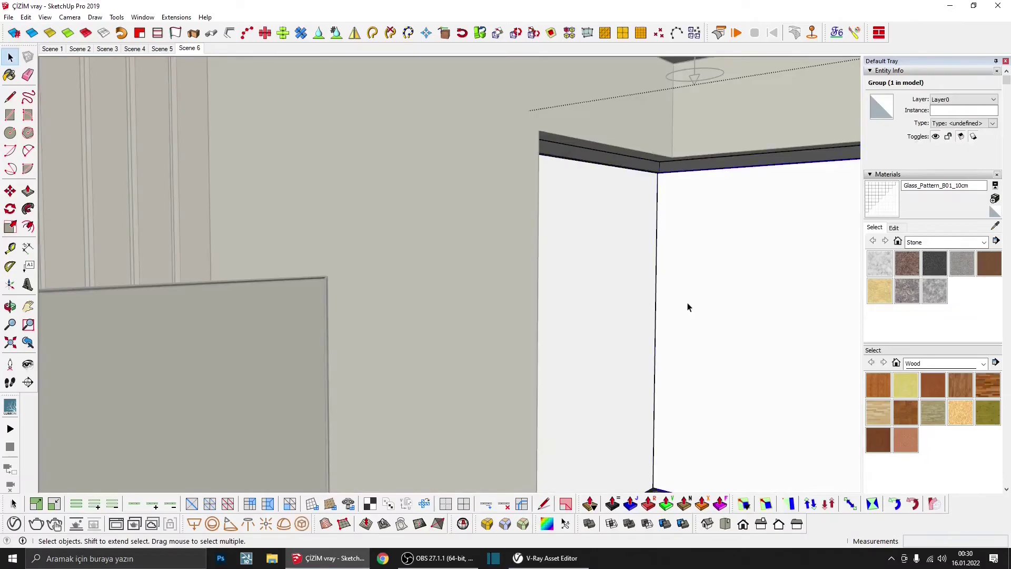
- Paint both glass panels with Glass_Pattern_B01_10cm and return to Scene 6
key("b")
left_click(711, 274)
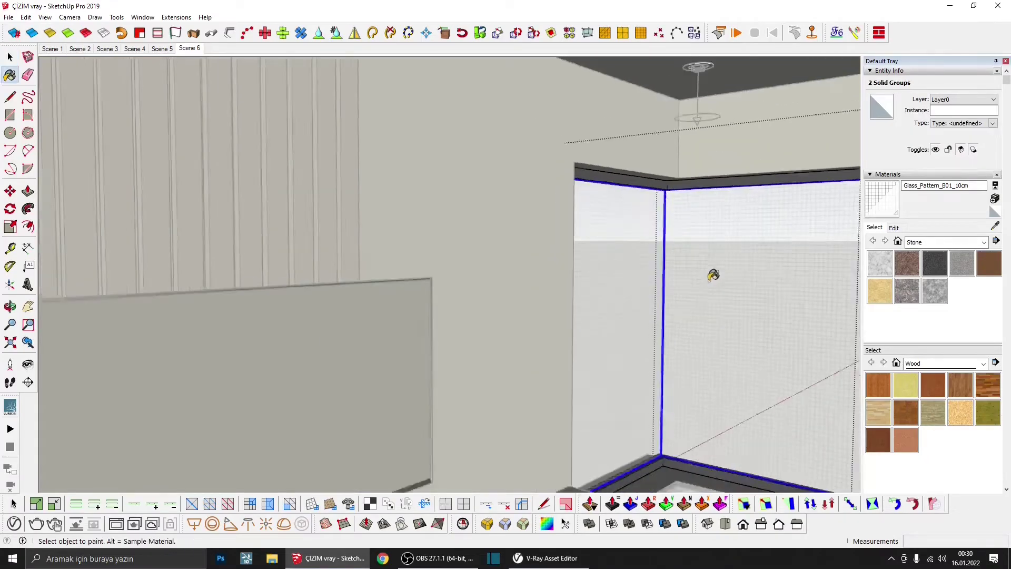
scroll(751, 248, "down", 5)
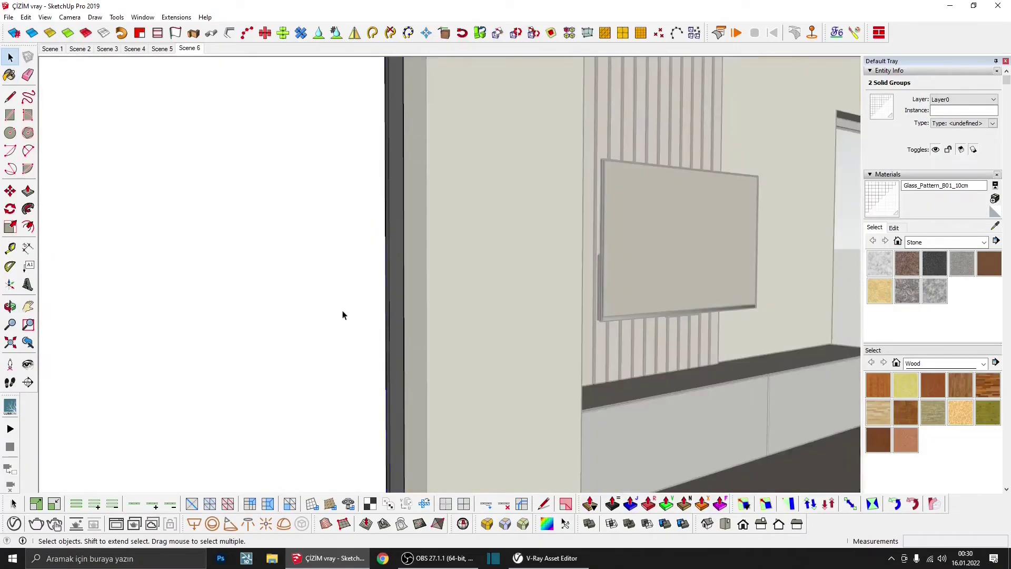
left_click(313, 324)
key("o")
mouse_move(346, 314)
left_mouse_down()
mouse_move(118, 339)
mouse_move(496, 345)
left_mouse_up()
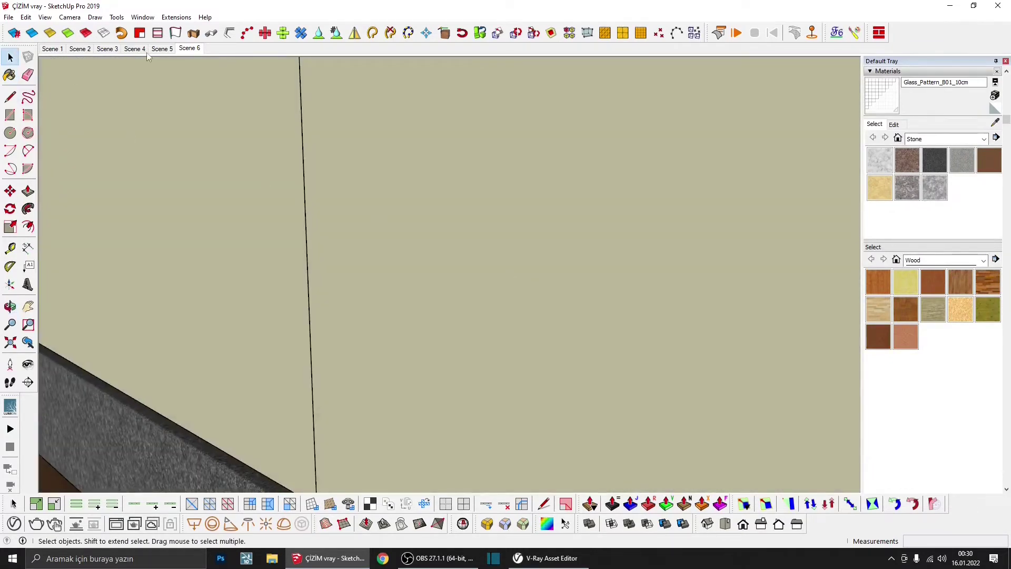
left_click(187, 50)
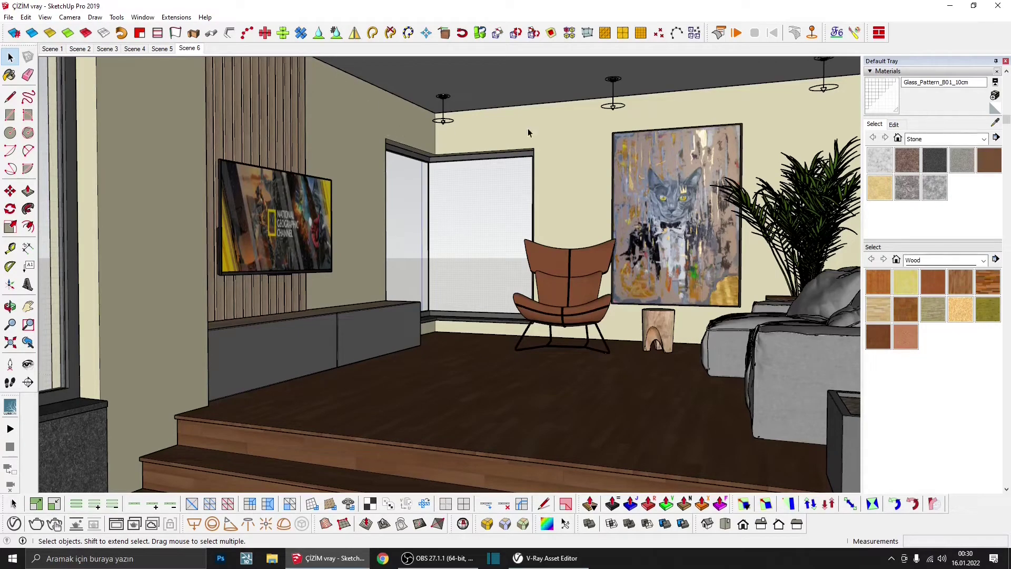
- Brighten the ceiling TAVAN material's diffuse colour and set its reflection glossiness to 0.8
left_click(996, 123)
left_click(517, 81)
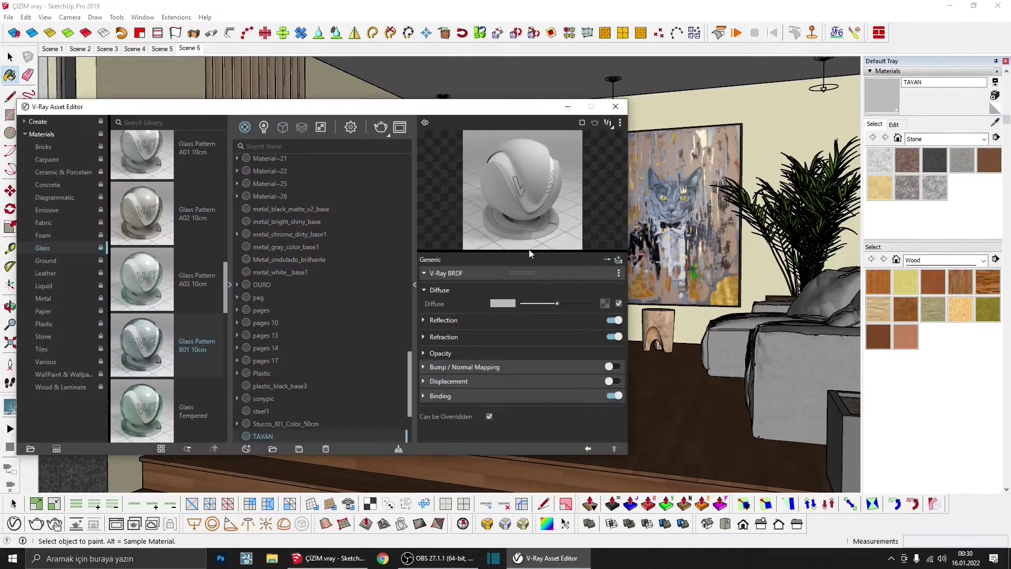
left_click_drag(556, 305, 567, 304)
left_click(542, 320)
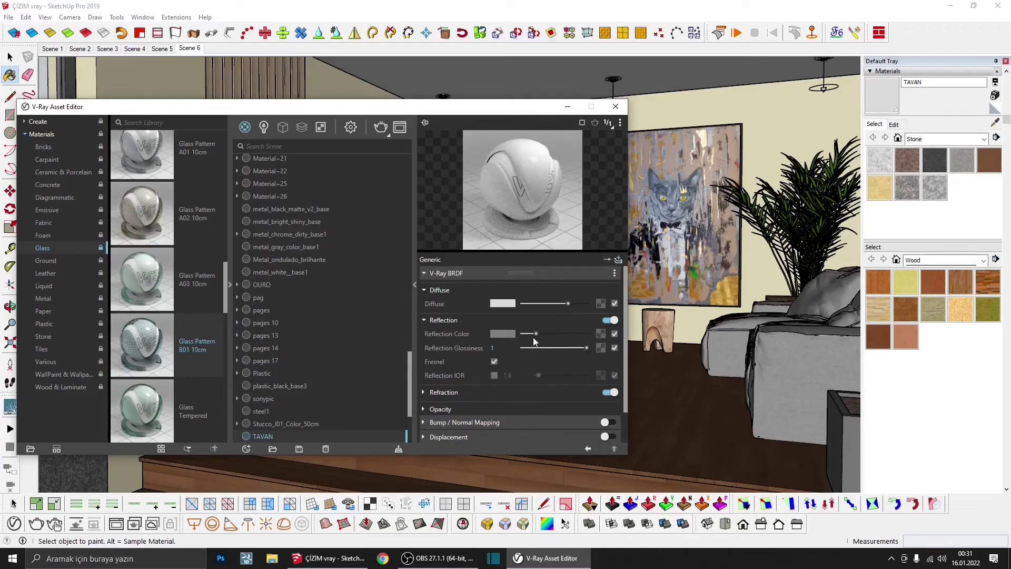
left_click_drag(578, 350, 545, 351)
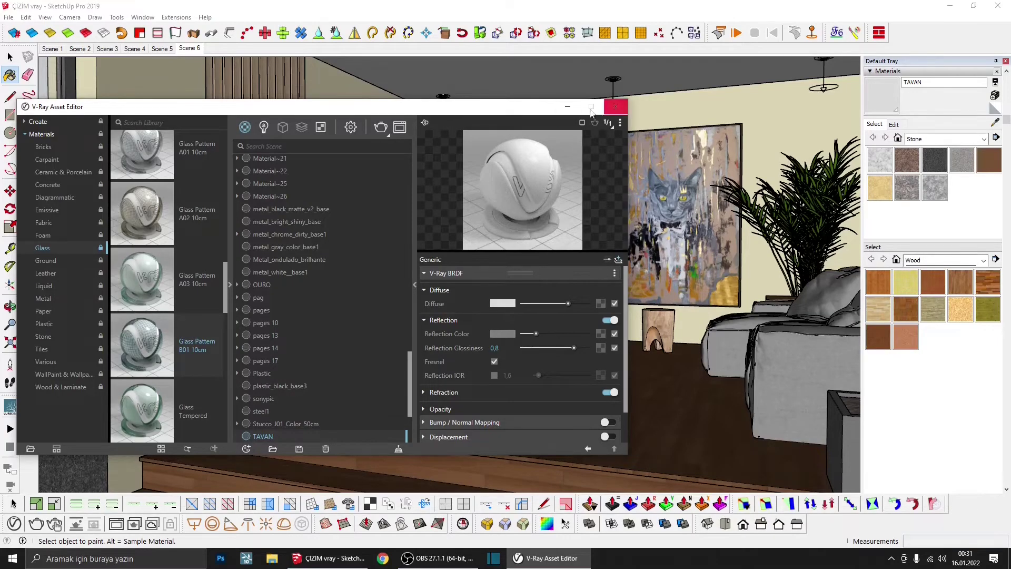
left_click(615, 107)
- Darken the TV cabinet's grey material and set its reflection glossiness to 0.8
left_click(996, 123)
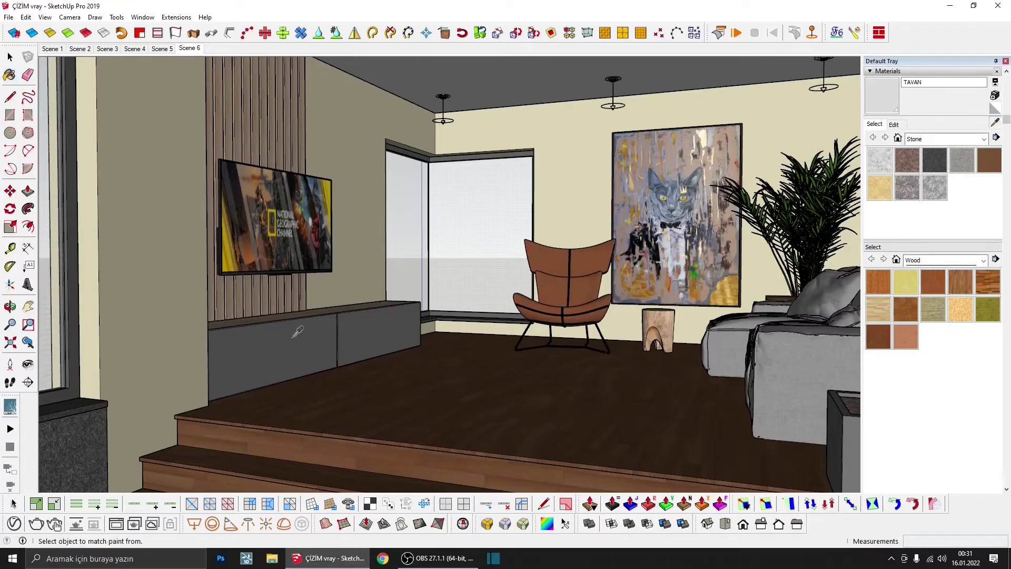
scroll(278, 321, "up", 2)
left_click(278, 322)
scroll(355, 372, "up", 2)
scroll(350, 327, "up", 2)
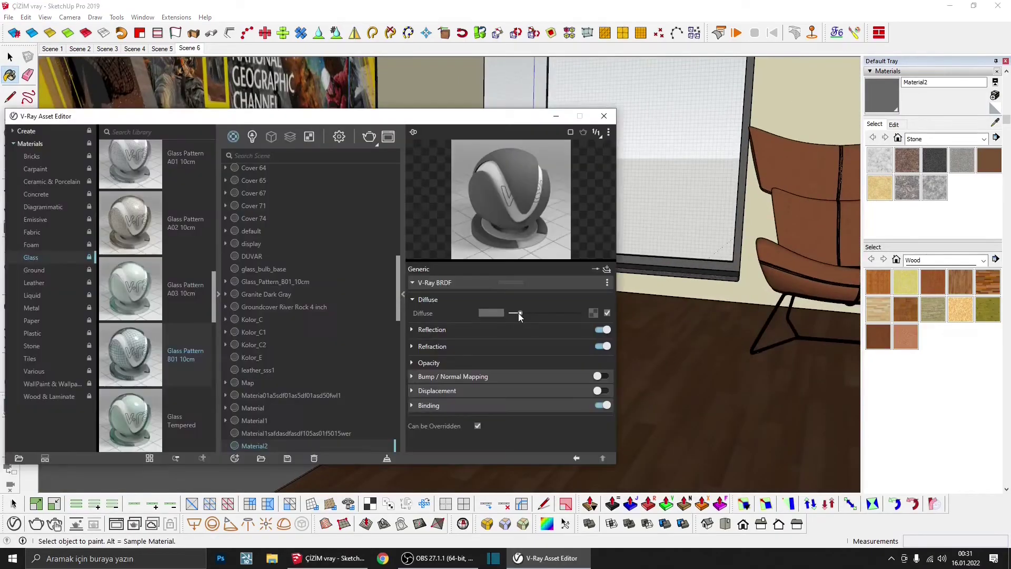
left_click_drag(521, 316, 516, 316)
left_click(476, 328)
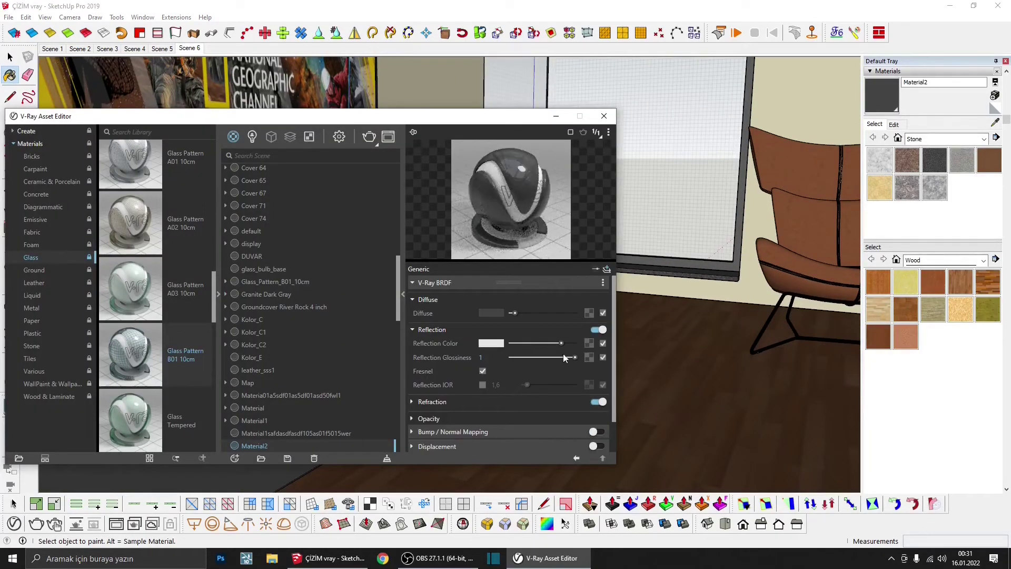
left_click_drag(574, 358, 559, 343)
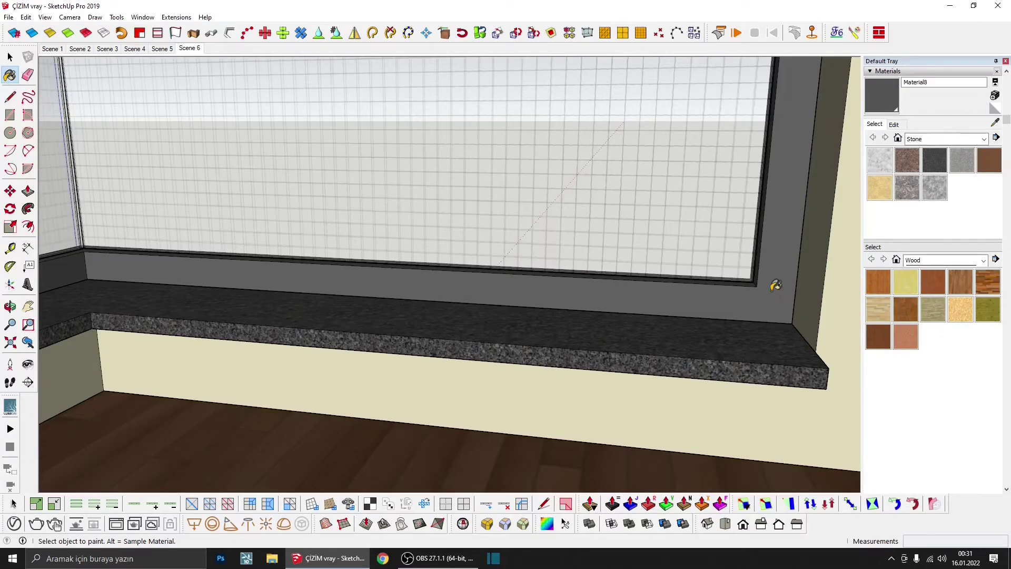
- Give the window-frame material a light grey reflection, 0.85 glossiness and a darker diffuse
left_click(13, 523)
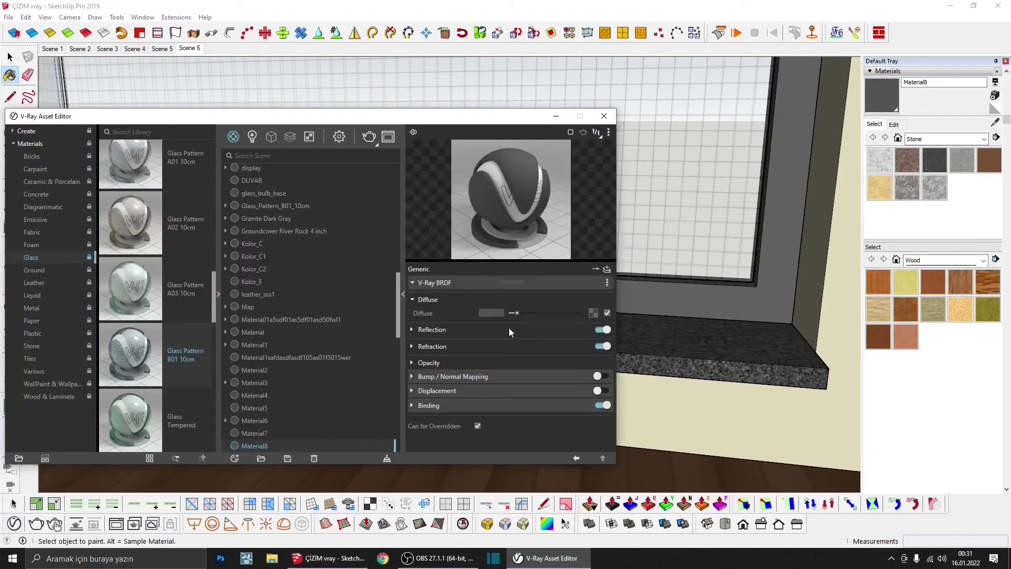
left_click(494, 330)
left_click(515, 343)
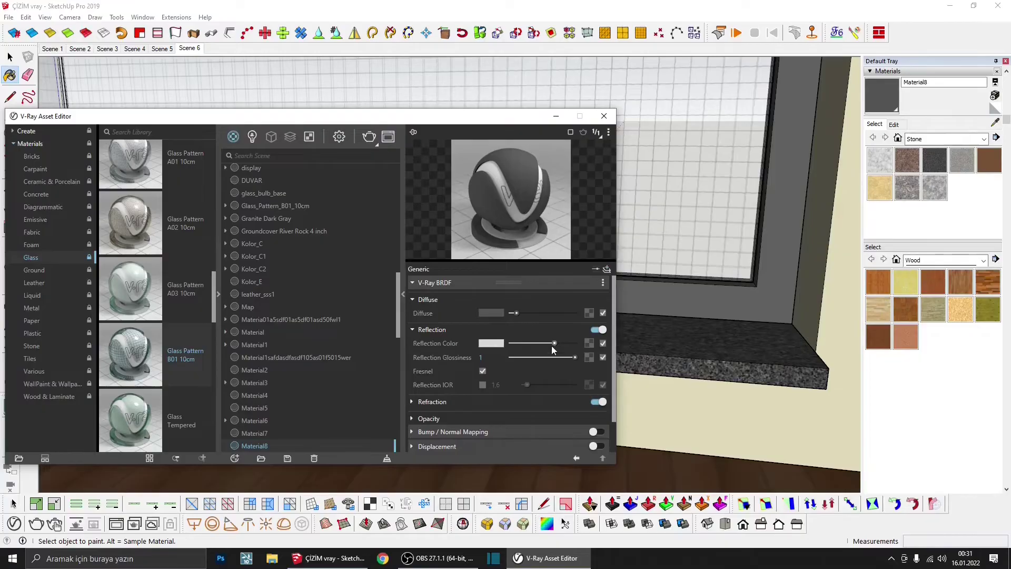
left_click_drag(572, 358, 565, 358)
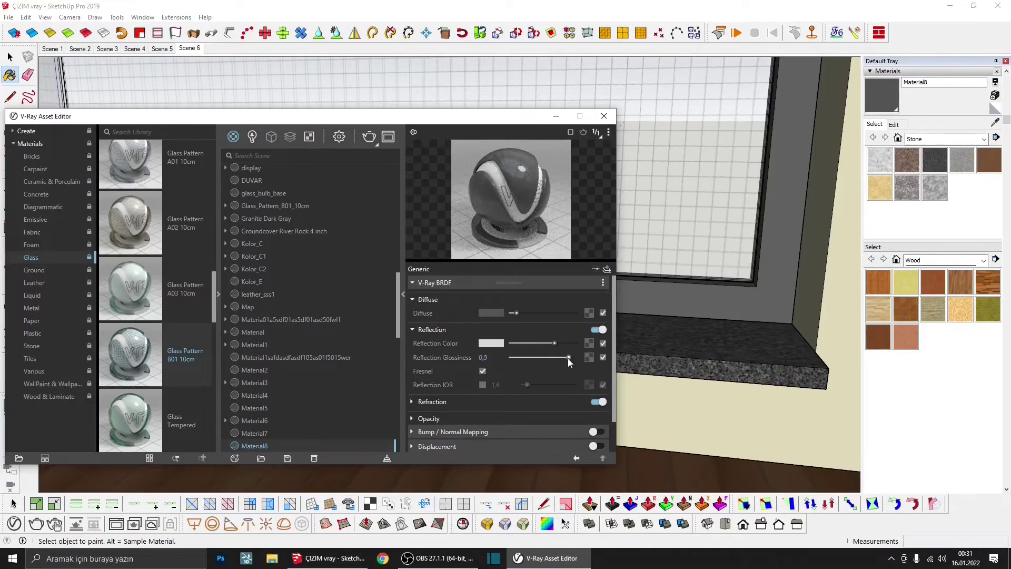
scroll(505, 377, "down", 1)
left_click(468, 368)
scroll(495, 364, "down", 2)
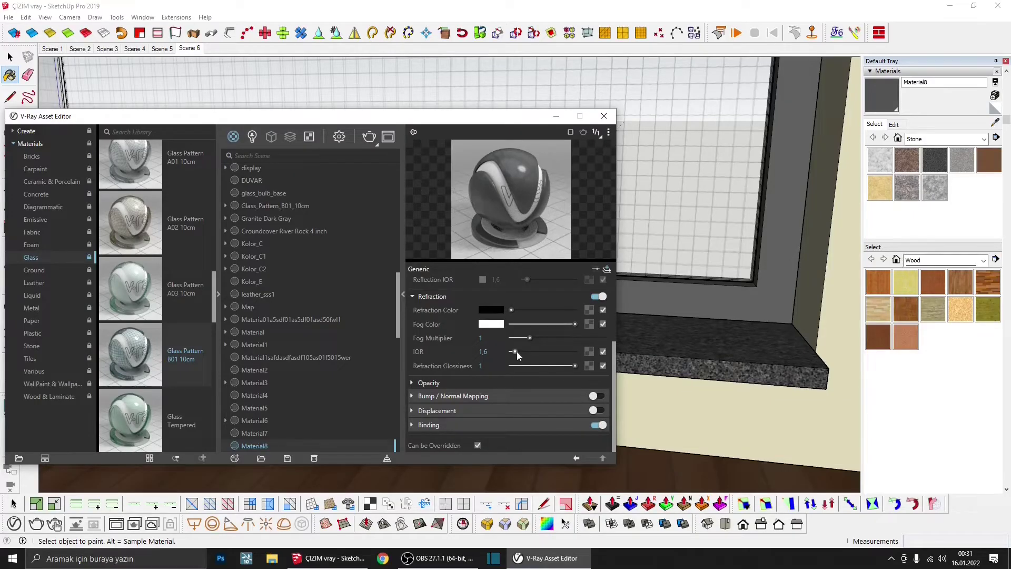
scroll(506, 337, "up", 3)
left_click_drag(513, 313, 509, 328)
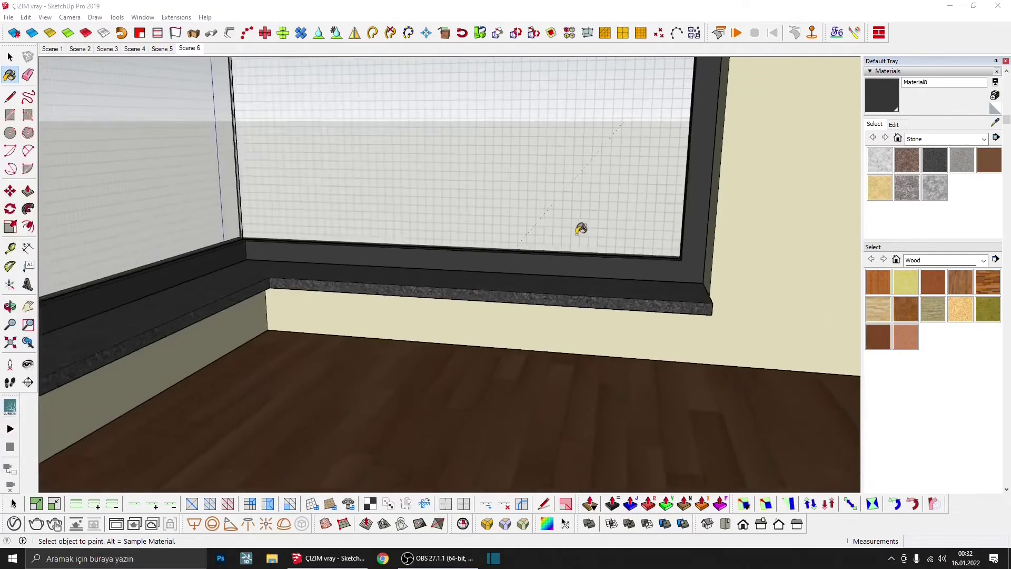
mouse_move(580, 228)
middle_mouse_down()
mouse_move(596, 242)
mouse_move(571, 282)
mouse_move(771, 253)
mouse_move(525, 282)
mouse_move(639, 269)
middle_mouse_up()
- Orbit and zoom around the chair to bring the TV wall, plant and planter into view
left_click(471, 291, "alt")
mouse_move(470, 291)
middle_mouse_down()
mouse_move(401, 300)
mouse_move(388, 318)
middle_mouse_up()
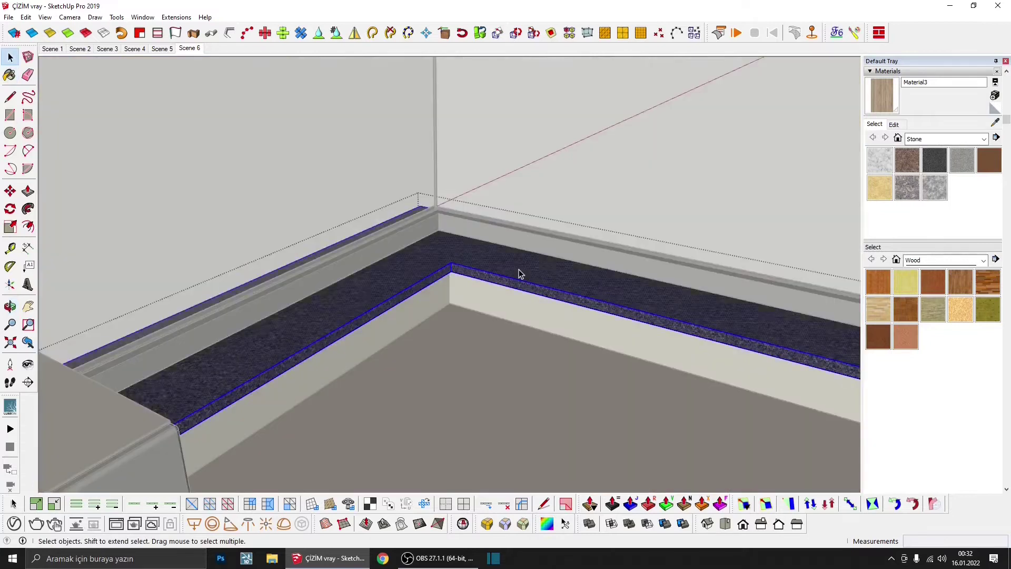
scroll(519, 274, "down", 5)
mouse_move(520, 274)
middle_mouse_down()
mouse_move(492, 278)
mouse_move(576, 249)
middle_mouse_up()
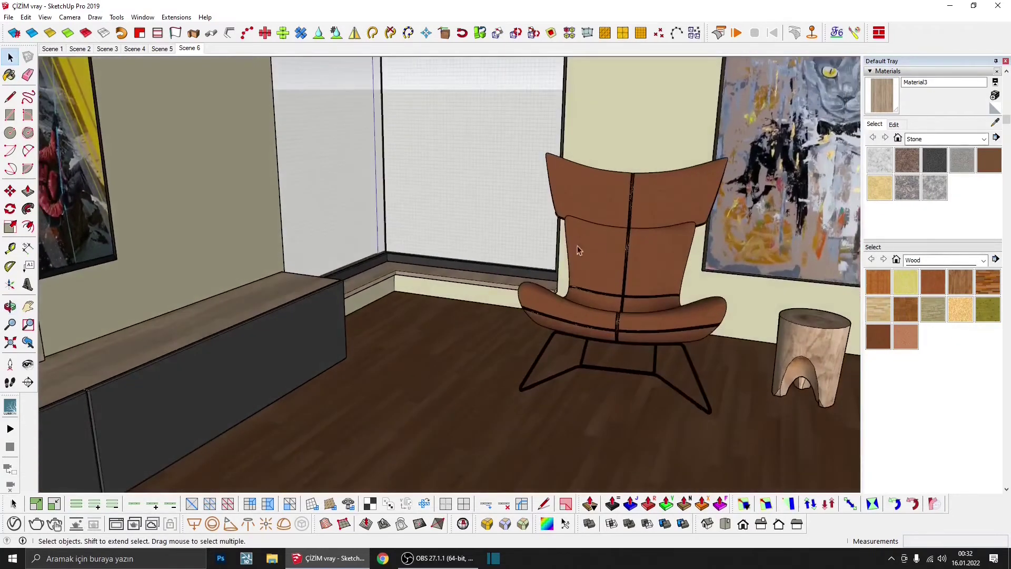
scroll(541, 283, "up", 2)
middle_click_drag(542, 282, 522, 256)
scroll(522, 256, "down", 2)
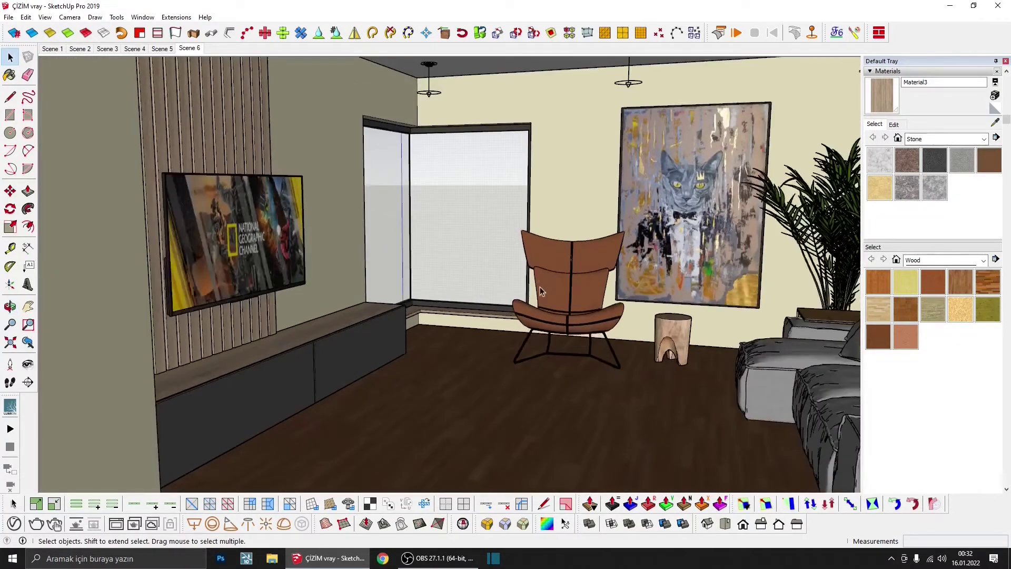
scroll(529, 272, "down", 2)
scroll(529, 273, "down", 3)
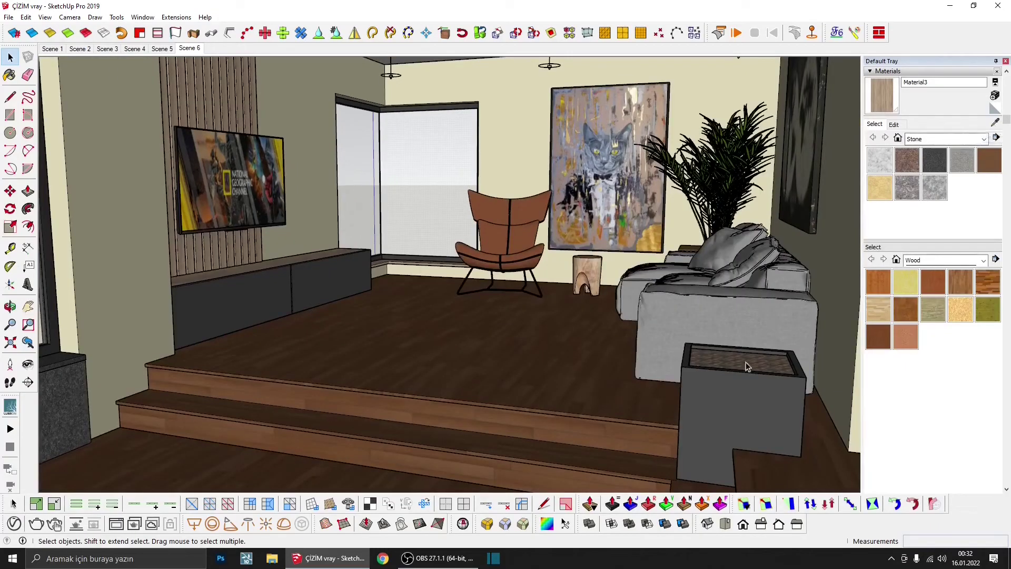
scroll(727, 362, "up", 2)
scroll(716, 368, "up", 2)
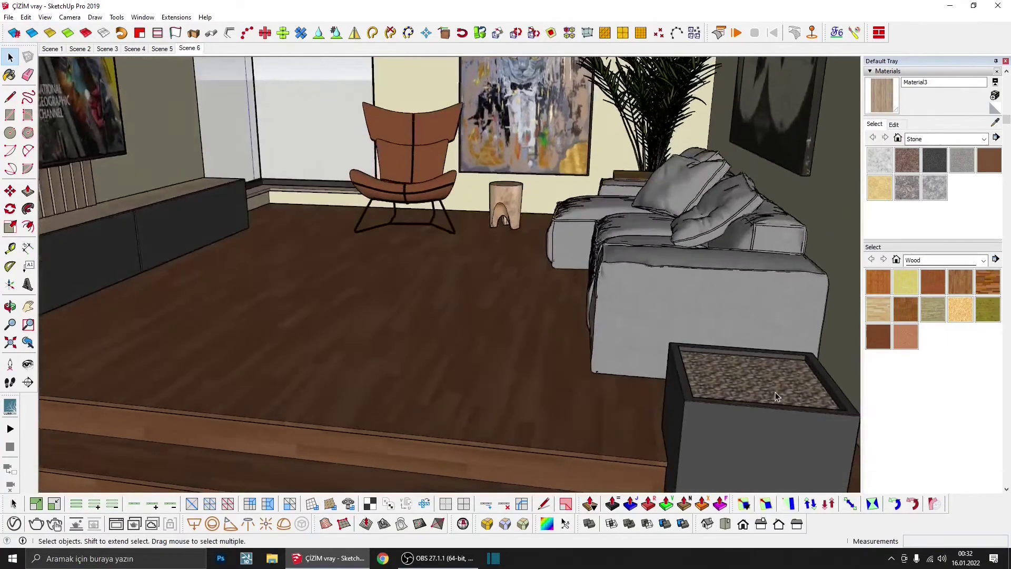
scroll(695, 379, "up", 2)
scroll(678, 390, "up", 2)
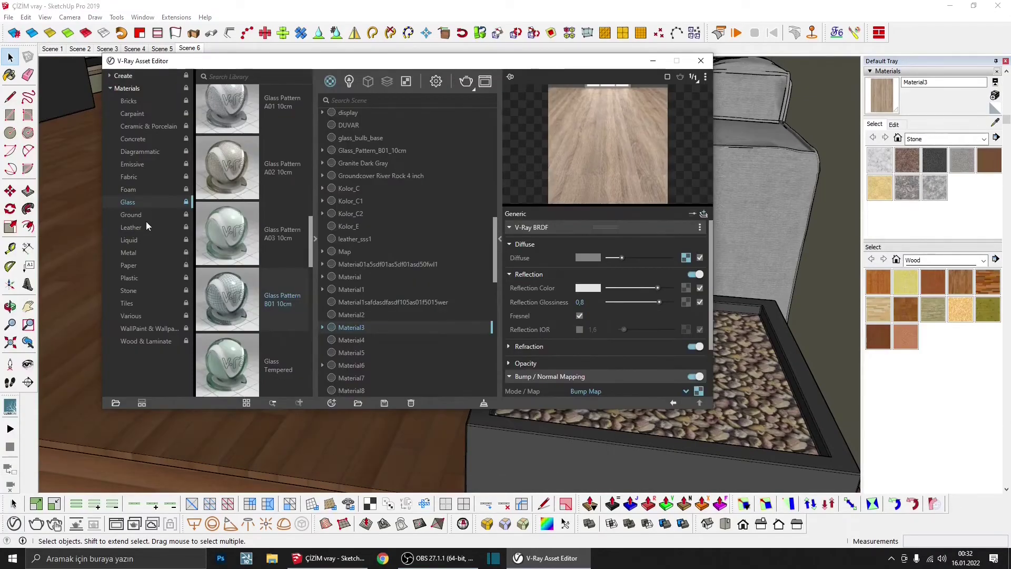
- Add Soil A01 200cm from the V-Ray Ground library and paint it onto the planter box top
left_click(144, 219)
scroll(272, 310, "down", 2)
scroll(269, 314, "down", 2)
scroll(269, 316, "down", 5)
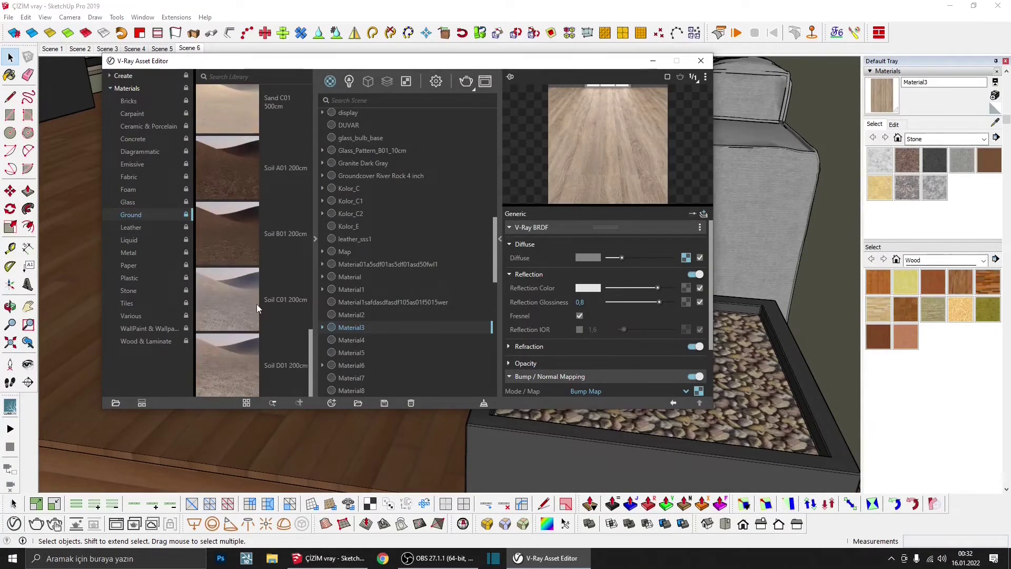
left_click_drag(216, 173, 435, 252)
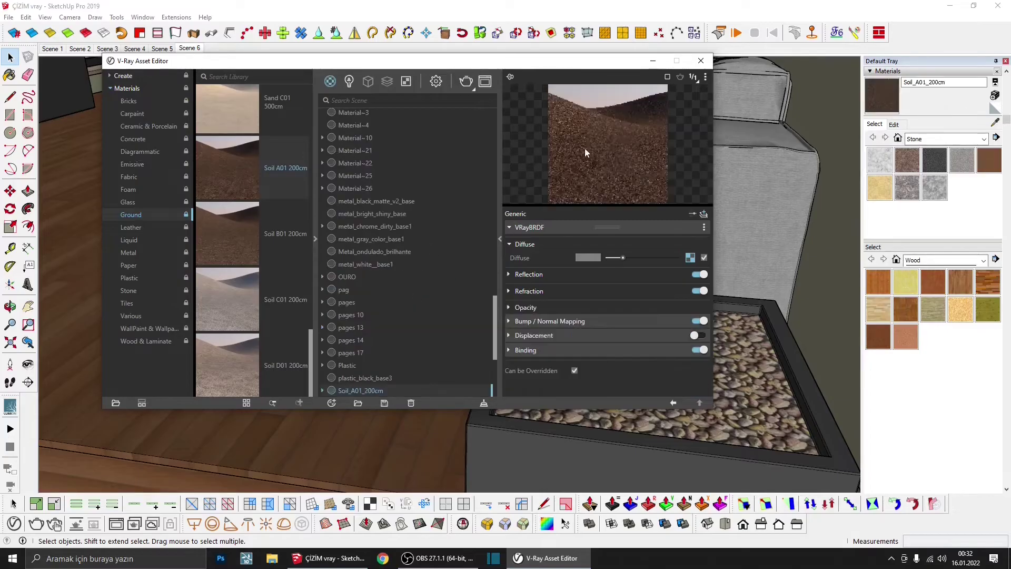
left_click_drag(548, 66, 416, 78)
left_click(607, 386)
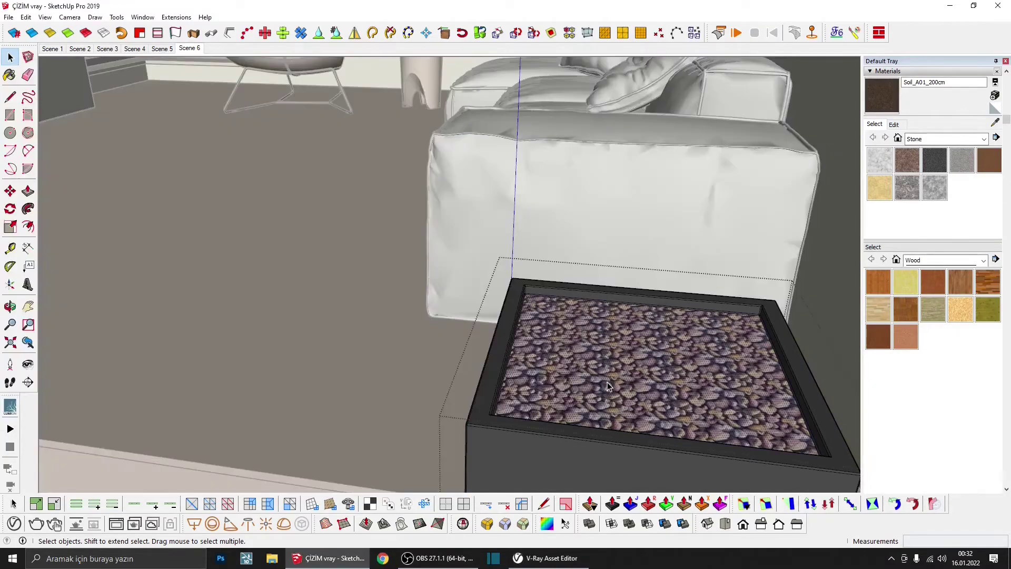
key("b")
left_click(610, 416)
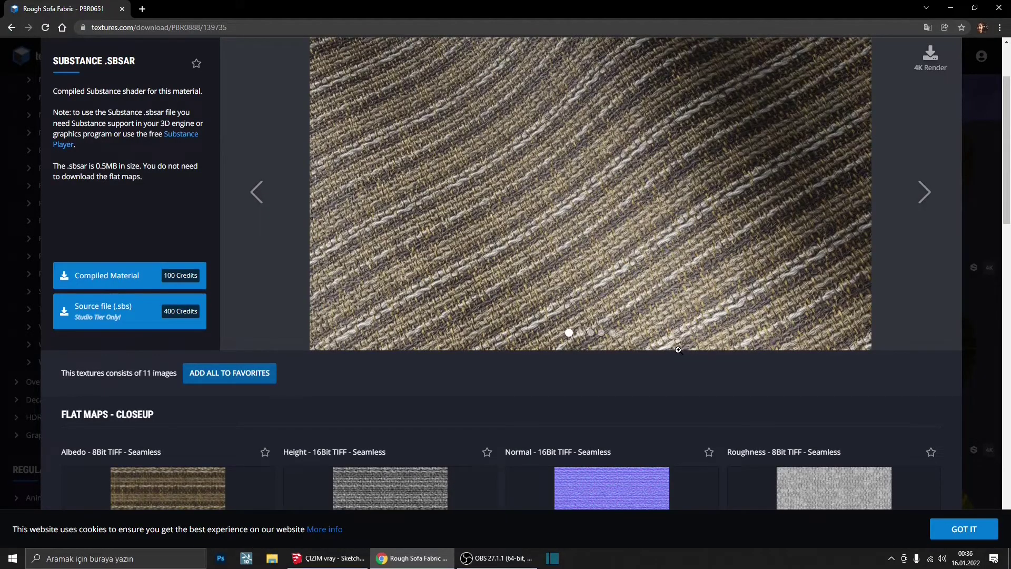
- Download the Rough Sofa Fabric's free 512x512 Albedo and Normal maps, then return to SketchUp
scroll(553, 276, "down", 3)
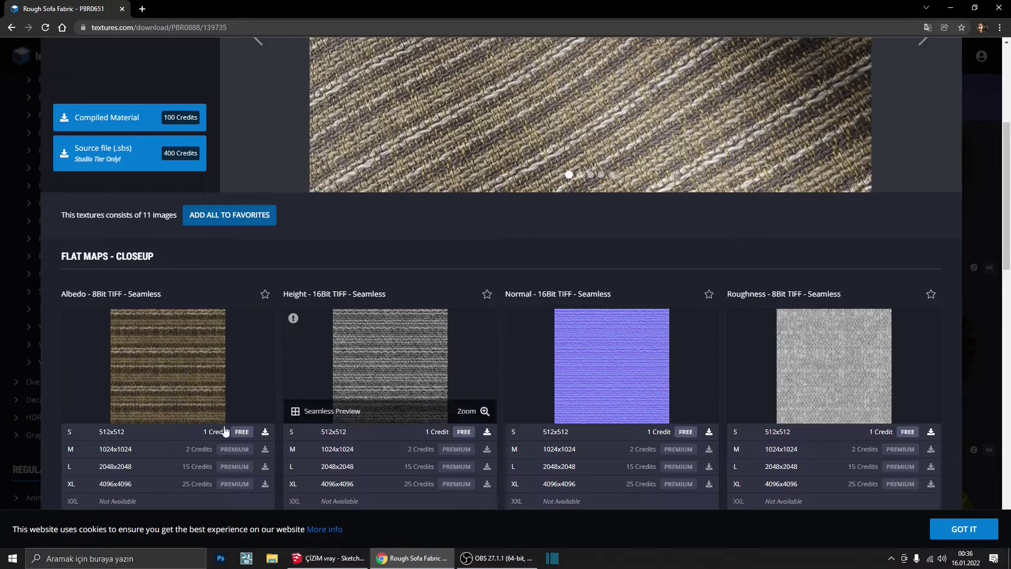
mouse_move(167, 365)
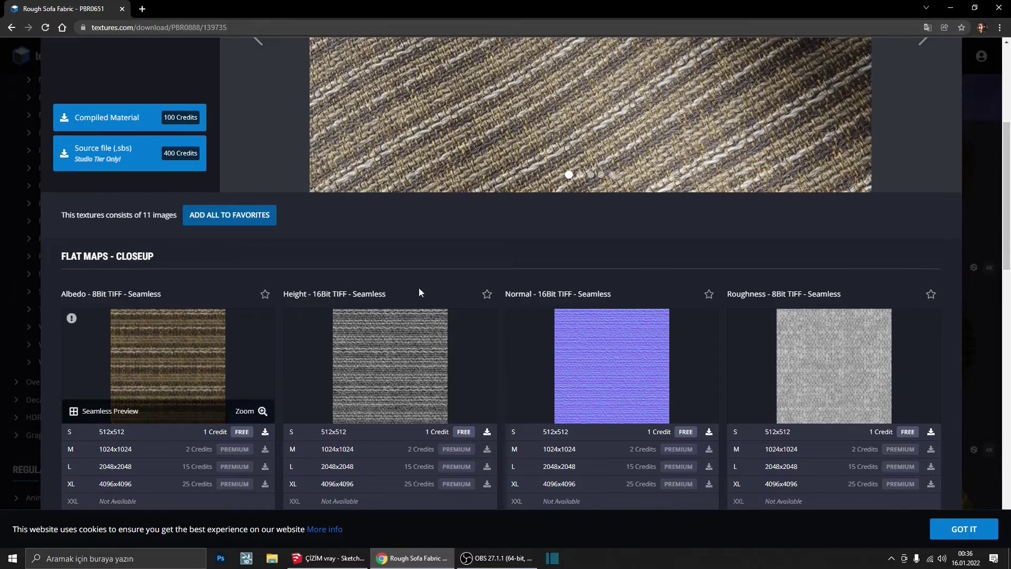
scroll(262, 413, "up", 4)
scroll(251, 335, "down", 6)
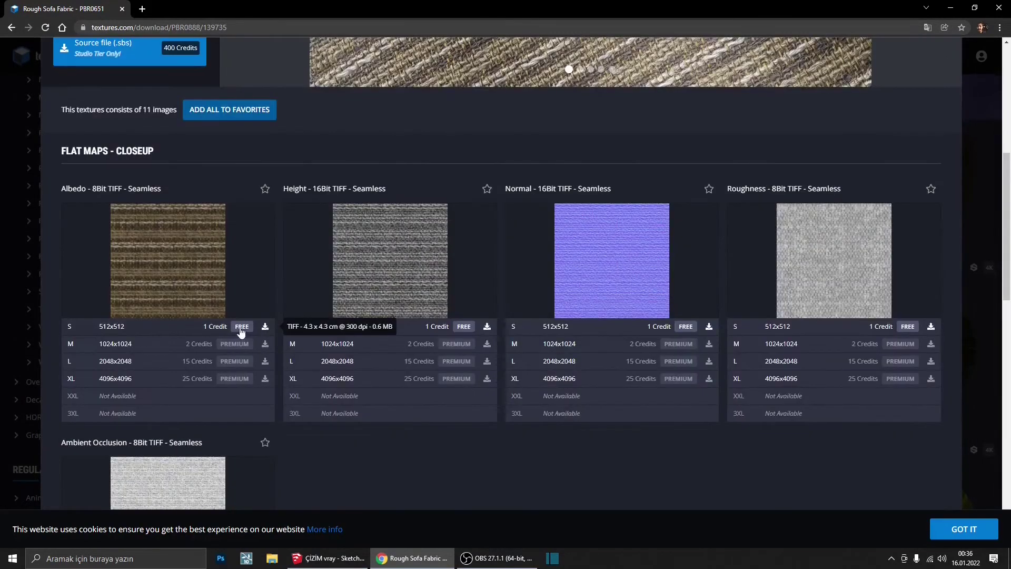
left_click(241, 326)
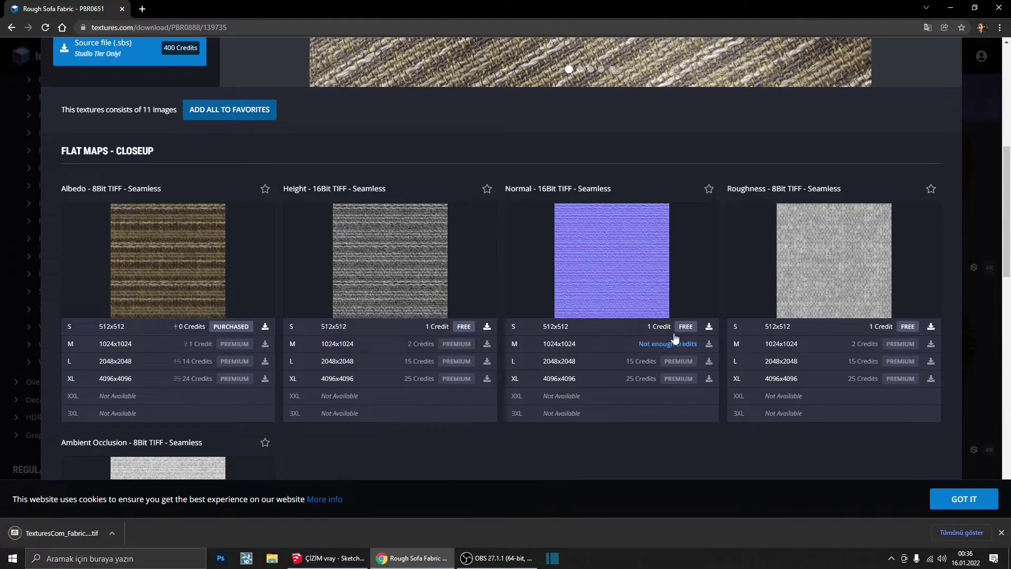
left_click(687, 328)
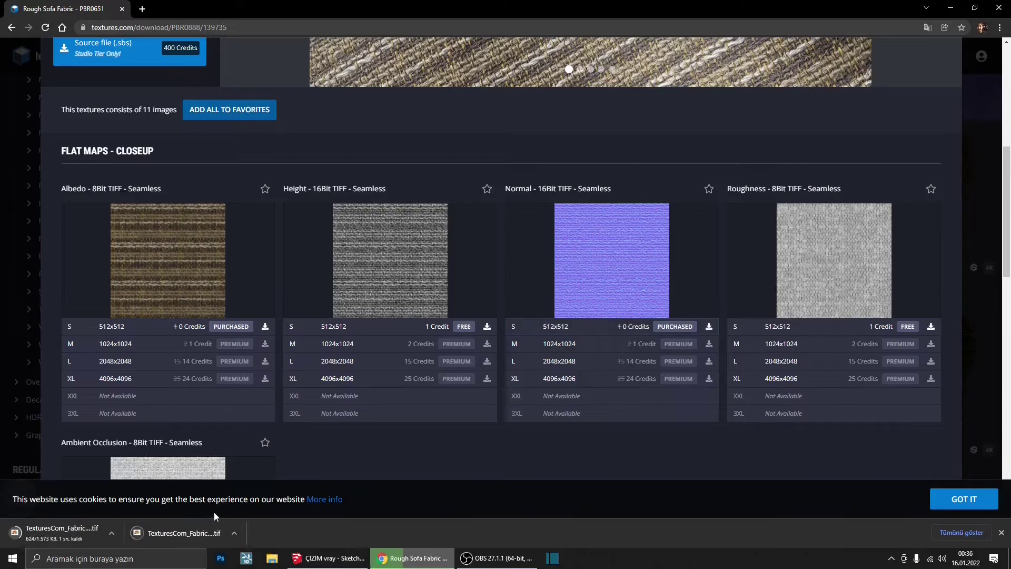
left_click(324, 560)
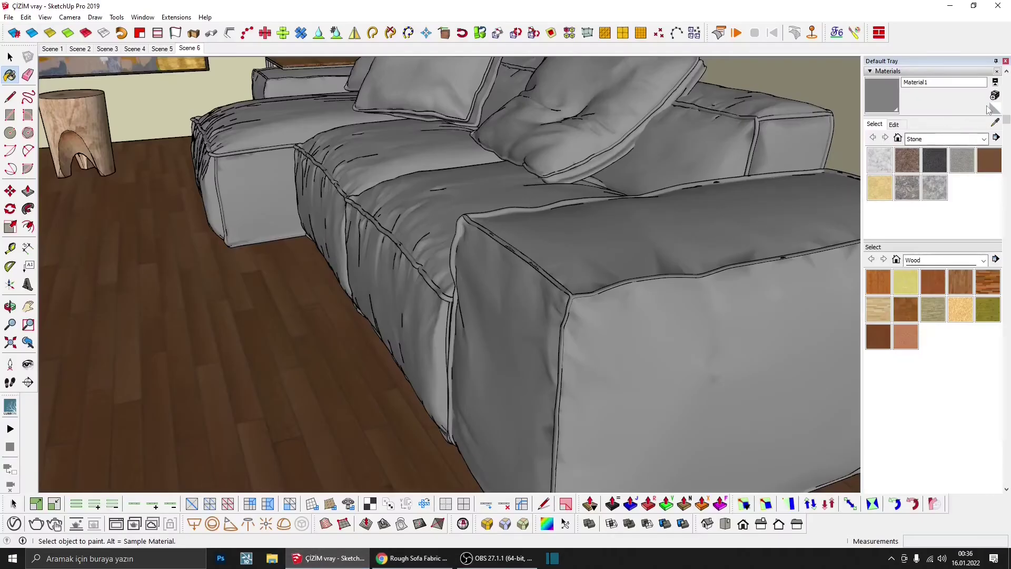
- Create Material9 from the downloaded albedo fabric image with a texture width of 100
left_click(995, 110)
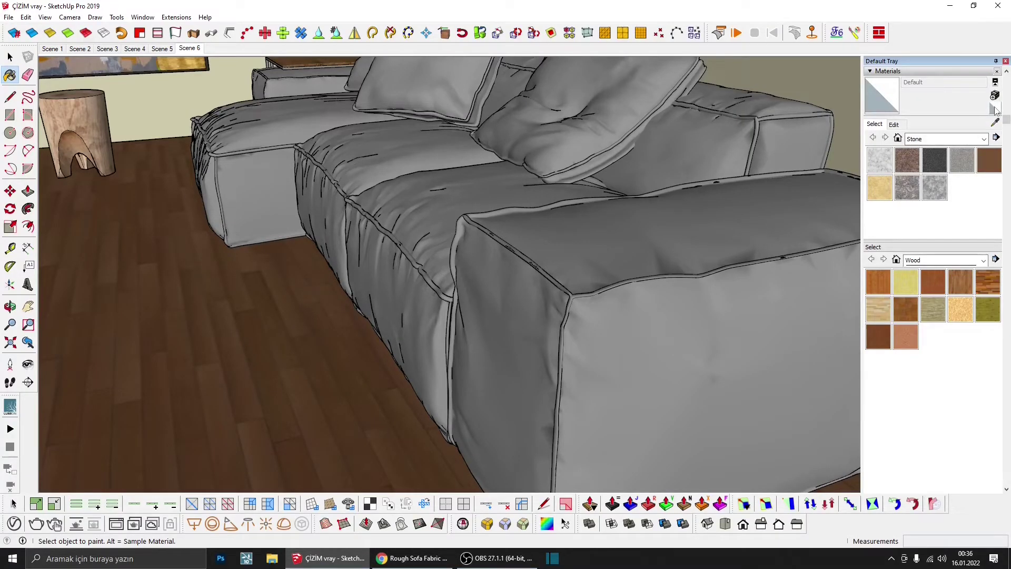
left_click(994, 96)
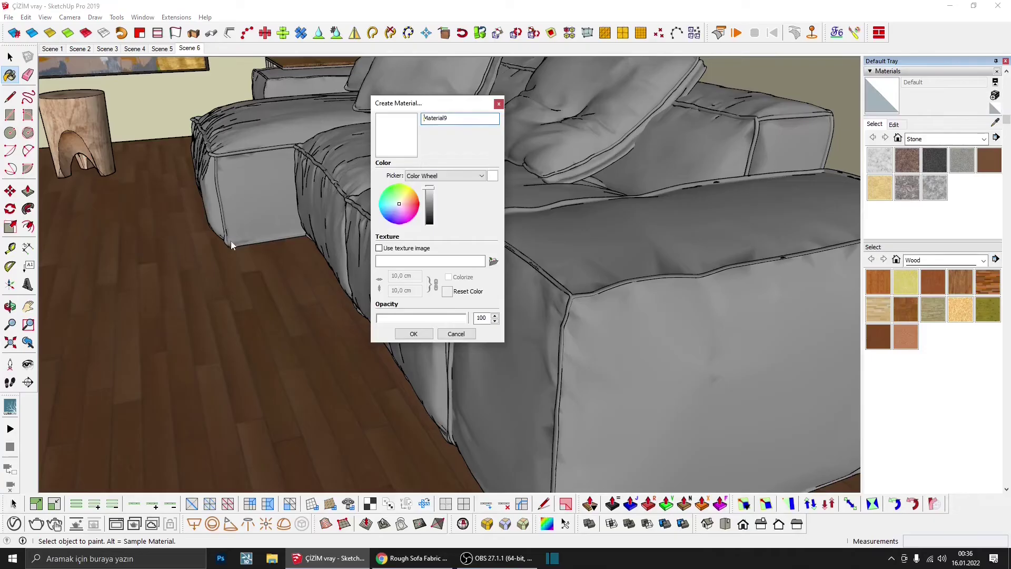
left_click(493, 261)
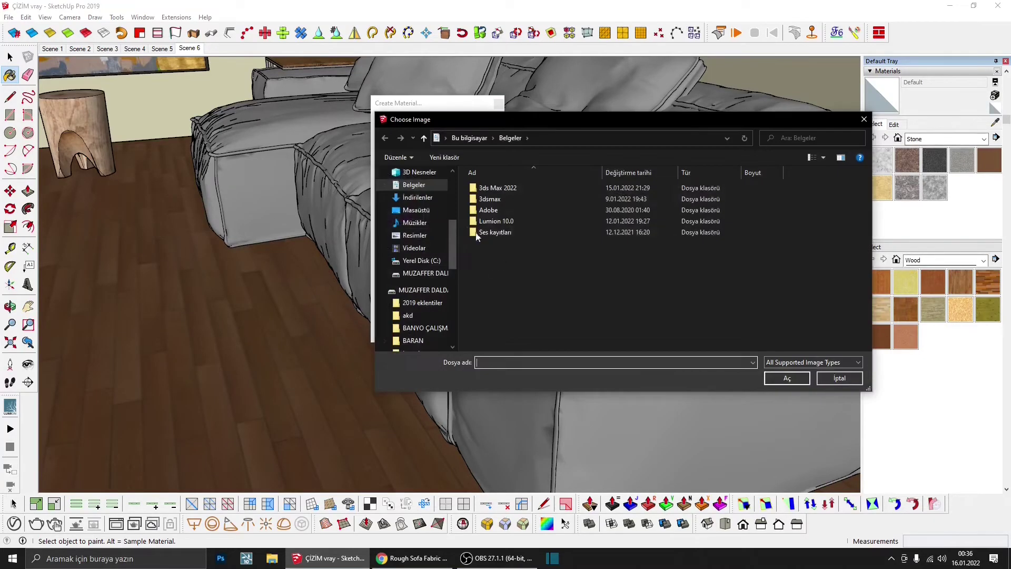
left_click(417, 198)
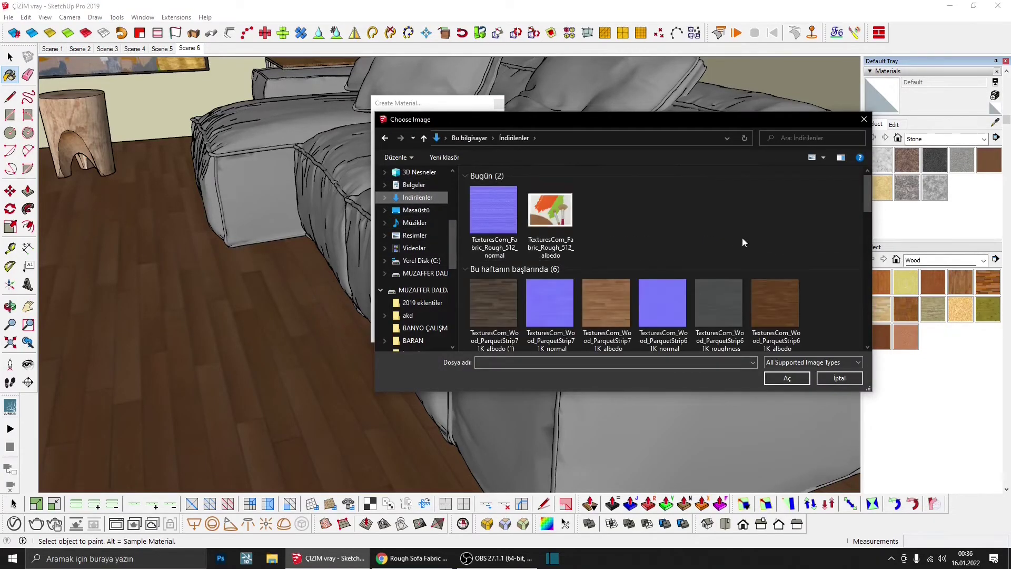
left_click(558, 219)
left_click(786, 378)
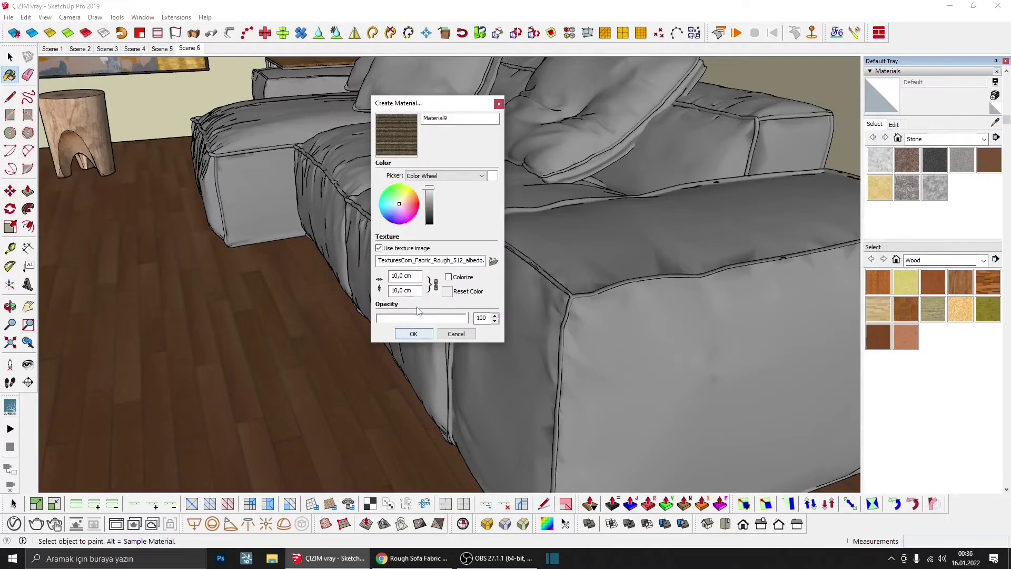
left_click_drag(416, 276, 362, 277)
type("100")
left_click(413, 333)
- Paint the sofa arm block with Material9 and bring up its SketchUV mapping options
scroll(575, 248, "up", 3)
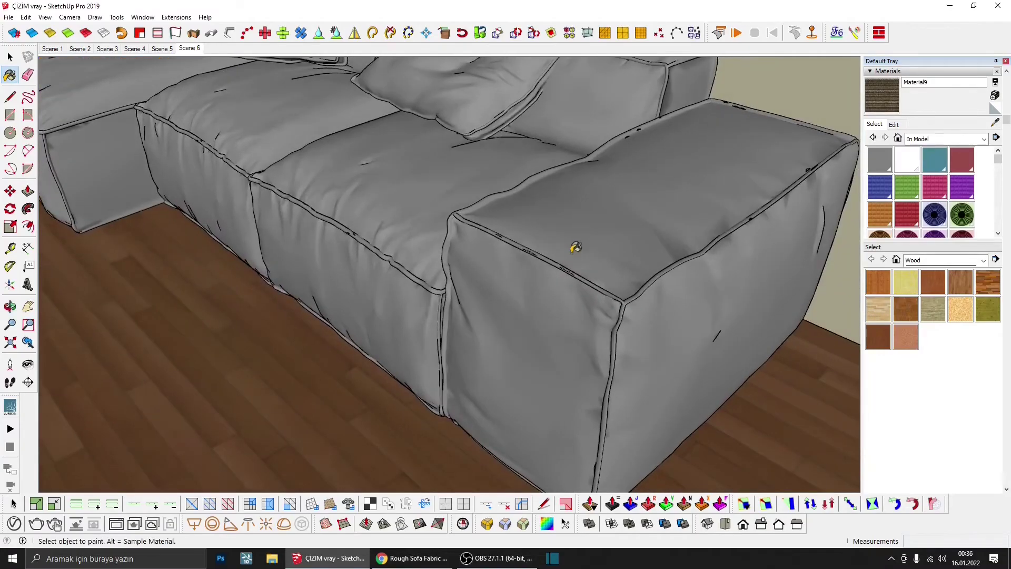
scroll(575, 247, "down", 5)
key("space")
left_click(573, 308)
scroll(573, 308, "up", 5)
left_click(866, 108)
left_click(432, 309)
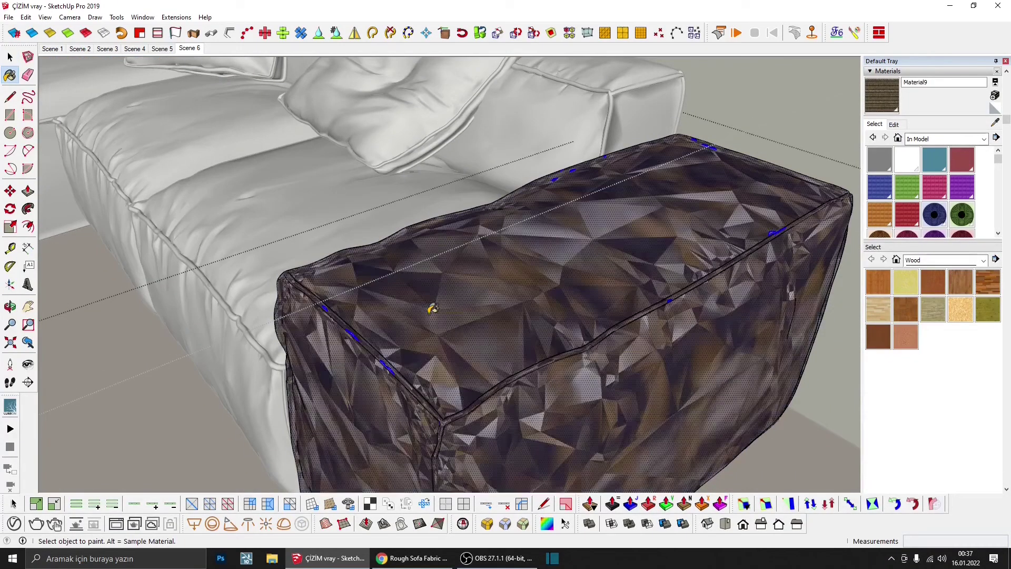
scroll(481, 395, "up", 1)
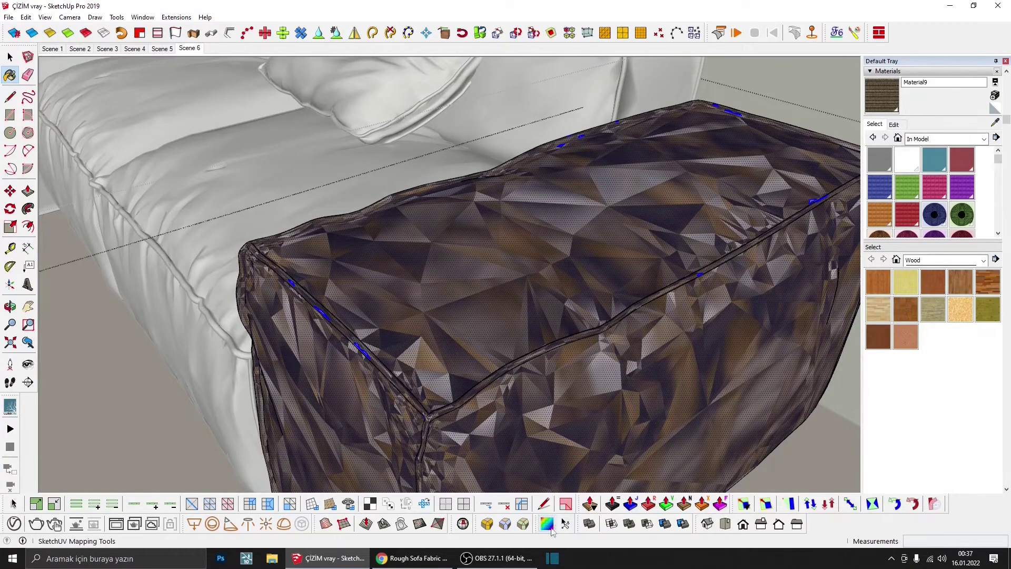
left_click(546, 524)
right_click(476, 289)
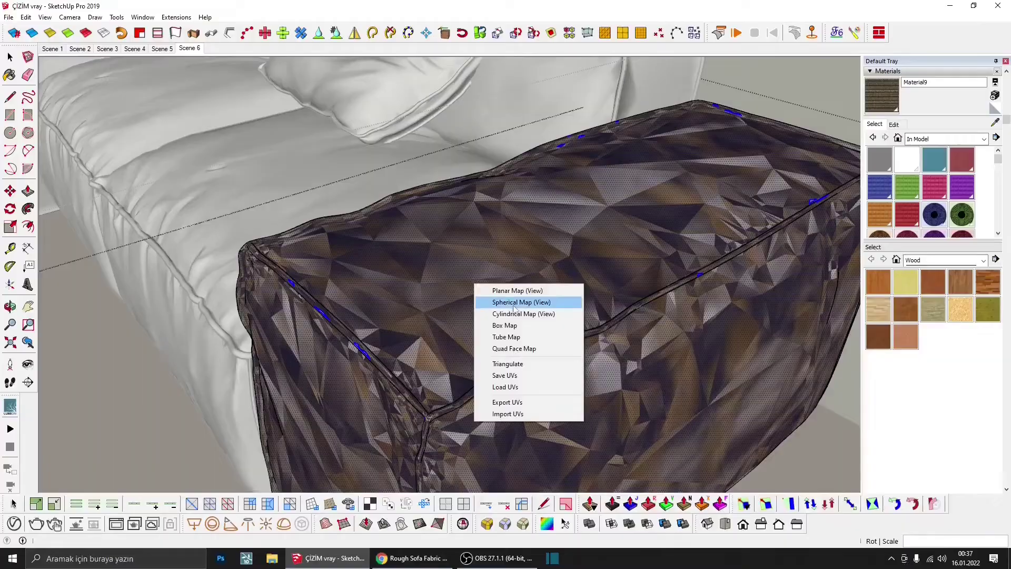
- Box-map Material9 onto the sofa arm block and inspect the result
left_click(485, 325)
middle_click_drag(488, 305, 497, 295)
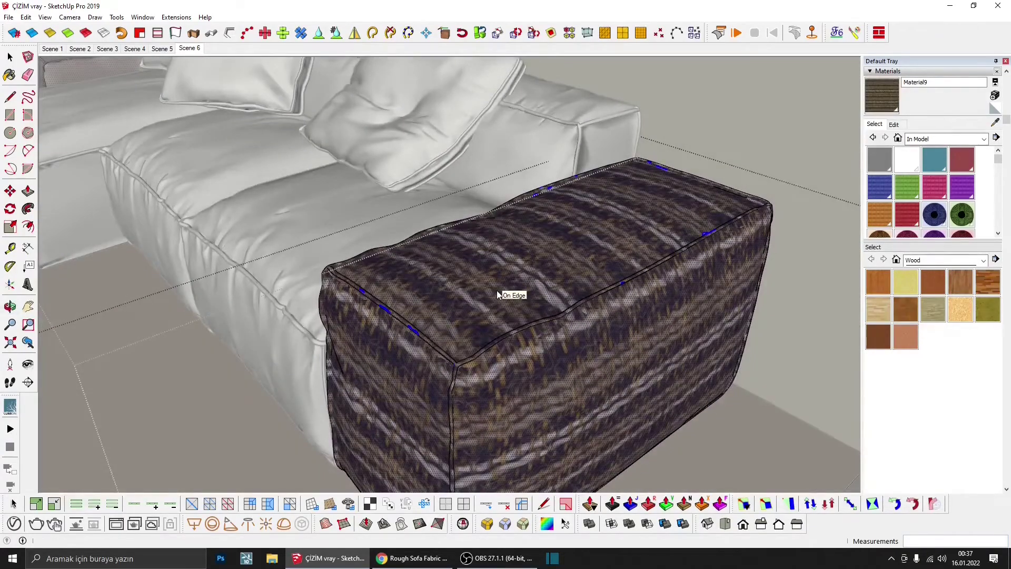
scroll(498, 295, "up", 2)
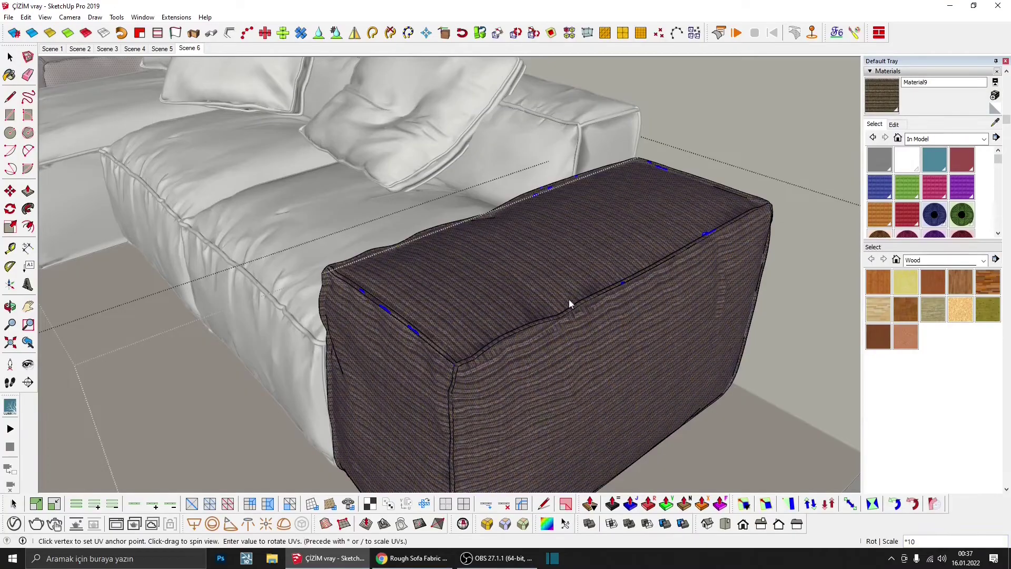
scroll(568, 299, "up", 3)
scroll(566, 285, "up", 3)
scroll(563, 253, "up", 3)
scroll(561, 230, "down", 5)
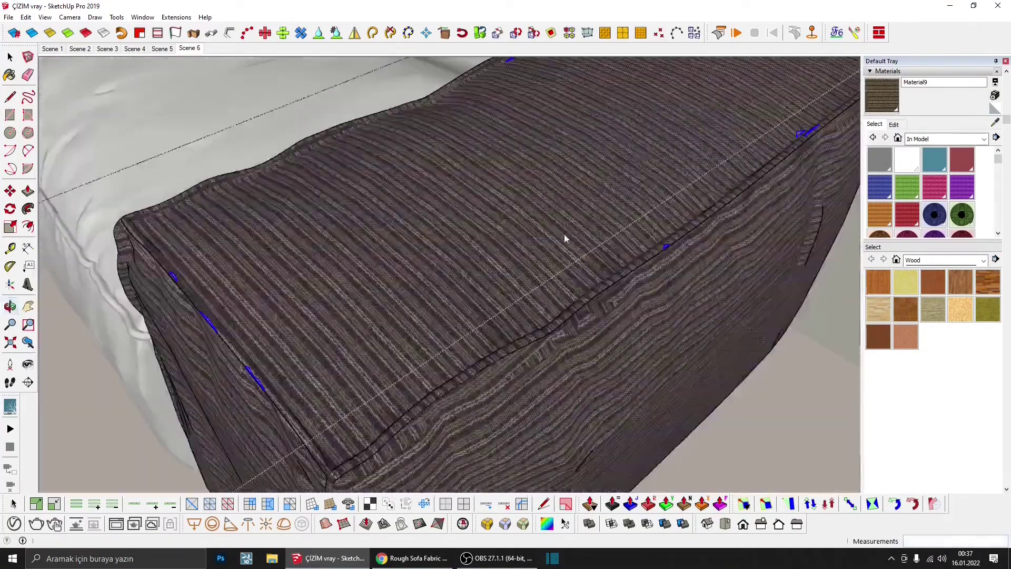
mouse_move(564, 234)
middle_mouse_down()
mouse_move(596, 184)
mouse_move(575, 182)
middle_mouse_up()
scroll(575, 182, "down", 3)
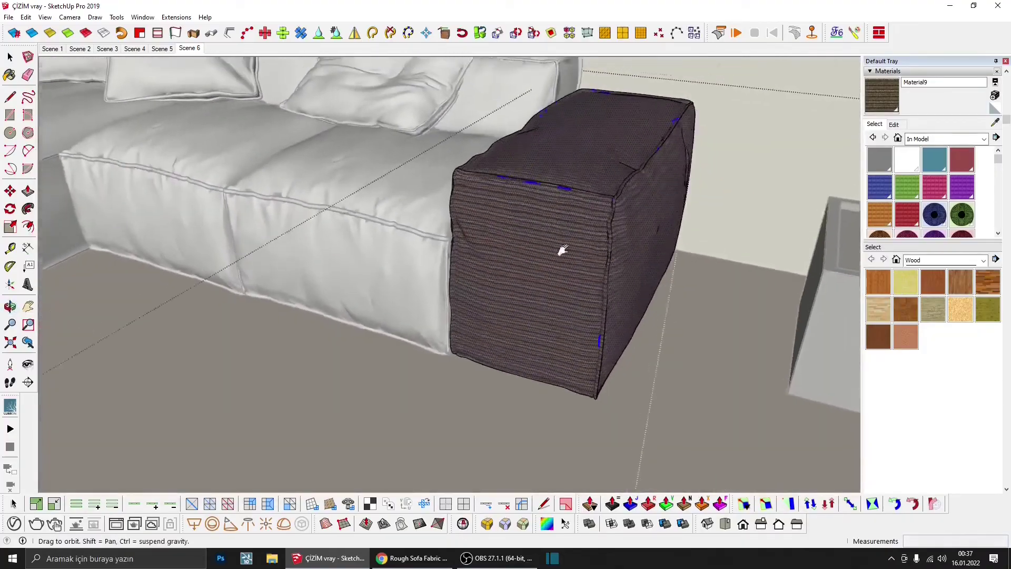
- Apply Material9 to the seat cushions and remap them so the stripes run evenly
middle_click_drag(560, 248, 543, 306)
scroll(543, 305, "down", 2)
left_click(540, 309)
scroll(540, 309, "up", 4)
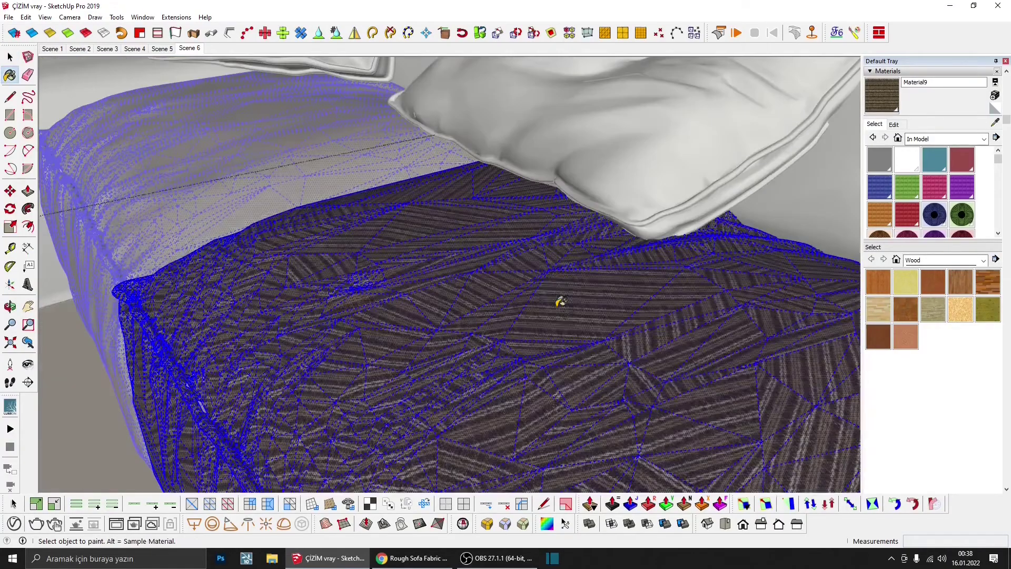
scroll(559, 332, "down", 2)
scroll(555, 321, "down", 1)
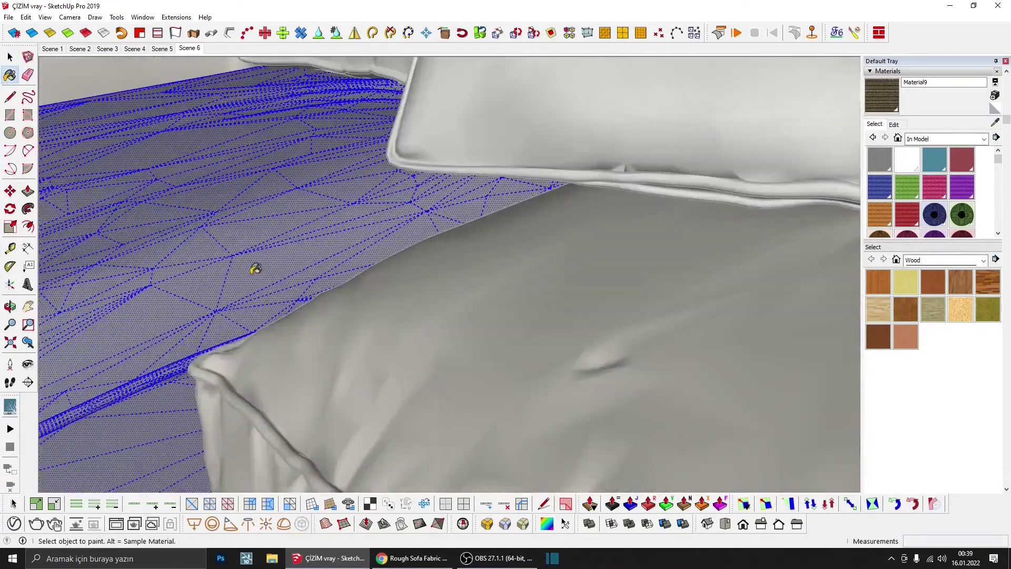
left_click(255, 268)
right_click(255, 269)
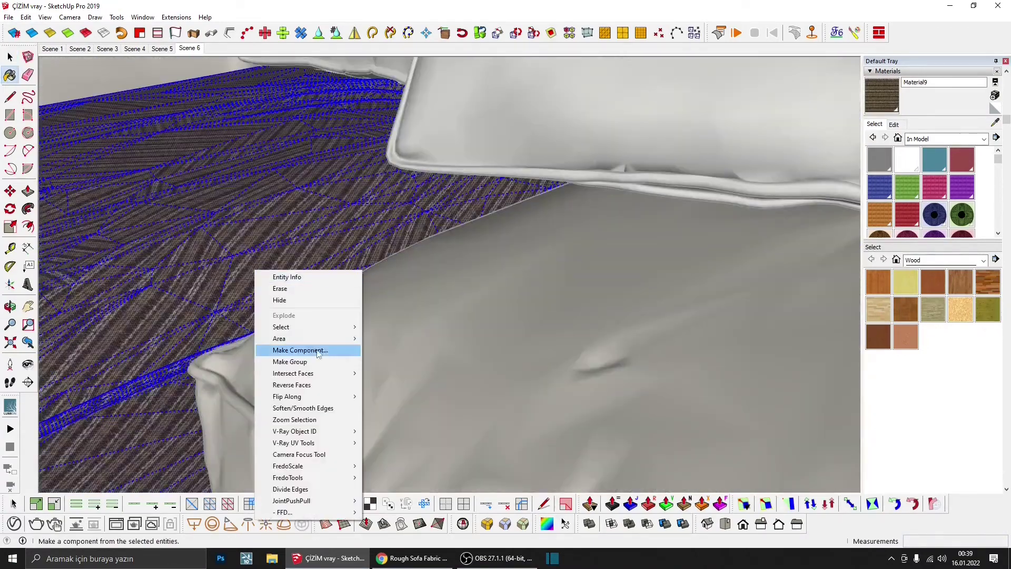
left_click(369, 463)
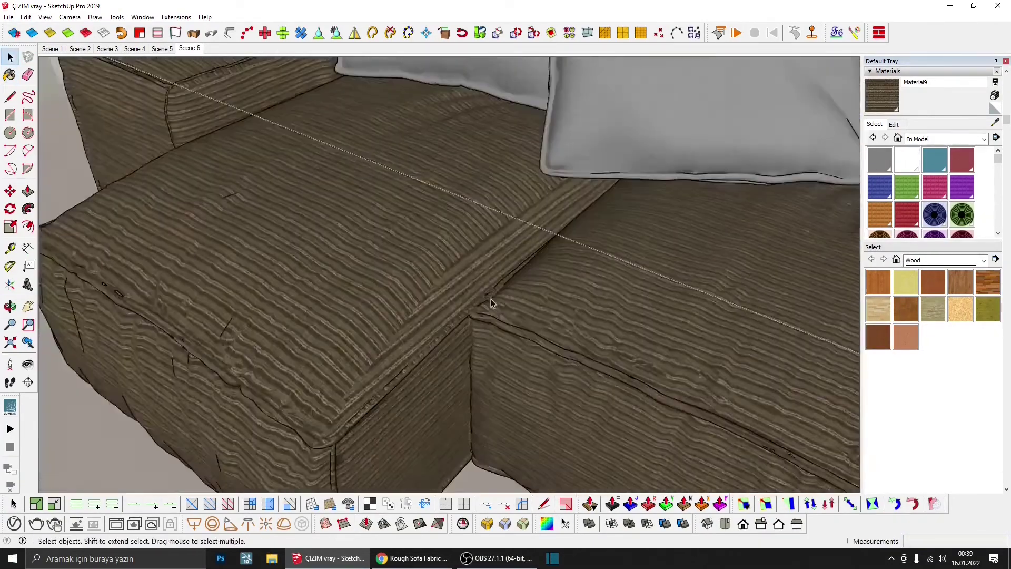
scroll(491, 299, "down", 10)
mouse_move(428, 197)
middle_mouse_down()
mouse_move(310, 229)
mouse_move(326, 258)
middle_mouse_up()
key("space")
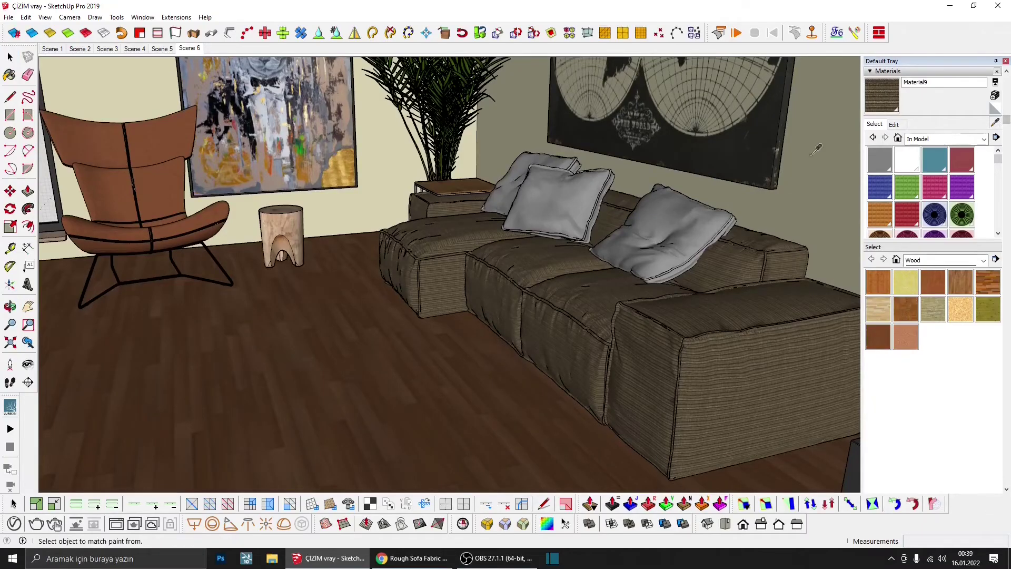
- Sample the side table's wood material and inspect its V-Ray settings
scroll(453, 195, "up", 5)
key("b")
left_click(496, 218, "alt")
left_click(13, 524)
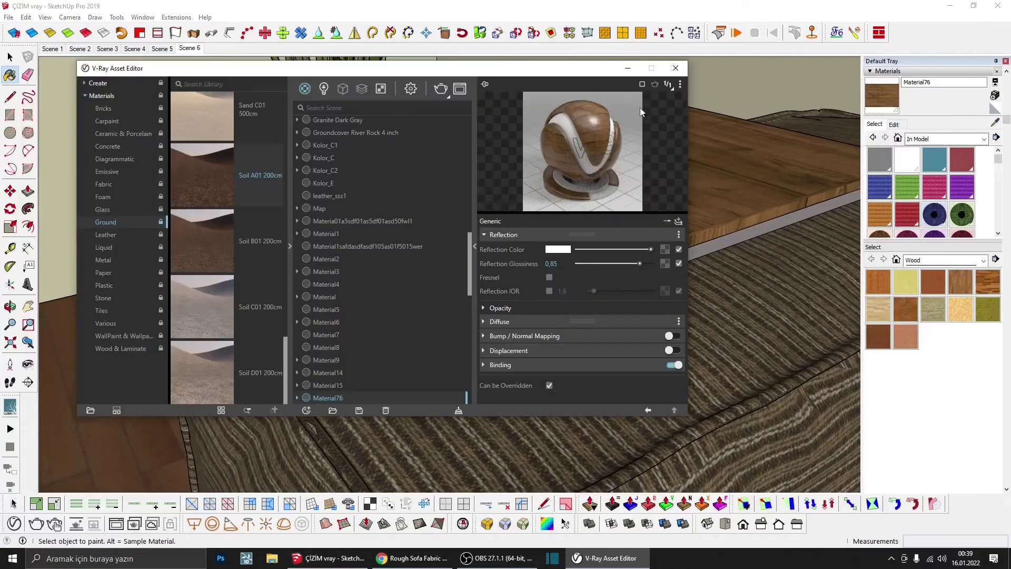
mouse_move(570, 77)
left_mouse_down()
mouse_move(556, 91)
mouse_move(568, 111)
left_mouse_up()
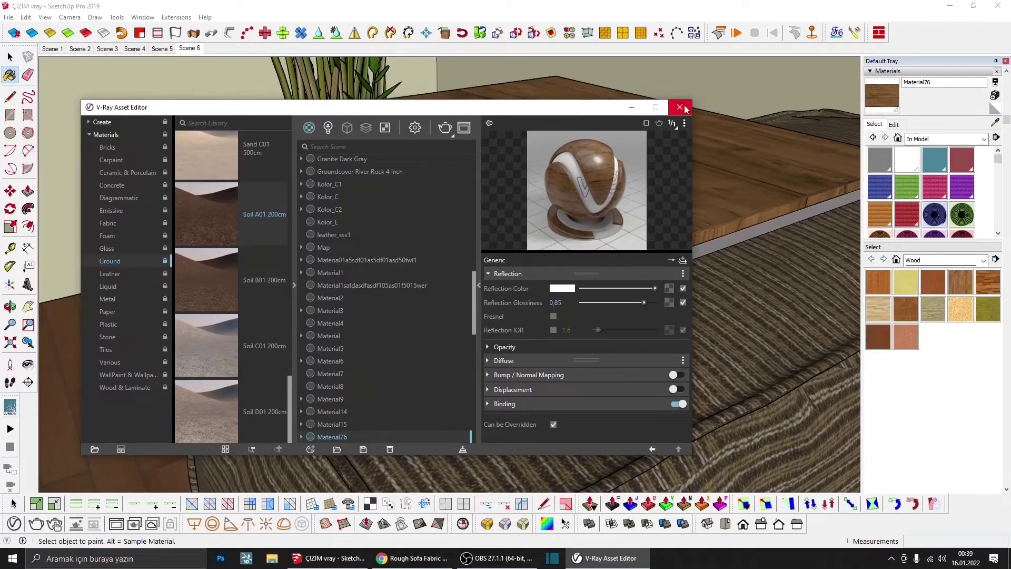
left_click(680, 107)
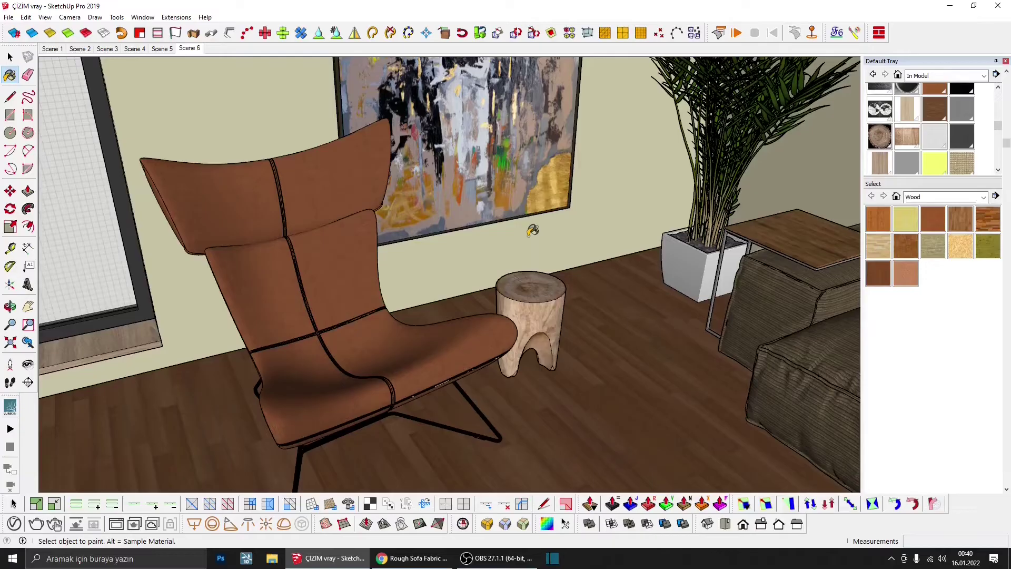
- Sample the chair's leather and add Leather_I02_Black_16cm from the Leather library to the scene
key("b")
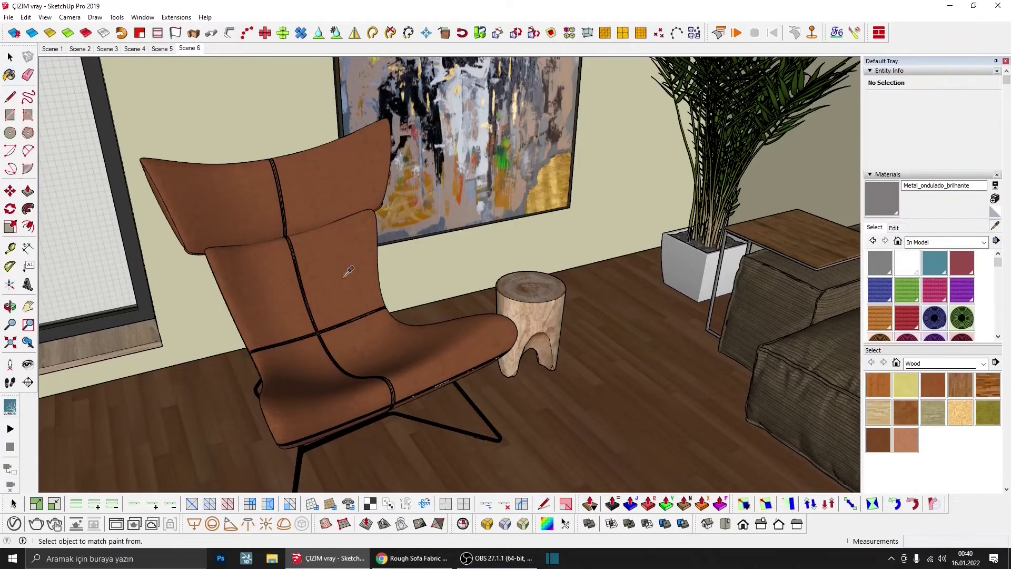
left_click(345, 271, "alt")
left_click(463, 523)
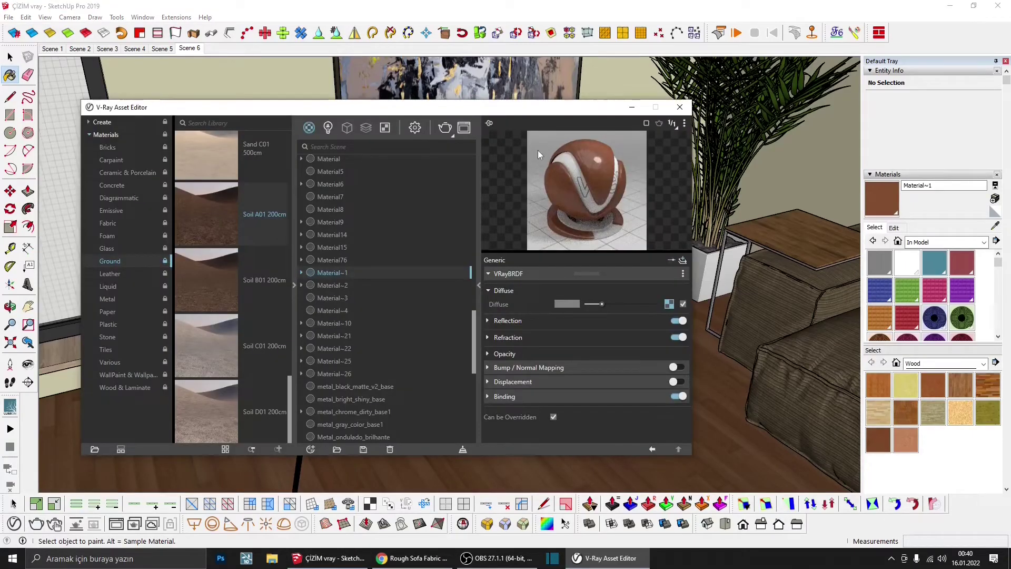
left_click_drag(505, 112, 788, 86)
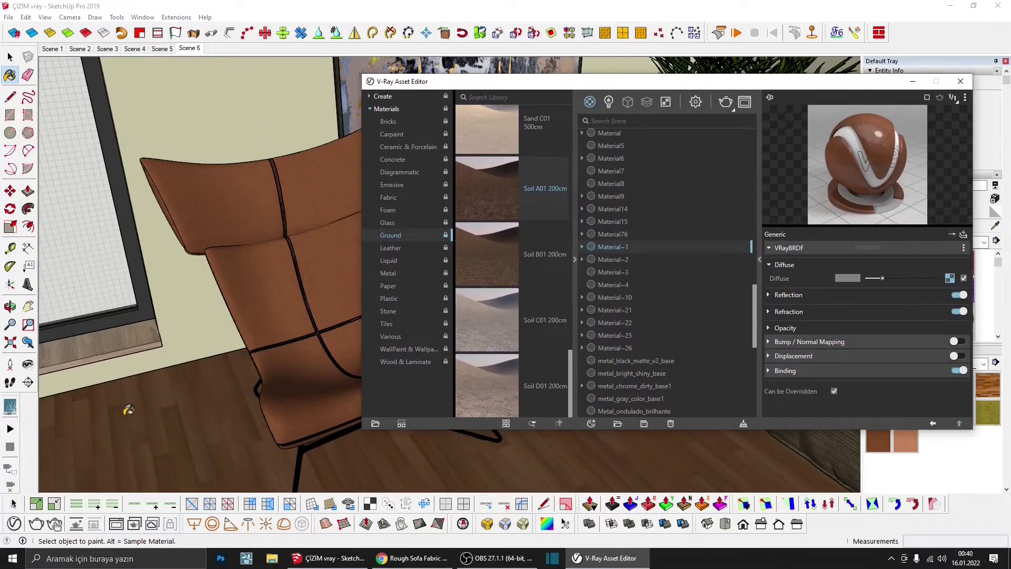
left_click(381, 249)
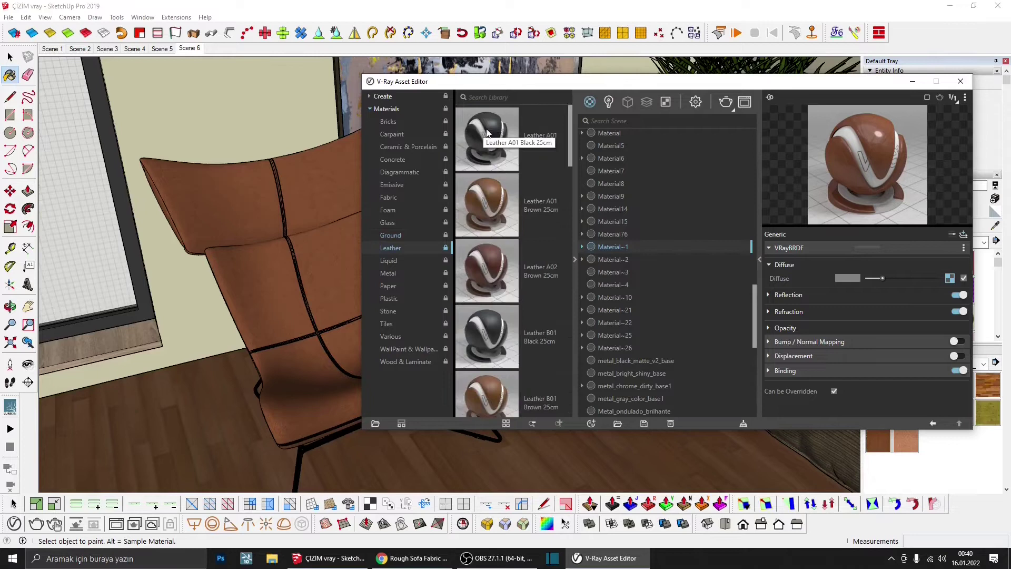
scroll(504, 269, "down", 1)
scroll(503, 316, "down", 3)
scroll(503, 316, "down", 3)
scroll(502, 316, "down", 3)
scroll(504, 314, "down", 3)
left_click_drag(495, 215, 674, 305)
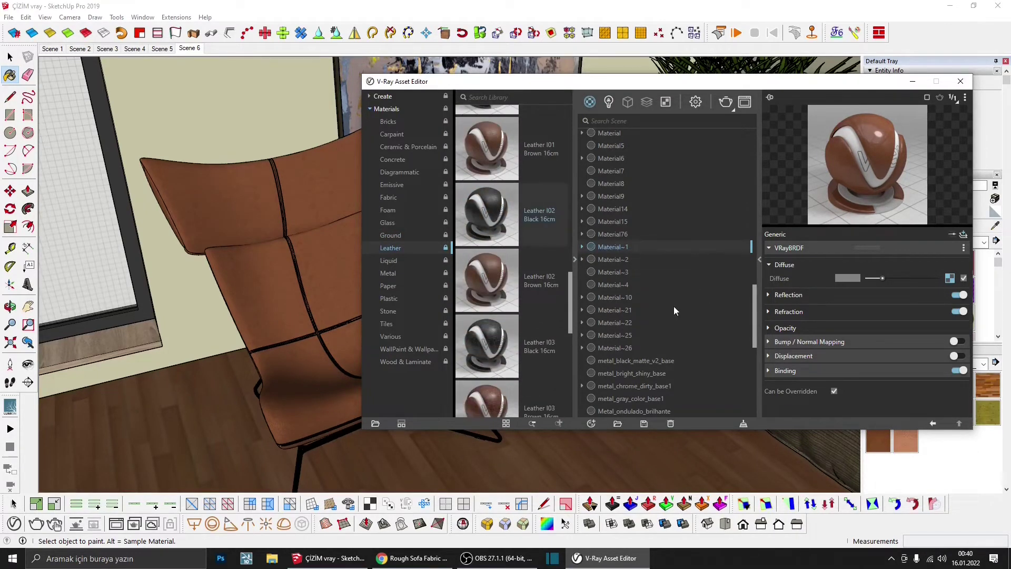
- Paint the lounge chair shell with the Leather_I02_Black_16cm material
left_click(960, 81)
key("space")
double_click(367, 345)
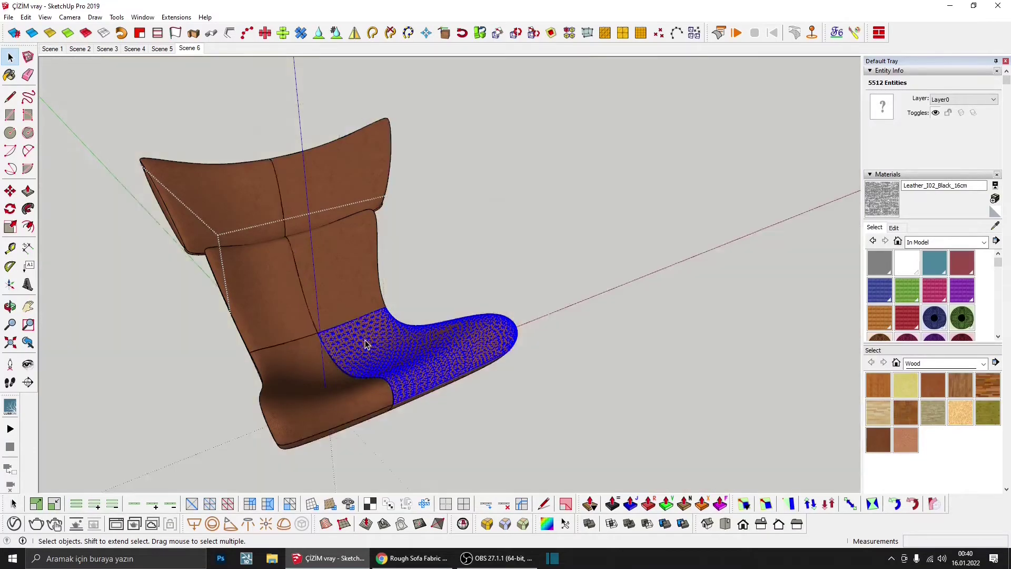
middle_click_drag(367, 345, 448, 441)
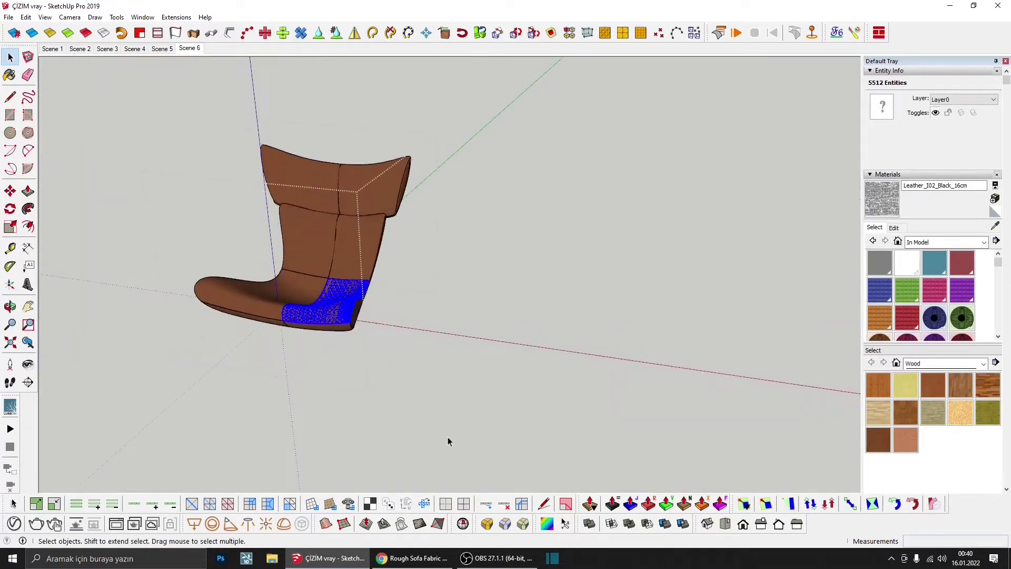
key("ctrl+a")
scroll(352, 221, "up", 3)
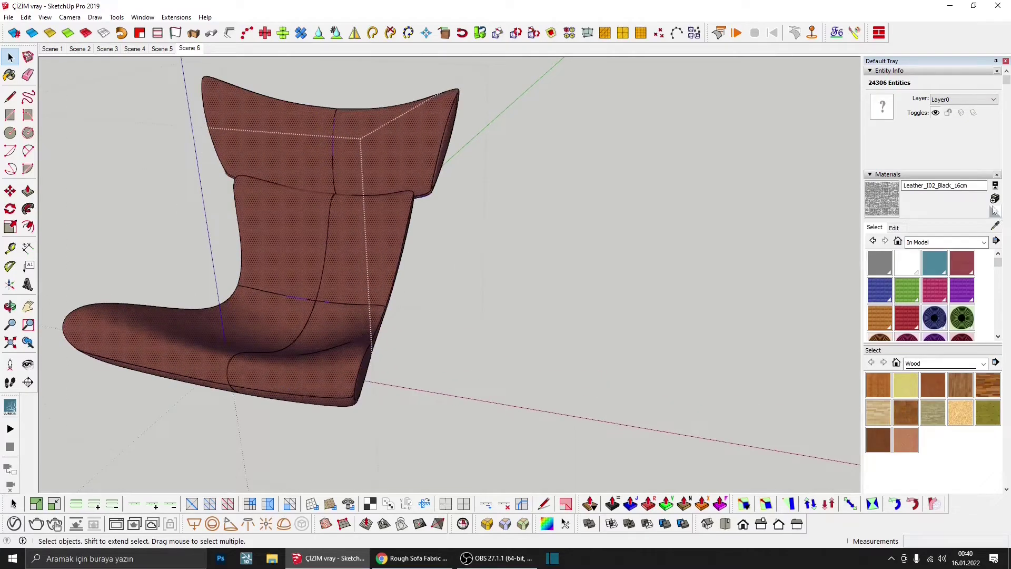
left_click(882, 200)
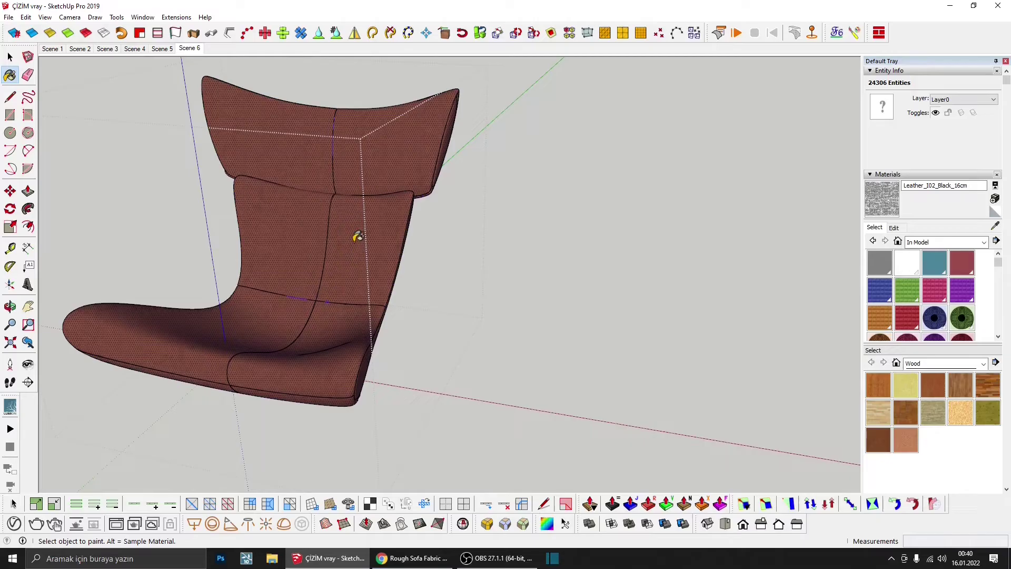
left_click(358, 236)
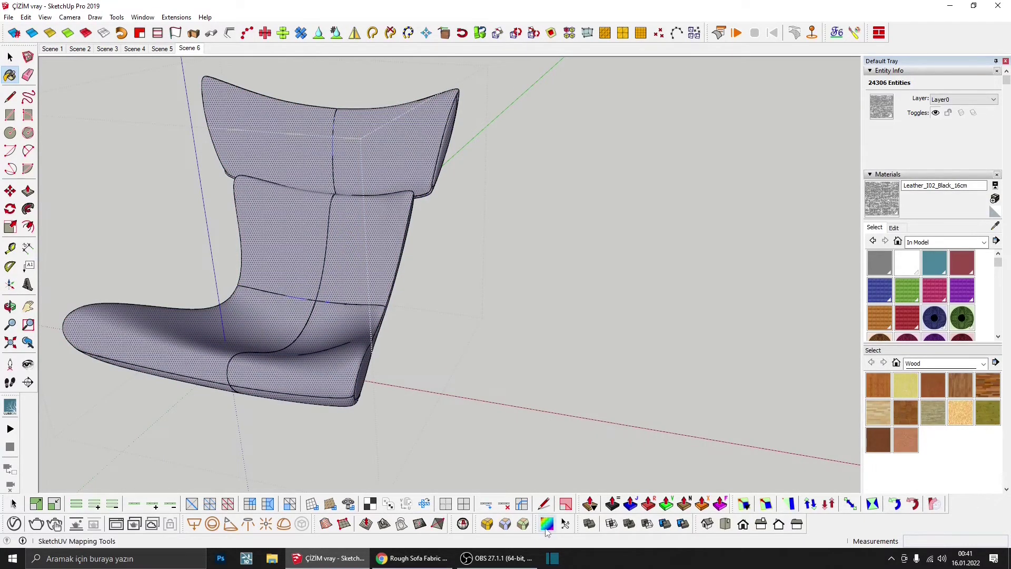
- Apply cylindrical texture mapping to the chair's leather surface
scroll(490, 203, "up", 10)
middle_click_drag(489, 204, 516, 203)
right_click(516, 202)
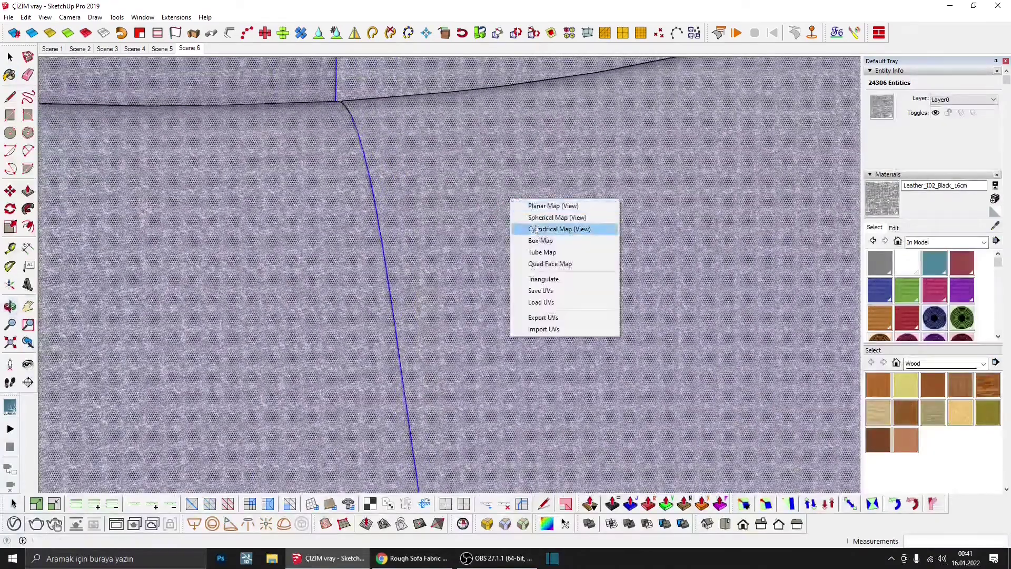
left_click(542, 239)
scroll(542, 239, "down", 10)
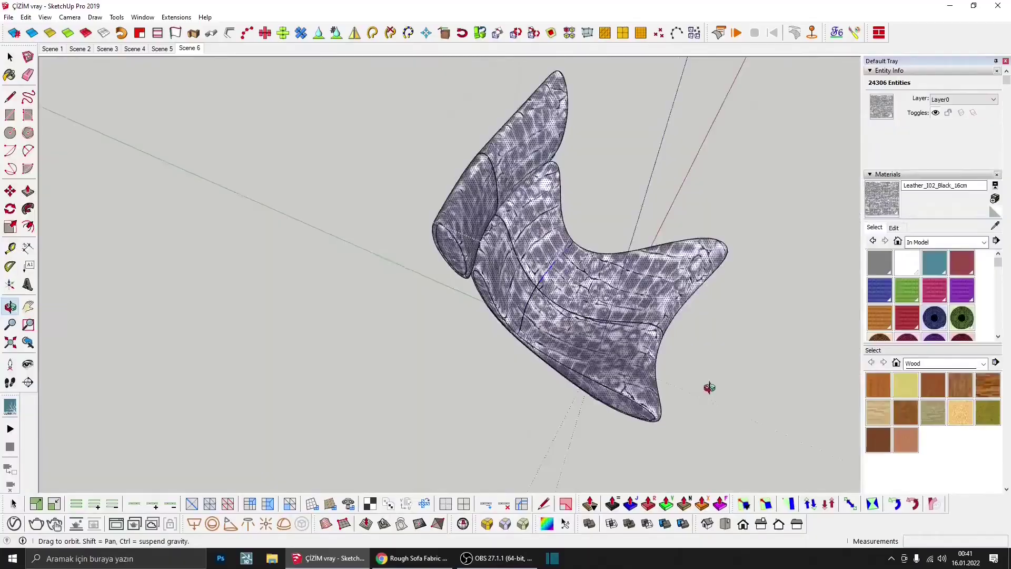
mouse_move(674, 285)
middle_mouse_down()
mouse_move(421, 234)
mouse_move(447, 237)
middle_mouse_up()
- Scale the leather texture to 1,0 cm, then pull back to a wider room view
scroll(421, 234, "up", 5)
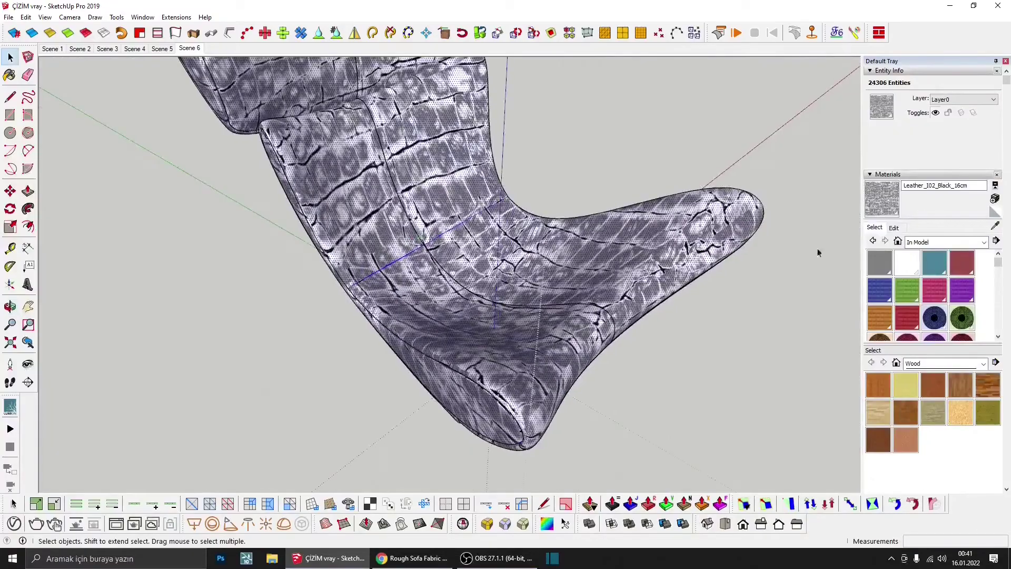
left_click(894, 227)
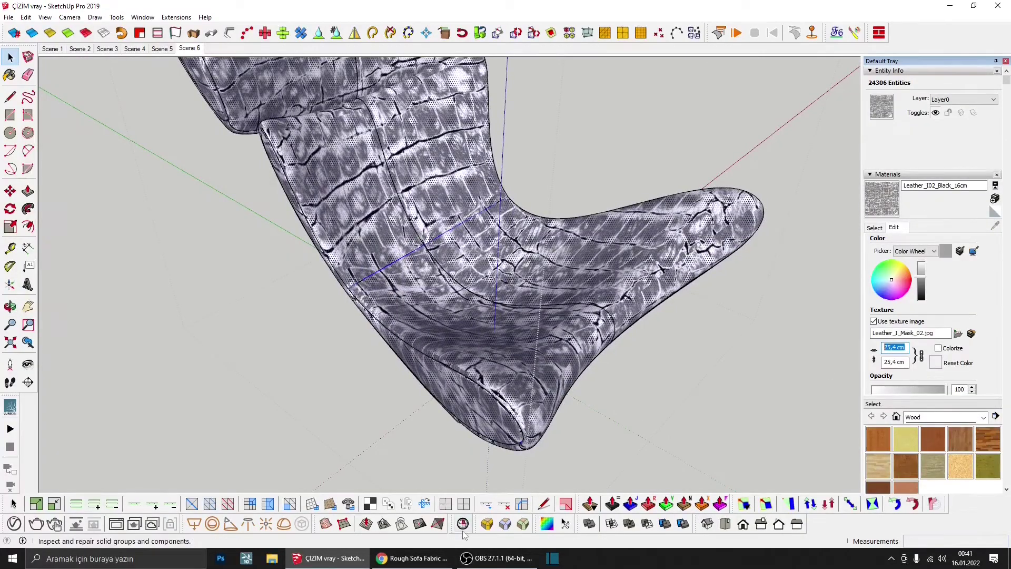
type("5")
key("Return")
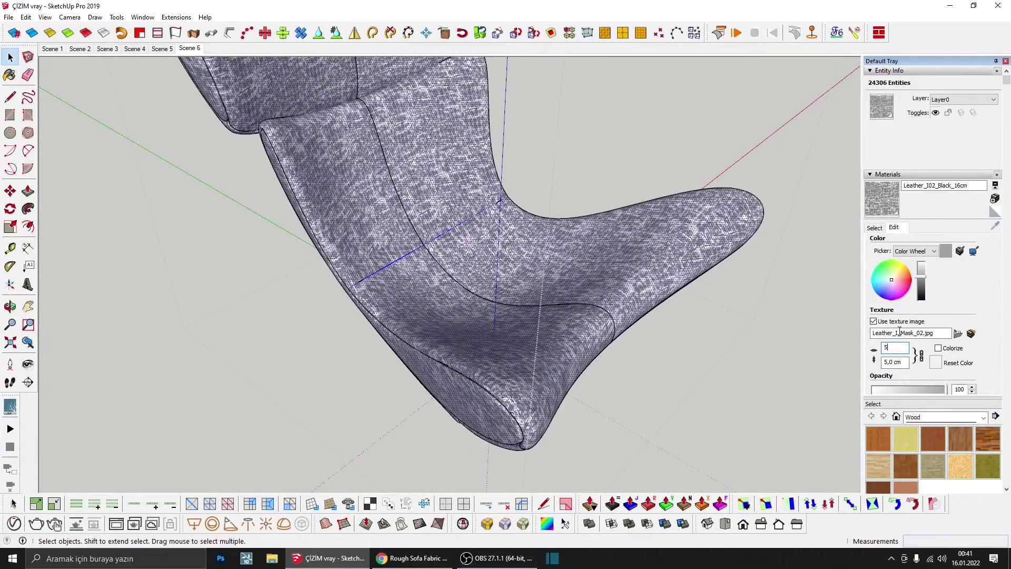
key("ctrl+z")
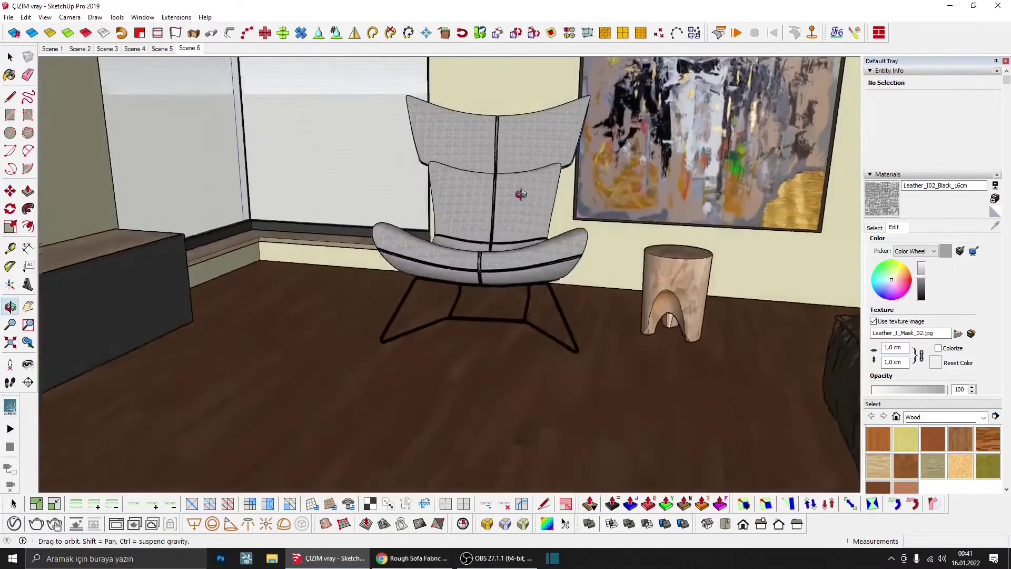
scroll(521, 194, "down", 5)
middle_click_drag(521, 203, 523, 215)
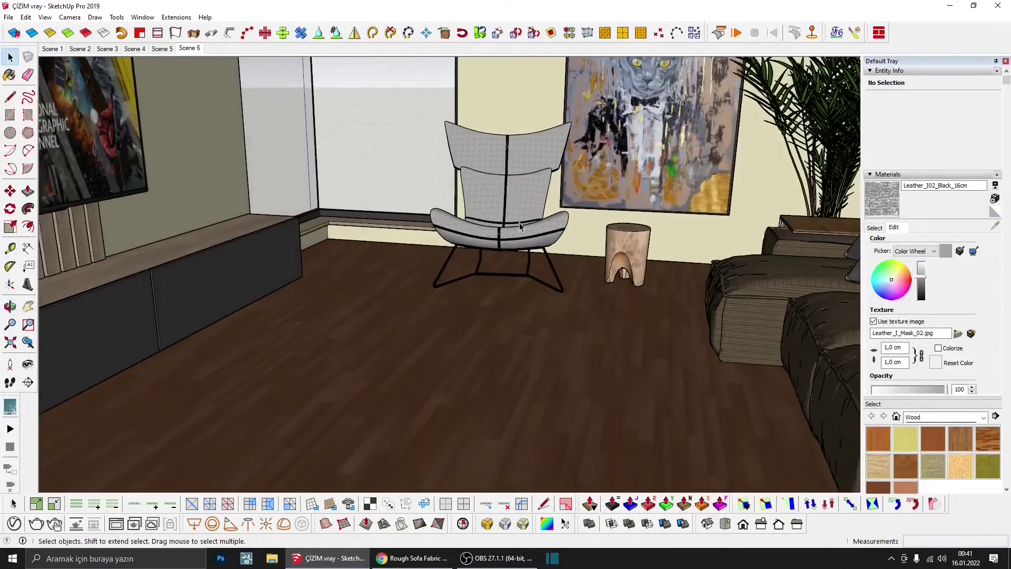
- Sample the painting's gold OURO material with the eyedropper
left_click(837, 33)
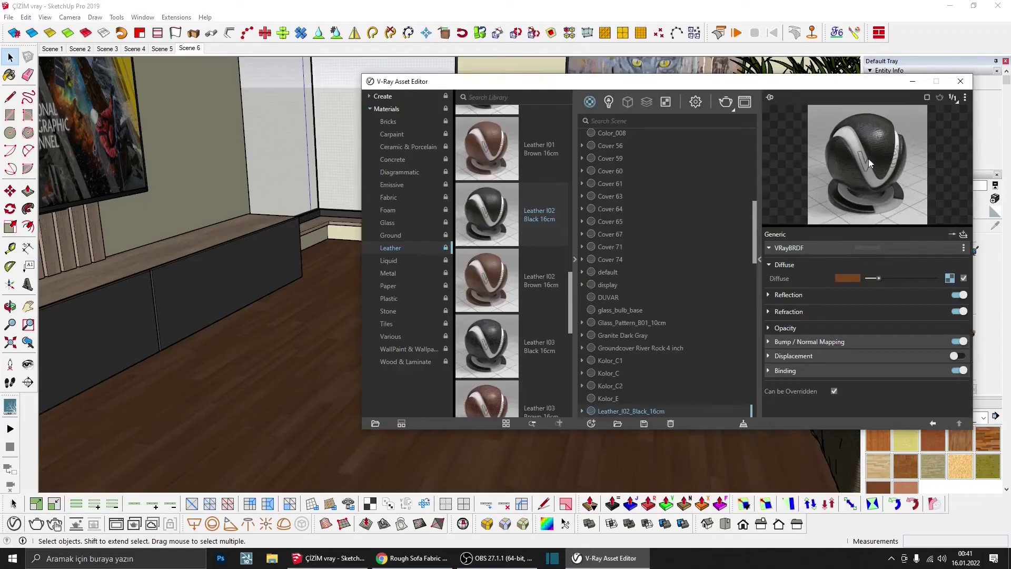
left_click_drag(864, 86, 856, 109)
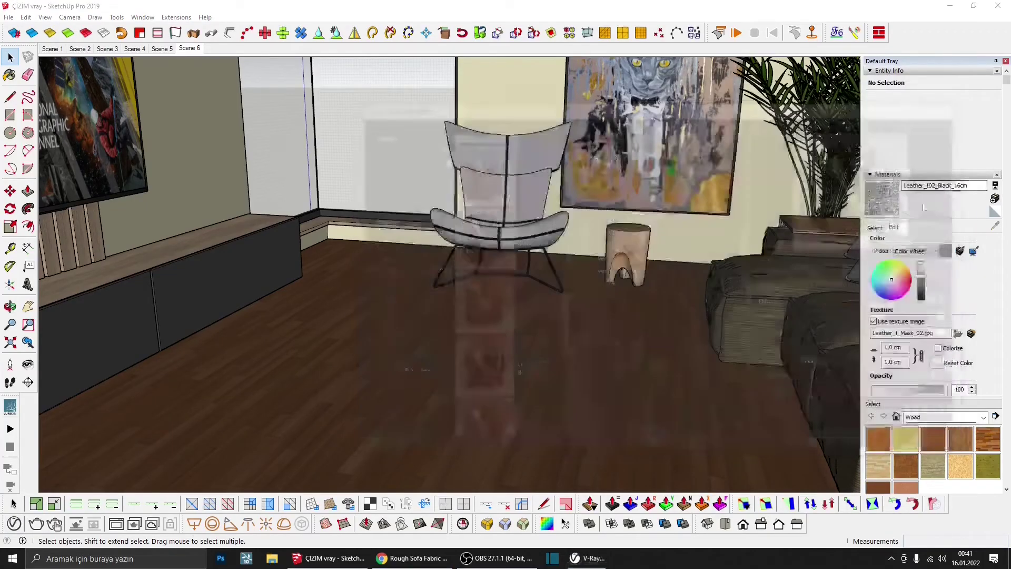
left_click(952, 105)
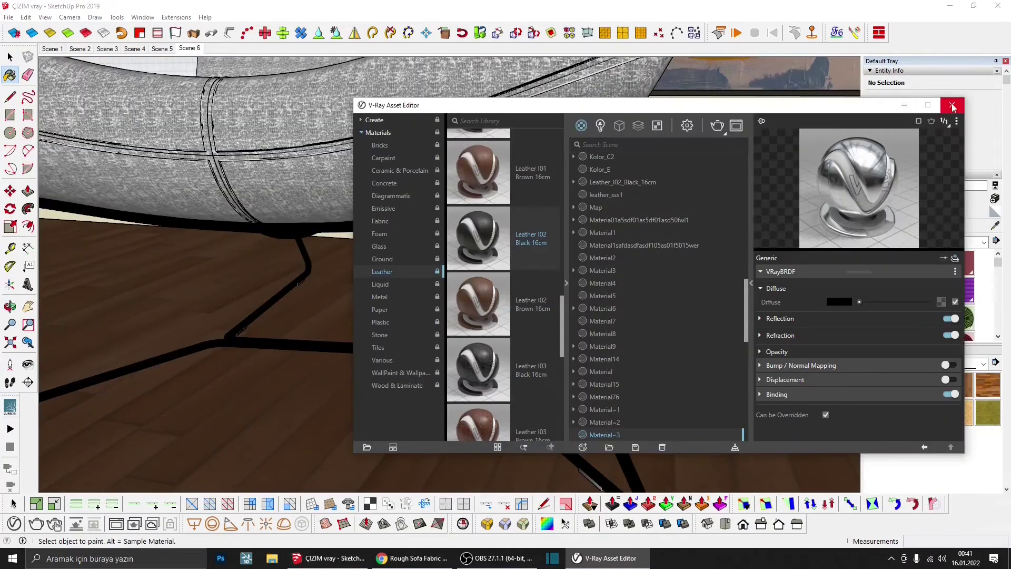
left_click(953, 106)
scroll(815, 151, "down", 5)
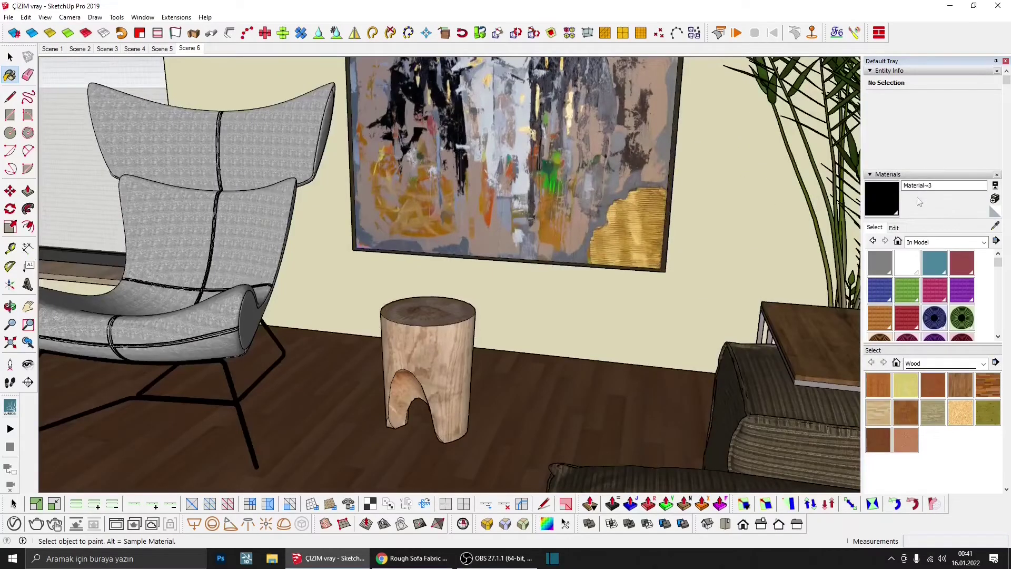
scroll(696, 240, "up", 3)
scroll(696, 239, "up", 3)
left_click(655, 248, "alt")
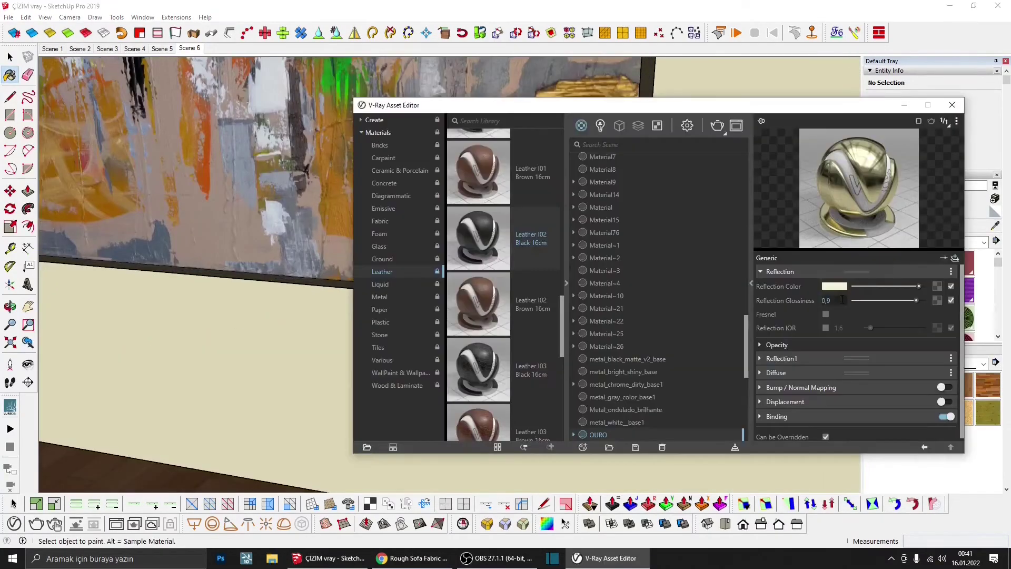
- Delete OURO's Reflection and Diffuse layers and add a V-Ray BRDF layer
left_click(835, 287)
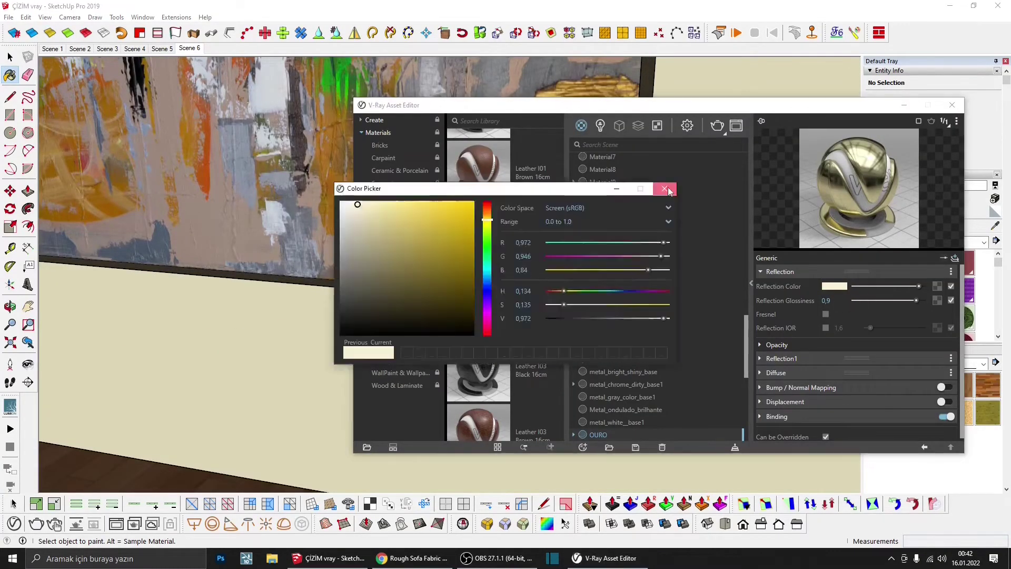
left_click(951, 271)
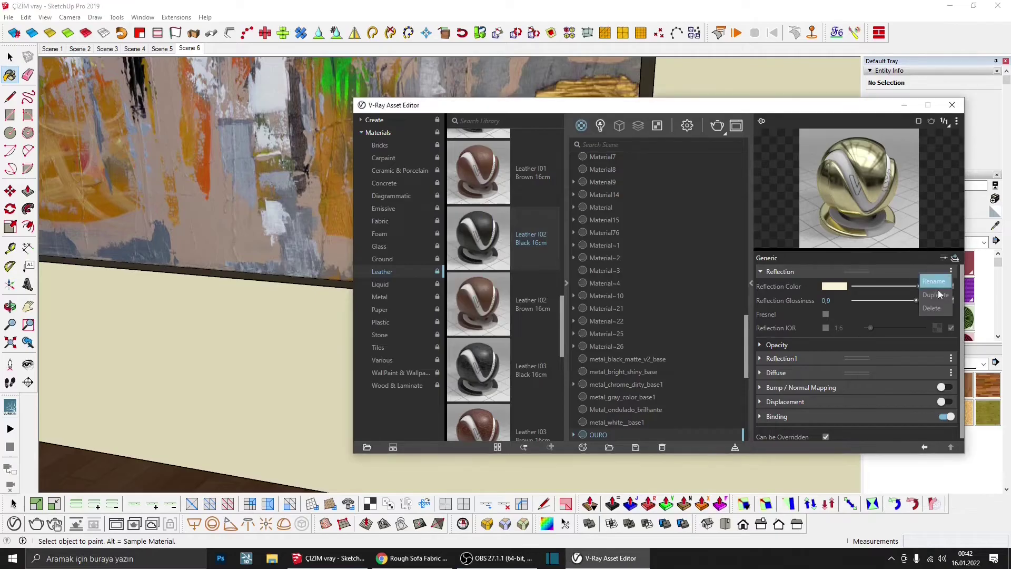
left_click(937, 289)
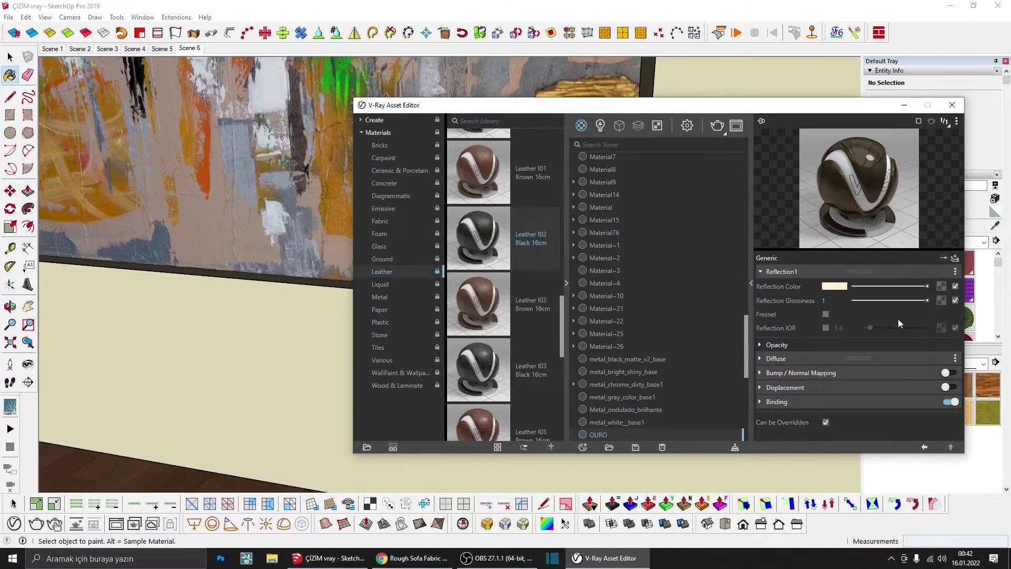
left_click(955, 271)
left_click(942, 304)
left_click(955, 257)
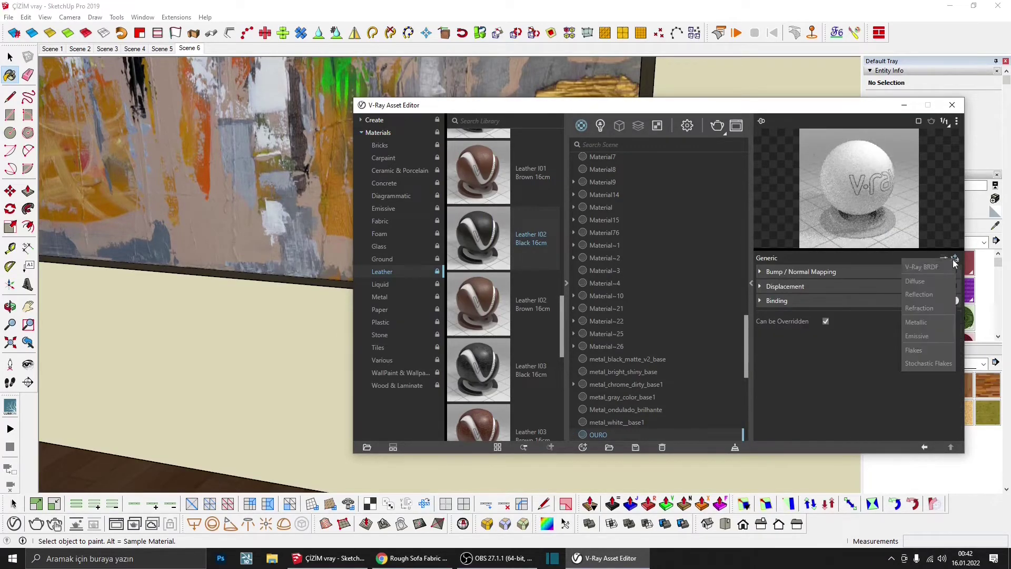
left_click(922, 267)
- Give OURO a very dark diffuse, grey reflection colour and 0.8 glossiness
left_click_drag(876, 301, 866, 303)
left_click(838, 302)
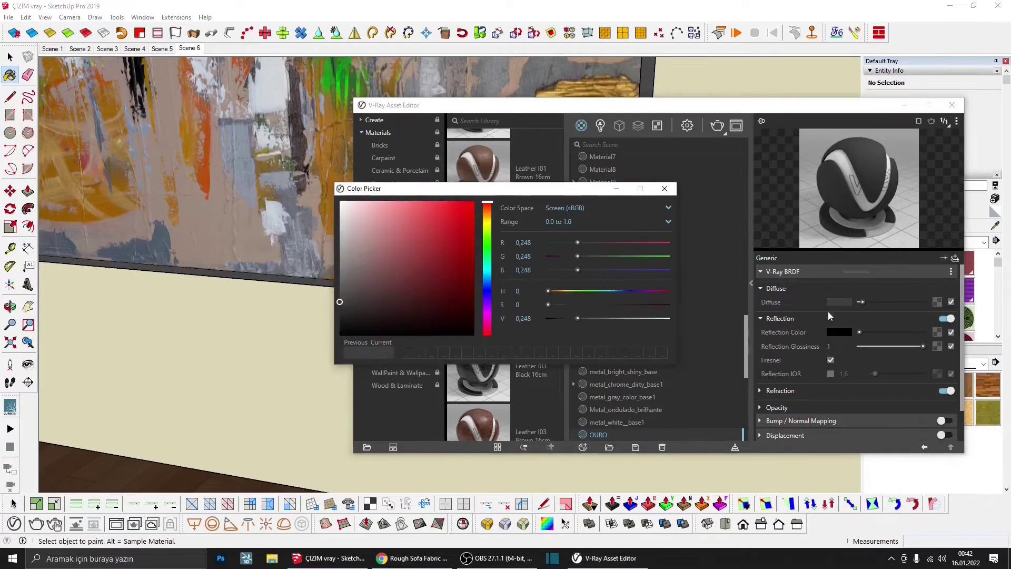
left_click(356, 320)
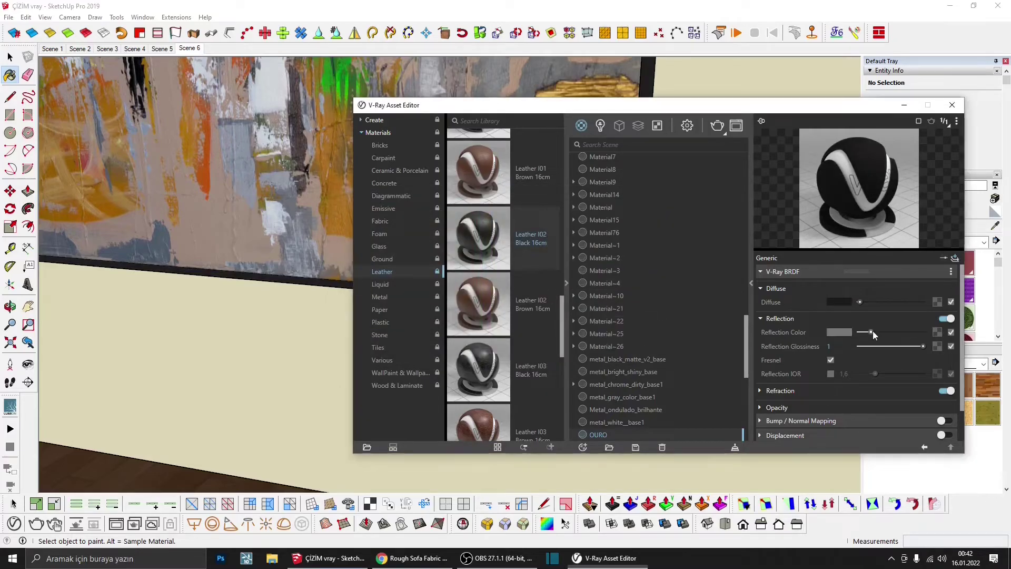
left_click_drag(859, 332, 882, 331)
left_click(910, 346)
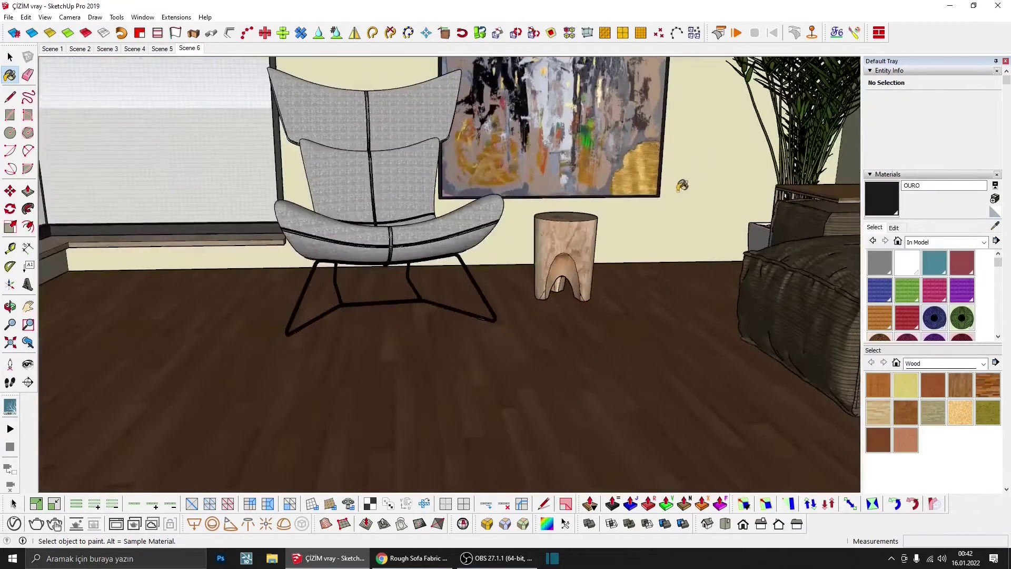
- Switch the material preview to the floor scene and orbit toward the armchair
middle_click_drag(574, 248, 592, 233)
scroll(592, 233, "up", 3)
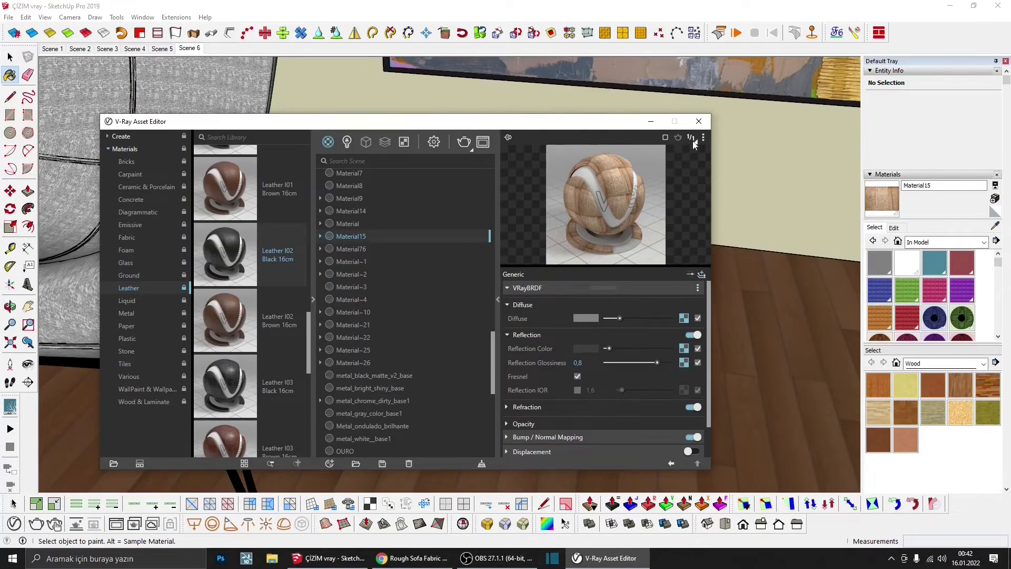
left_click(703, 137)
left_click(665, 182)
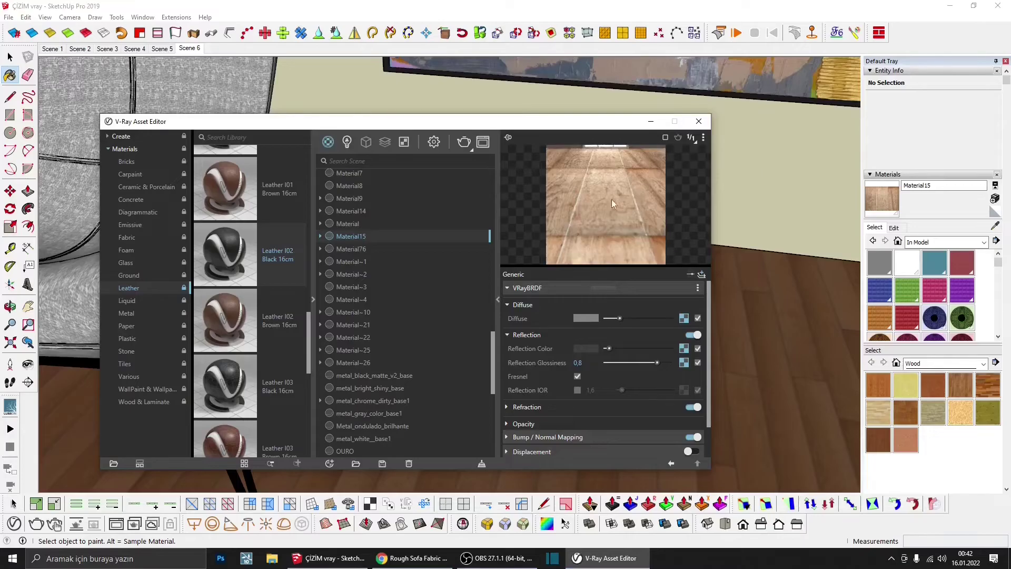
left_click(698, 122)
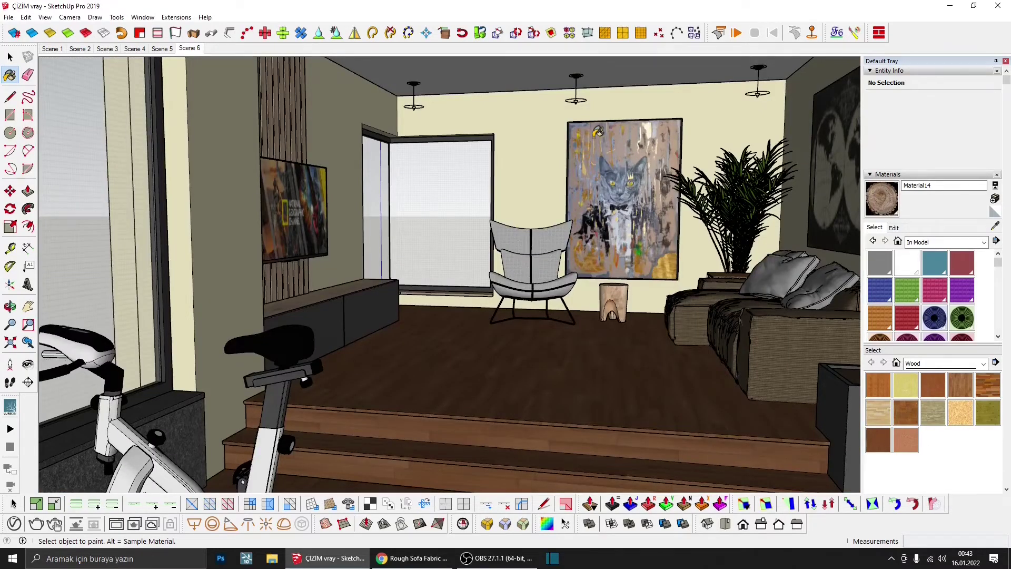
- Add a grey reflection layer with 0.85 glossiness to the Areca leaf 1 material
left_click(996, 227)
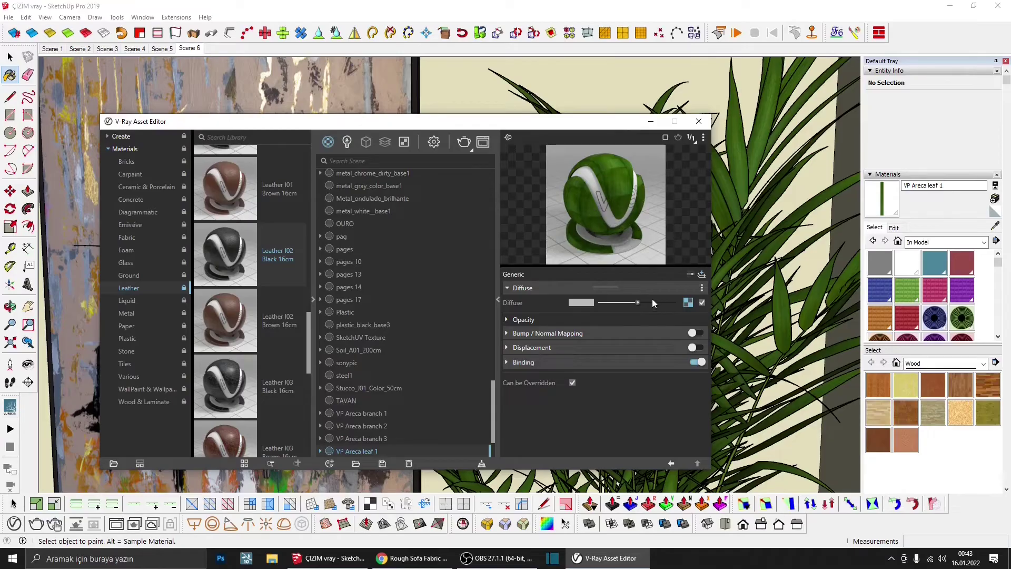
left_click(699, 286)
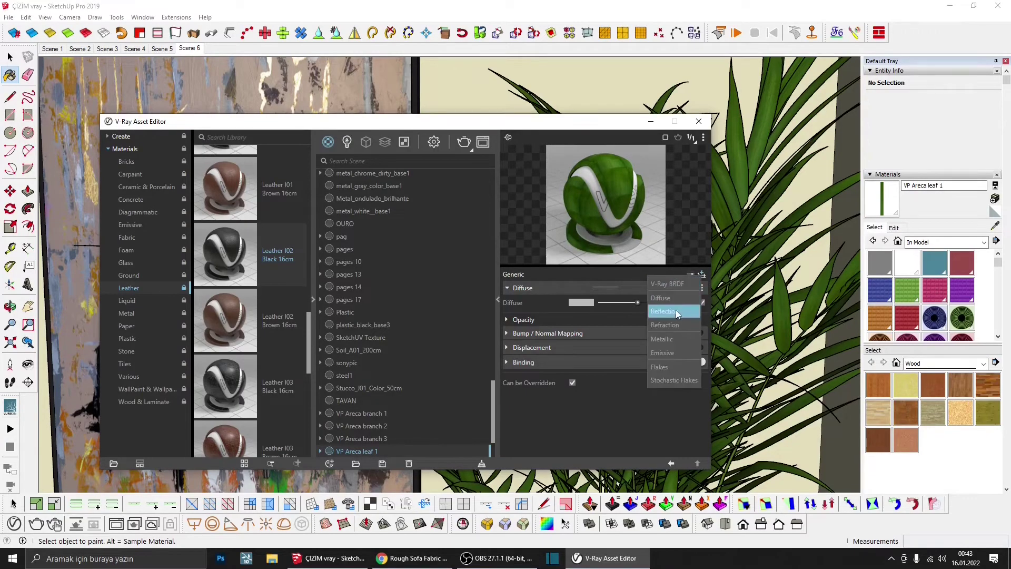
left_click(675, 310)
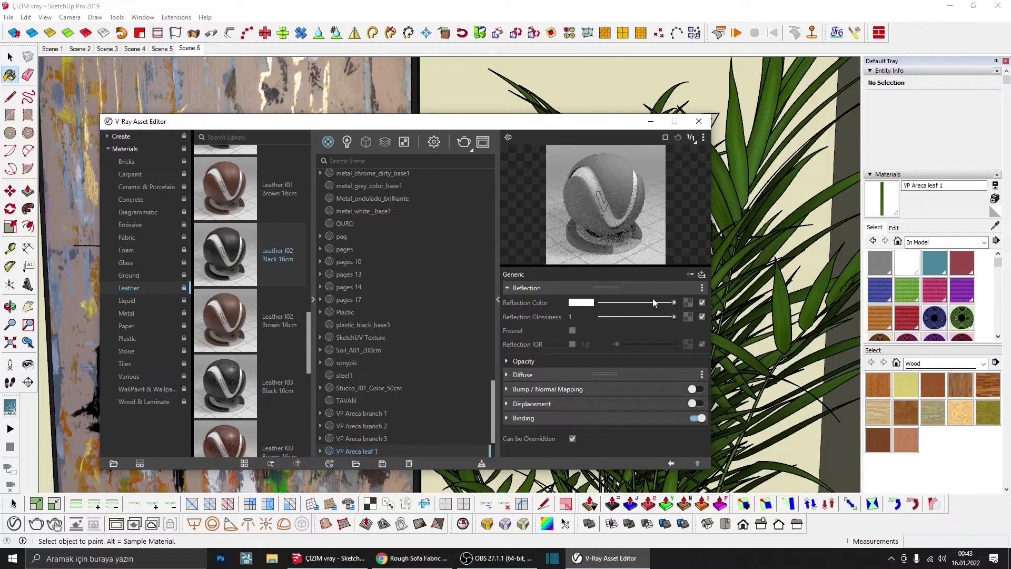
left_click_drag(649, 304, 627, 303)
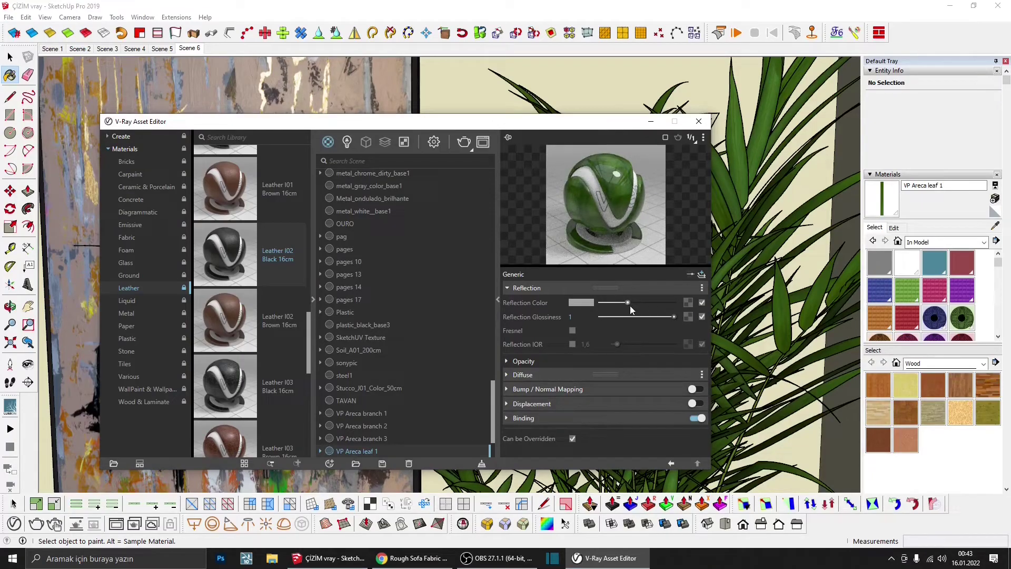
left_click_drag(657, 318, 663, 318)
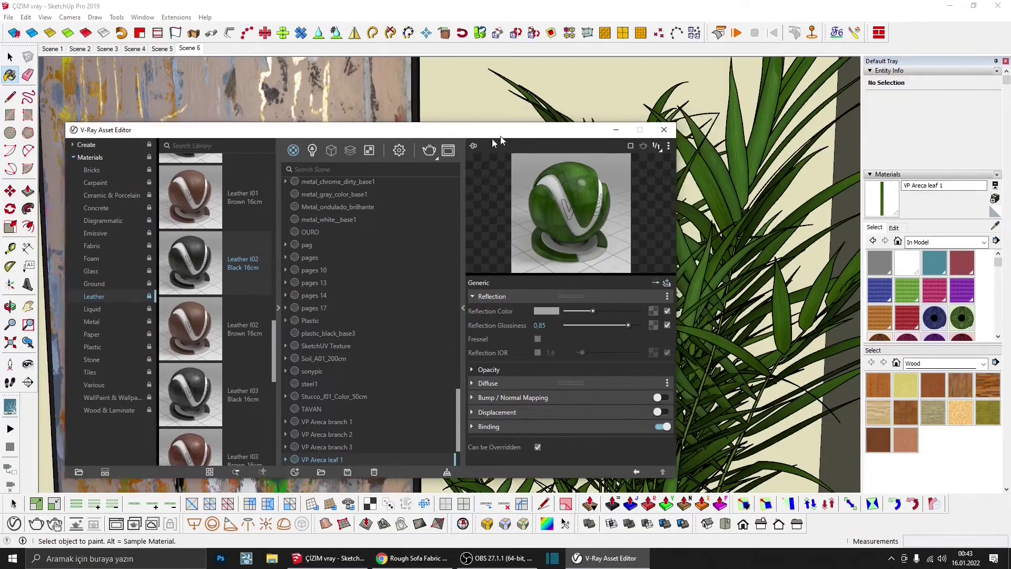
left_click_drag(558, 121, 367, 147)
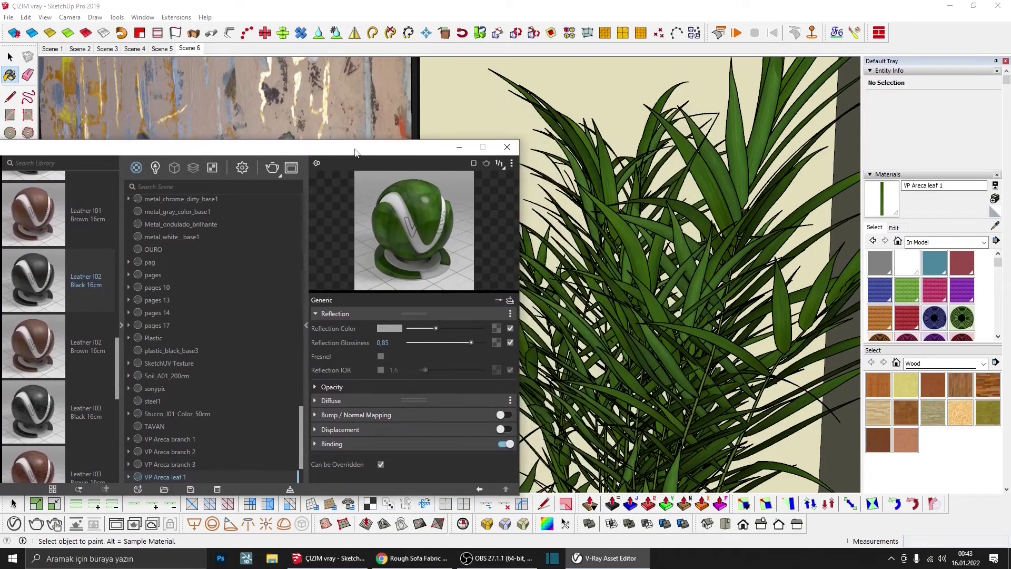
- Add a slightly brightened reflection layer to the VP Areca leaf 3 material
left_click(996, 225)
left_click(596, 316)
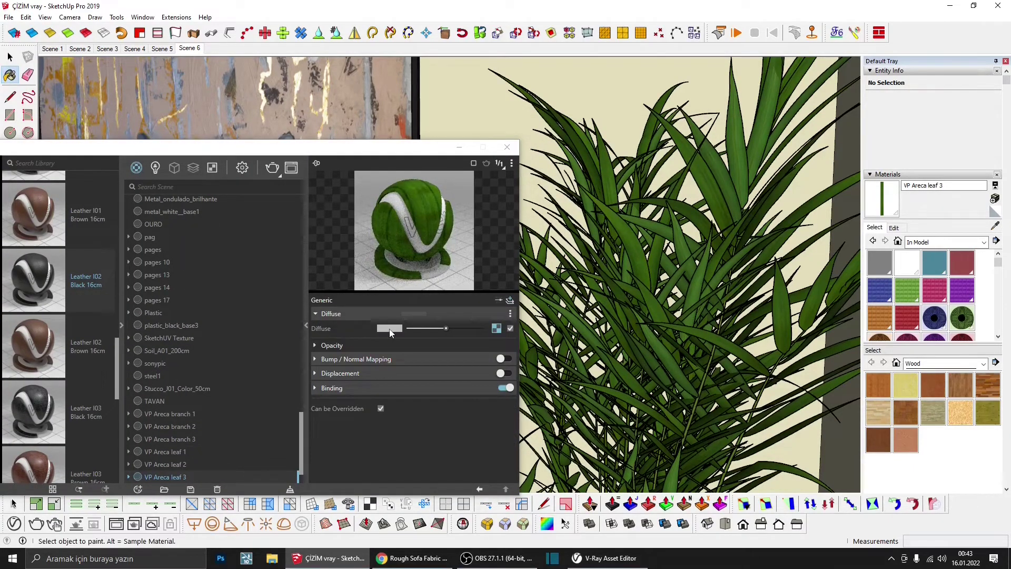
left_click(510, 314)
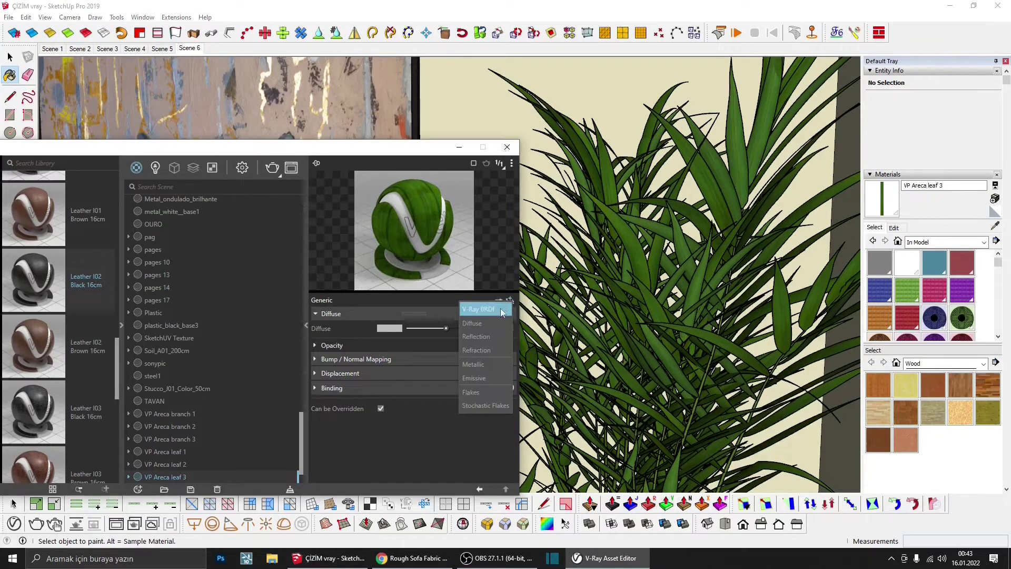
left_click(480, 334)
left_click_drag(425, 329, 466, 344)
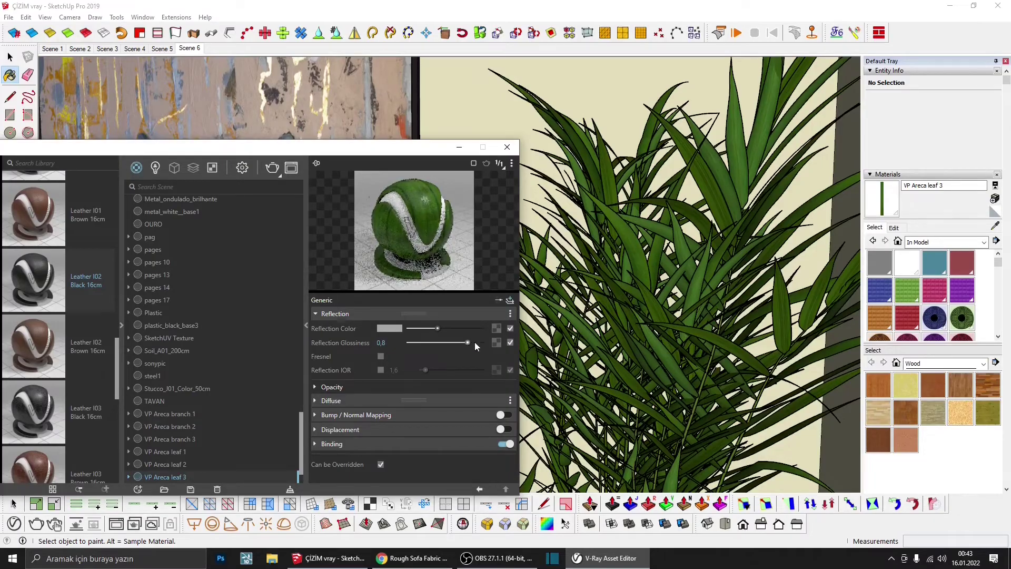
scroll(665, 246, "down", 3)
scroll(605, 453, "up", 1)
scroll(606, 453, "up", 1)
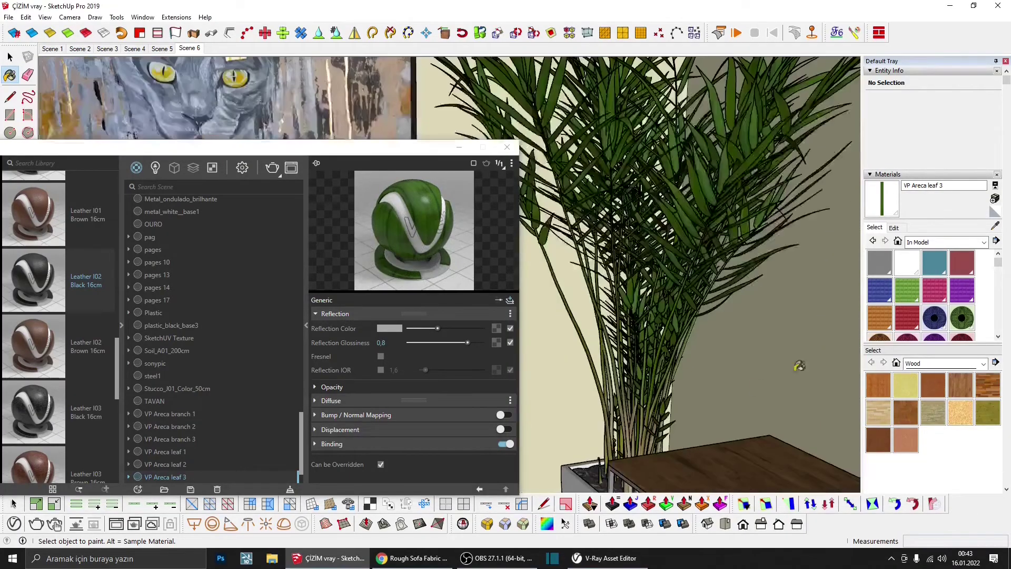
scroll(606, 453, "up", 1)
- Add a light grey reflection with 0.8 glossiness to the Areca branch 2 material
left_click(995, 226)
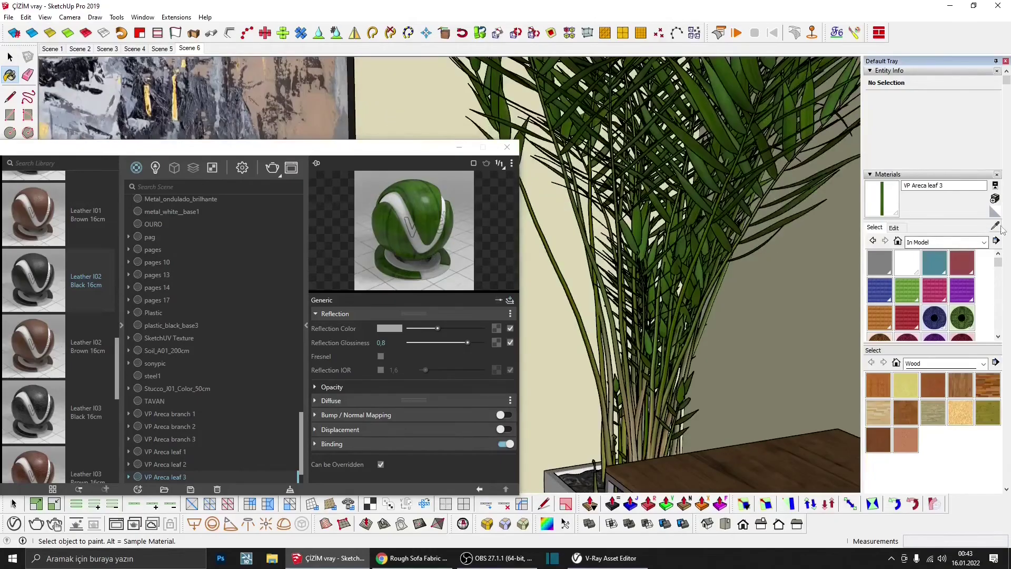
left_click(635, 408)
left_click(510, 302)
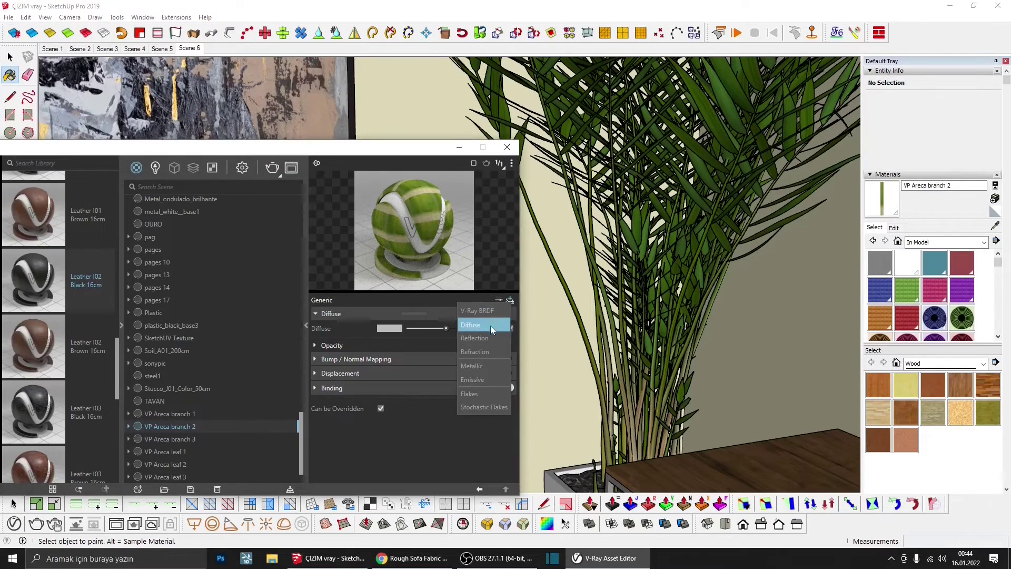
left_click(491, 326)
left_click(457, 328)
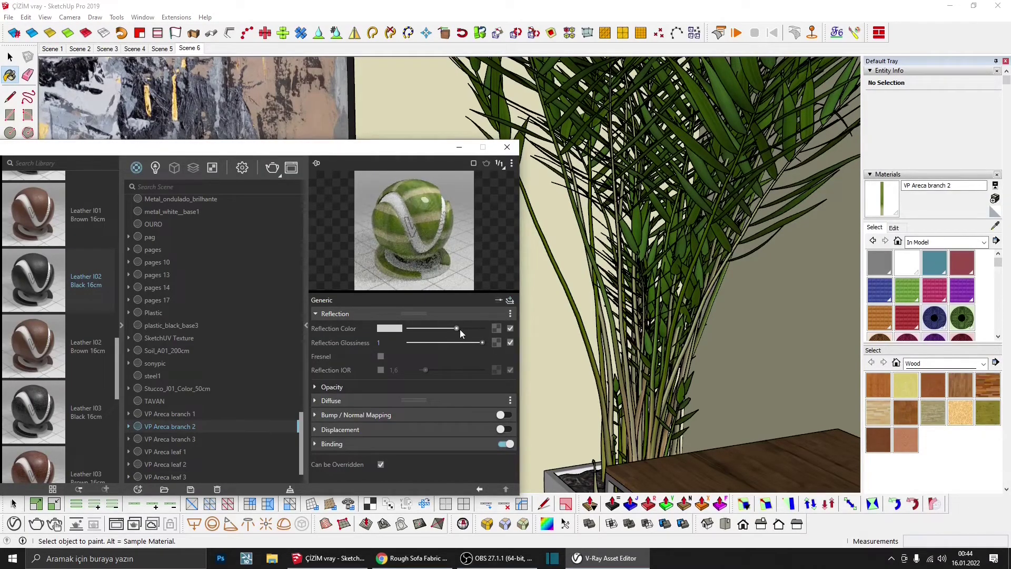
left_click_drag(470, 342, 447, 328)
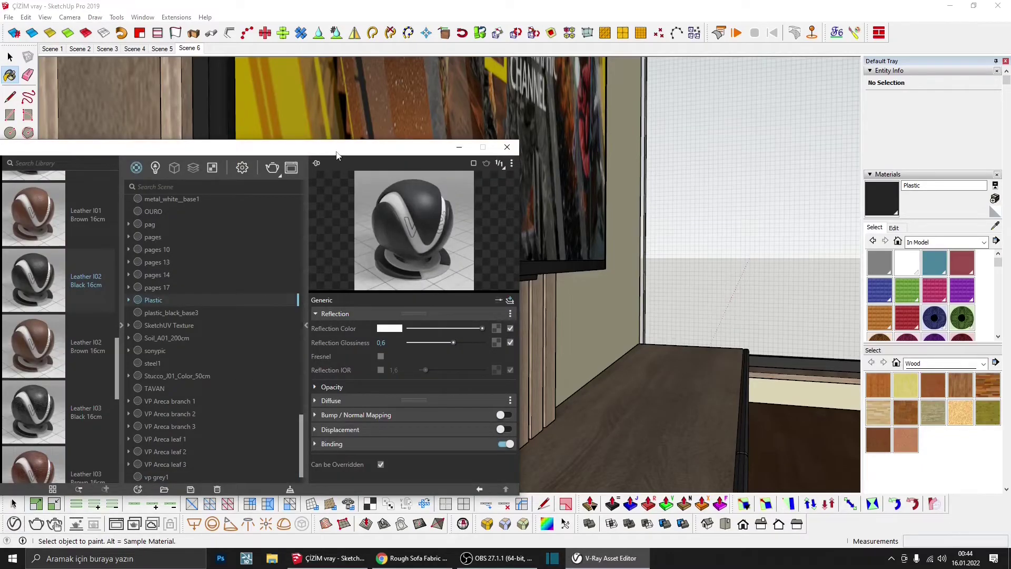
- Remove the Plastic material's Reflection and Diffuse layers, then undo the removal
left_click_drag(337, 146, 245, 233)
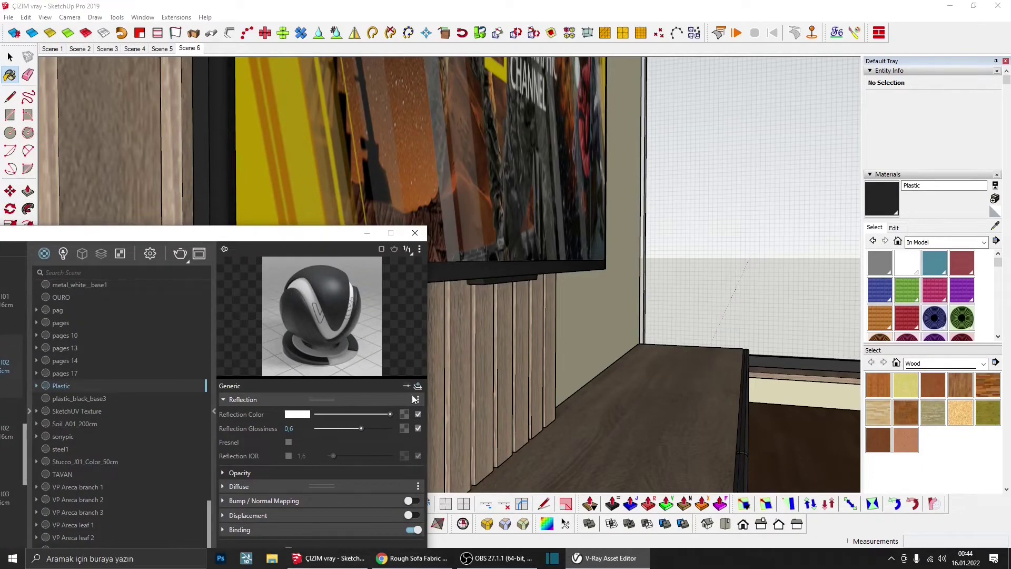
left_click(418, 399)
left_click(416, 405)
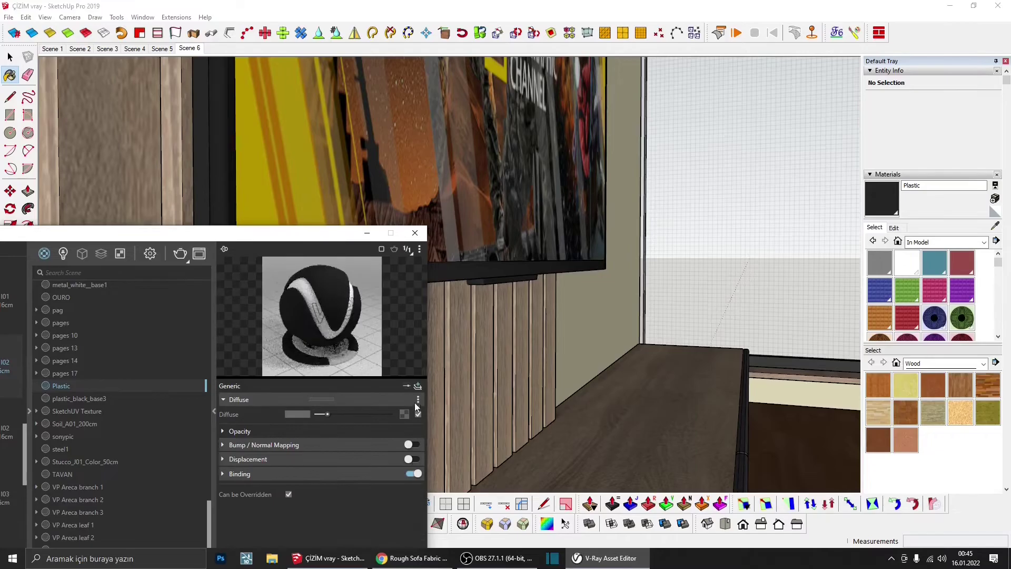
left_click(419, 400)
left_click(415, 436)
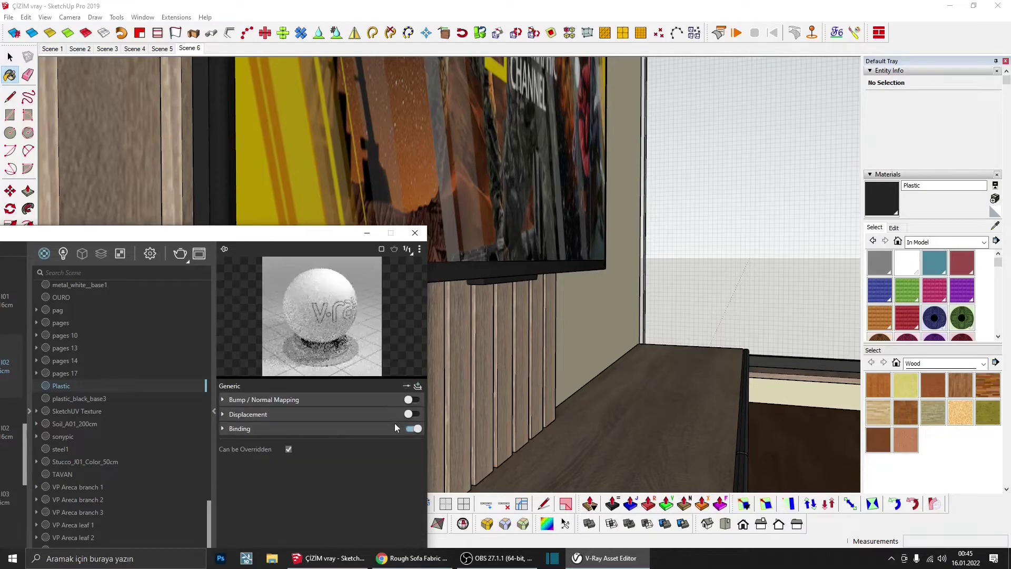
key("ctrl+z")
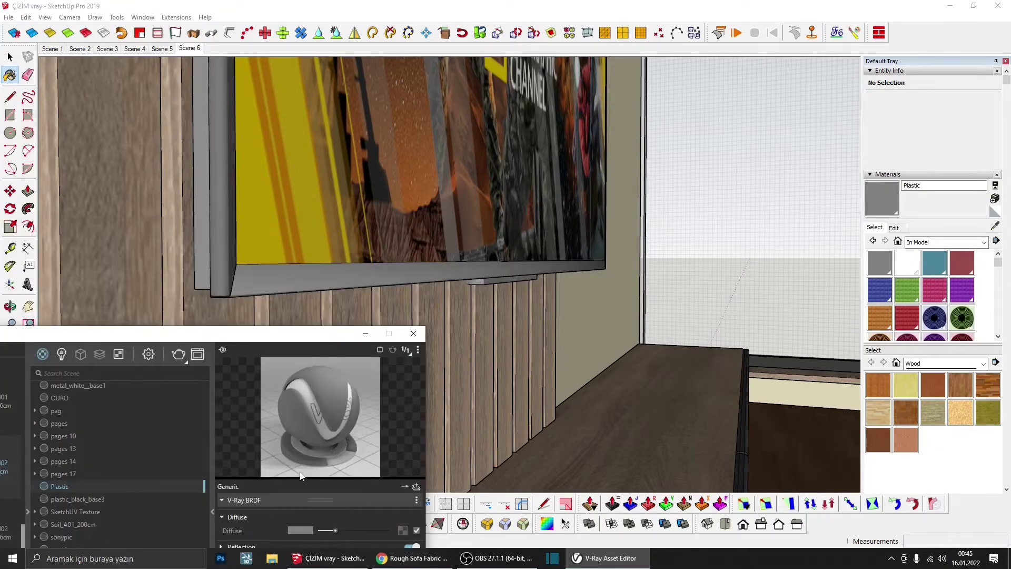
- Set the Plastic diffuse to near black and brighten its reflection colour
left_click_drag(311, 347, 346, 193)
left_click_drag(369, 384, 357, 383)
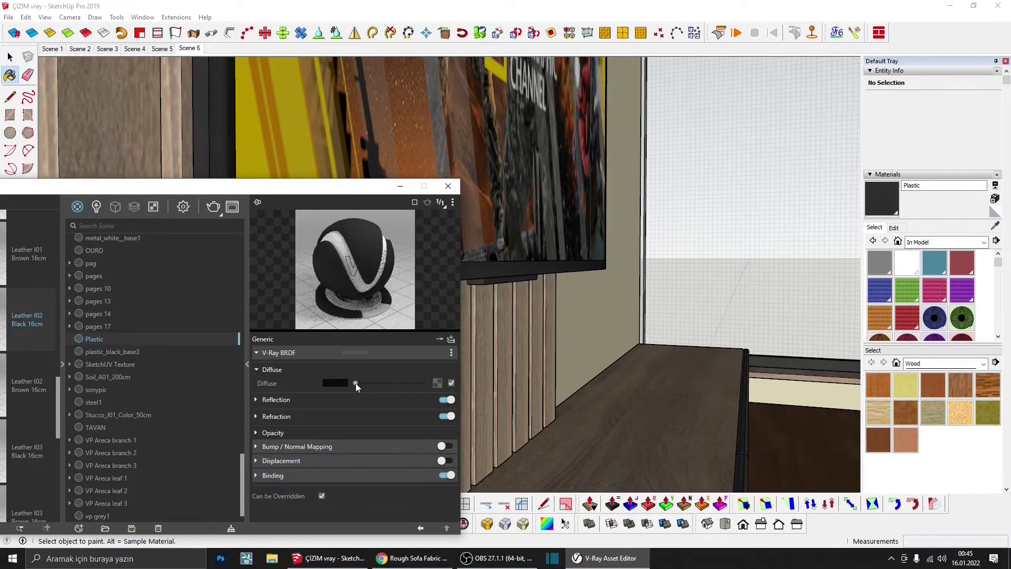
left_click(350, 399)
left_click_drag(378, 414, 391, 414)
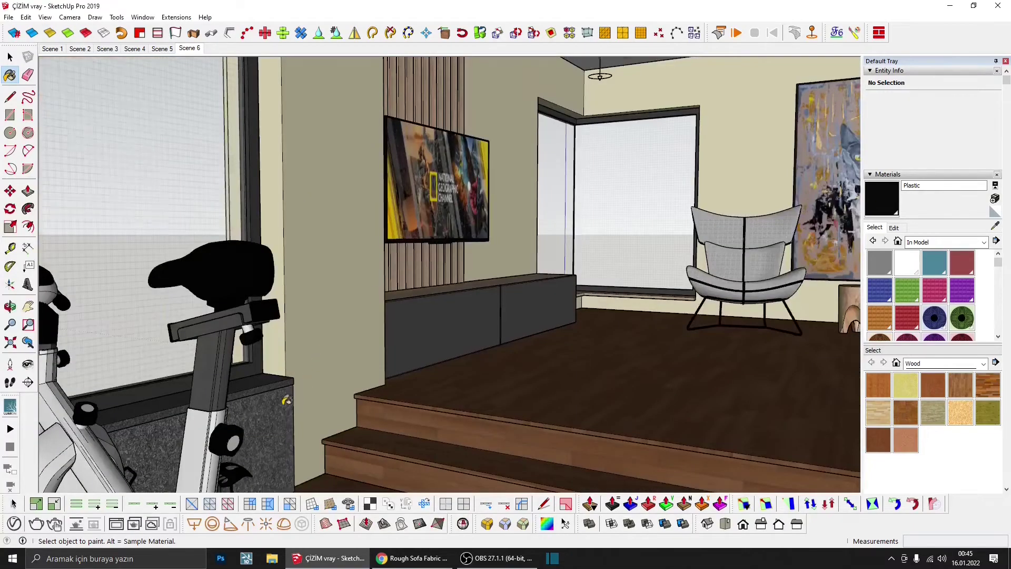
scroll(174, 441, "up", 3)
scroll(175, 441, "up", 3)
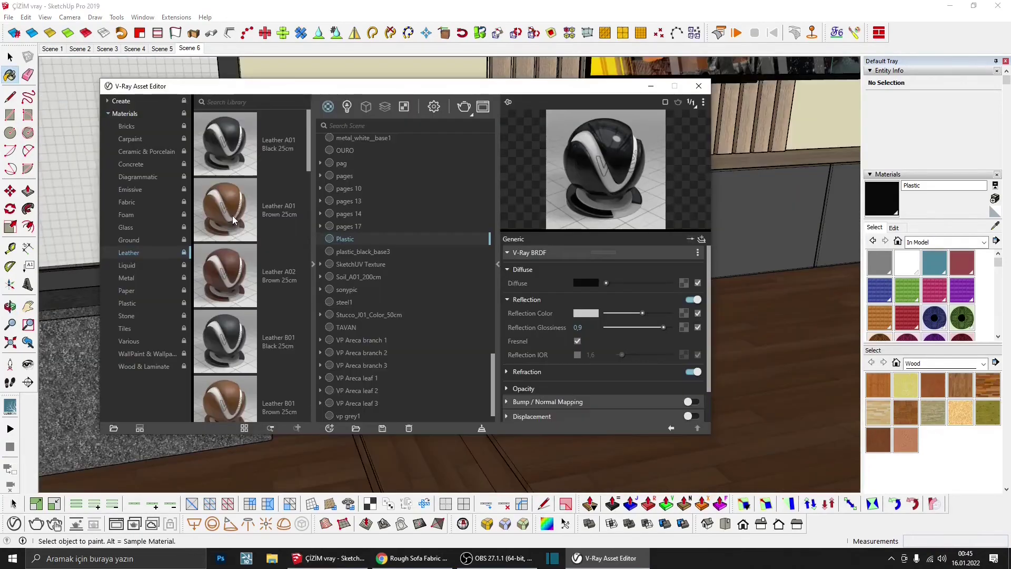
- Add Leather A01 Black to the model and paint the window-seat front with it
mouse_move(226, 145)
left_mouse_down()
mouse_move(456, 331)
mouse_move(429, 284)
left_mouse_up()
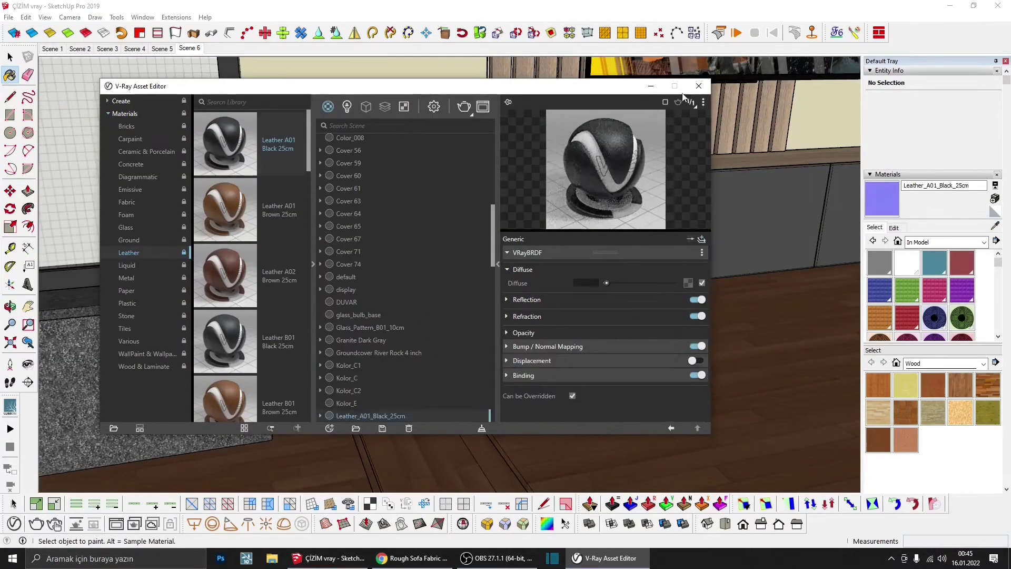
left_click(191, 368)
middle_click_drag(192, 367, 432, 339)
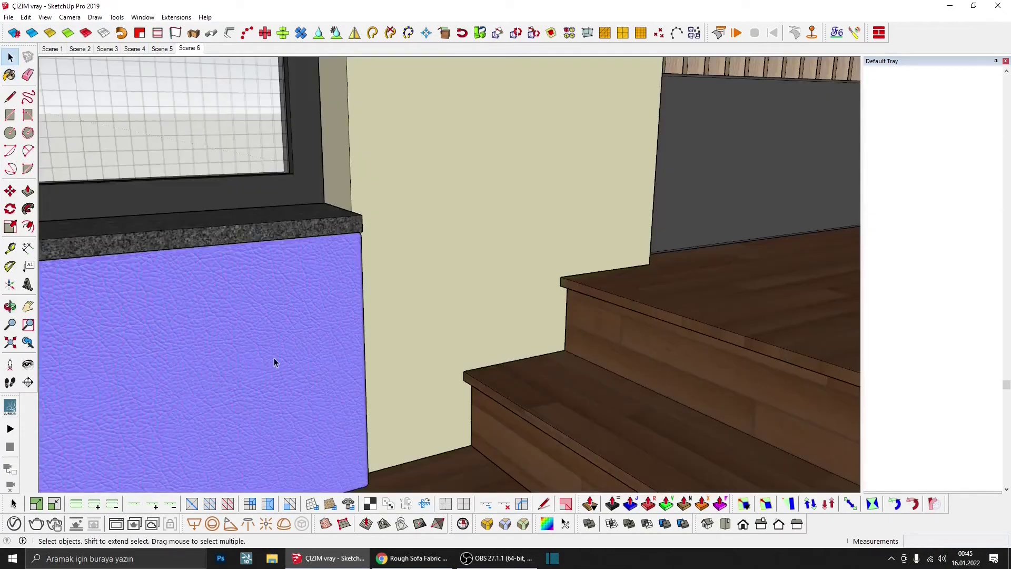
key("space")
scroll(580, 334, "up", 2)
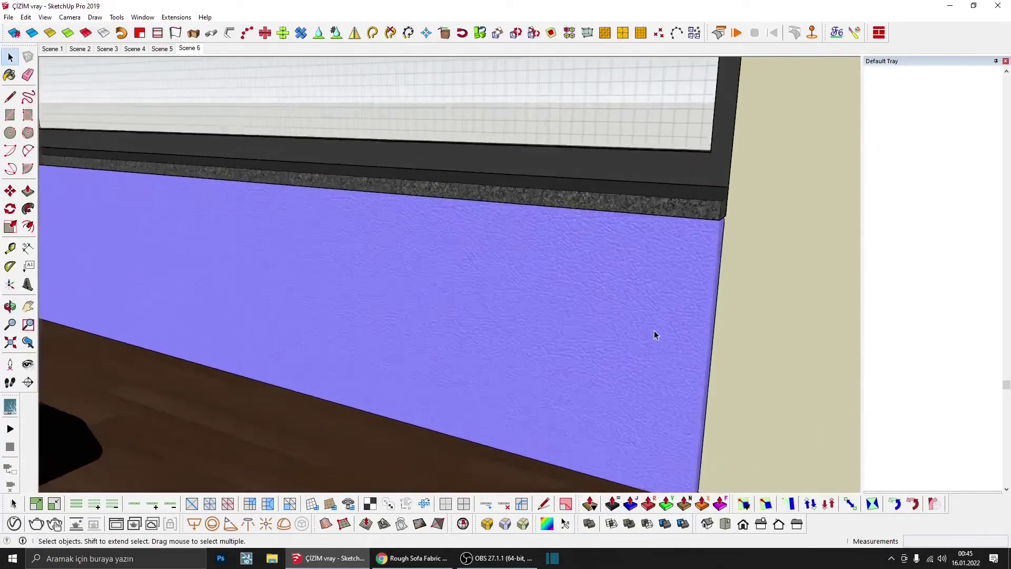
scroll(647, 316, "up", 1)
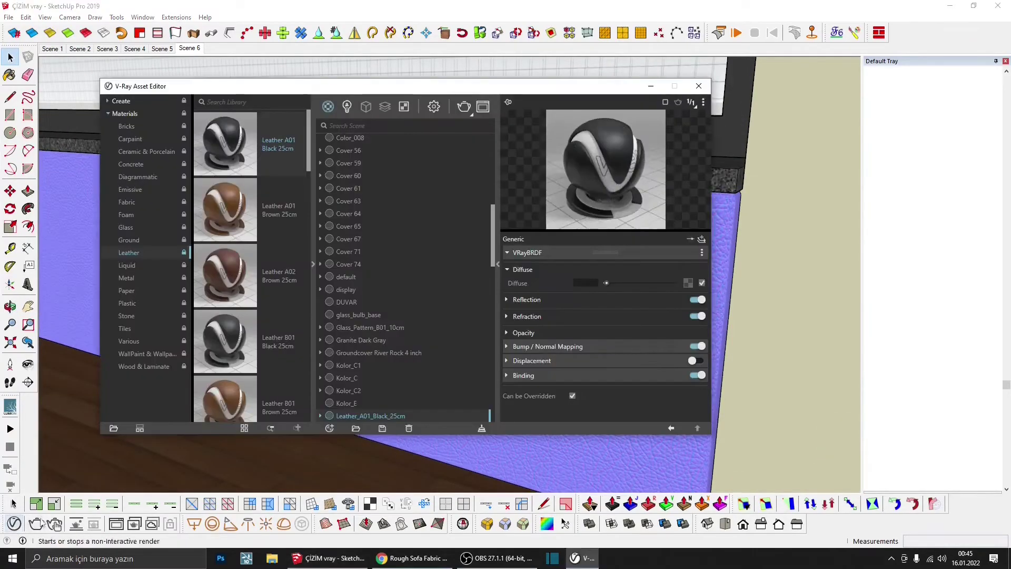
- Check the leather's 0,5 normal-map bump, inspect the seat front, and return to Scene 6
left_click(694, 33)
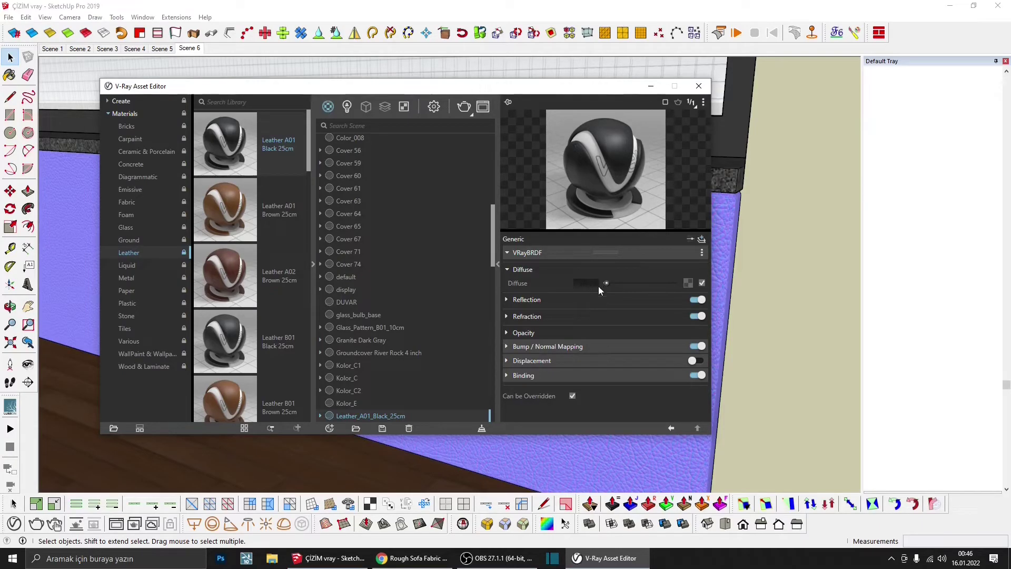
left_click(567, 349)
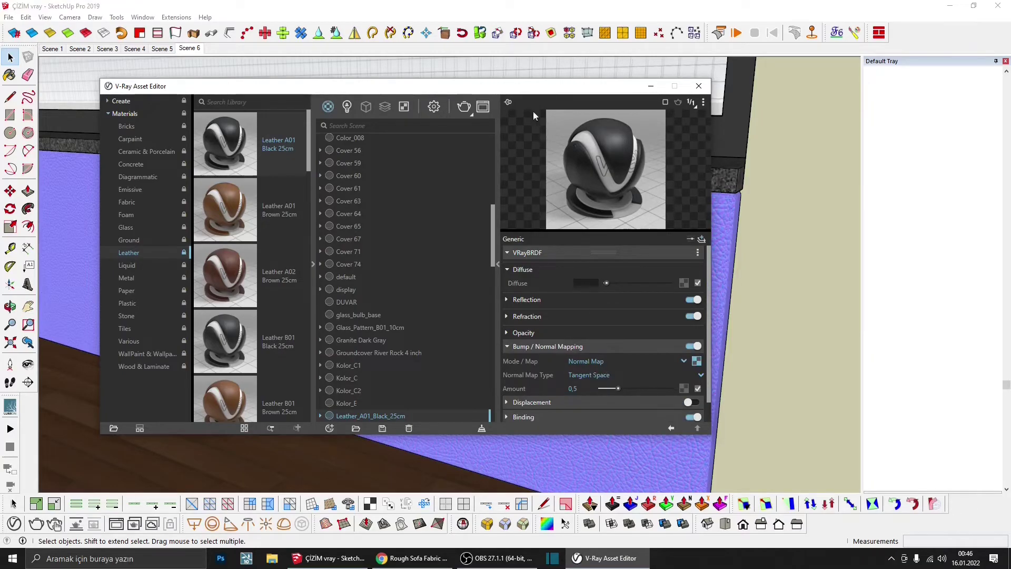
left_click_drag(528, 91, 548, 135)
left_click_drag(615, 132, 632, 182)
left_click(735, 180)
mouse_move(274, 237)
middle_mouse_down()
mouse_move(387, 240)
mouse_move(415, 263)
middle_mouse_up()
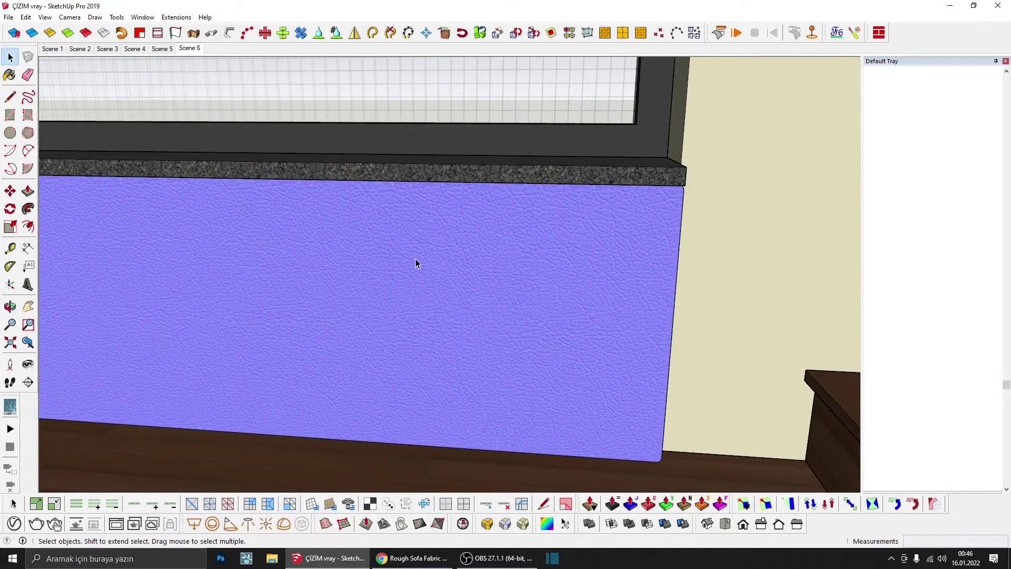
middle_click_drag(449, 284, 394, 285)
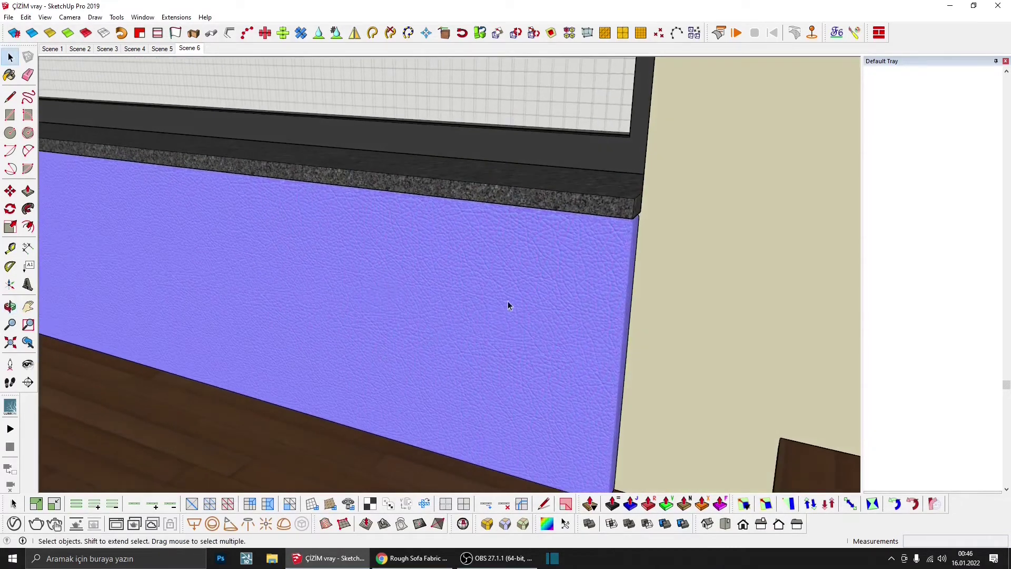
scroll(479, 267, "down", 2)
scroll(453, 281, "down", 2)
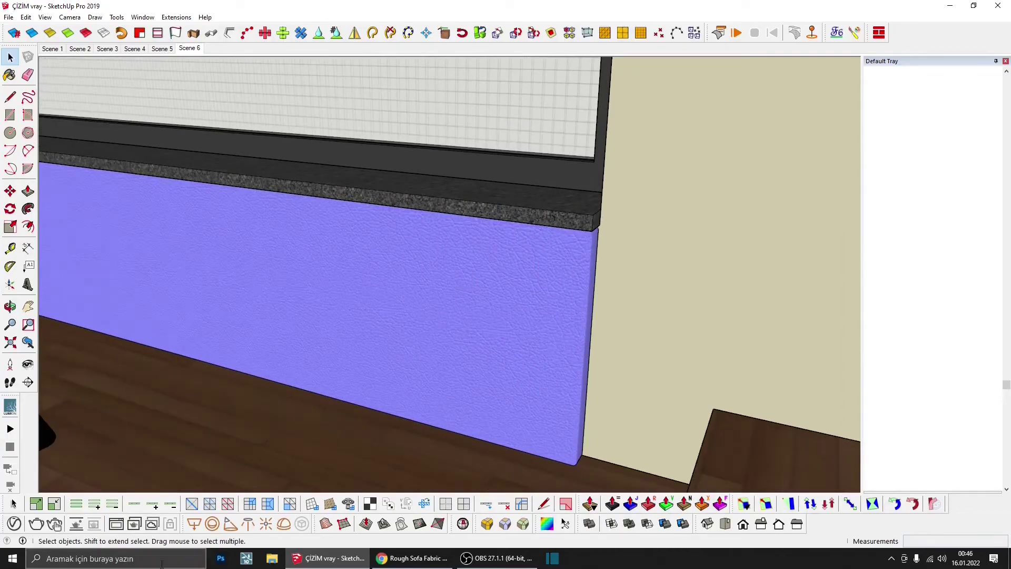
left_click(14, 523)
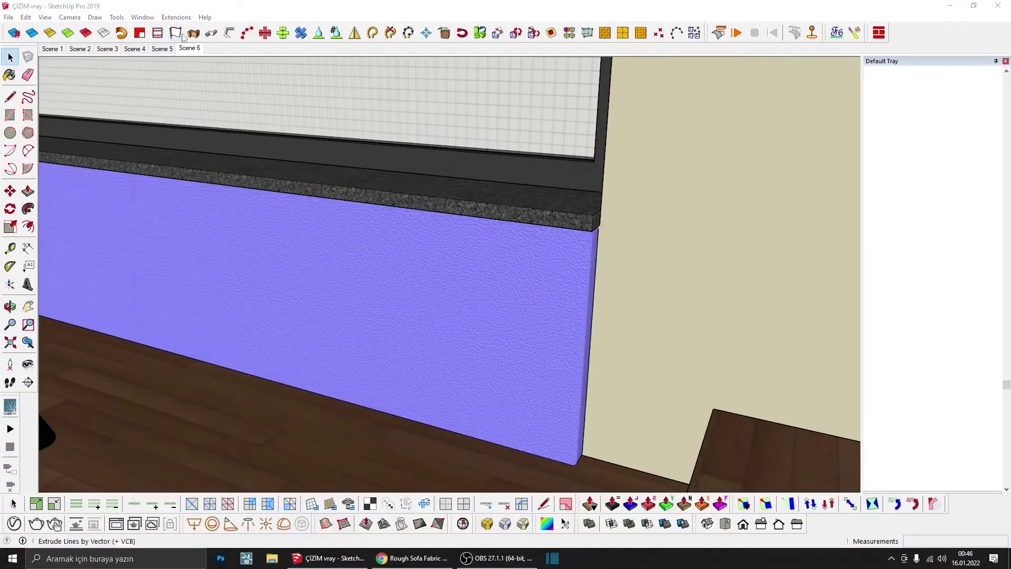
left_click(189, 48)
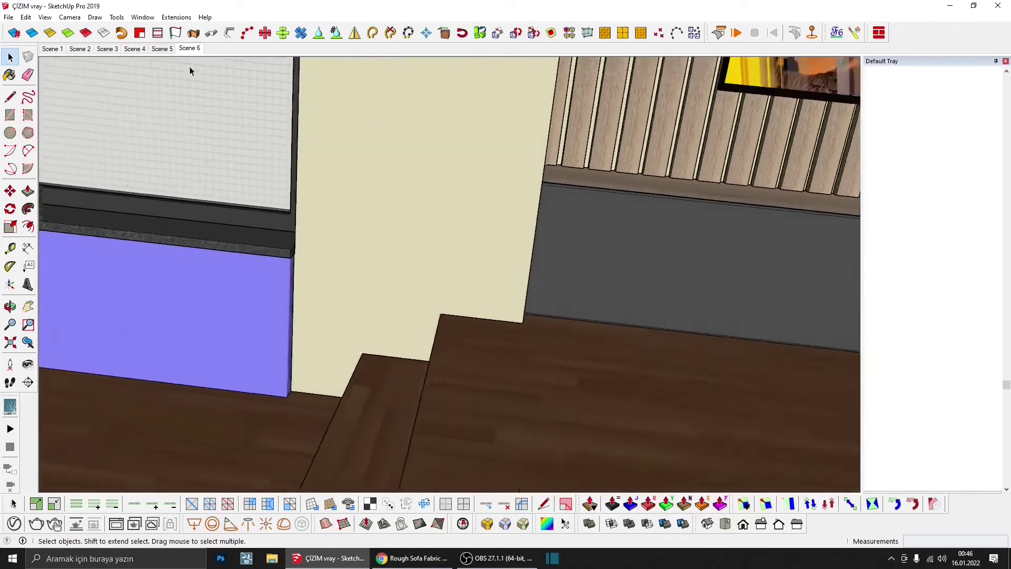
- Disable Material Override in V-Ray settings, start a test render and maximize the frame buffer
left_click(470, 202)
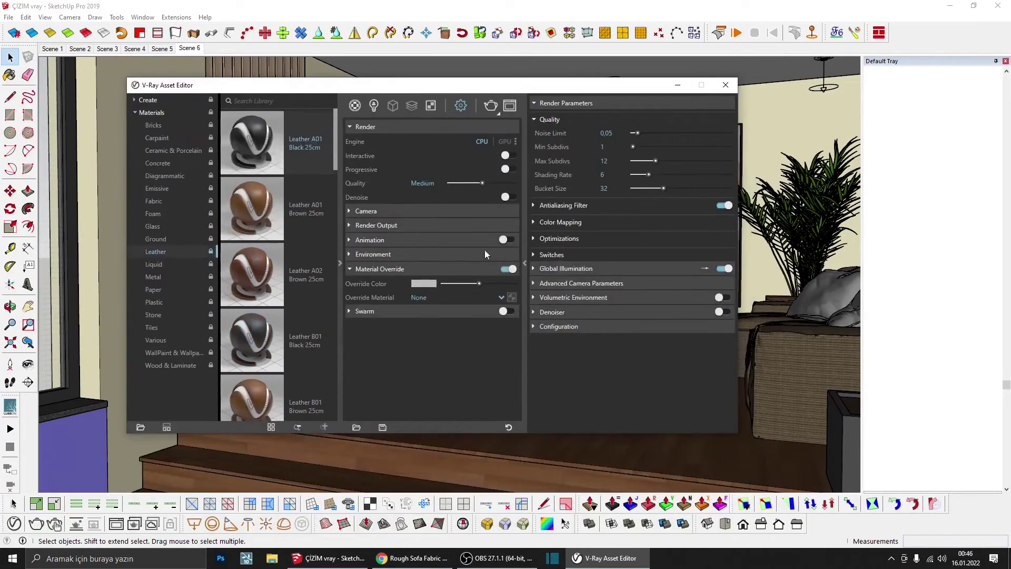
left_click(505, 271)
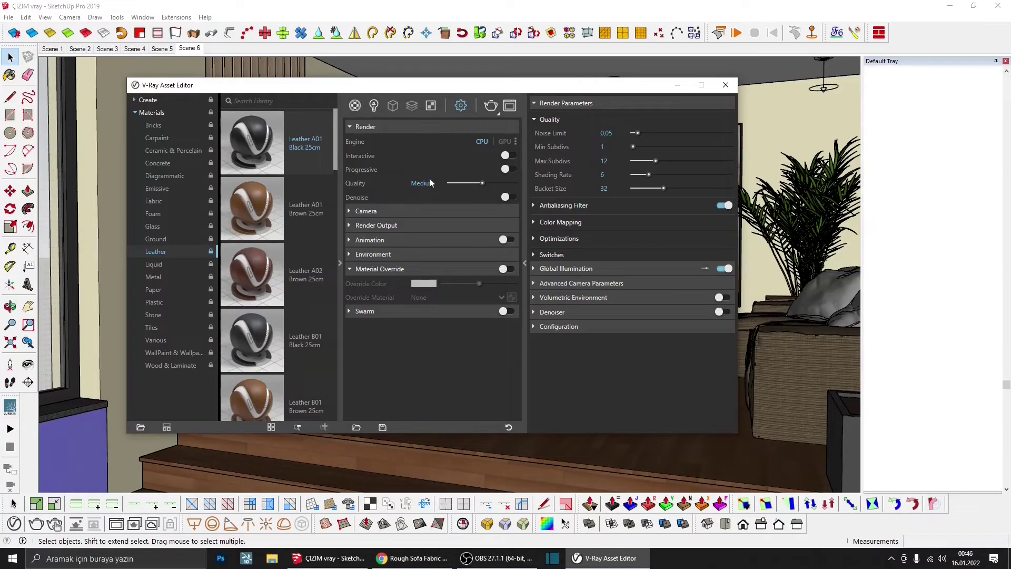
left_click(401, 127)
left_click(417, 201)
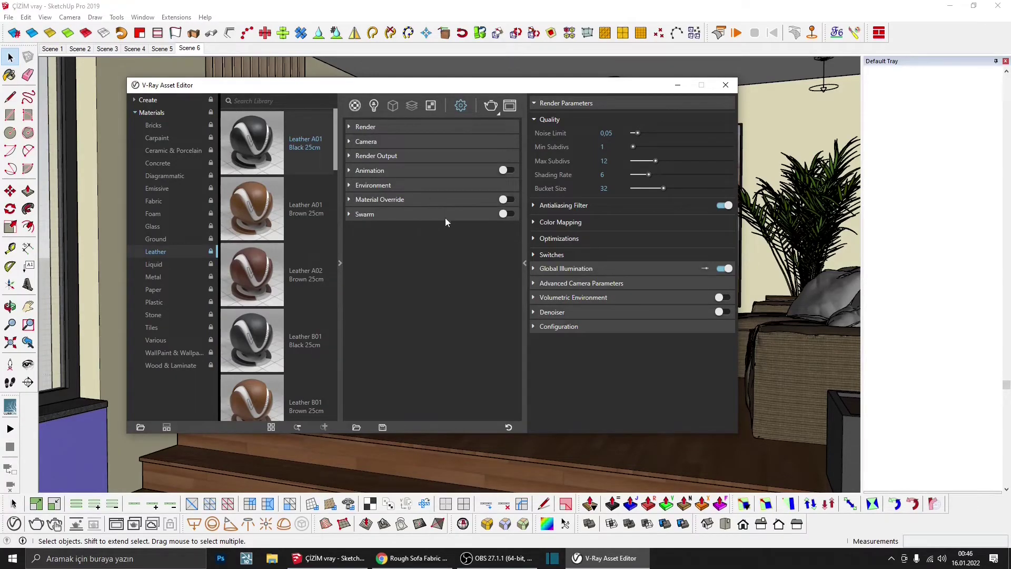
left_click(490, 105)
left_click(685, 145)
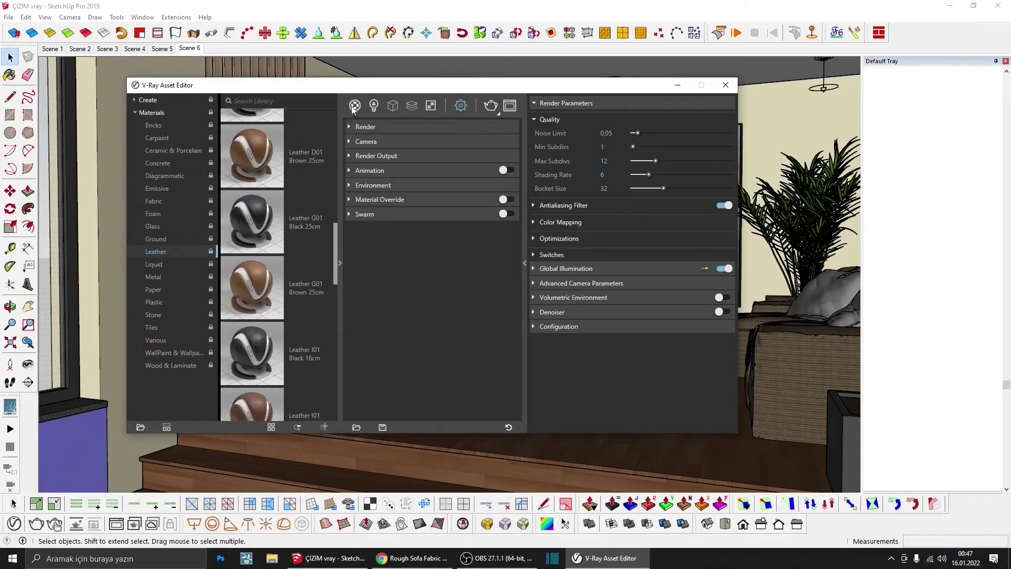
left_click(355, 106)
- Set the Stucco_J01_Color_50cm wall texture width to 75 cm and go back to Scene 6
scroll(427, 316, "down", 5)
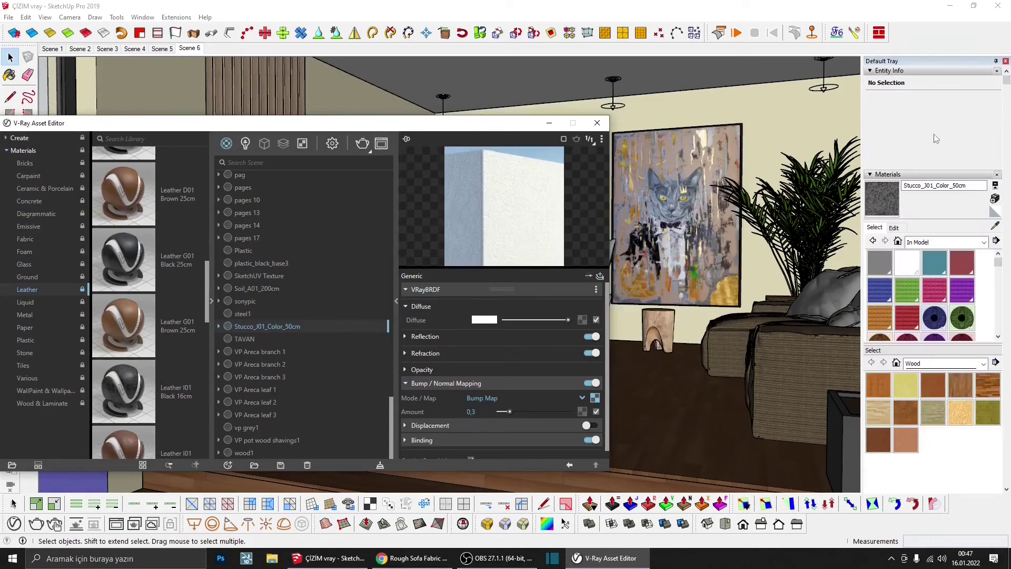
left_click(882, 199)
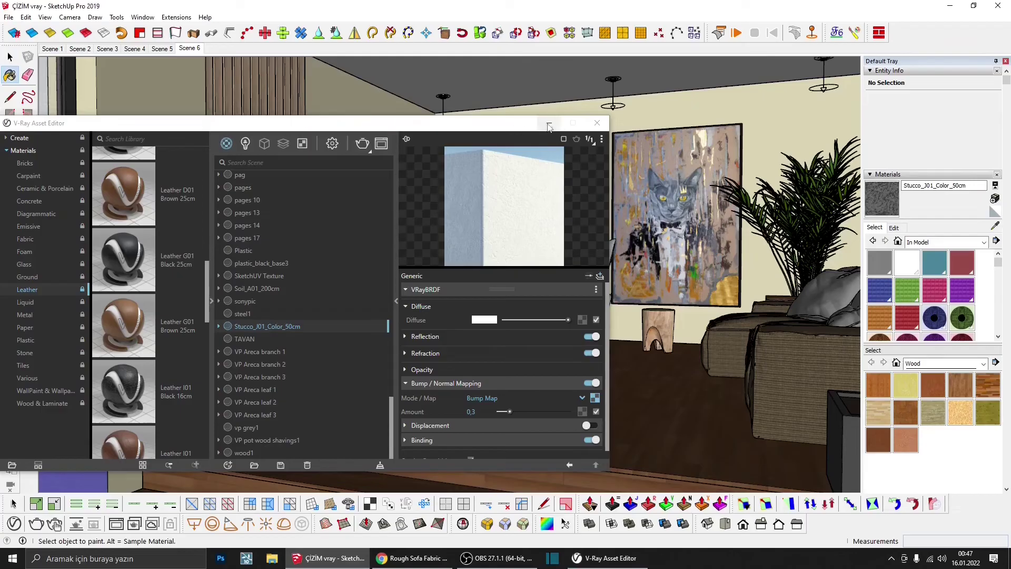
left_click(548, 127)
key("space")
key("ctrl+a")
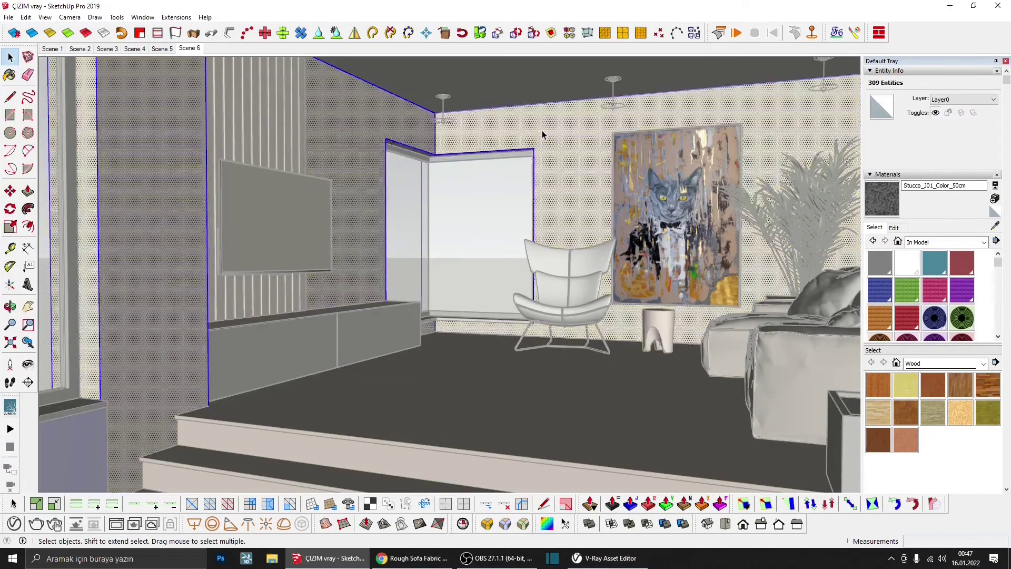
middle_click_drag(542, 131, 538, 204)
key("b")
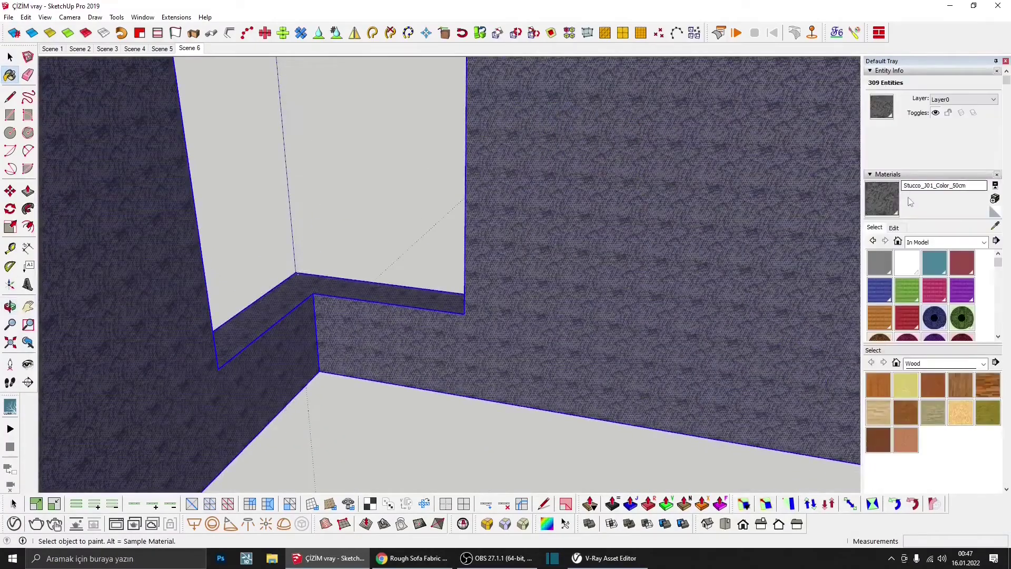
left_click(894, 227)
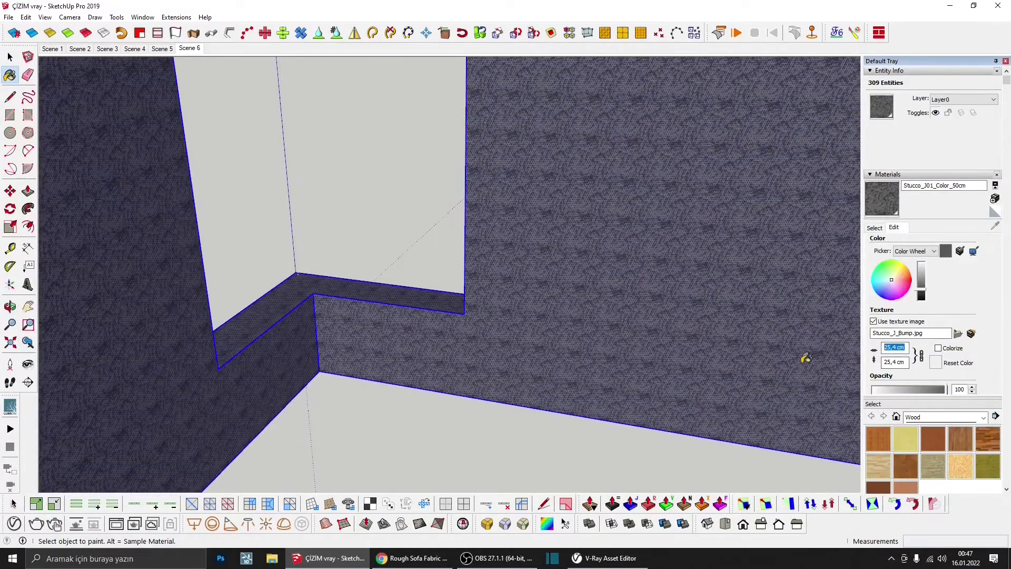
type("75")
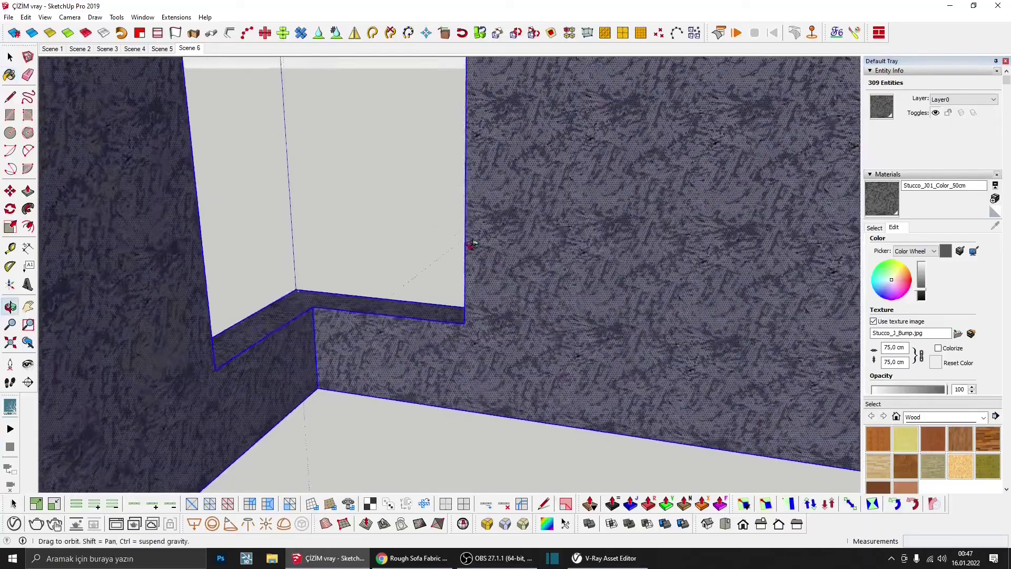
left_click(189, 49)
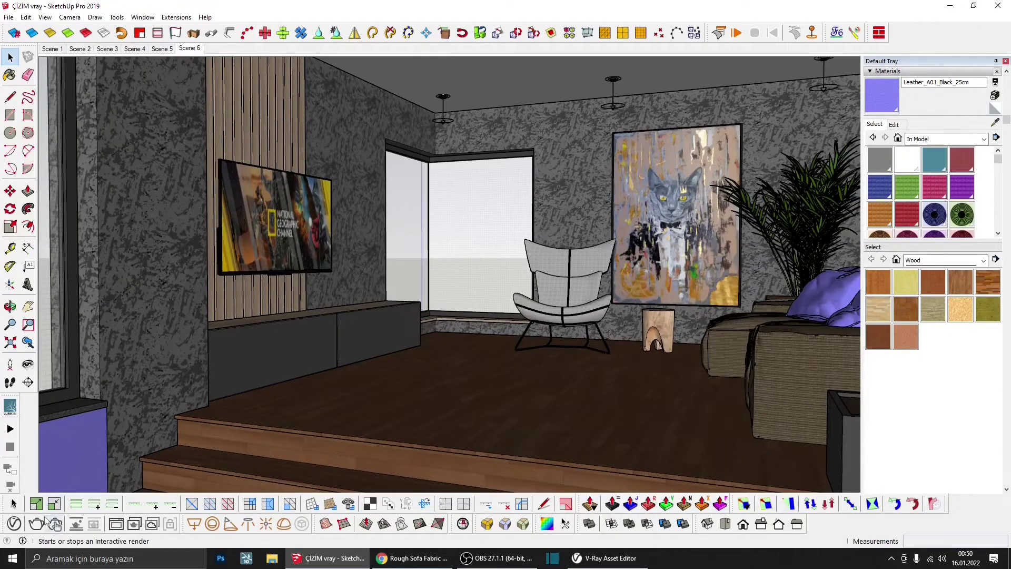
- Start the V-Ray render of Scene 6 and maximize the frame buffer window
left_click(36, 523)
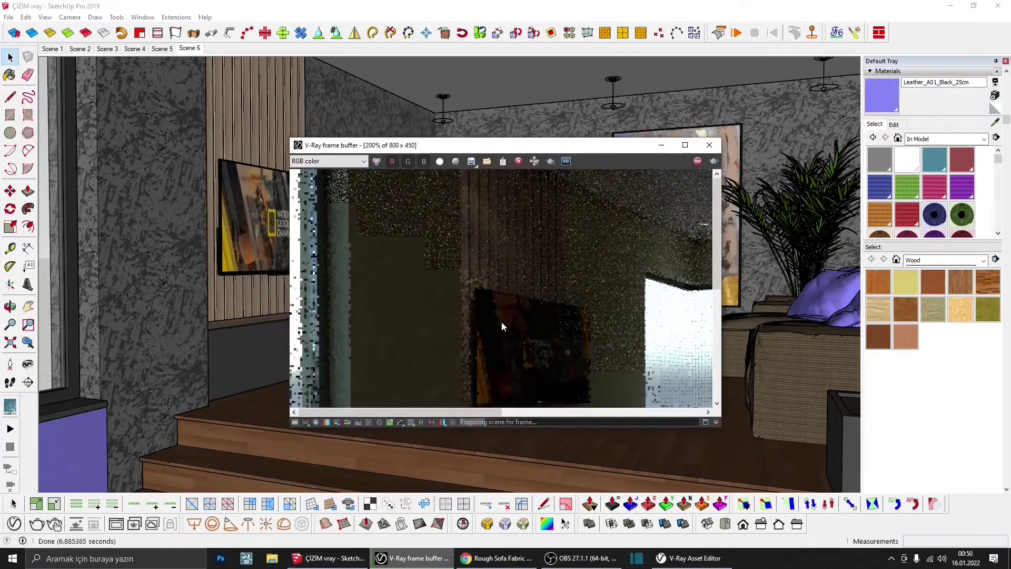
key("super+Up")
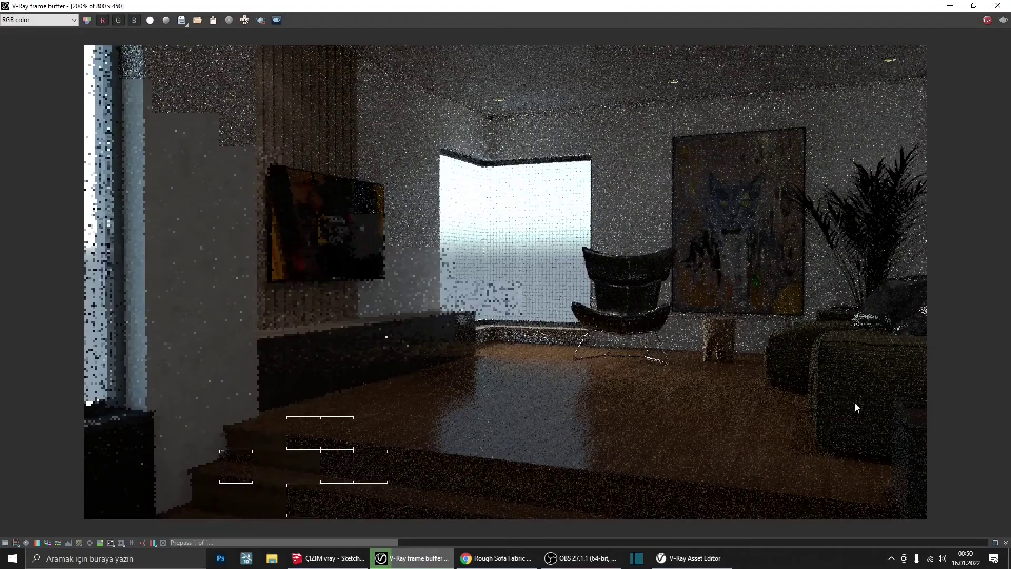
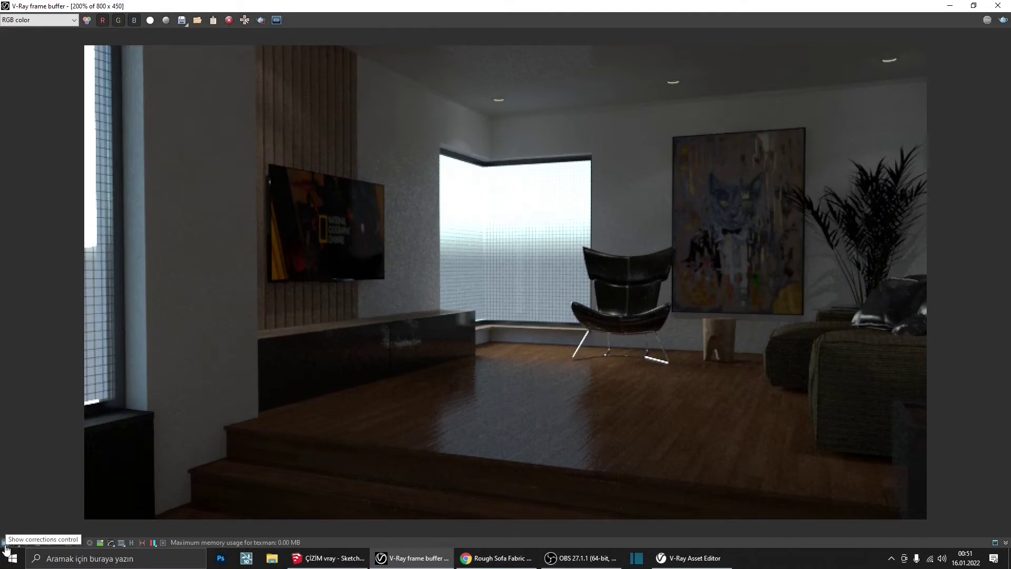
- Apply a frame-buffer exposure correction: Exposure 1.68, Highlight Burn 0.35, Contrast -0.06
left_click(4, 544)
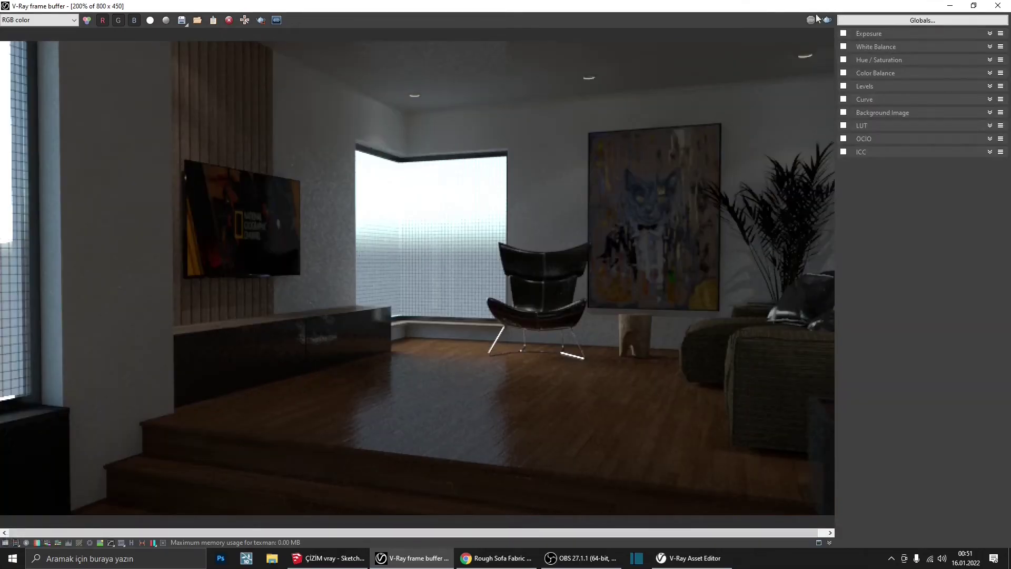
left_click(844, 34)
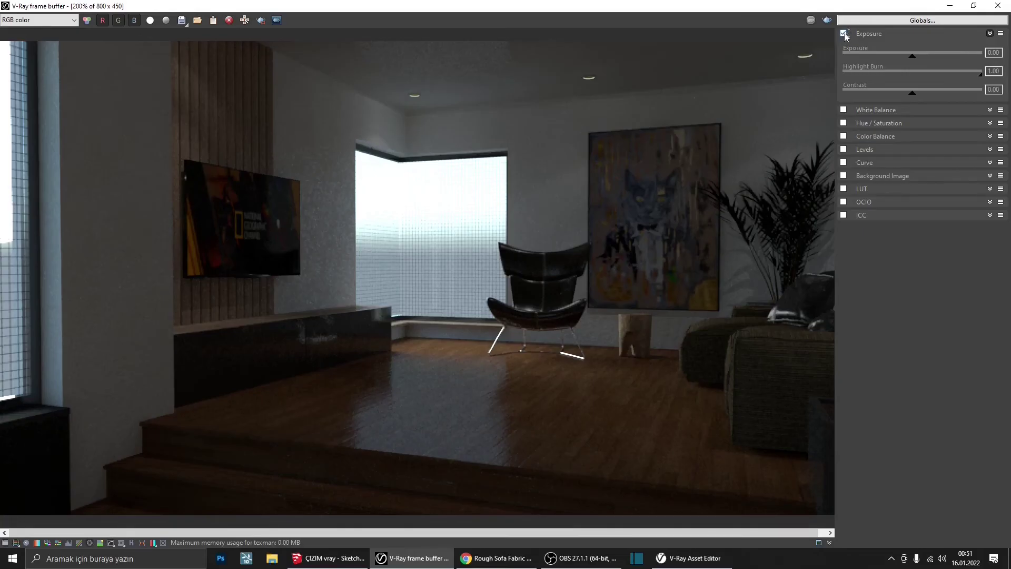
left_click_drag(912, 60, 927, 59)
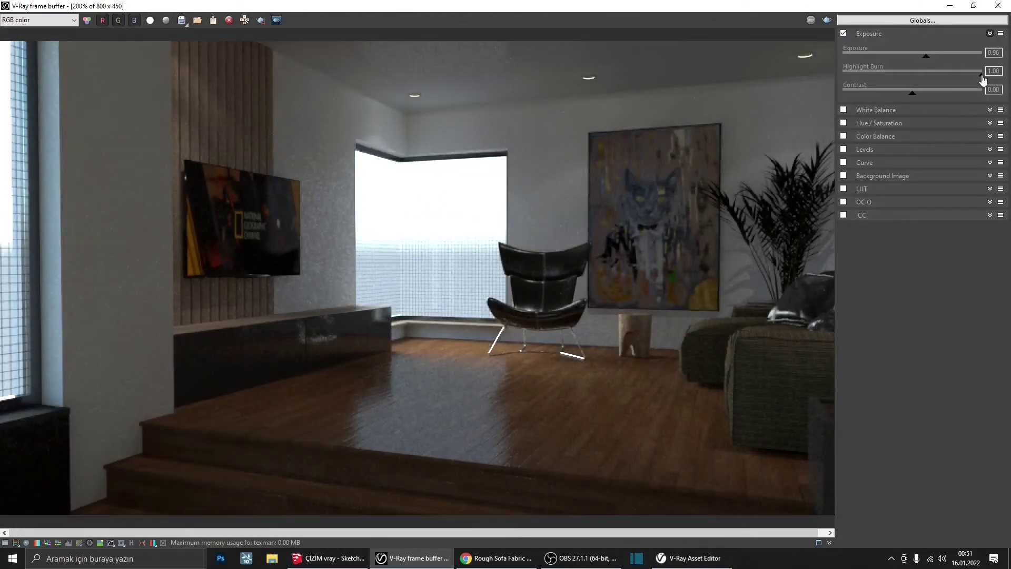
mouse_move(983, 76)
left_mouse_down()
mouse_move(891, 81)
mouse_move(936, 56)
left_mouse_up()
left_click_drag(913, 92, 913, 94)
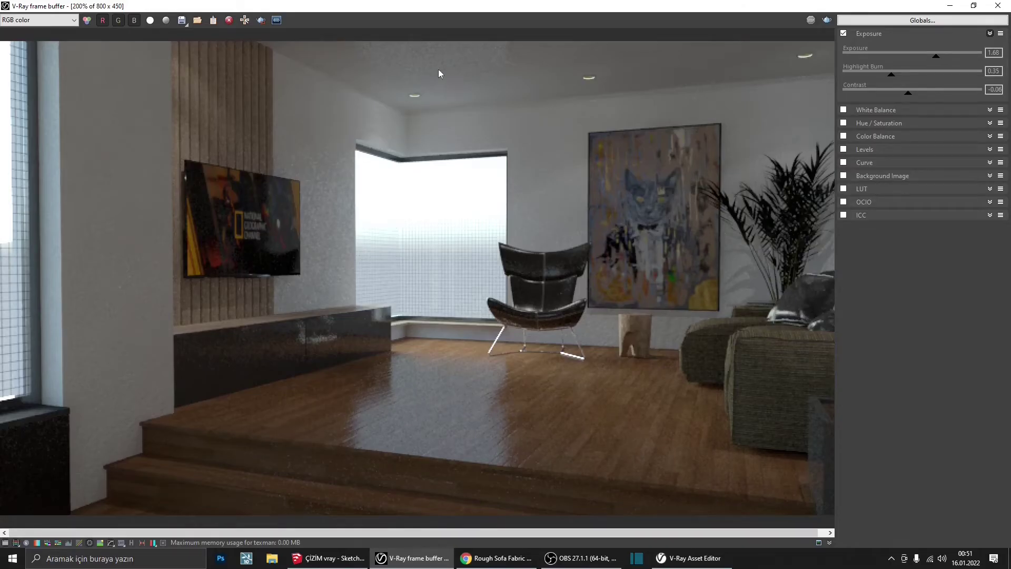
- Sample Material2 and make it black with a darker reflection and 0.8 glossiness
left_click(1002, 9)
key("b")
left_click(368, 289)
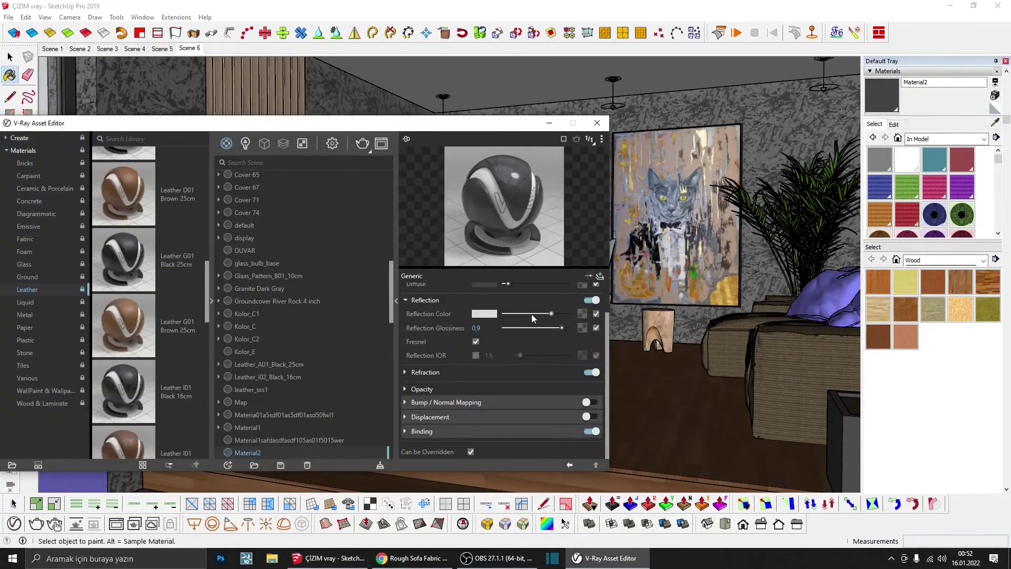
mouse_move(550, 349)
left_mouse_down()
mouse_move(541, 351)
mouse_move(556, 365)
mouse_move(535, 350)
left_mouse_up()
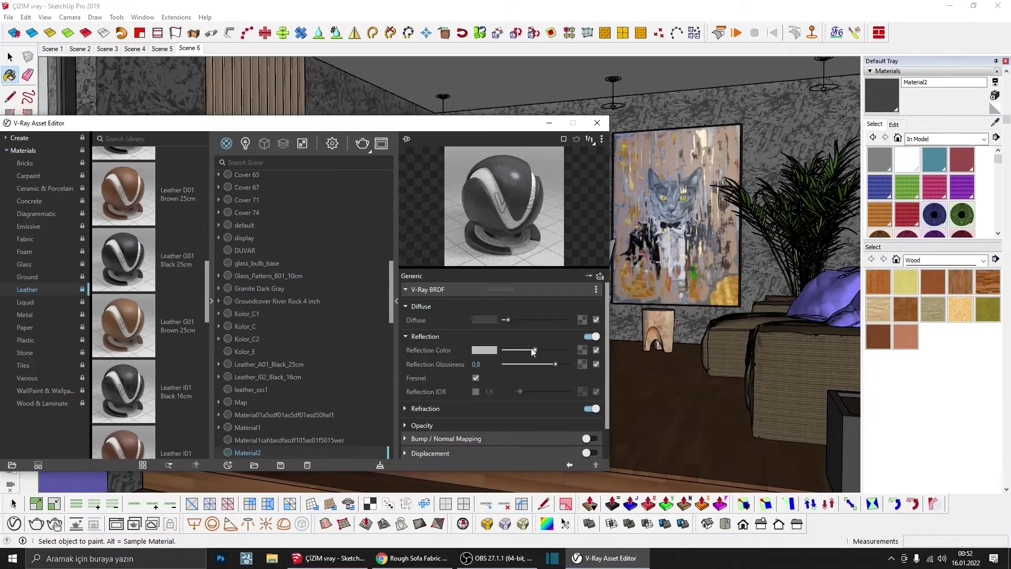
left_click_drag(506, 320, 504, 319)
left_click_drag(535, 350, 525, 350)
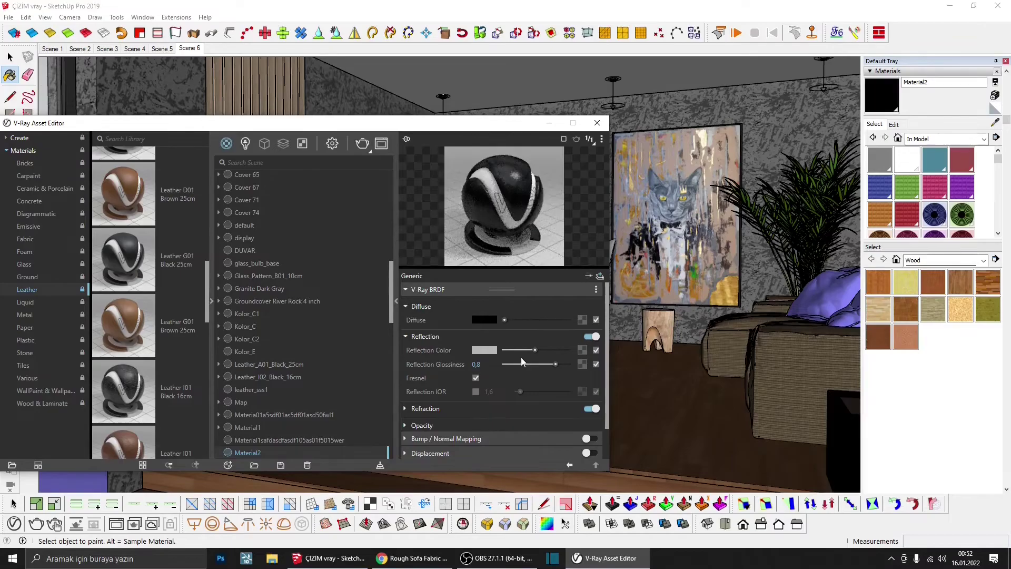
left_click(597, 123)
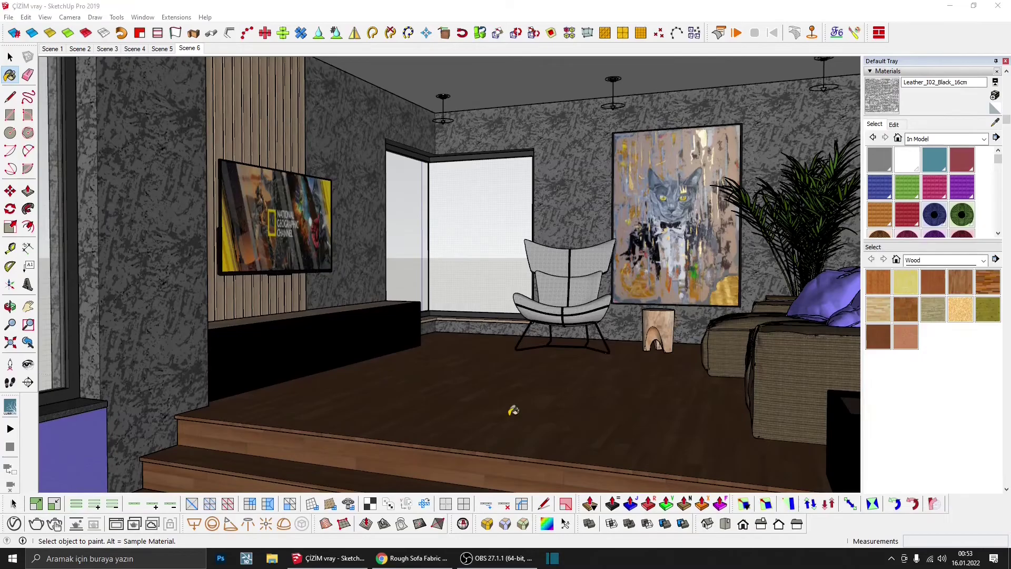
- Reopen the last render full screen to compare the dark material, then close it
left_click(116, 523)
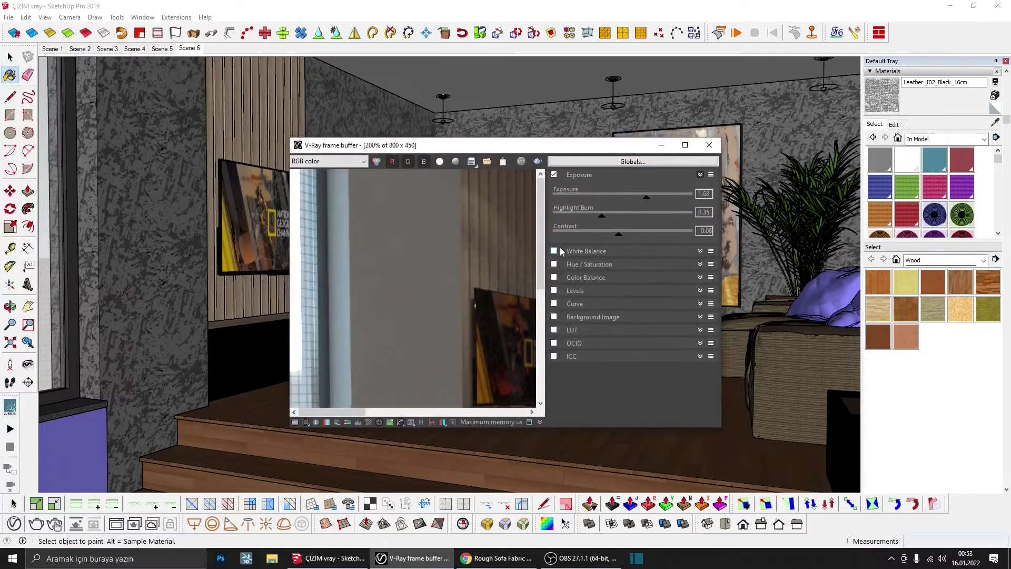
left_click(685, 145)
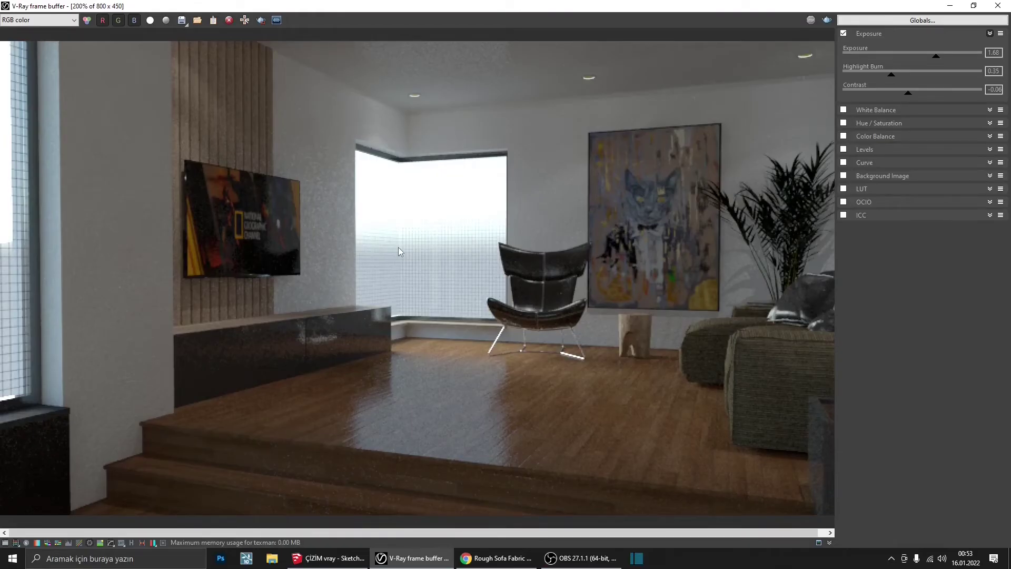
left_click(997, 6)
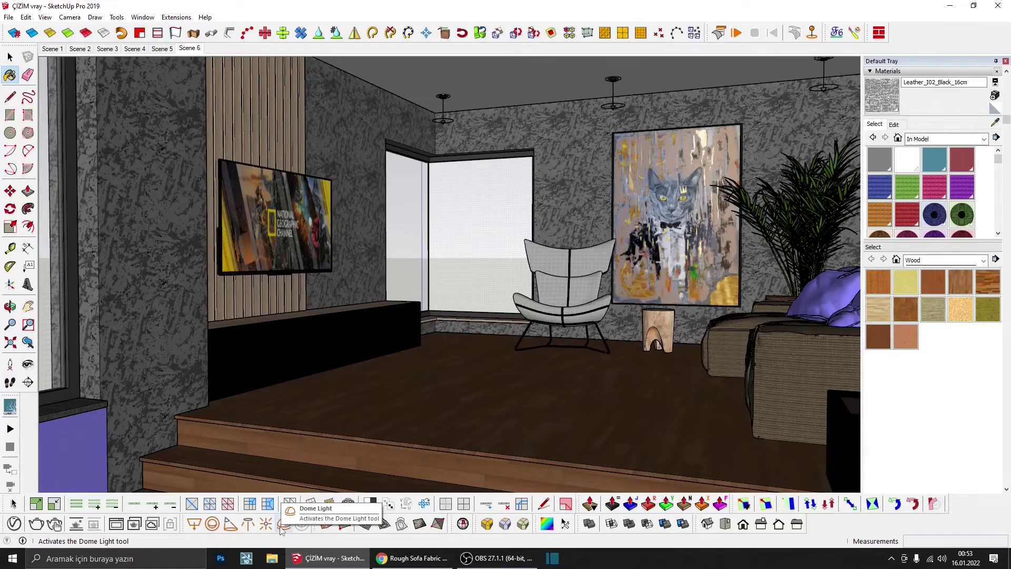
- Place a V-Ray dome light on the living-room floor and select it
left_click(284, 524)
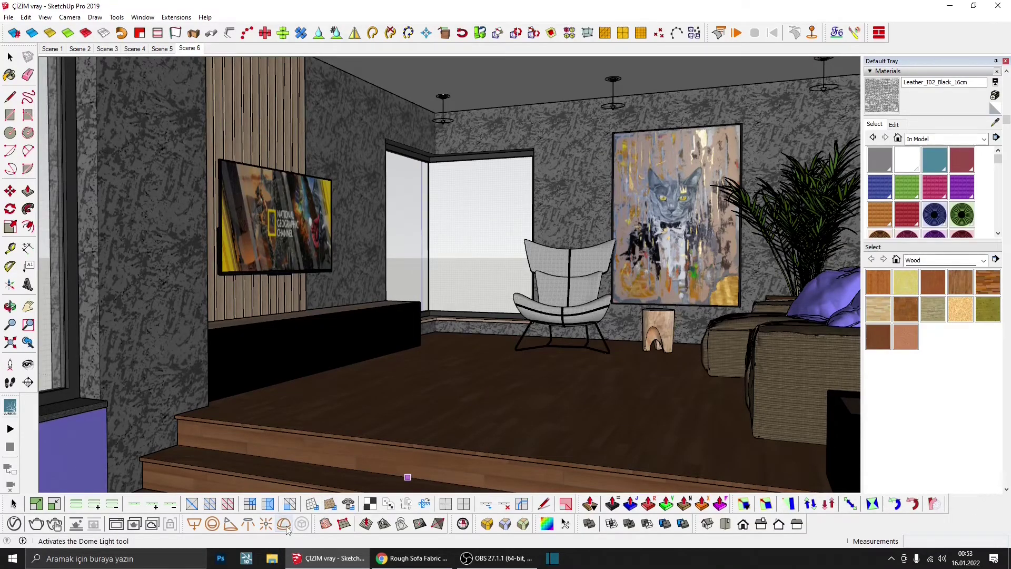
left_click(479, 396)
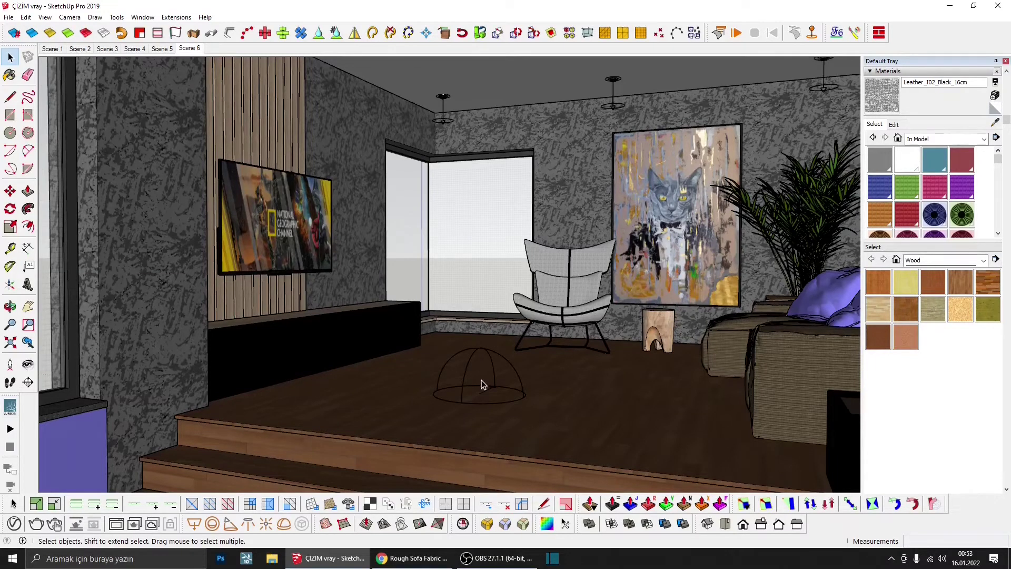
left_click(495, 377)
middle_click_drag(501, 377, 519, 452)
- Rotate the dome light about its centre and open its Hemisphere settings
left_click(10, 209)
left_click(483, 447)
left_click(506, 434)
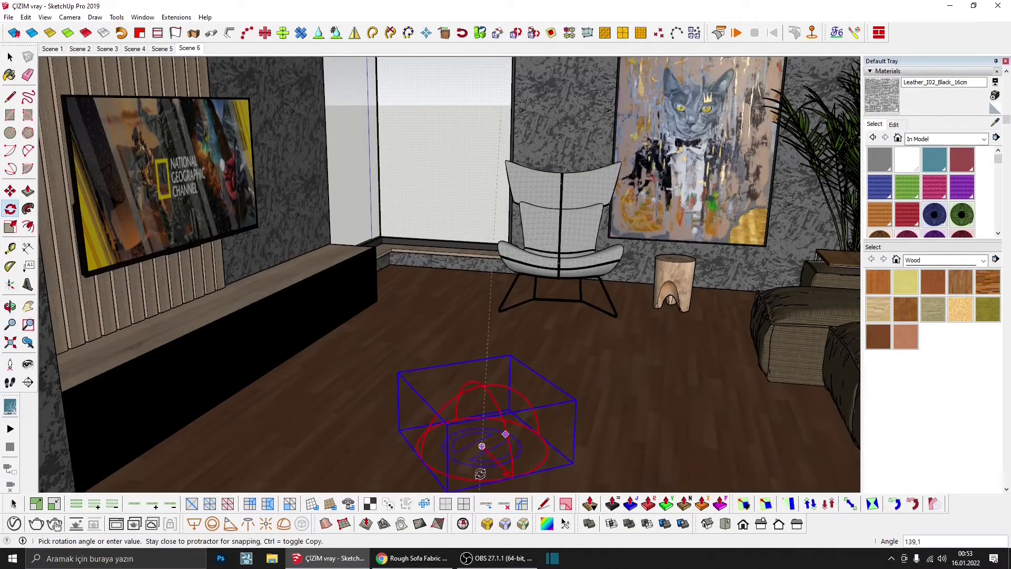
left_click(482, 474)
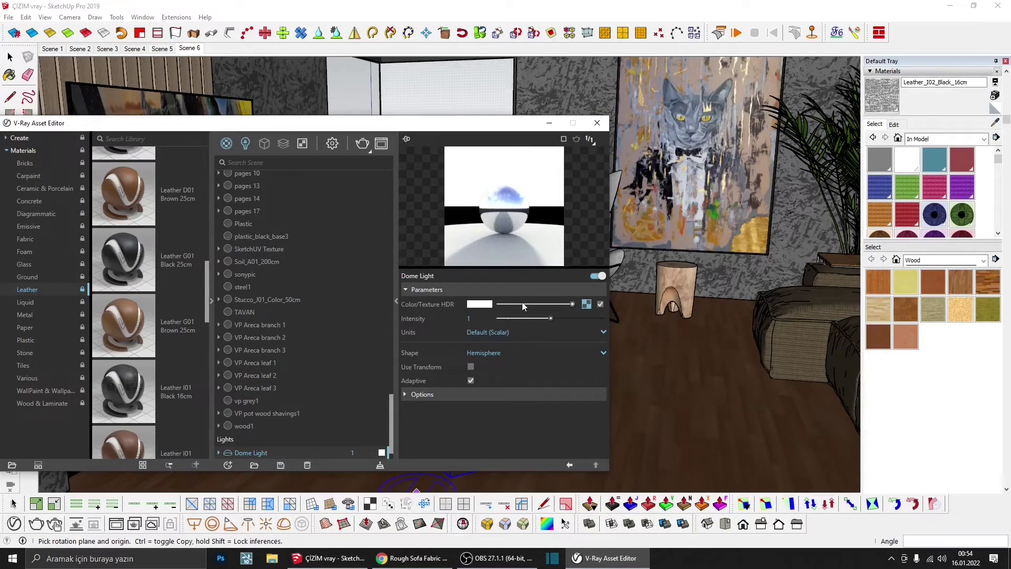
- Load snowy_park_01_2k as the dome light texture with sRGB colour space
left_click(587, 304)
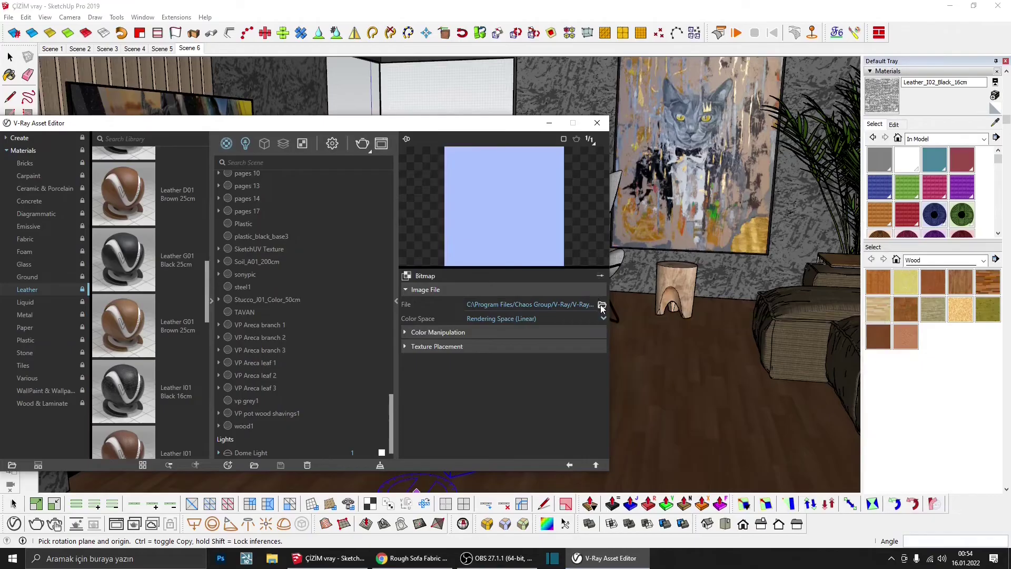
left_click(601, 305)
left_click(128, 337)
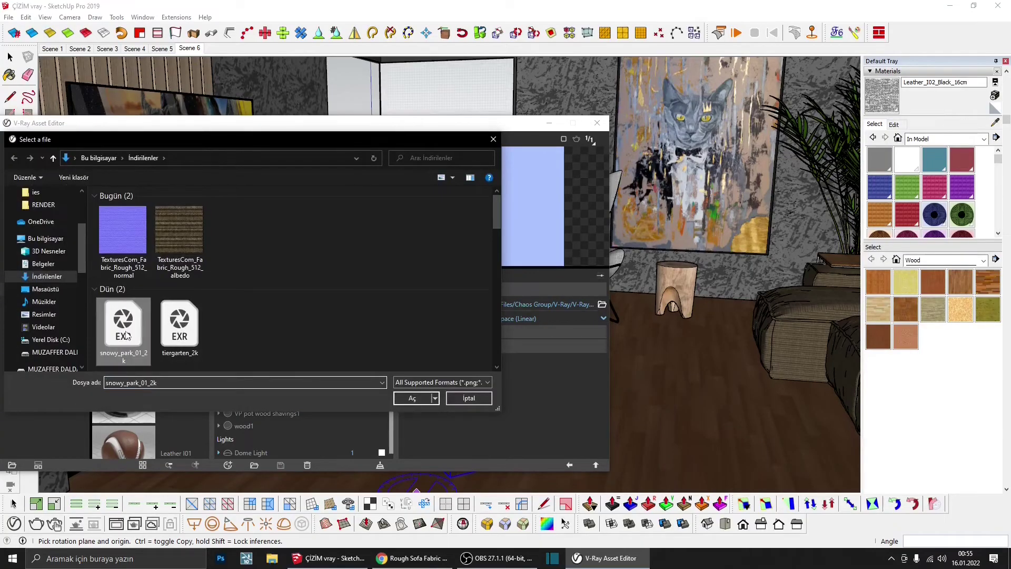
mouse_move(148, 322)
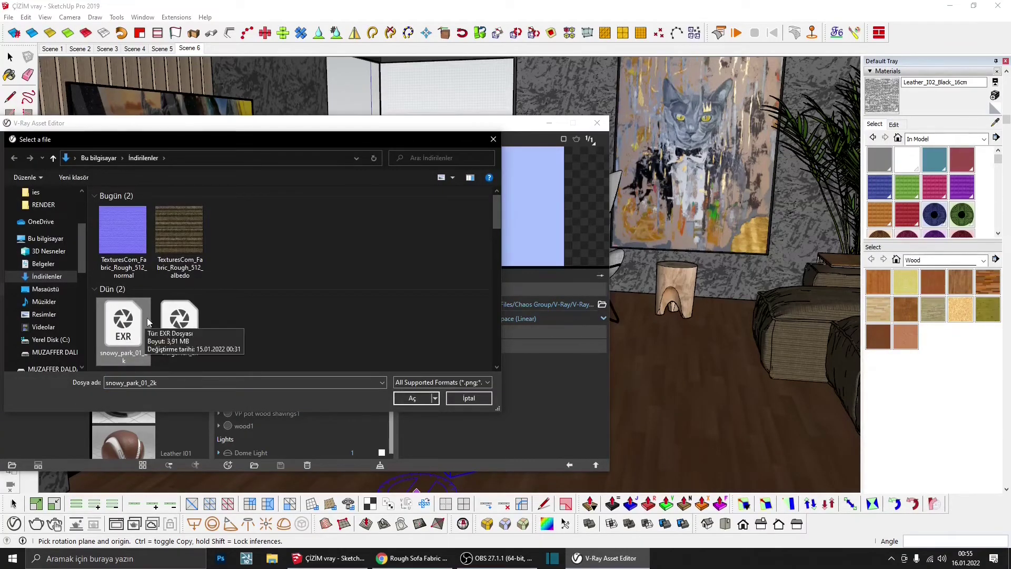
left_click(412, 398)
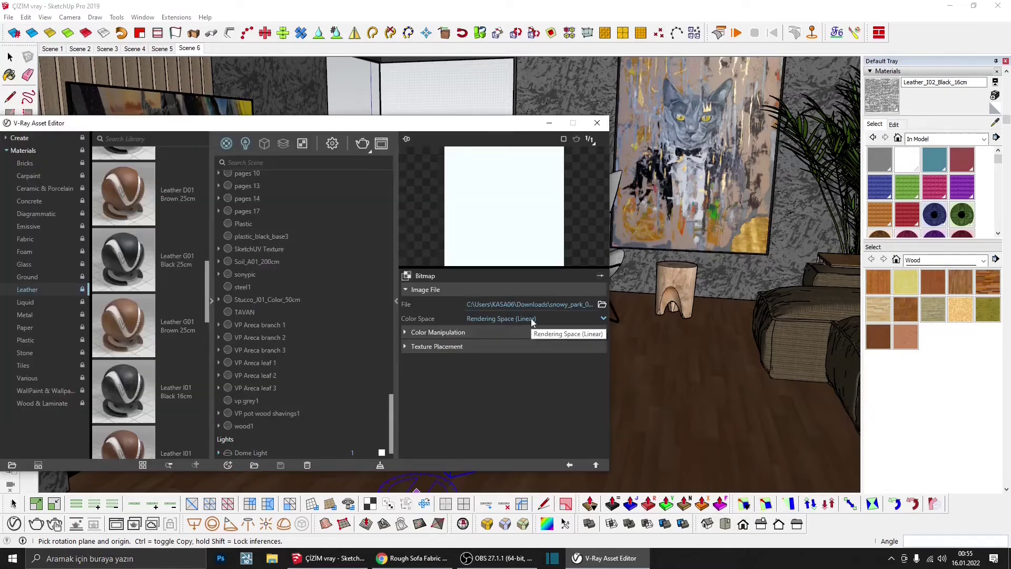
left_click(533, 321)
left_click(532, 330)
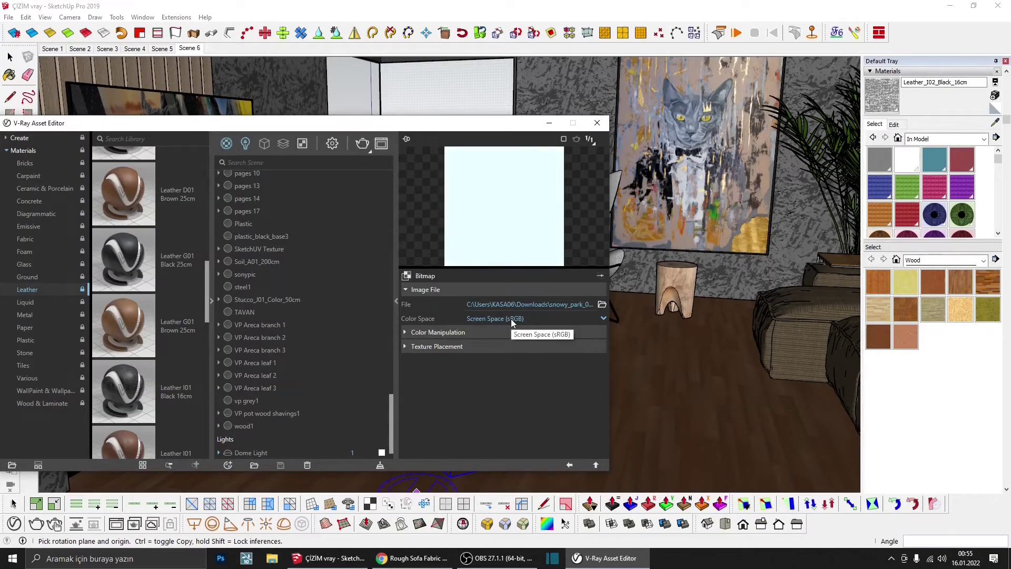
left_click(511, 318)
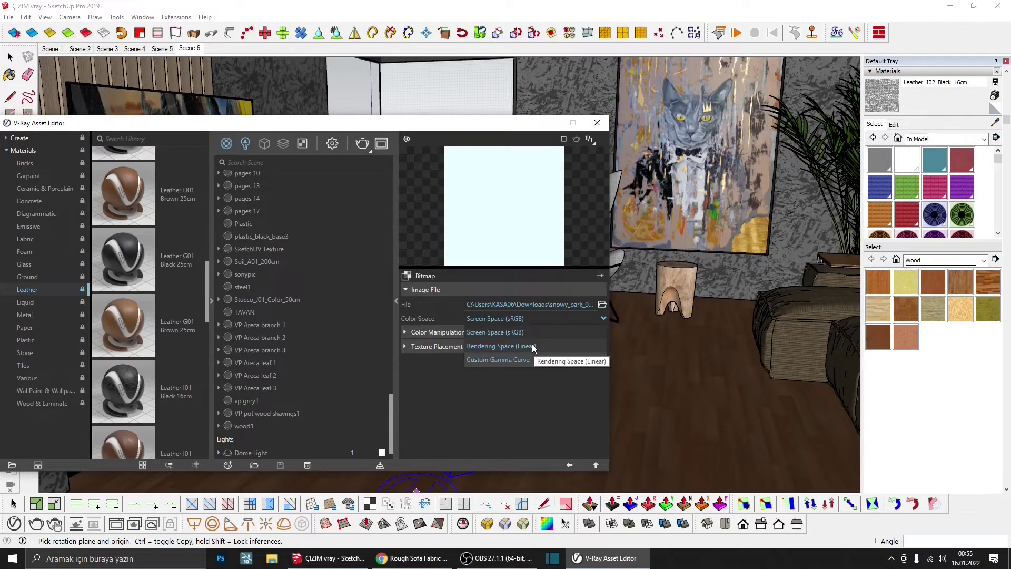
left_click(530, 328)
left_click(569, 464)
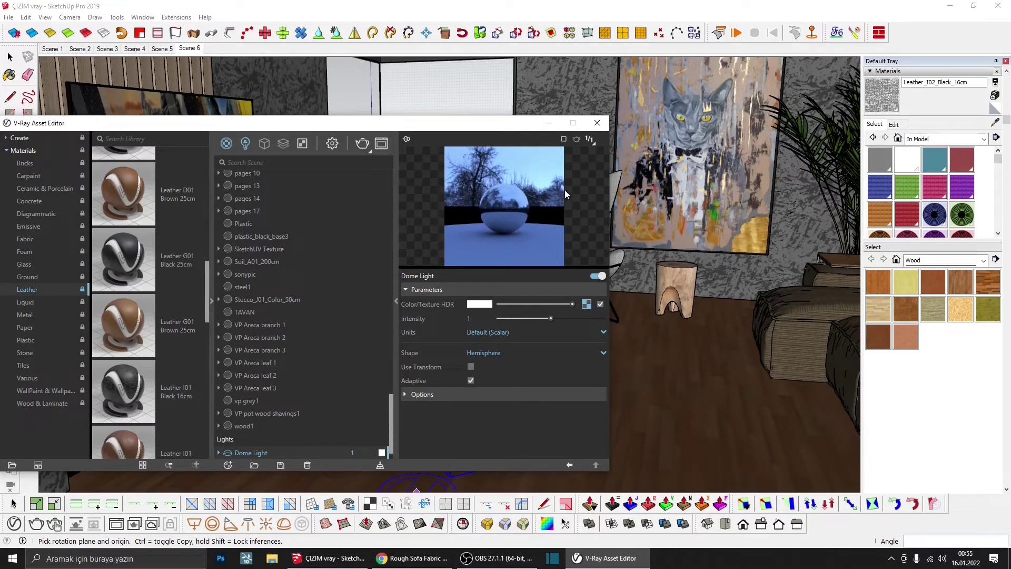
- Make the dome a full Sphere with Use Transform on and intensity 20
left_click(488, 353)
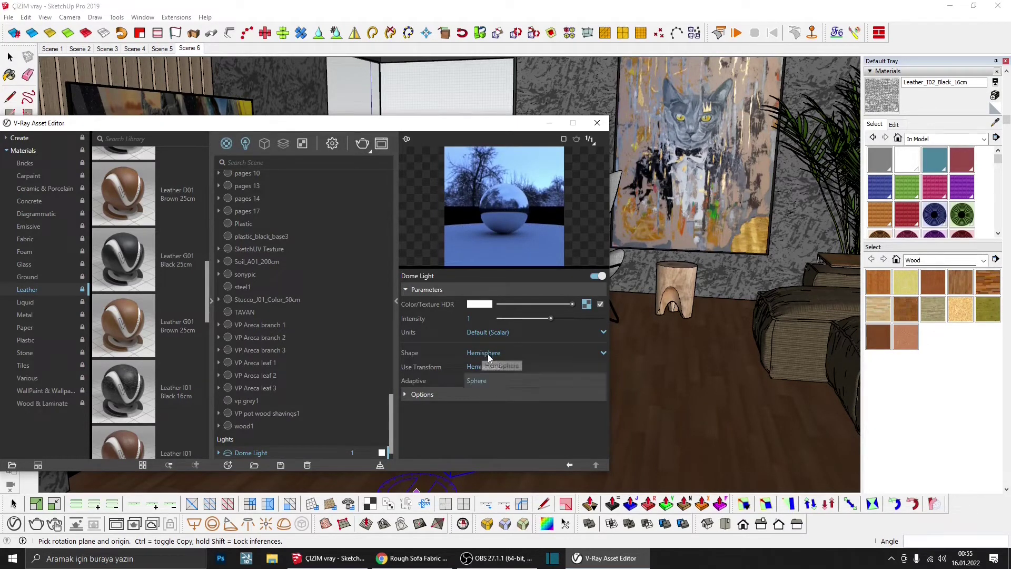
left_click(482, 387)
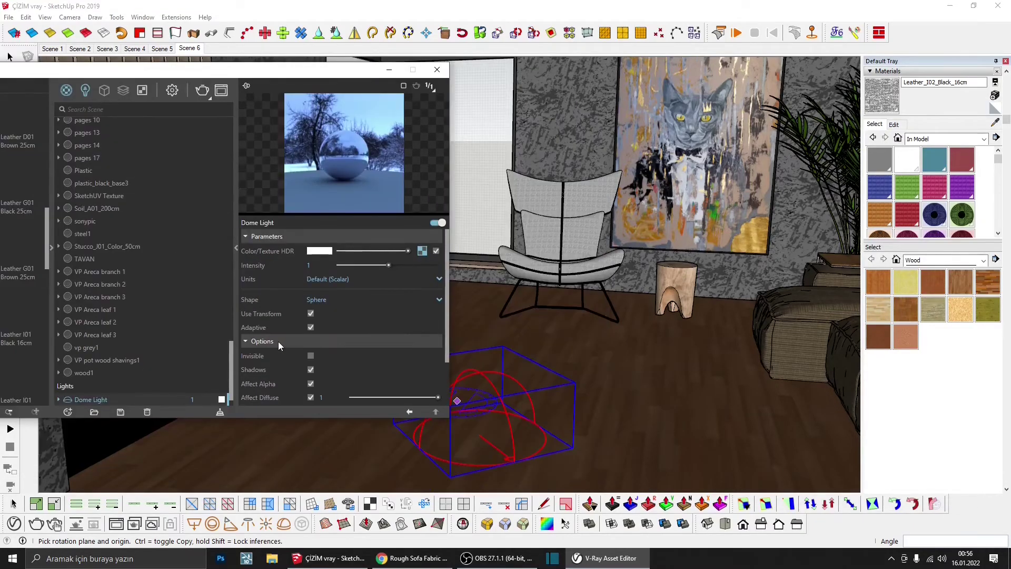
left_click(278, 342)
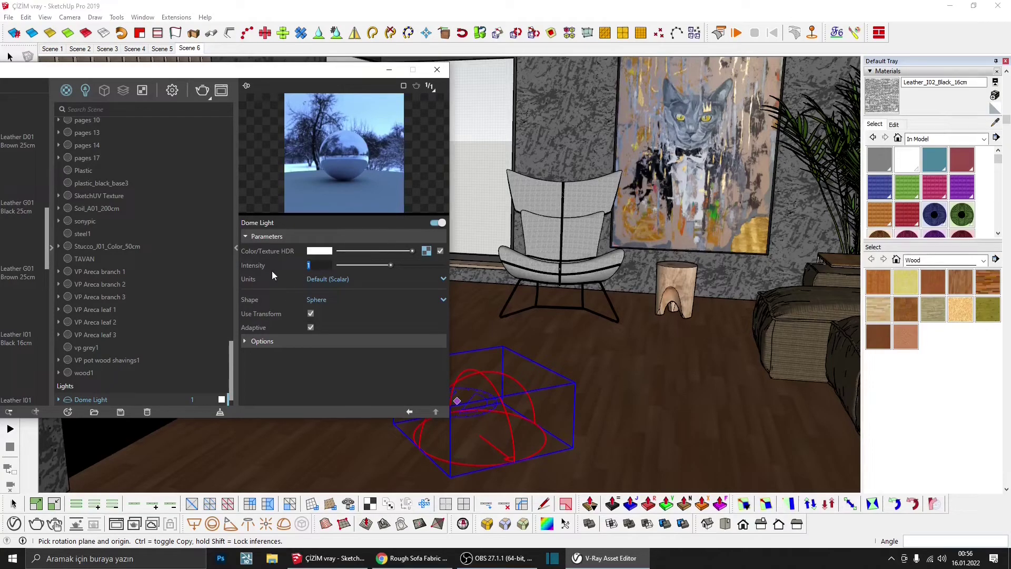
type("30")
key("Return")
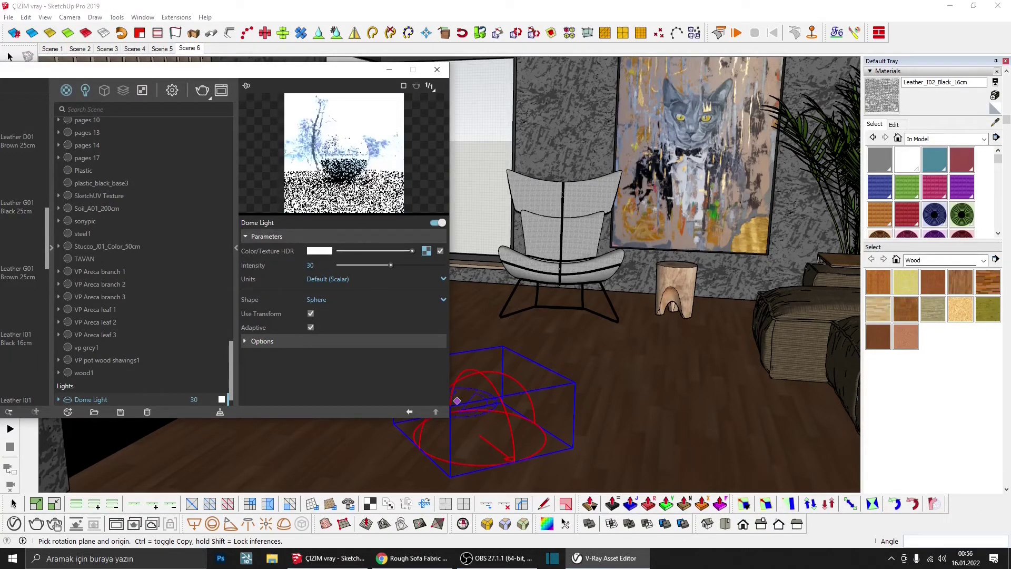
double_click(311, 265)
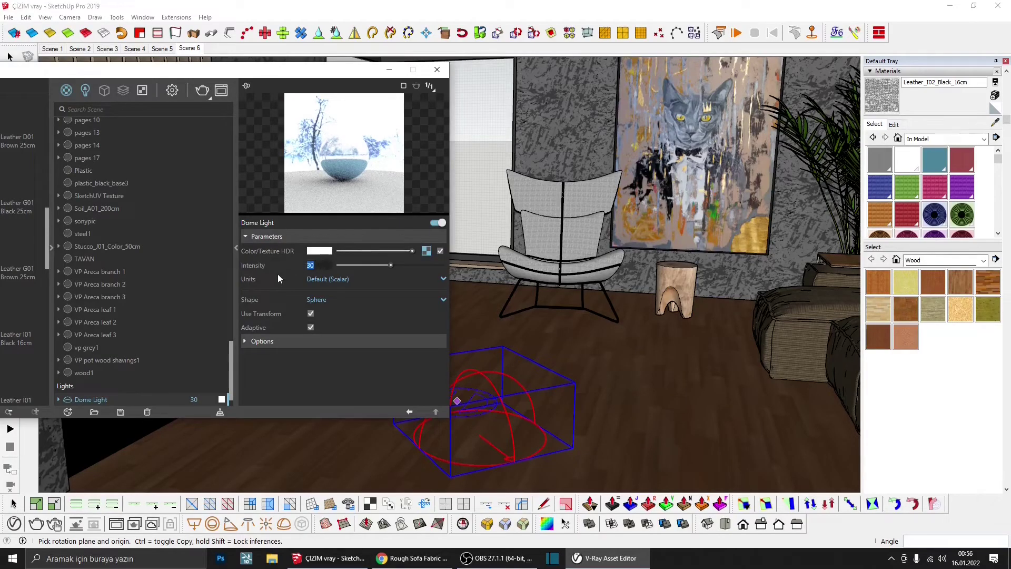
type("20")
key("Return")
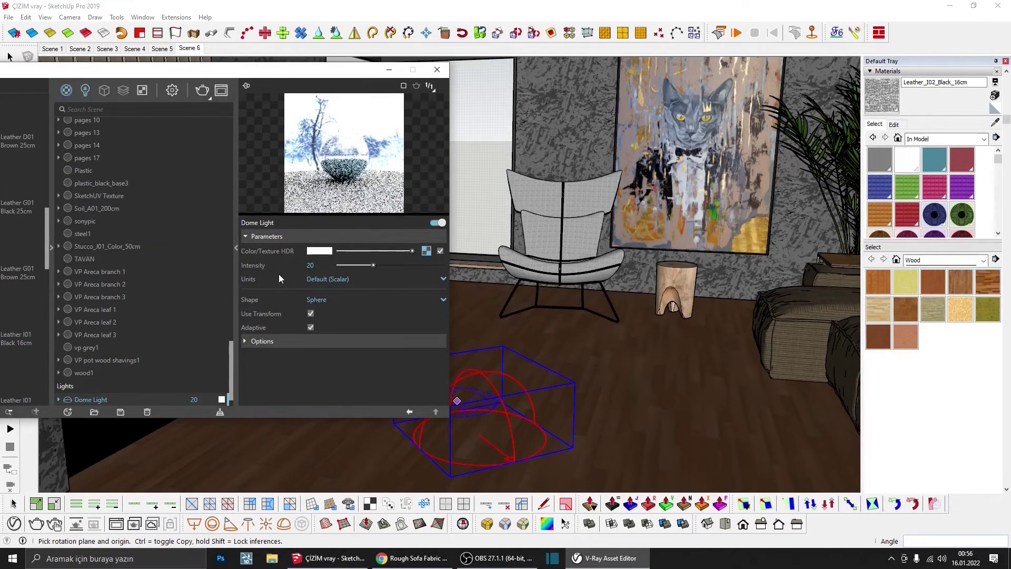
left_click(410, 413)
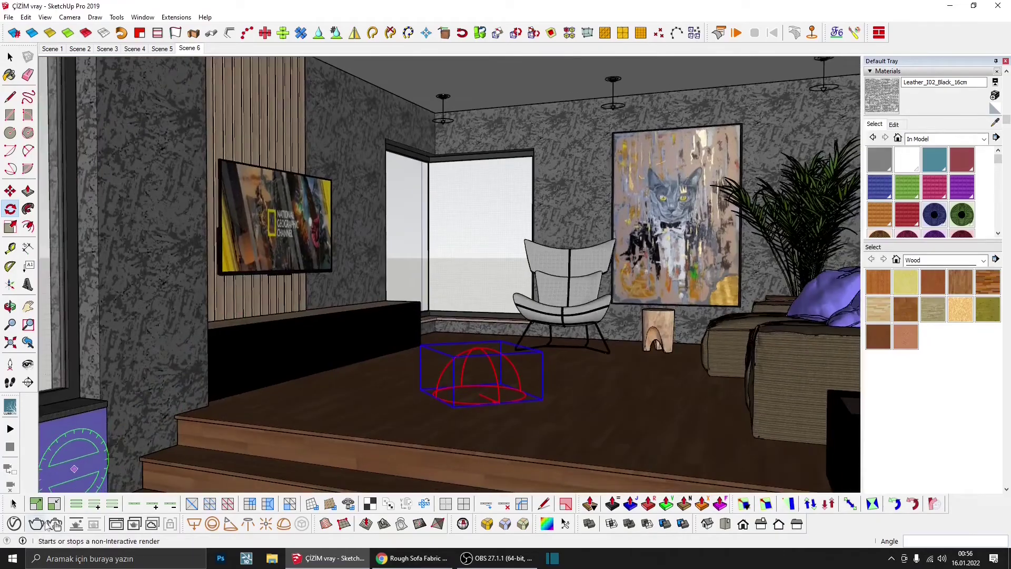
- Render a region around the corner window and armchair with the snowy dome, then minimize the frame buffer
left_click(36, 524)
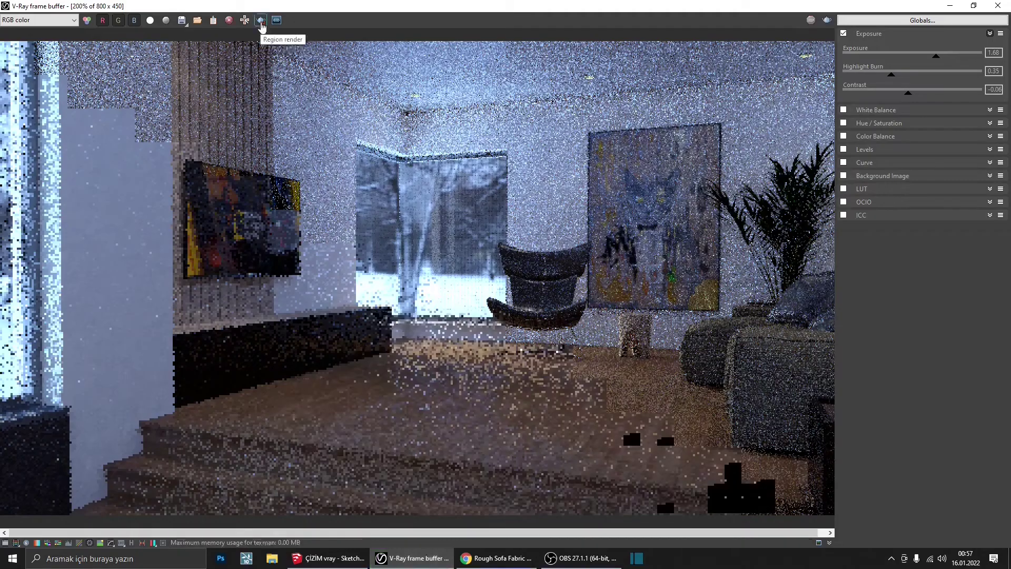
left_click(262, 26)
left_click_drag(325, 112, 544, 349)
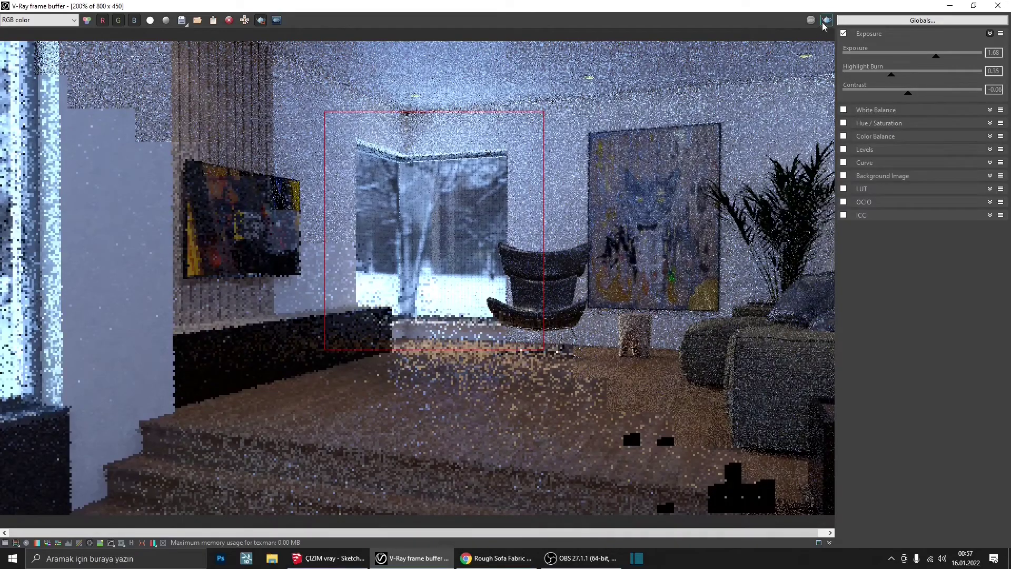
left_click(974, 5)
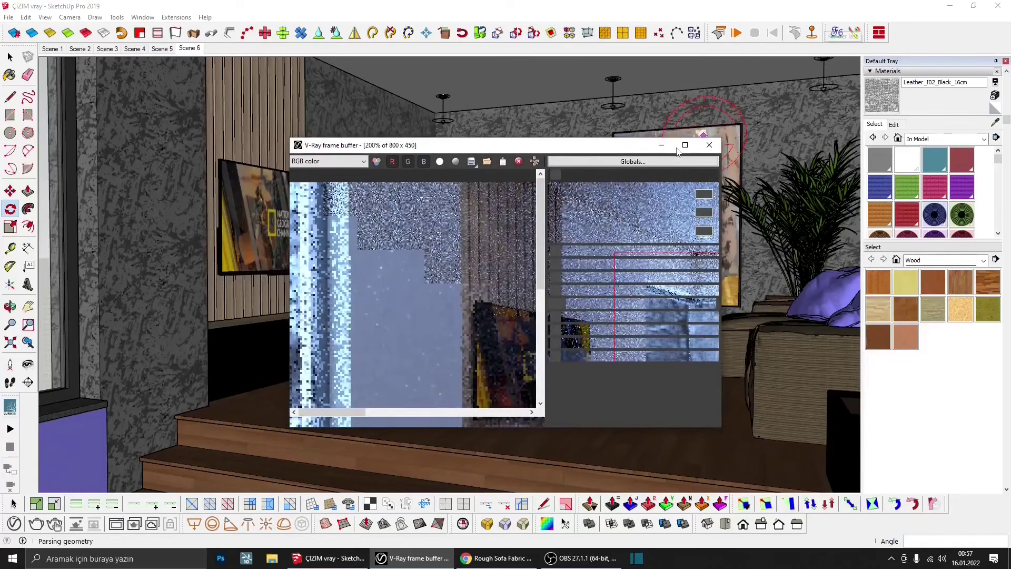
left_click(684, 145)
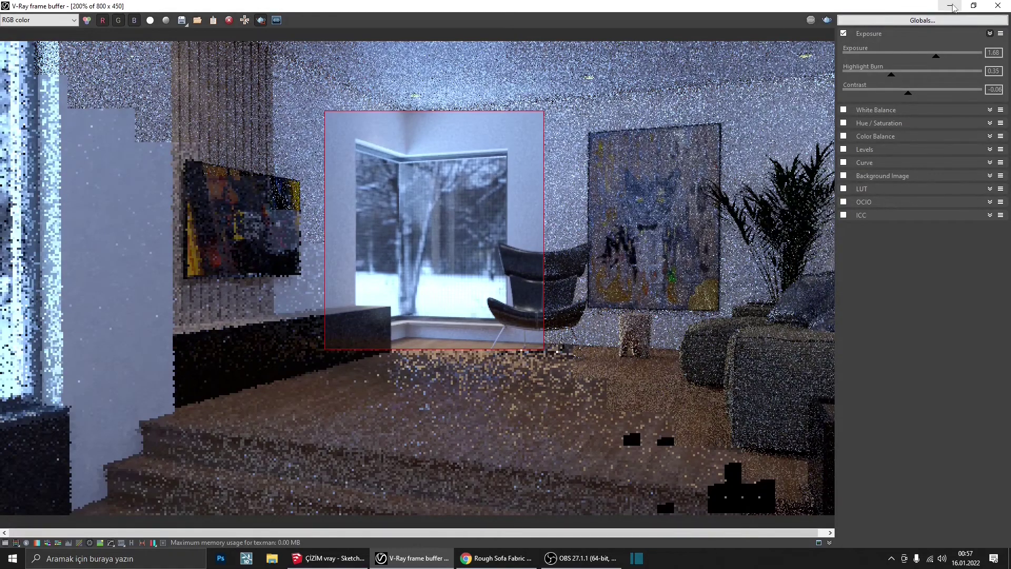
left_click(951, 6)
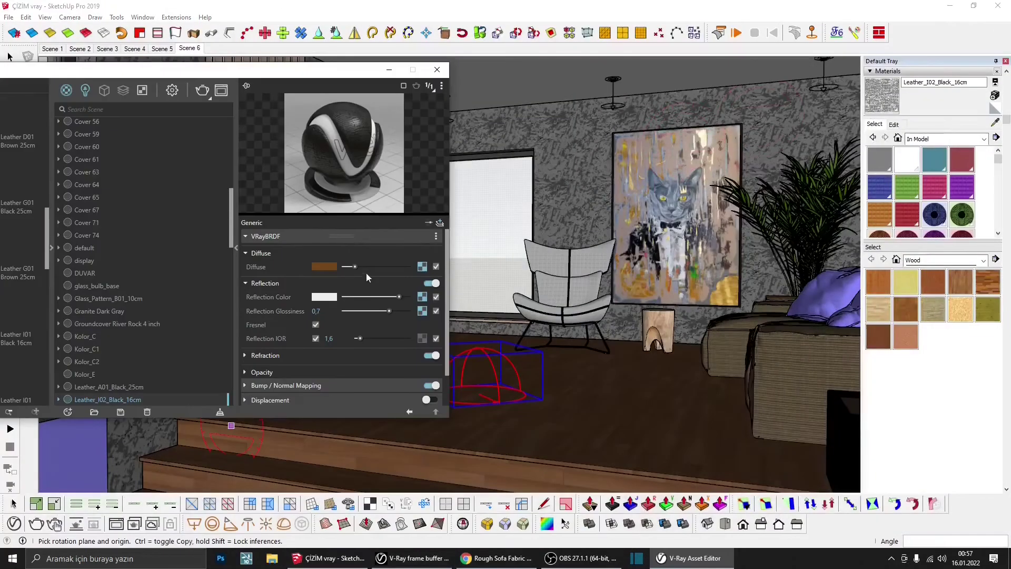
- Switch the dome light's snowy park HDR mapping from Spherical to Screen
left_click(84, 90)
left_click(426, 251)
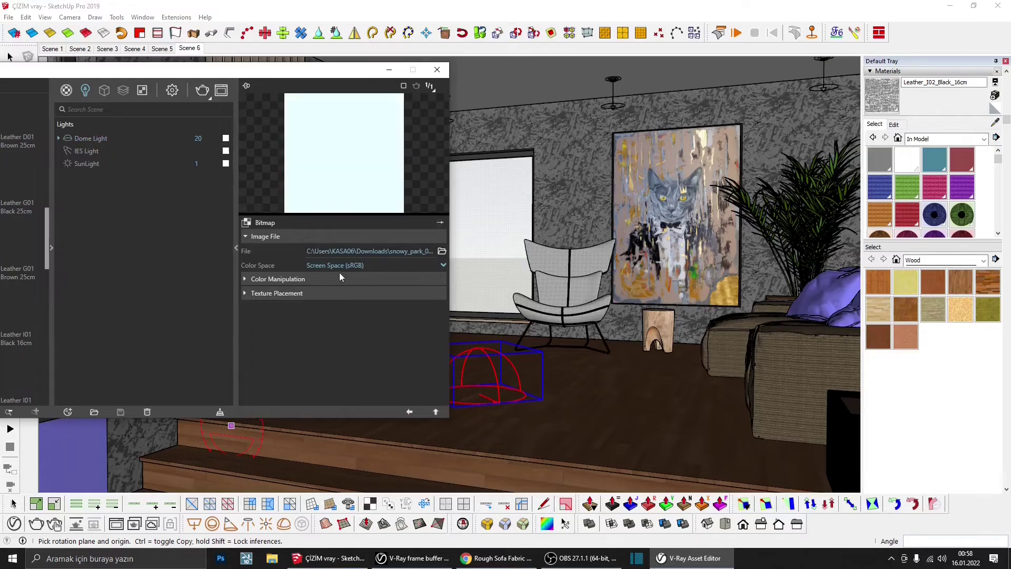
left_click(328, 279)
left_click(319, 376)
left_click(311, 248)
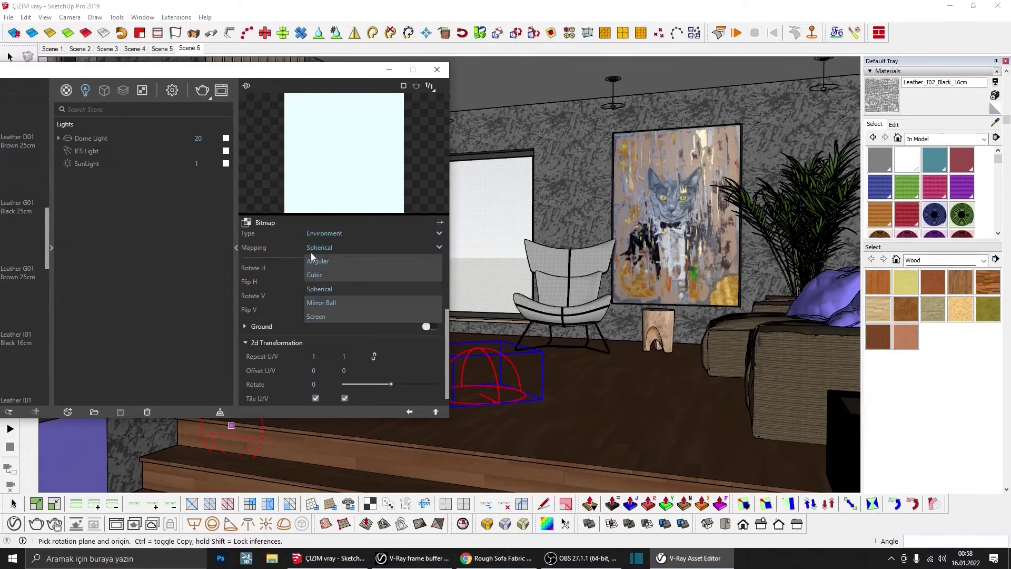
left_click(328, 315)
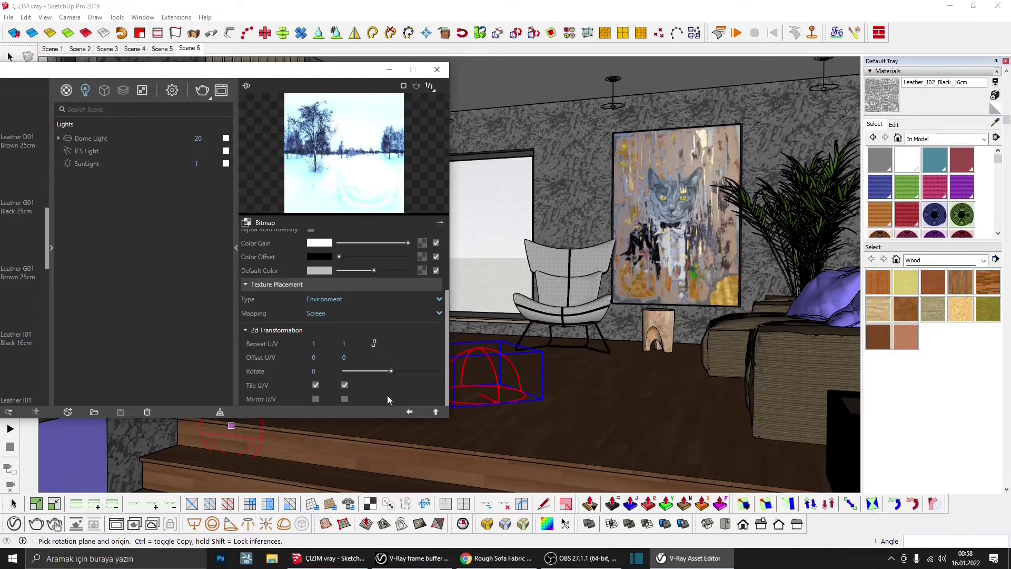
left_click(409, 411)
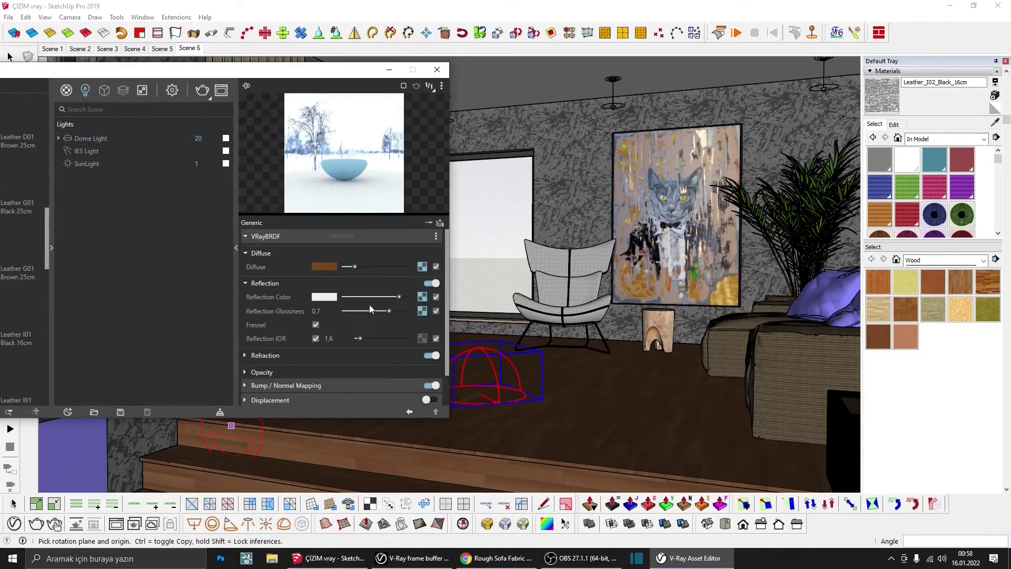
left_click(438, 69)
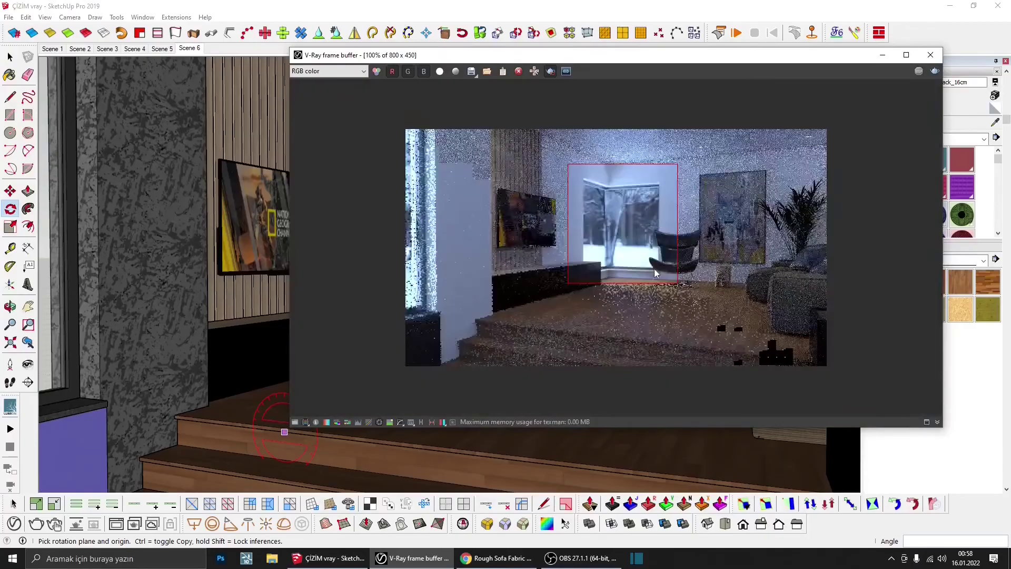
- Re-render with the Screen-mapped dome and zoom in to inspect the snowy window view
left_click(36, 523)
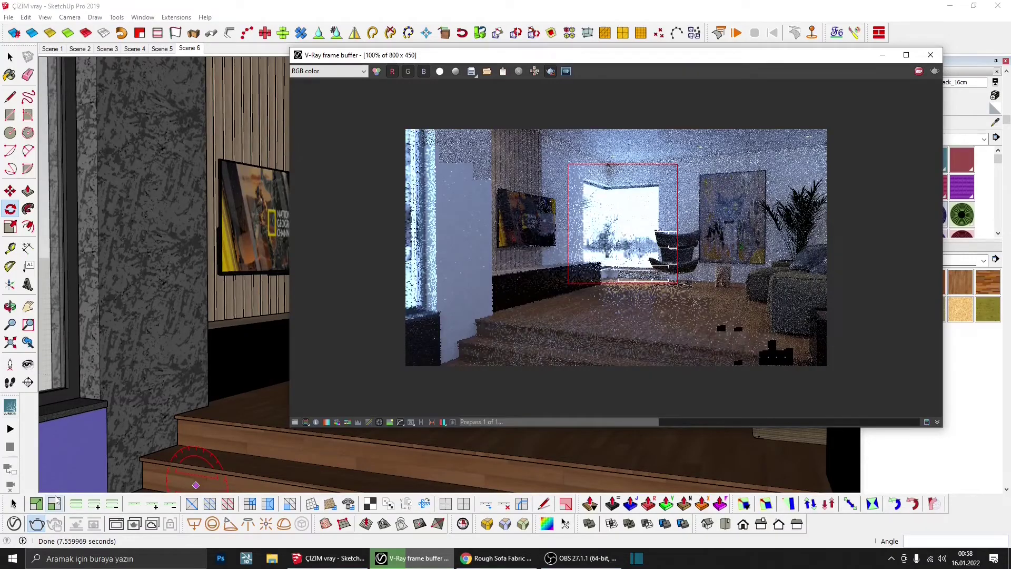
scroll(626, 243, "up", 1)
scroll(626, 243, "down", 1)
scroll(626, 259, "up", 2)
scroll(627, 259, "down", 1)
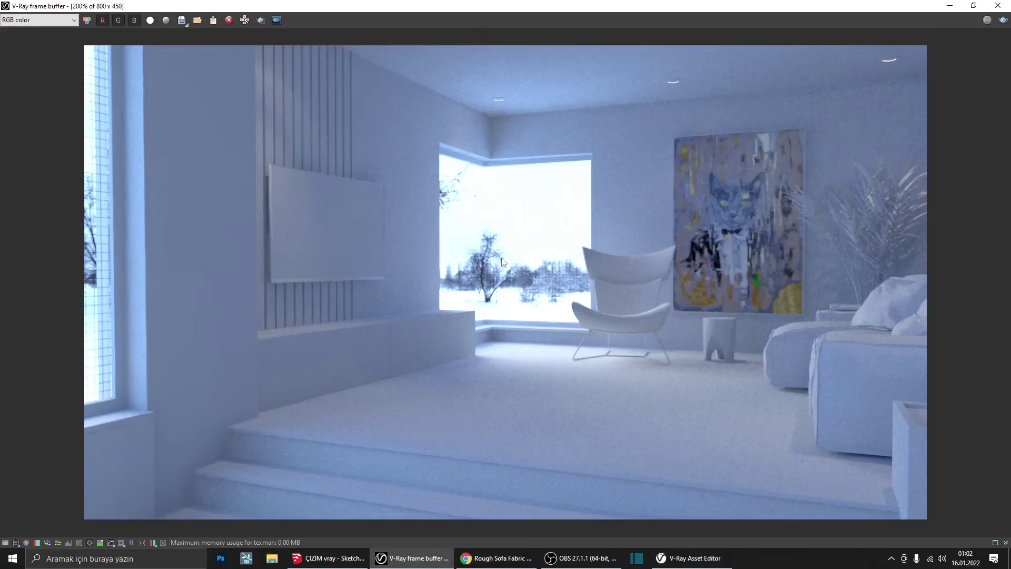
- Lower the dome light intensity to 10 and re-render, viewing the frame buffer maximized
left_click(974, 5)
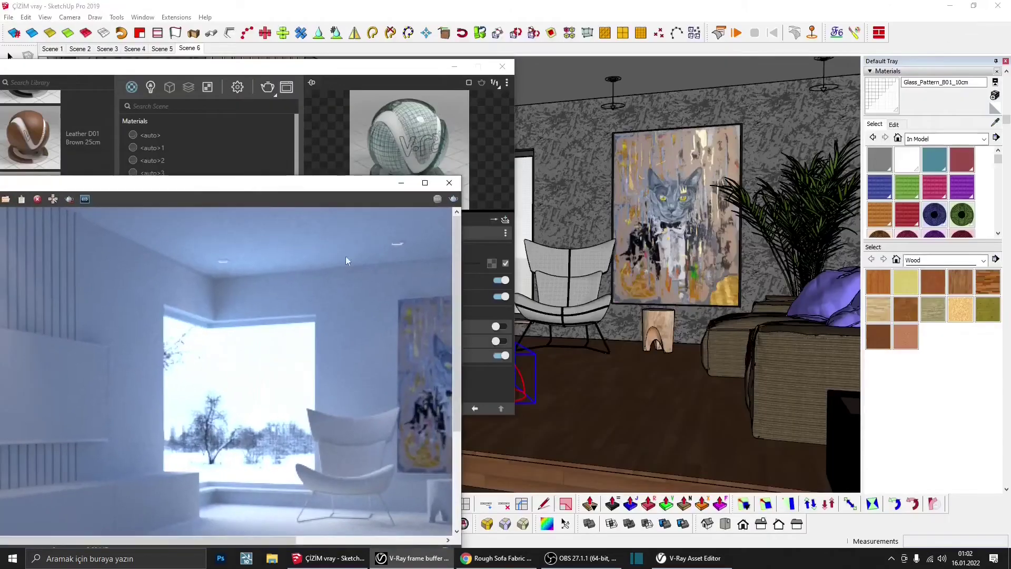
left_click_drag(245, 188, 710, 187)
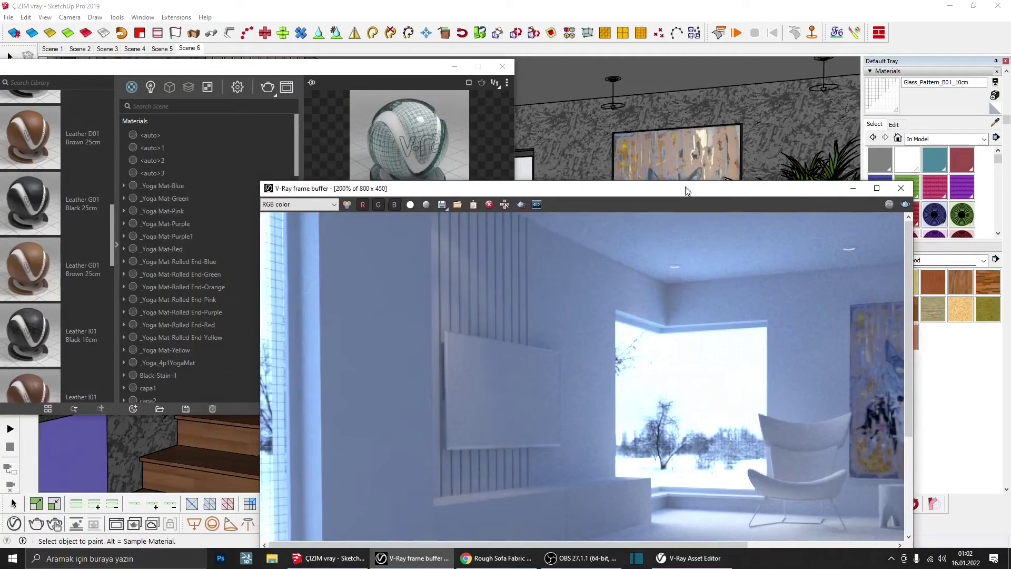
left_click(309, 80)
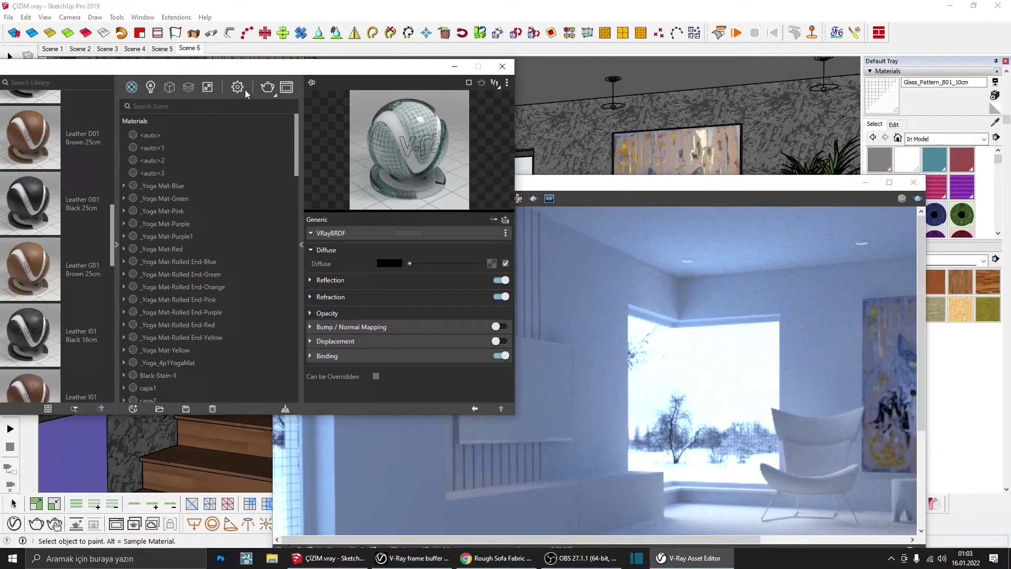
left_click(155, 88)
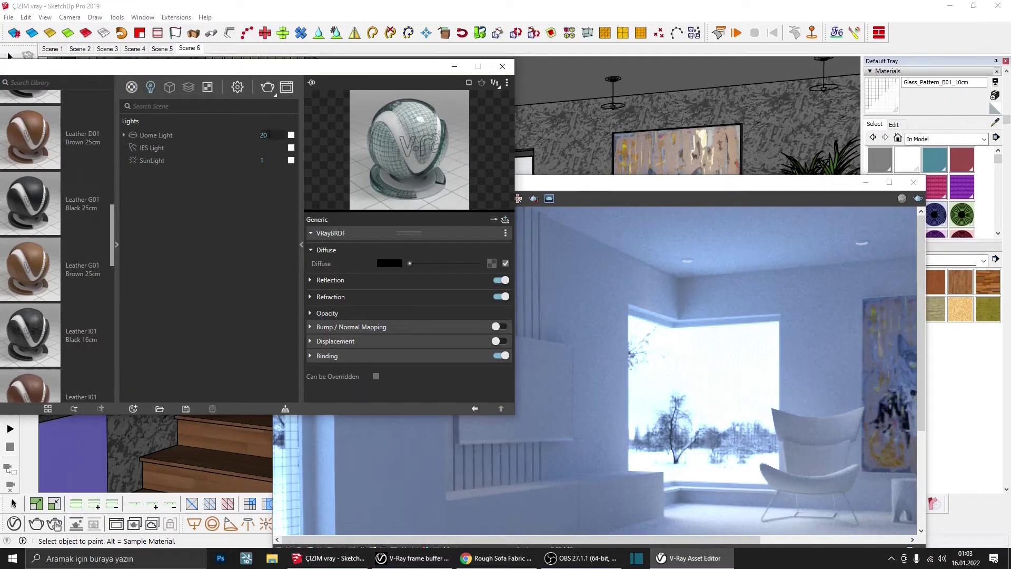
left_click(247, 135)
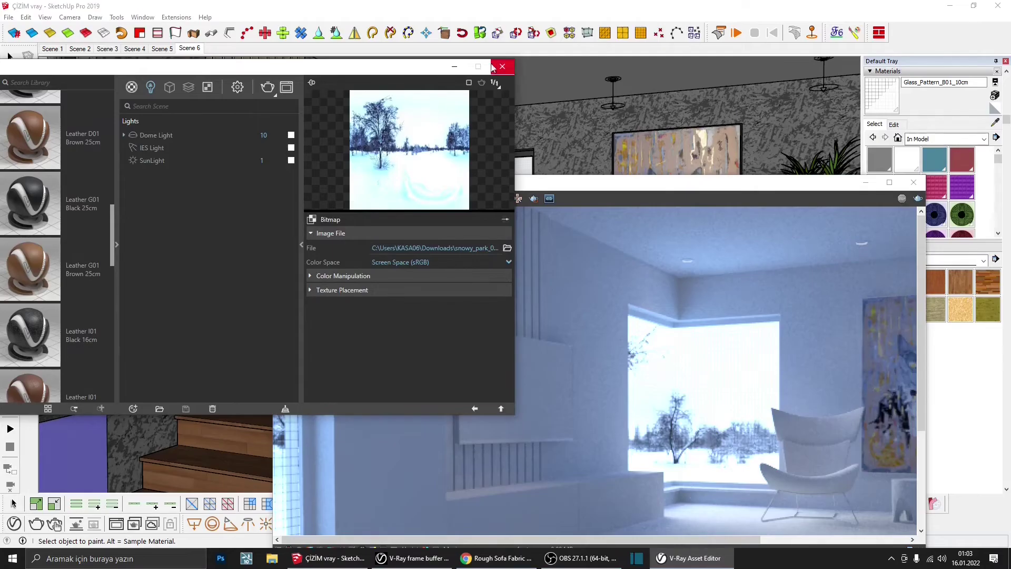
left_click(269, 90)
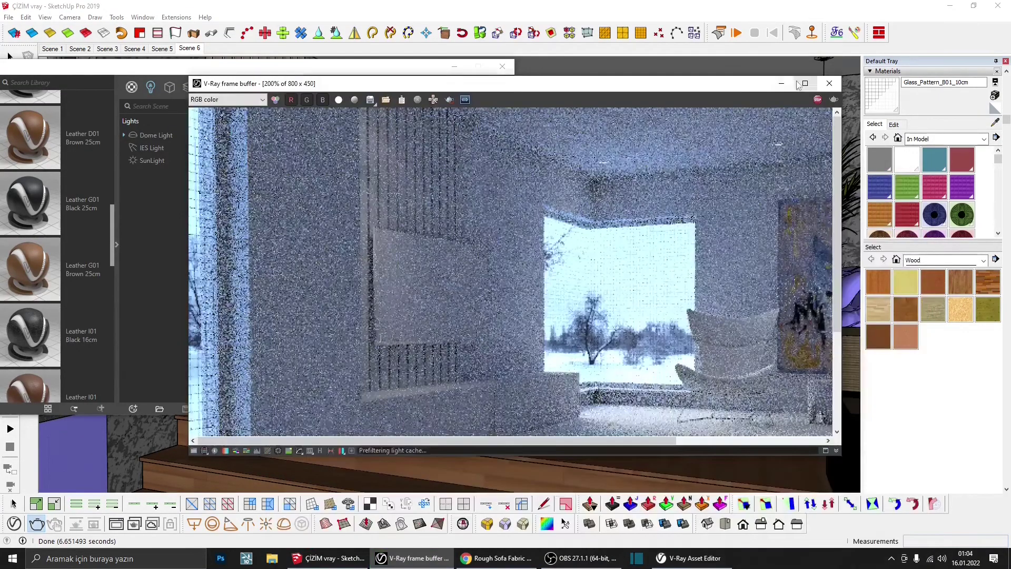
left_click(802, 84)
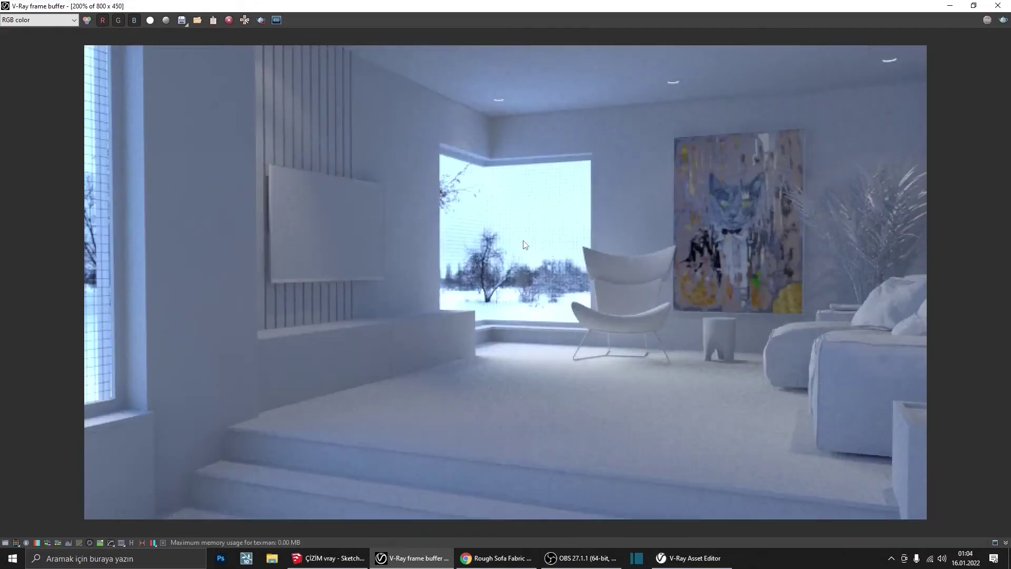
- Close the frame buffer and Asset Editor, and zoom toward the ceiling lamp
left_click(998, 5)
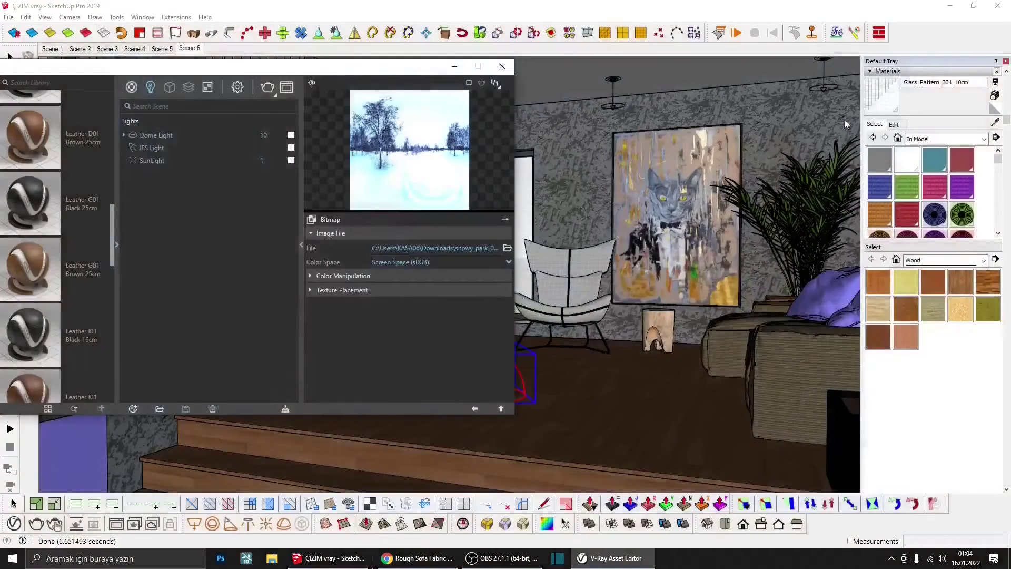
left_click(286, 86)
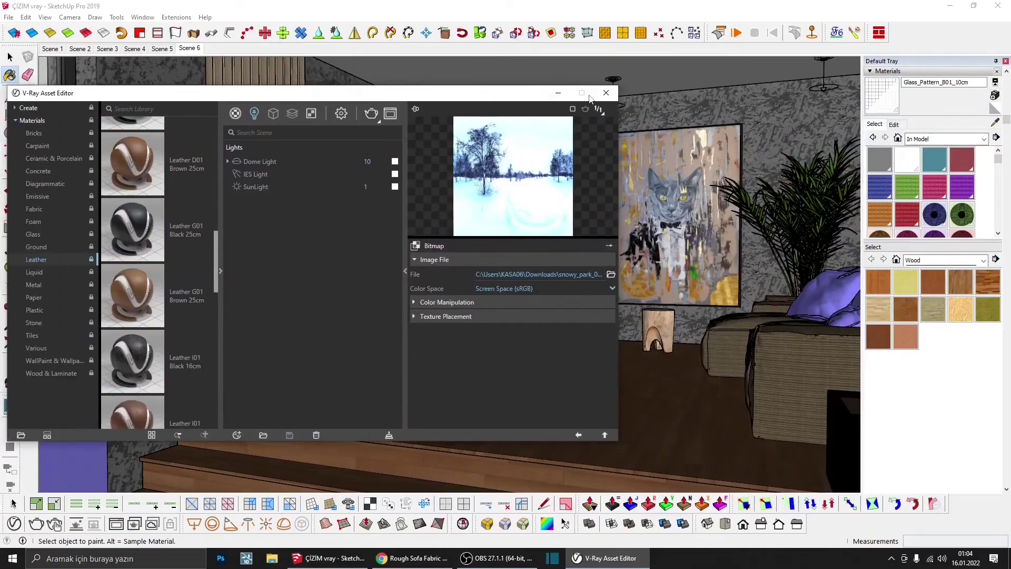
left_click(606, 93)
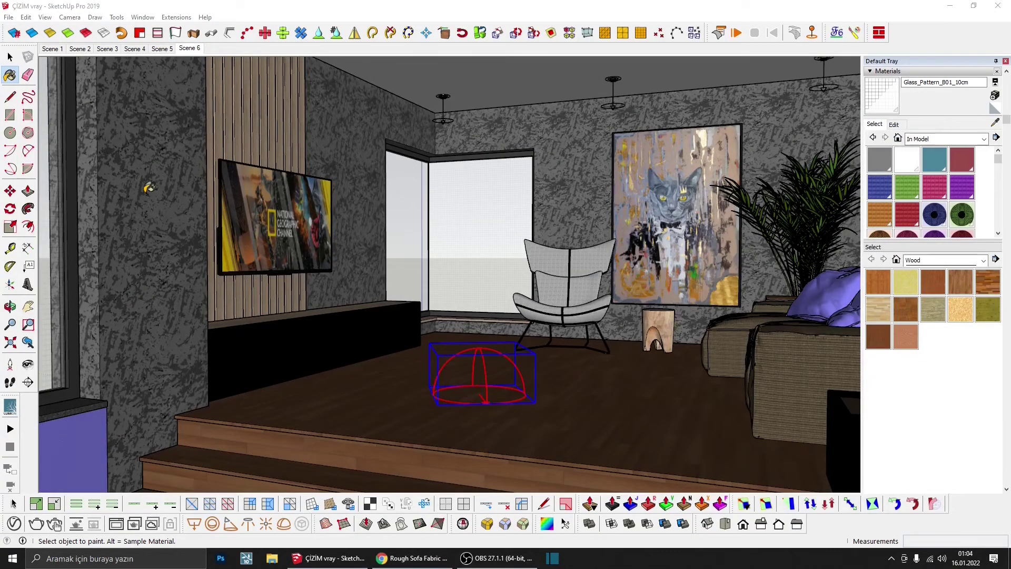
scroll(146, 191, "up", 3)
scroll(648, 72, "up", 3)
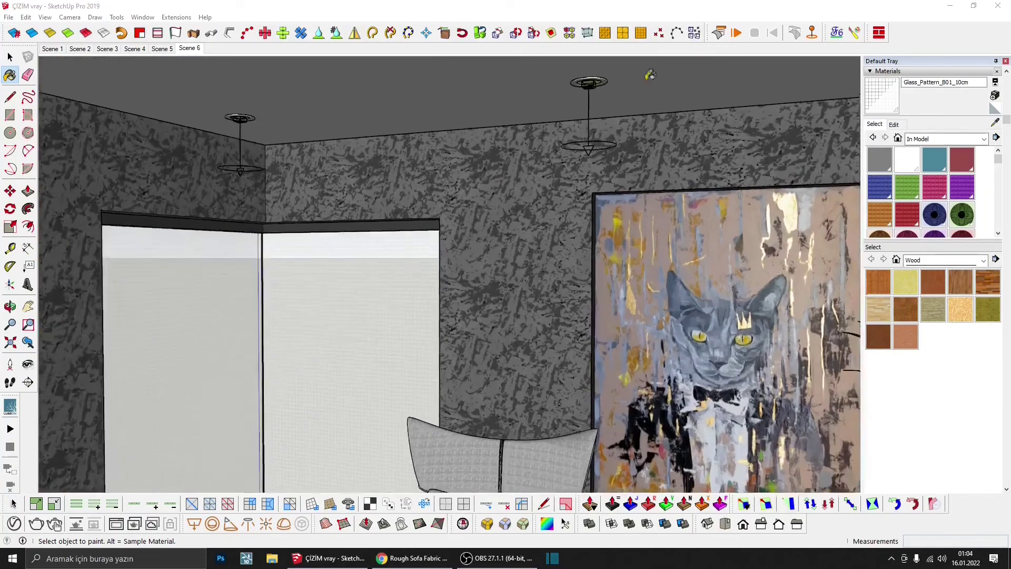
scroll(579, 69, "up", 3)
scroll(573, 65, "up", 2)
scroll(573, 65, "up", 2)
scroll(542, 95, "up", 2)
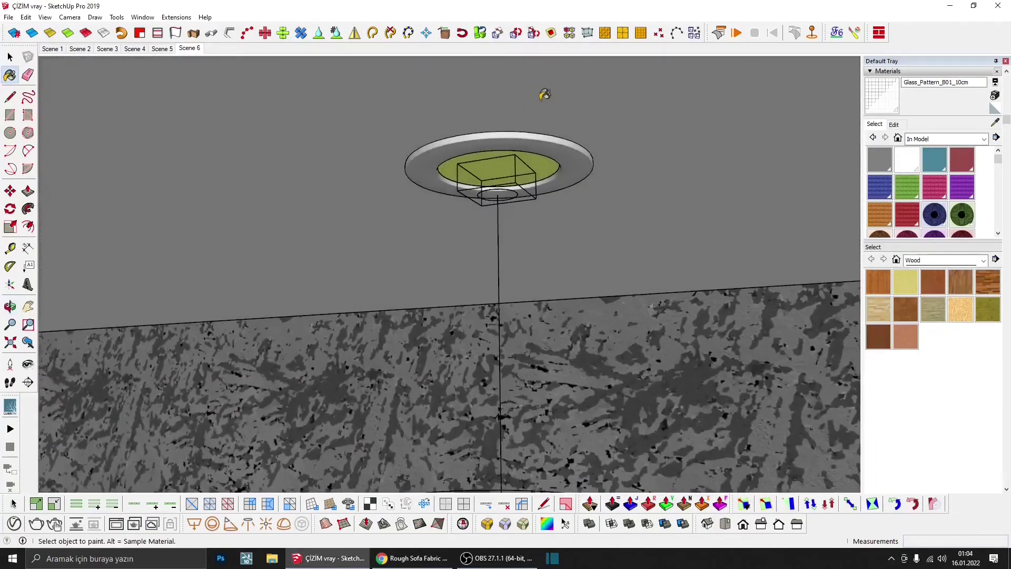
scroll(569, 90, "up", 2)
- Convert the ceiling lamp to a V-Ray mesh light, then return to Scene 6 to check it
key("space")
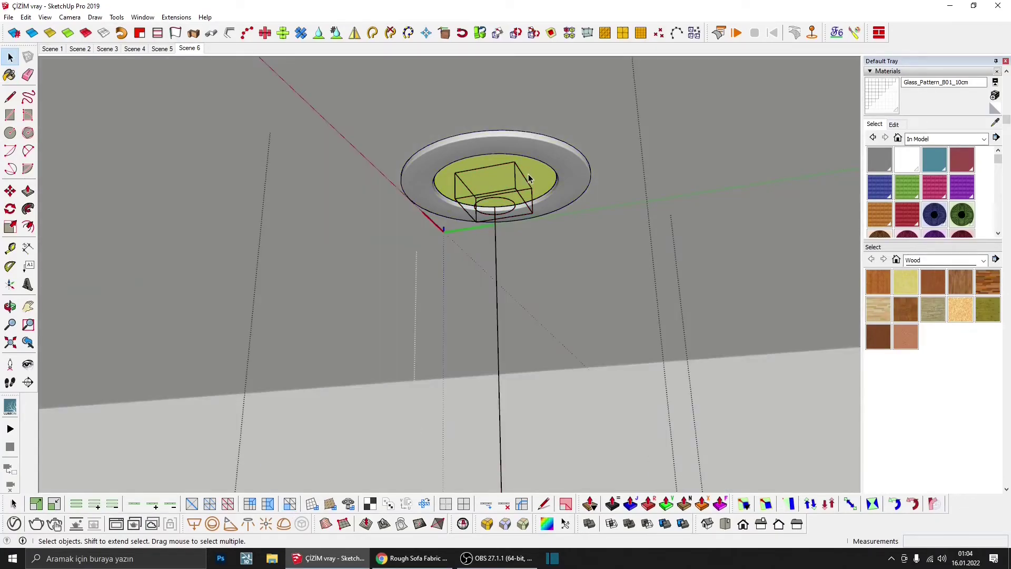
scroll(528, 173, "up", 2)
scroll(533, 179, "up", 1)
scroll(534, 182, "up", 1)
scroll(590, 192, "up", 1)
mouse_move(586, 189)
middle_mouse_down()
mouse_move(585, 153)
mouse_move(469, 330)
middle_mouse_up()
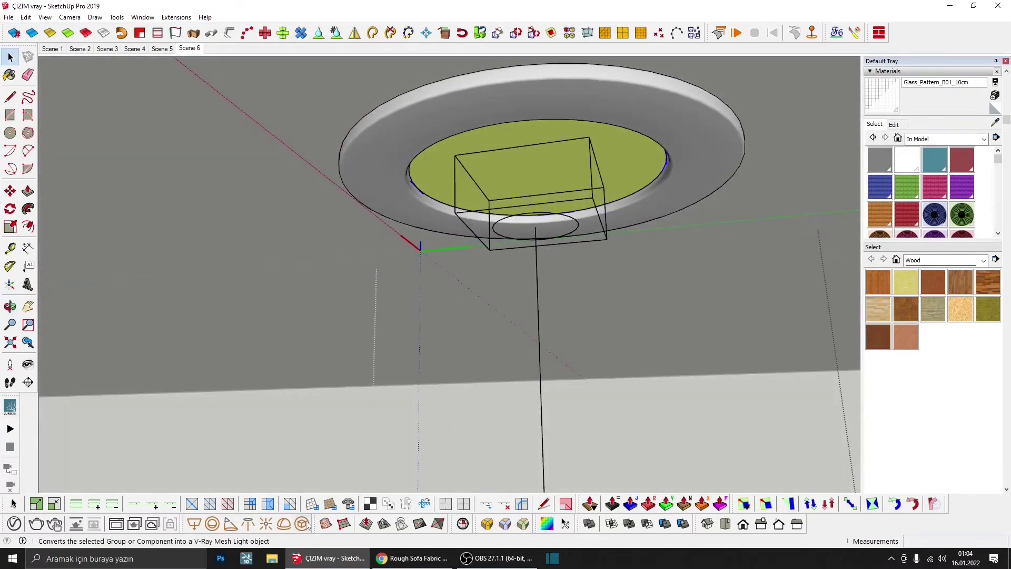
left_click(561, 219)
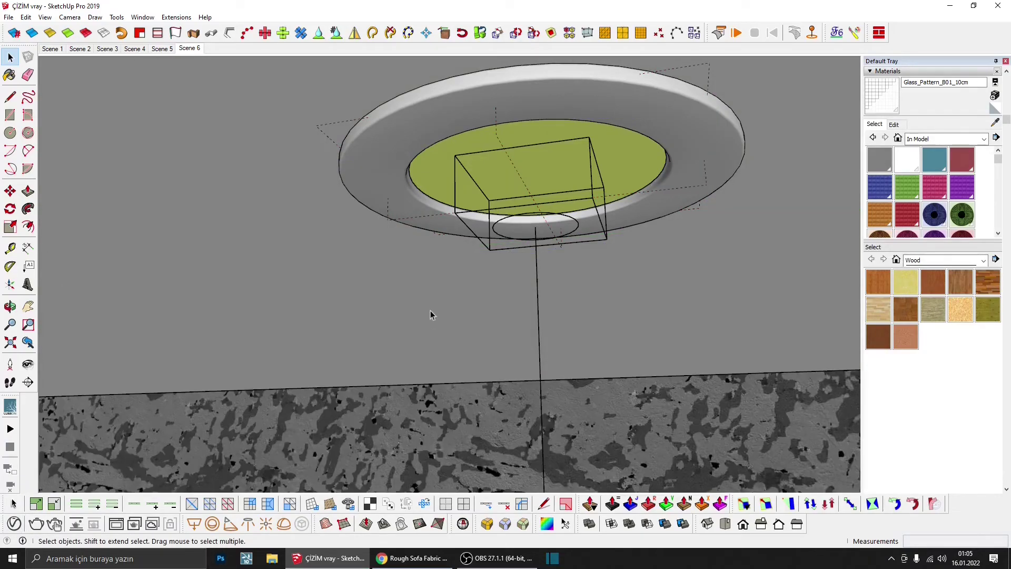
left_click(182, 51)
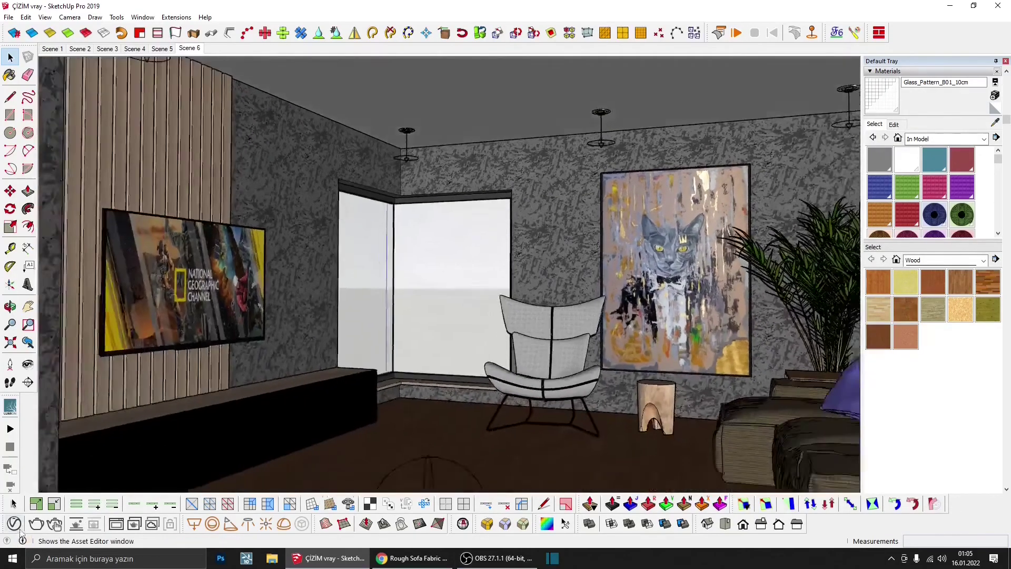
left_click(13, 523)
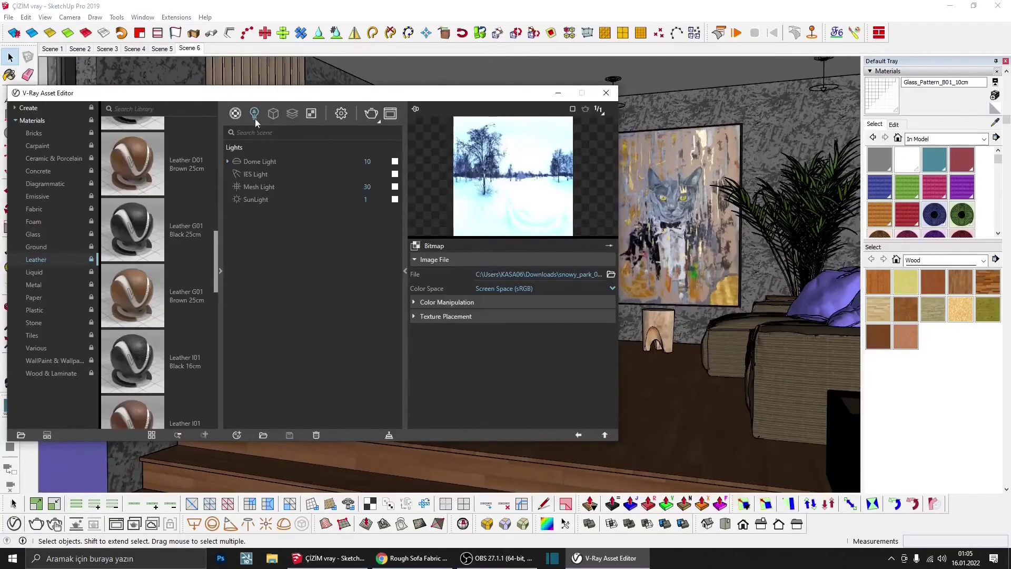
- Set the ceiling Mesh Light intensity to 100 and start a new V-Ray render
left_click(263, 187)
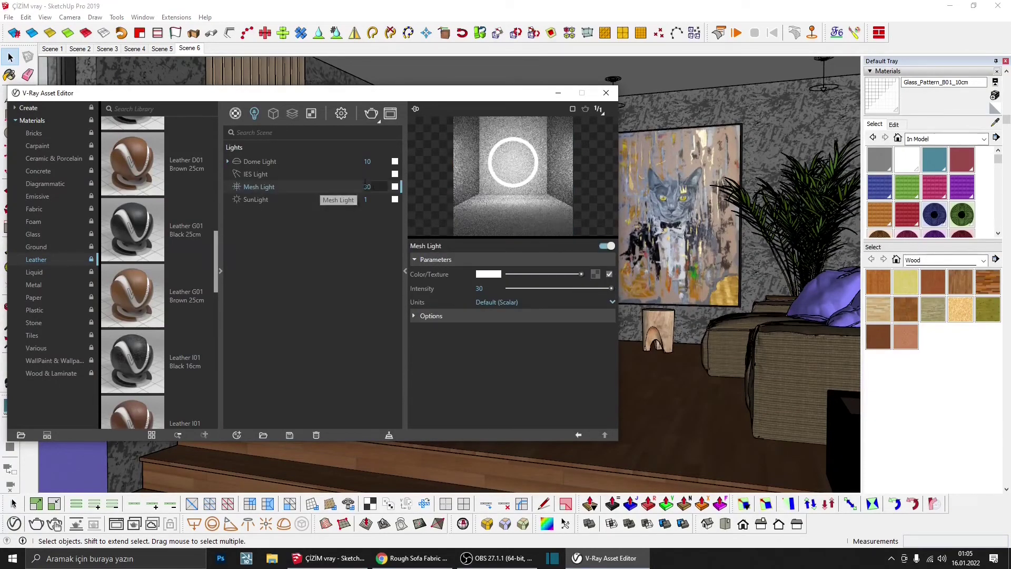
type("100")
key("Return")
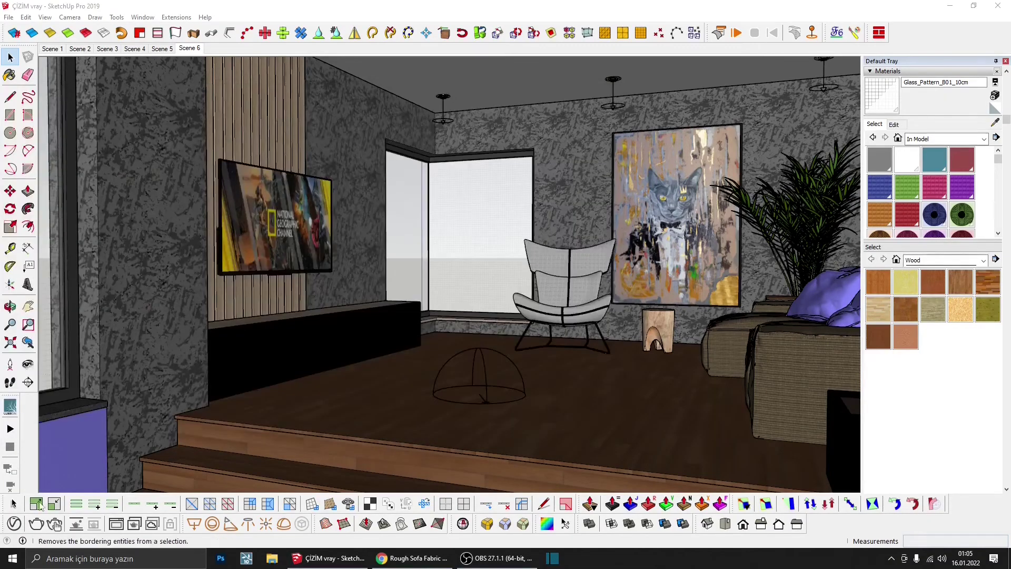
left_click(36, 524)
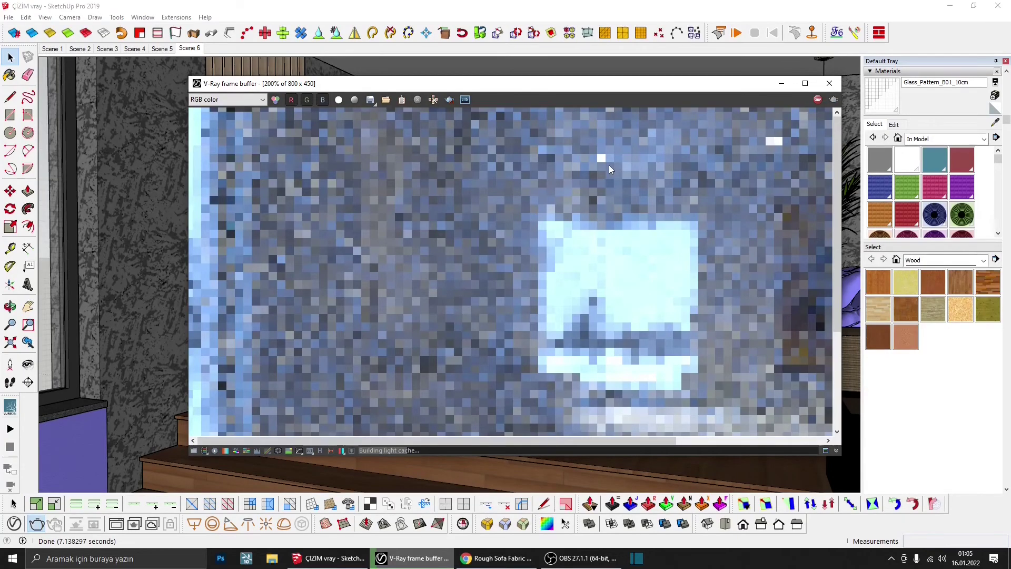
scroll(510, 195, "down", 1)
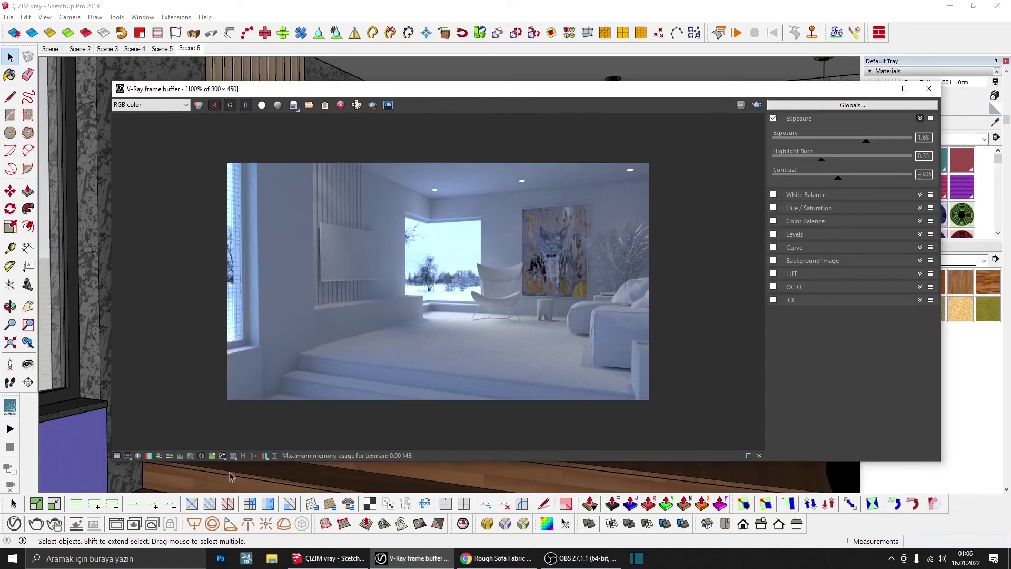
- Enable Bloom/Glare in Lens Effects, enlarge its size and lower bloom to 0.08
left_click(117, 455)
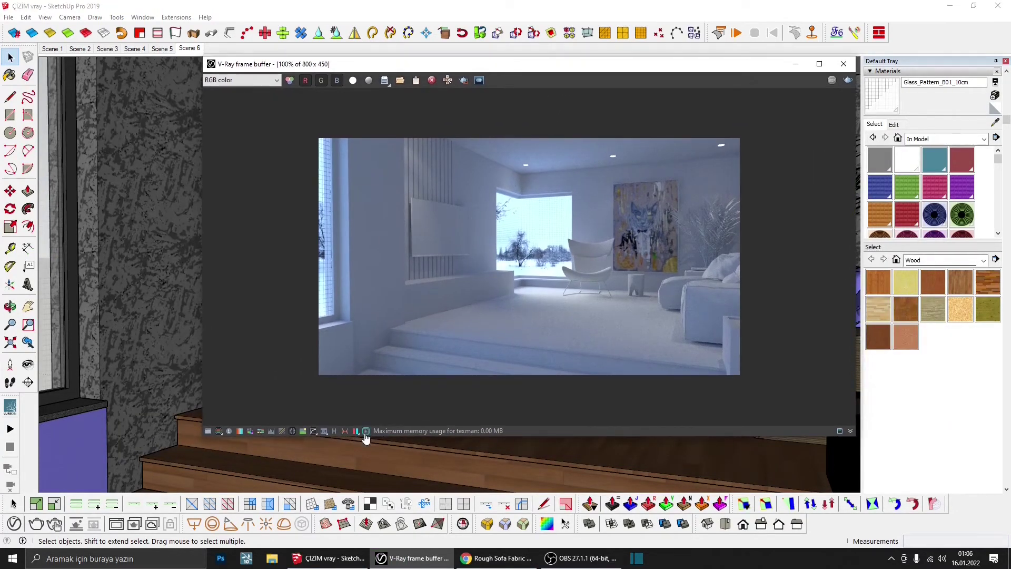
left_click(366, 431)
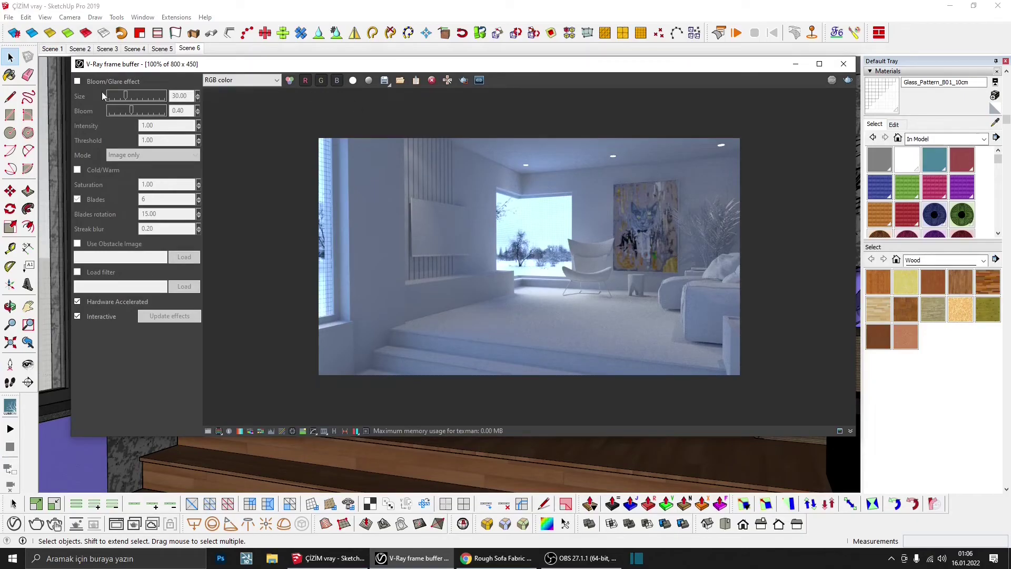
left_click(77, 81)
left_click_drag(125, 96, 160, 99)
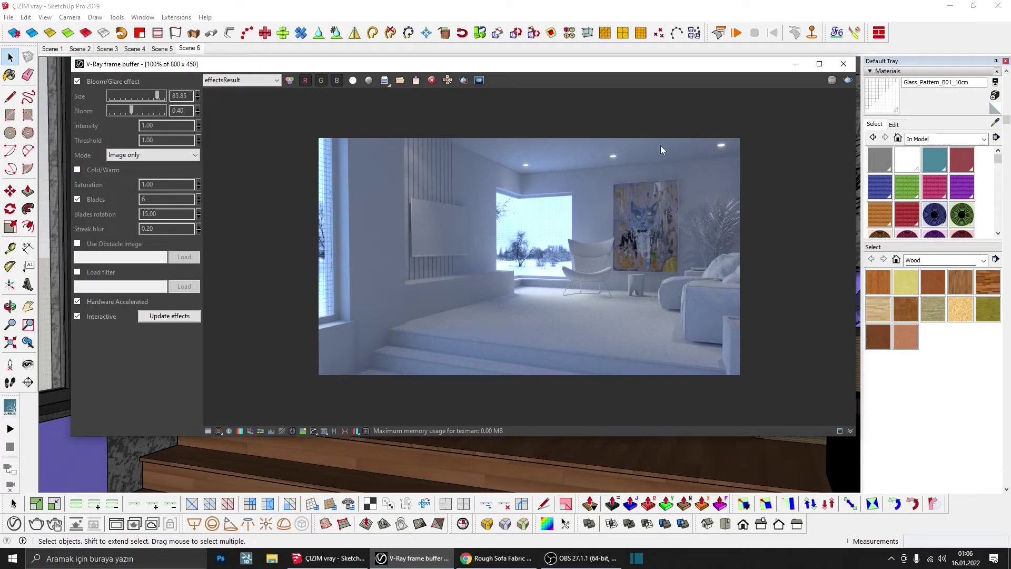
left_click_drag(131, 110, 119, 111)
left_click_drag(119, 113, 109, 111)
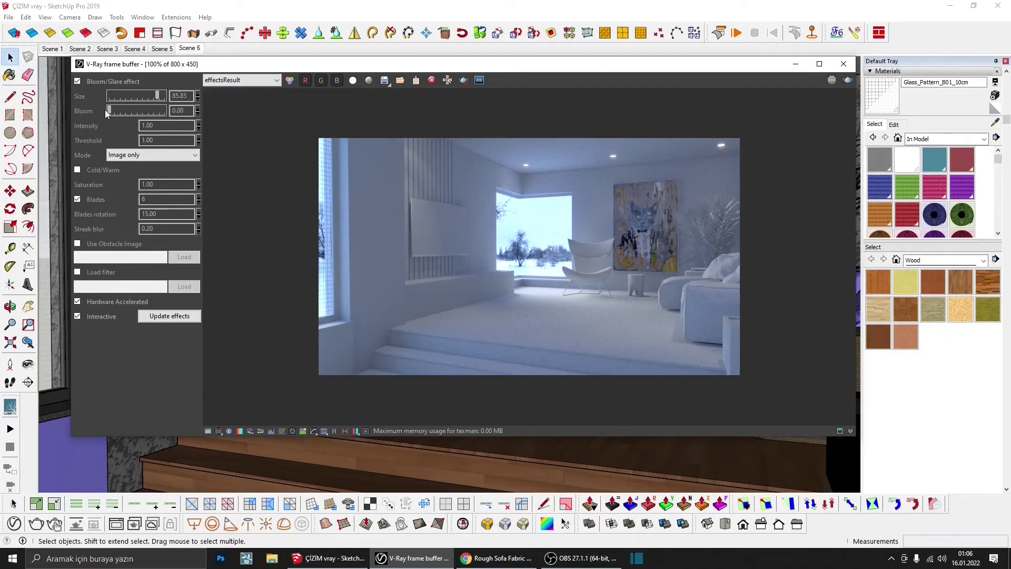
- Set the glare intensity to 2, after trying 8 and 4, and close the lens panel
double_click(145, 125)
type("8")
key("Return")
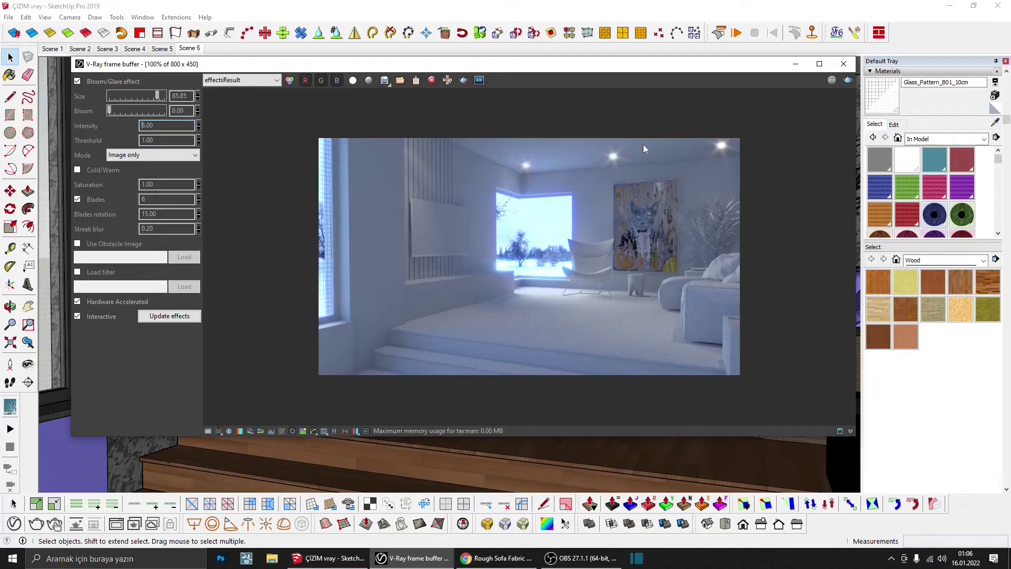
double_click(146, 125)
type("4")
key("Return")
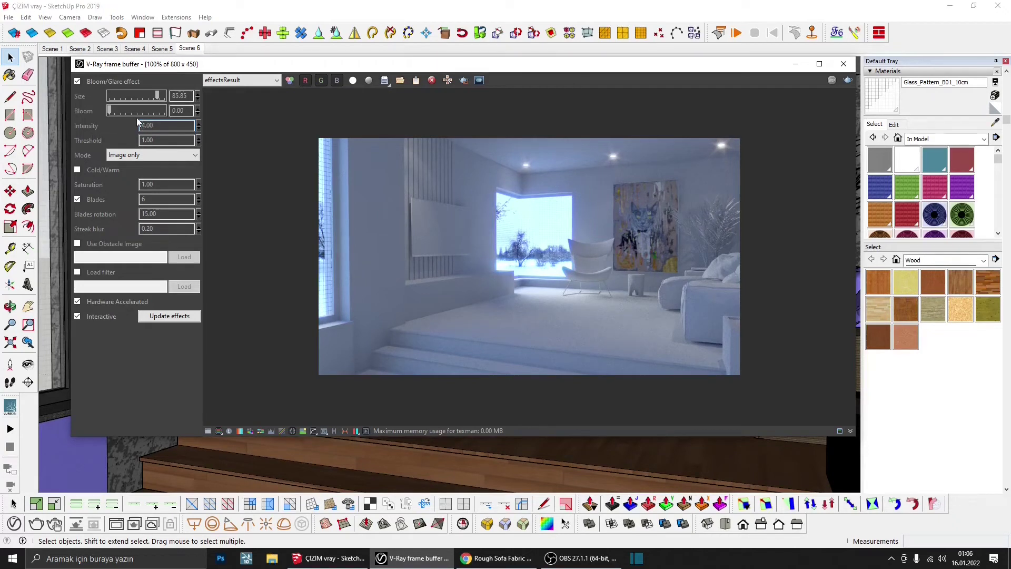
double_click(141, 125)
type("2")
key("Return")
left_click(356, 430)
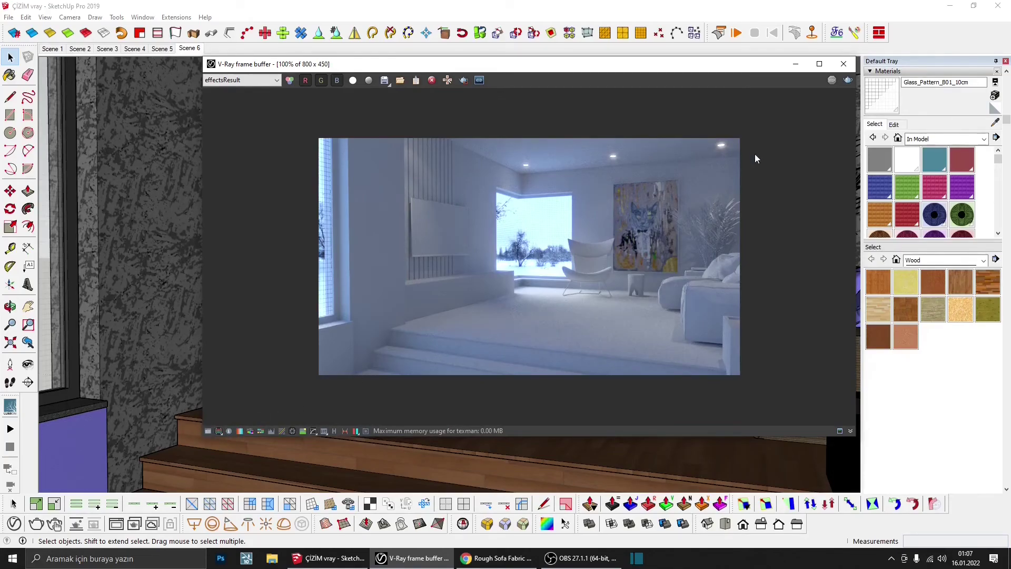
left_click_drag(754, 63, 610, 53)
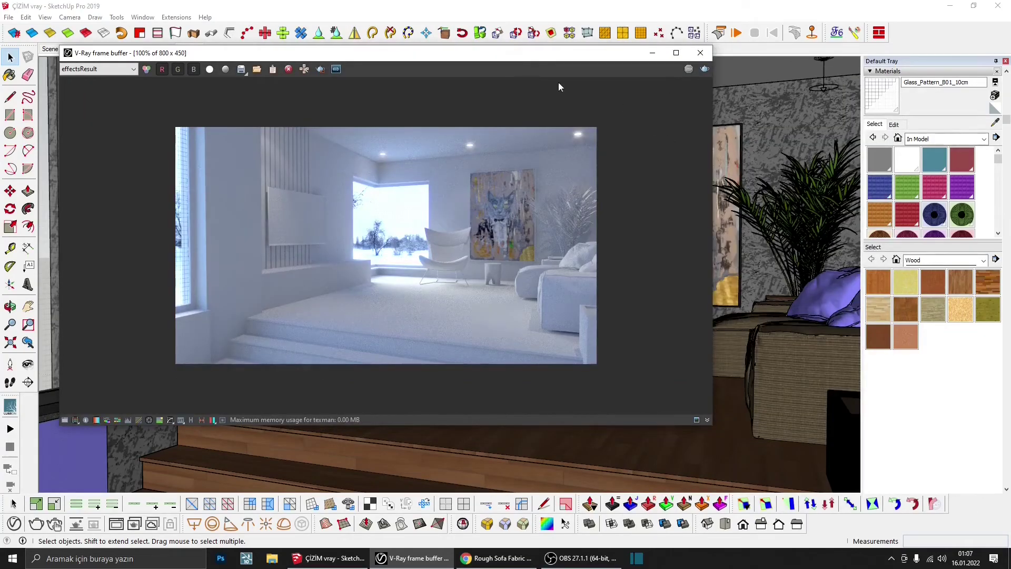
- Turn off Material Override in V-Ray render settings and re-render with the real materials
left_click(701, 52)
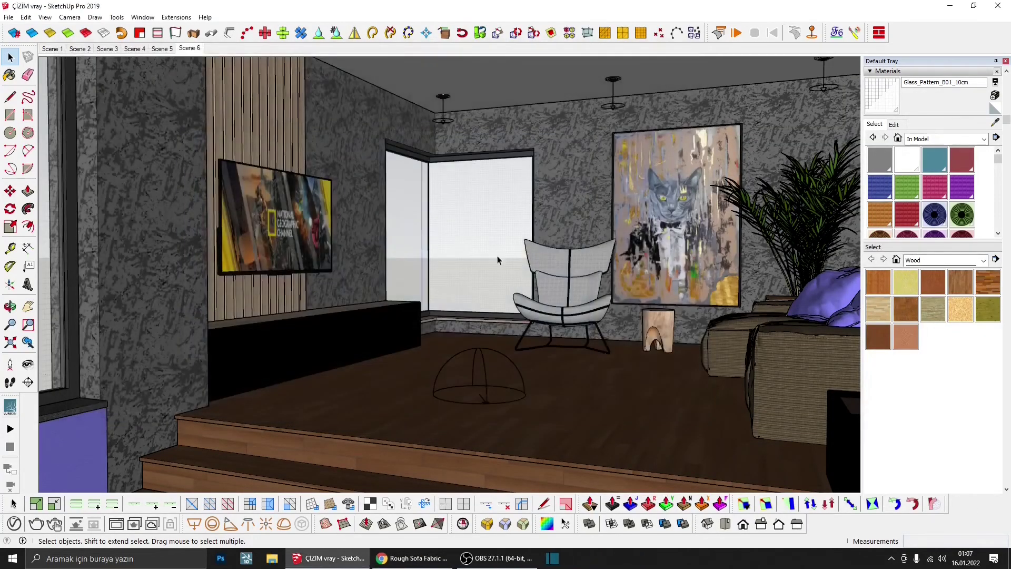
left_click(10, 522)
left_click(339, 114)
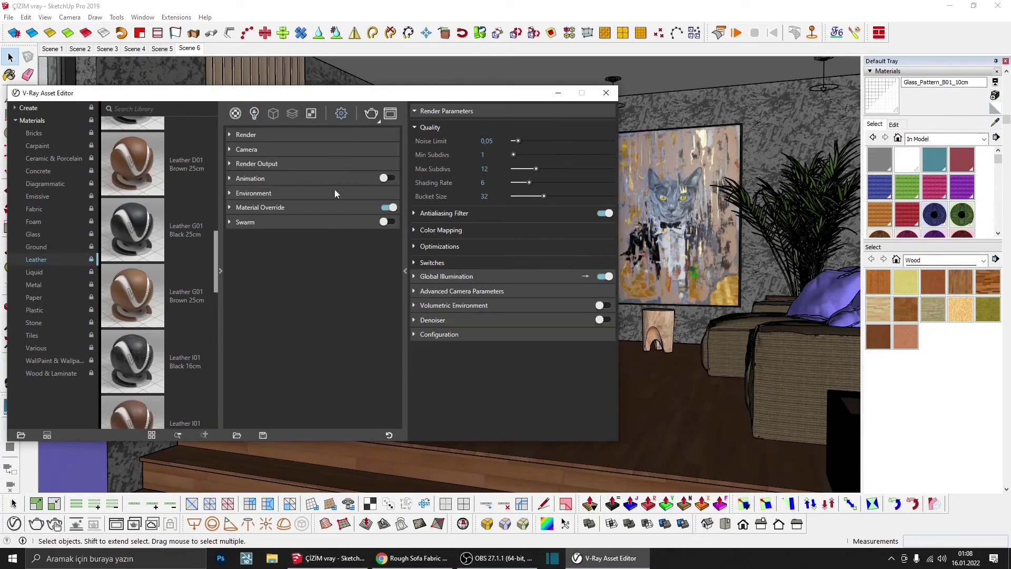
left_click(388, 208)
left_click(371, 113)
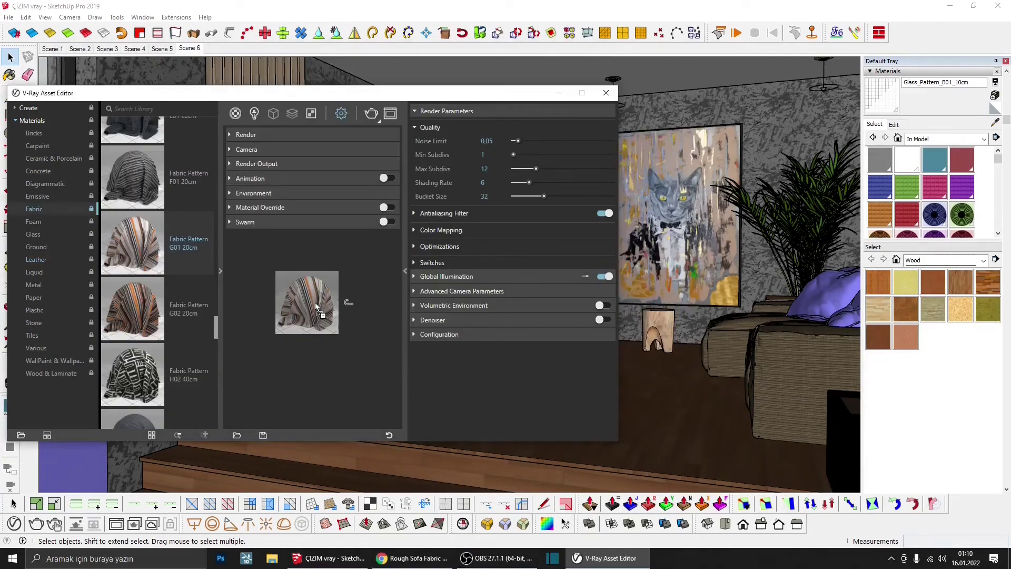
- Add Fabric_Pattern_G01_20cm and Fabric_Pattern_G02_20cm from the library to the scene materials
left_click_drag(316, 307, 333, 263)
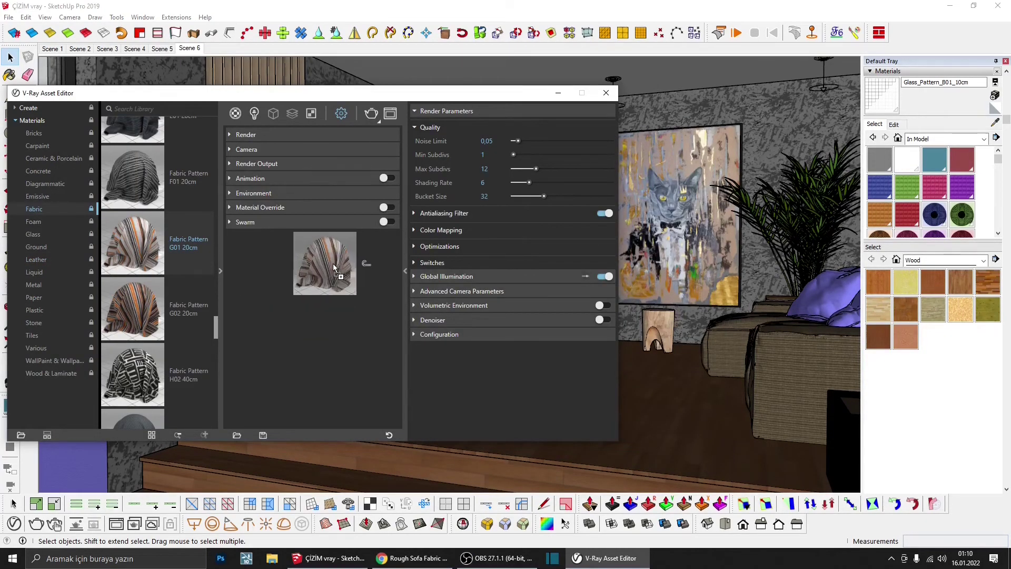
left_click(235, 114)
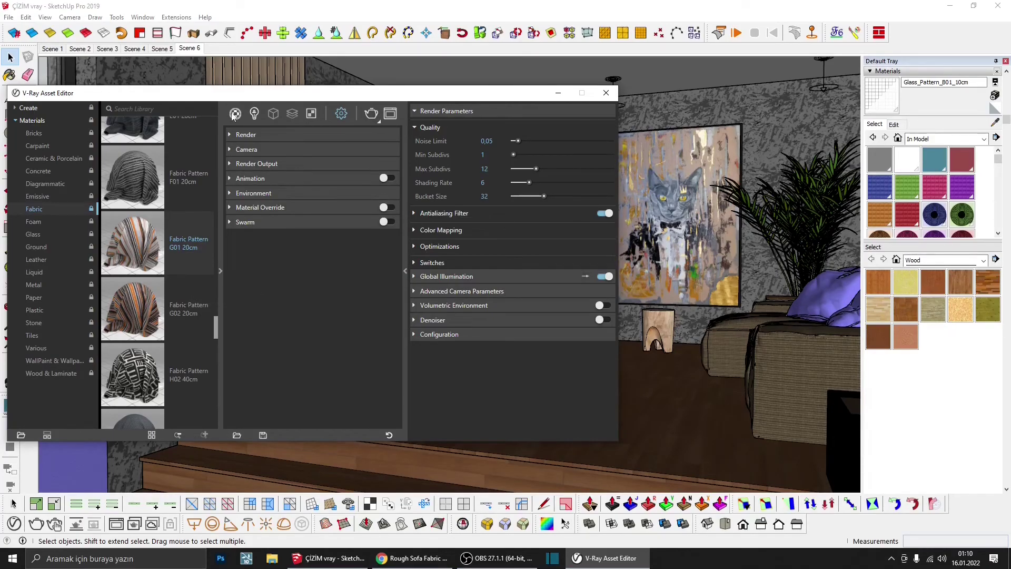
left_click_drag(138, 250, 350, 283)
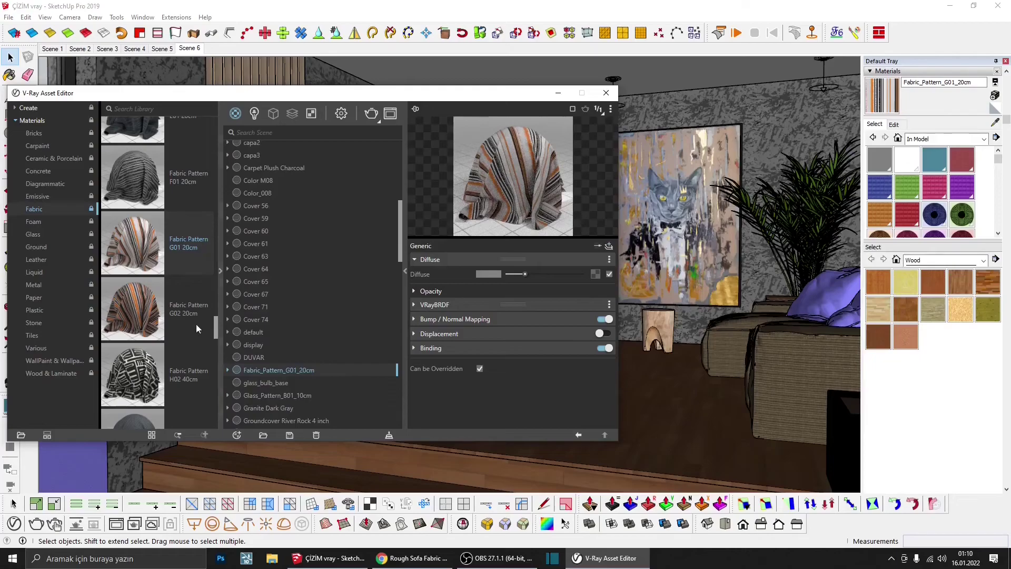
left_click_drag(143, 320, 295, 383)
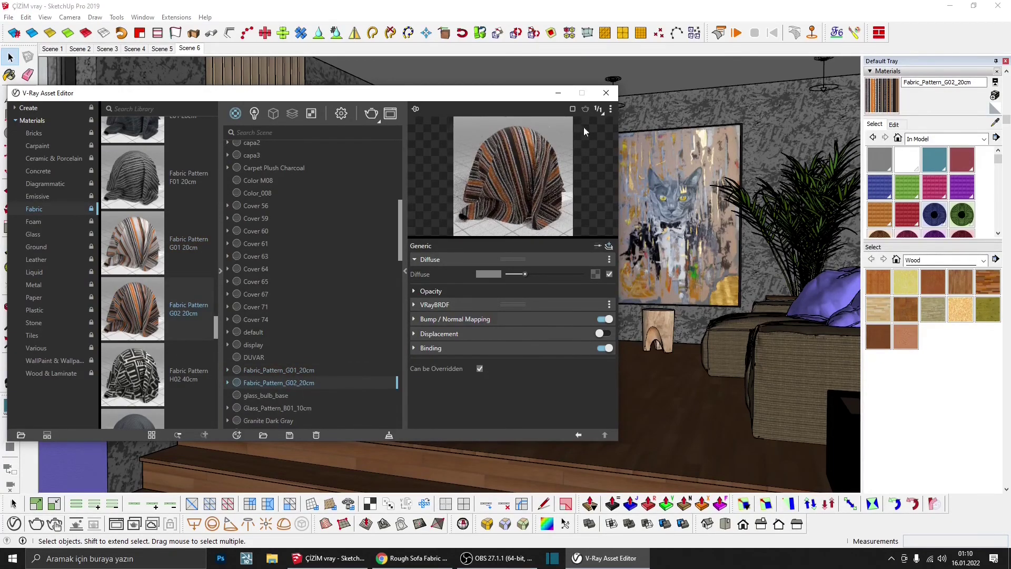
scroll(503, 271, "up", 5)
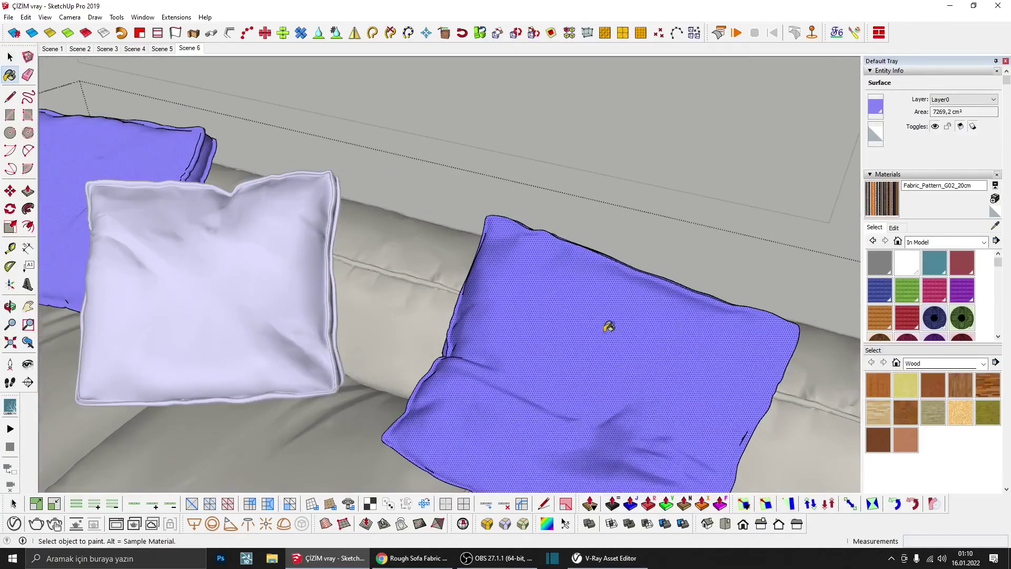
- Box-map the striped fabric onto the right pillow, paint the left pillow, and return to Scene 6
right_click(586, 372)
left_click(639, 418)
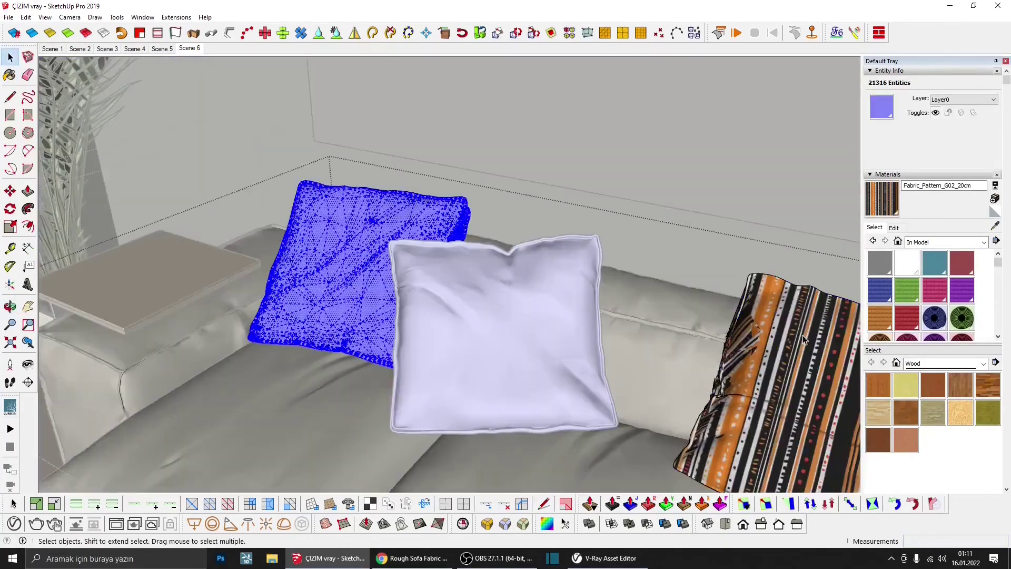
key("b")
left_click(374, 283)
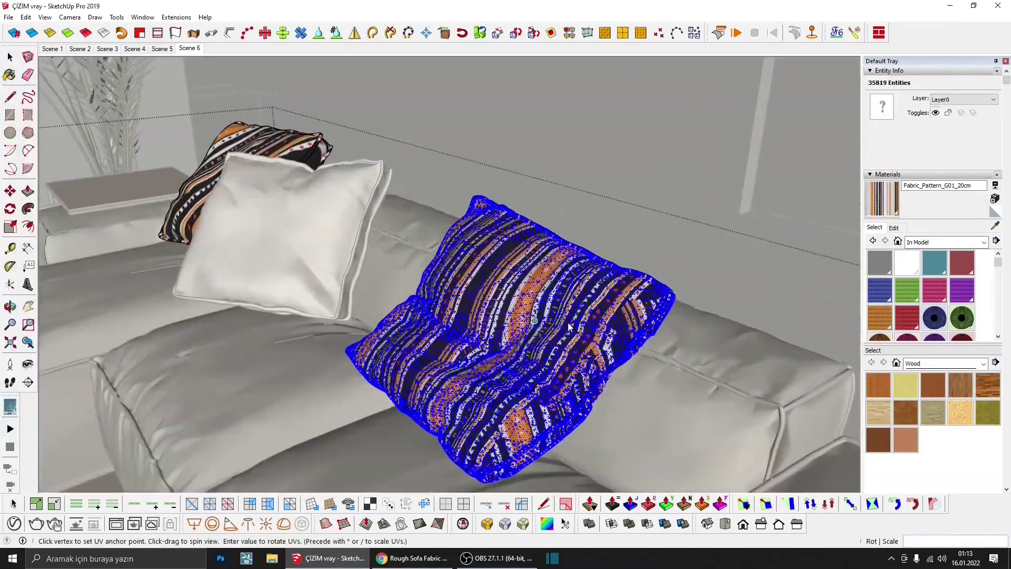
left_click(190, 48)
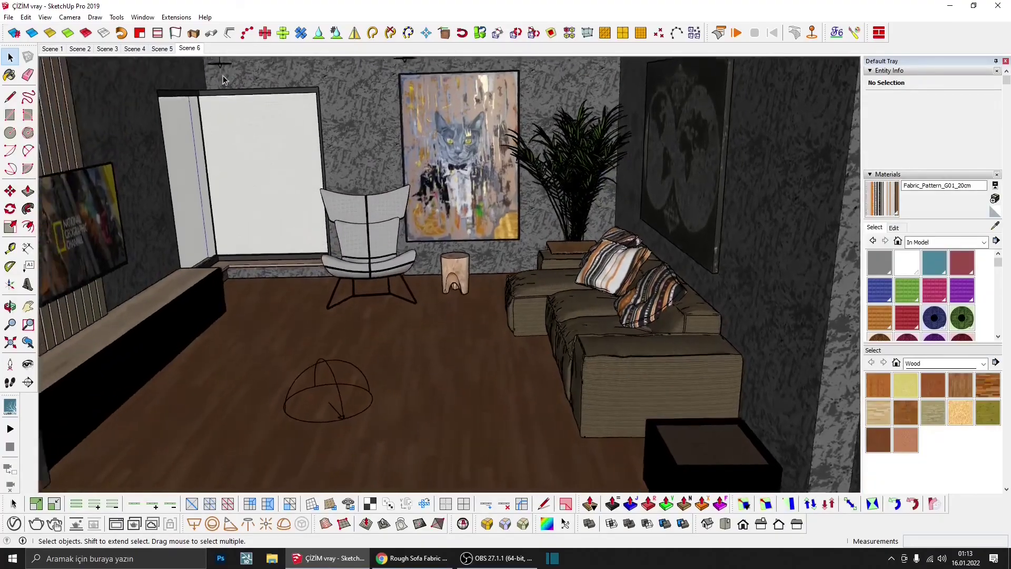
key("b")
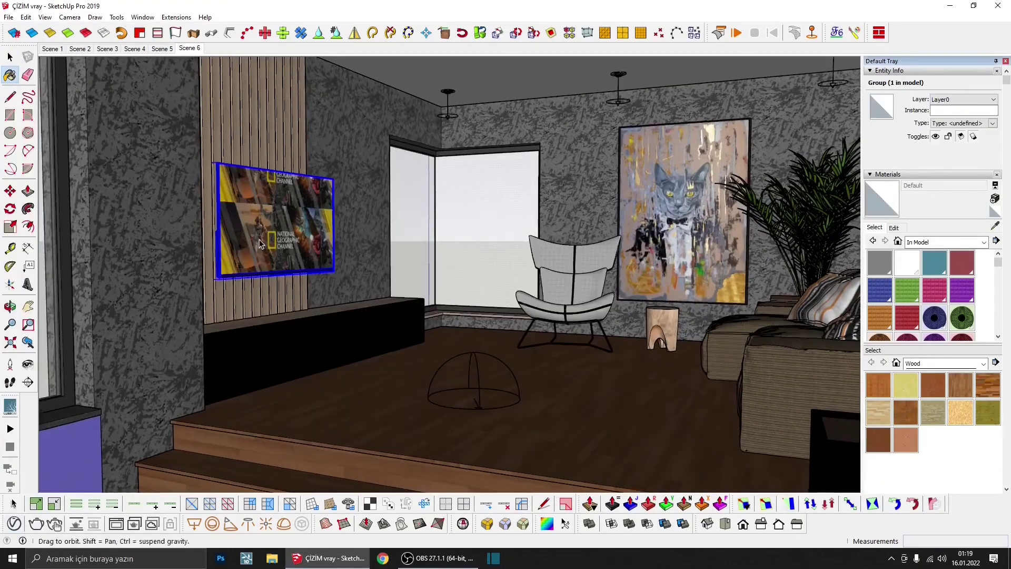
key("space")
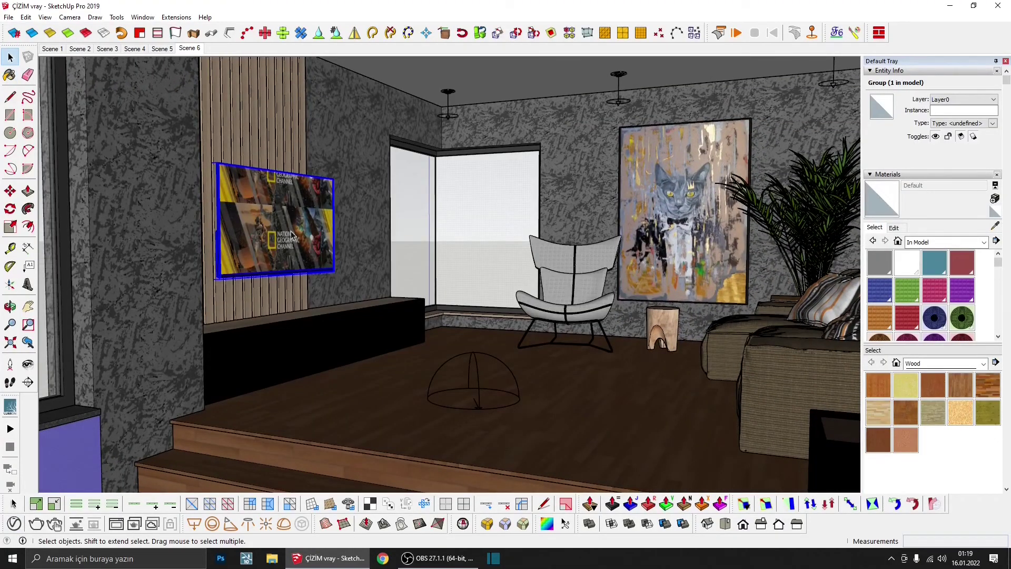
- Create Material10 using the chosen image as its texture
left_click(994, 198)
left_click(494, 261)
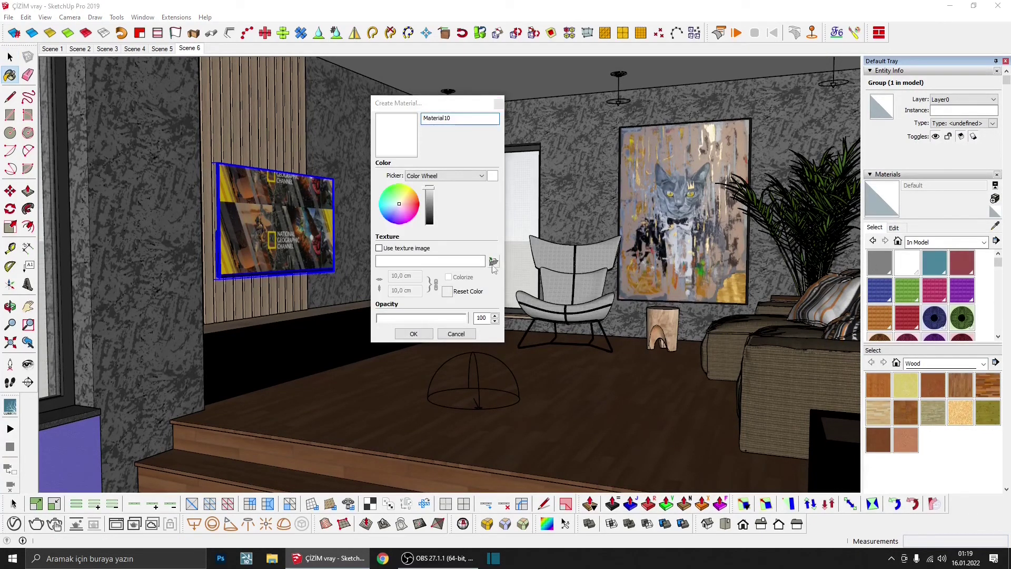
left_click(510, 281)
left_click(663, 353)
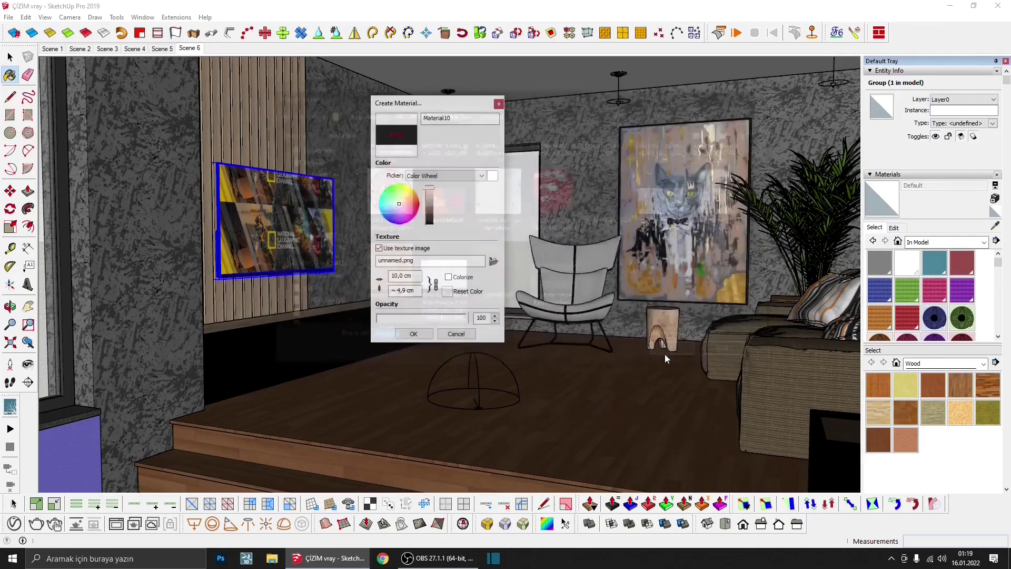
left_click(410, 336)
- Open the TV group and select its screen faces to apply Material10
scroll(285, 220, "up", 3)
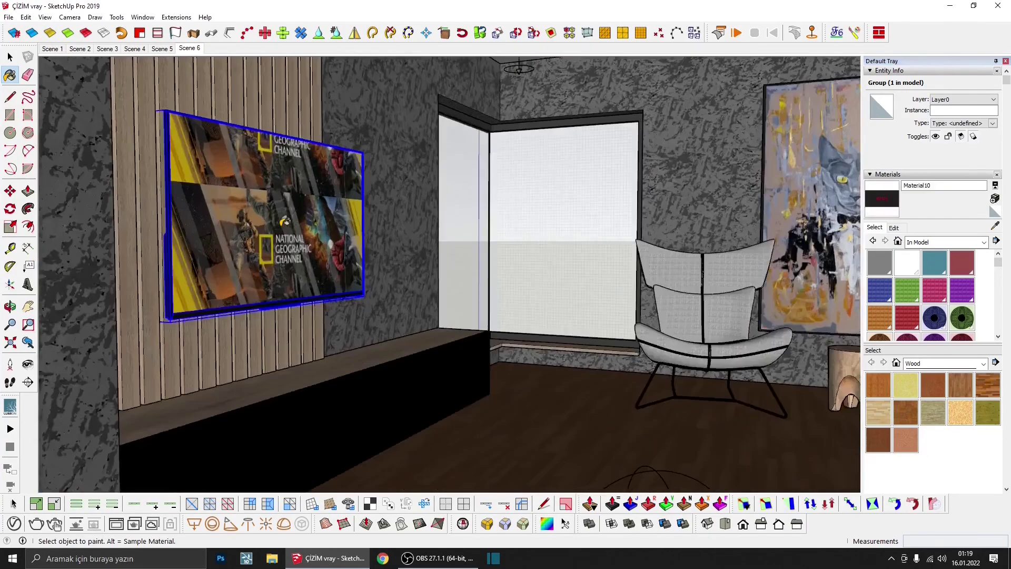
scroll(269, 226, "up", 3)
key("space")
mouse_move(223, 235)
middle_mouse_down("shift")
mouse_move(361, 240)
mouse_move(340, 246)
mouse_move(398, 253)
mouse_move(371, 220)
middle_mouse_up("shift")
double_click(363, 247)
key("ctrl+z")
triple_click(351, 233)
right_click(372, 221)
left_click(429, 354)
key("Escape")
- Give Material10 a white reflection colour in the V-Ray Asset Editor
key("b")
left_click_drag(513, 158, 578, 97)
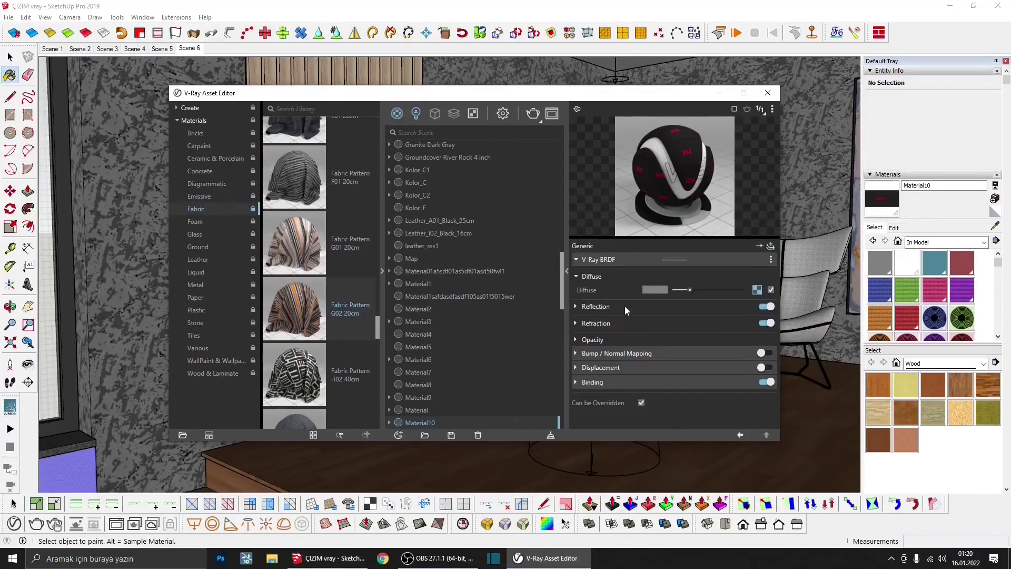
left_click(625, 307)
mouse_move(681, 319)
left_mouse_down()
mouse_move(740, 319)
mouse_move(732, 334)
left_mouse_up()
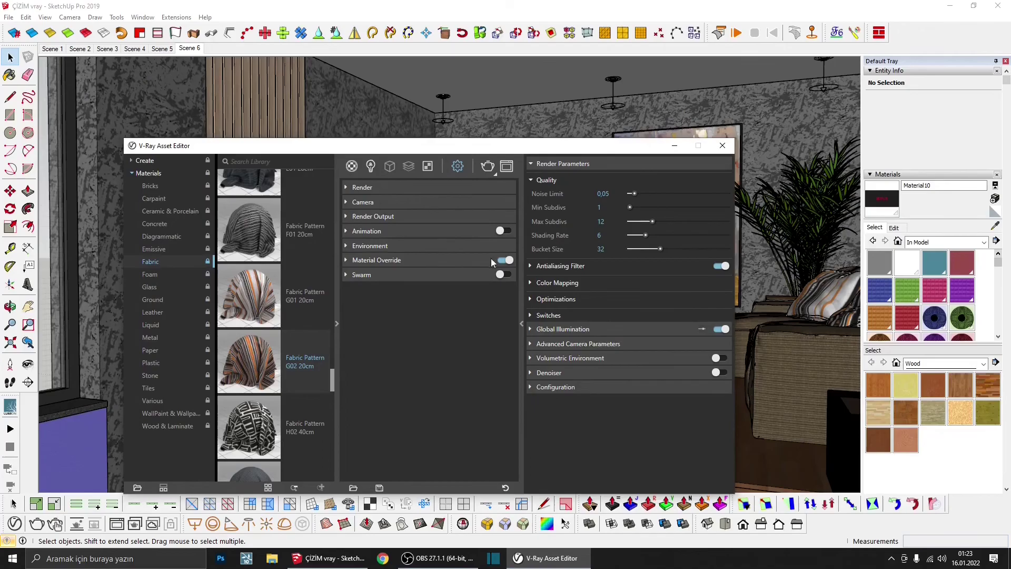
- Enter width 3000, choose the 4:3 Picture aspect ratio (2249 × 1687), and enable Safe Frame
left_click(375, 203)
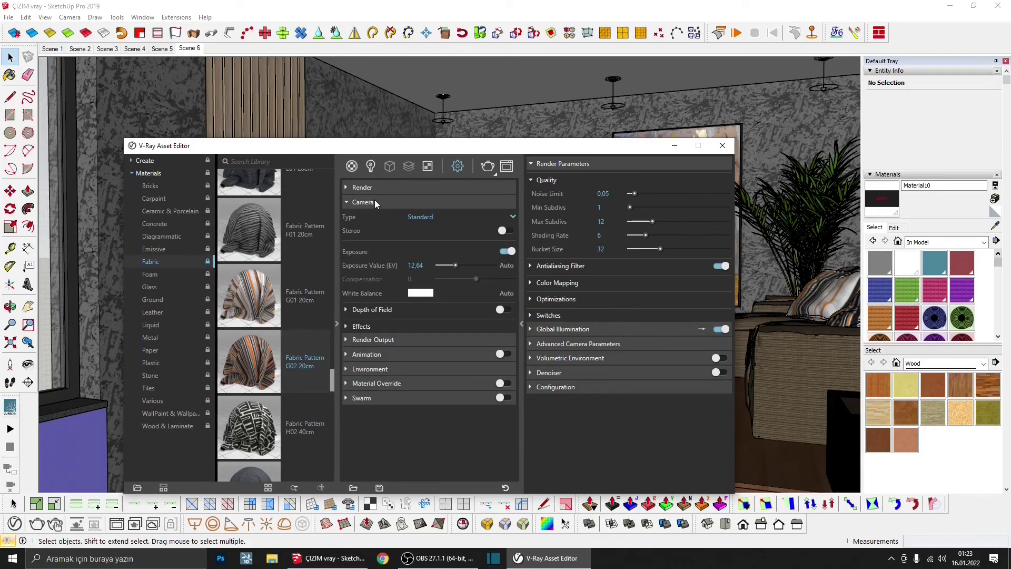
left_click(389, 340)
double_click(412, 368)
type("3000")
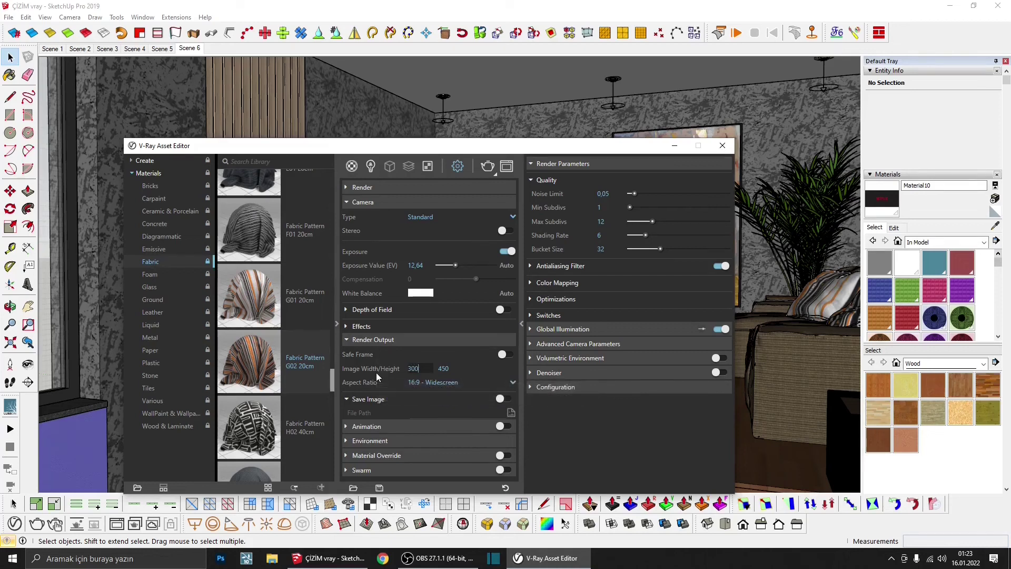
left_click_drag(369, 145, 563, 123)
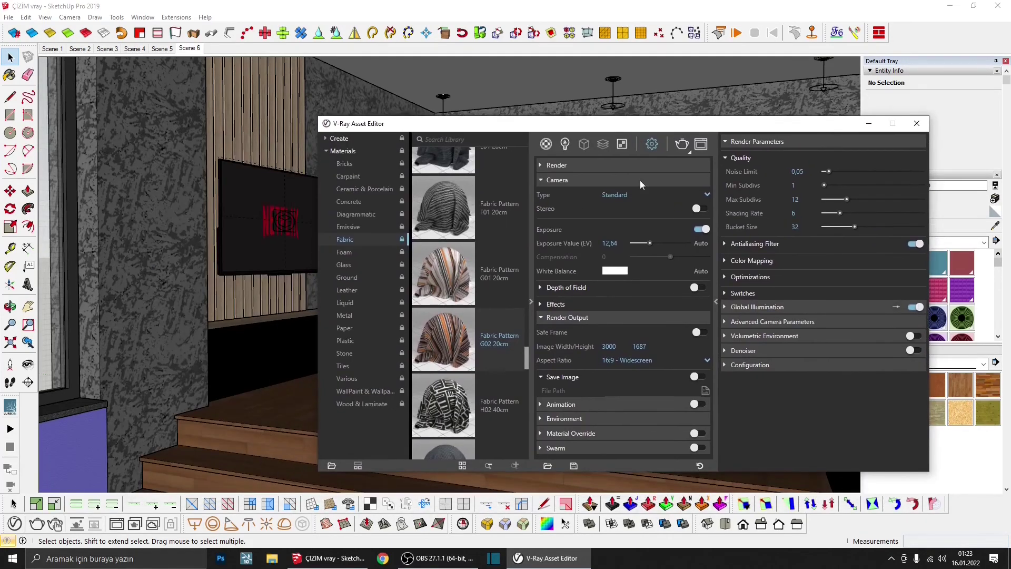
left_click(693, 333)
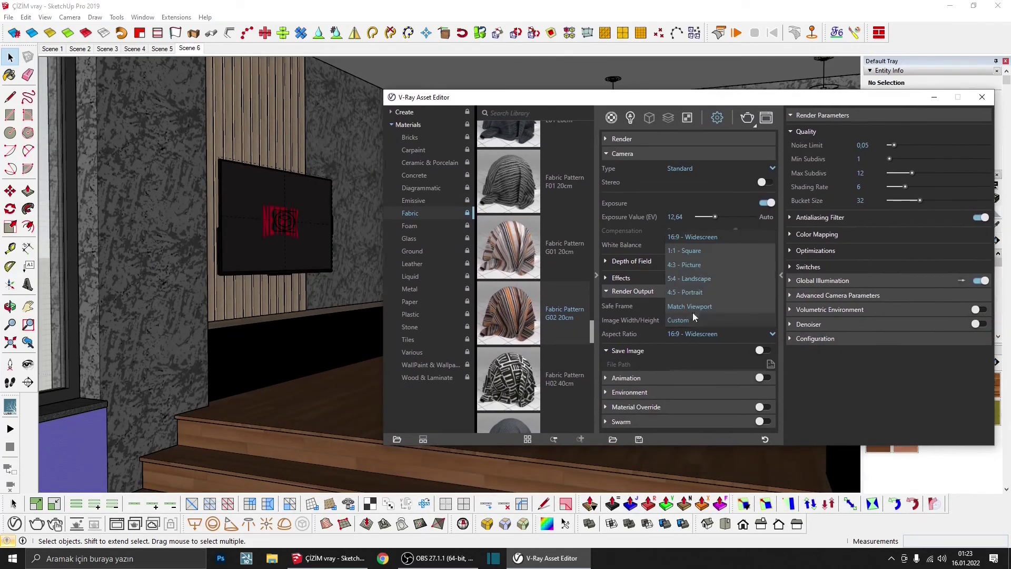
left_click(691, 266)
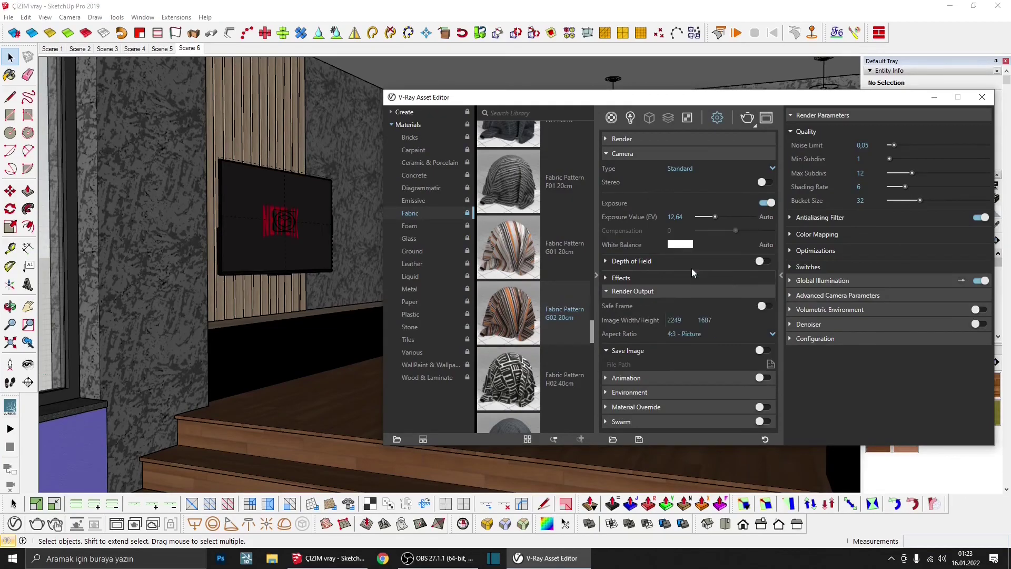
left_click(734, 336)
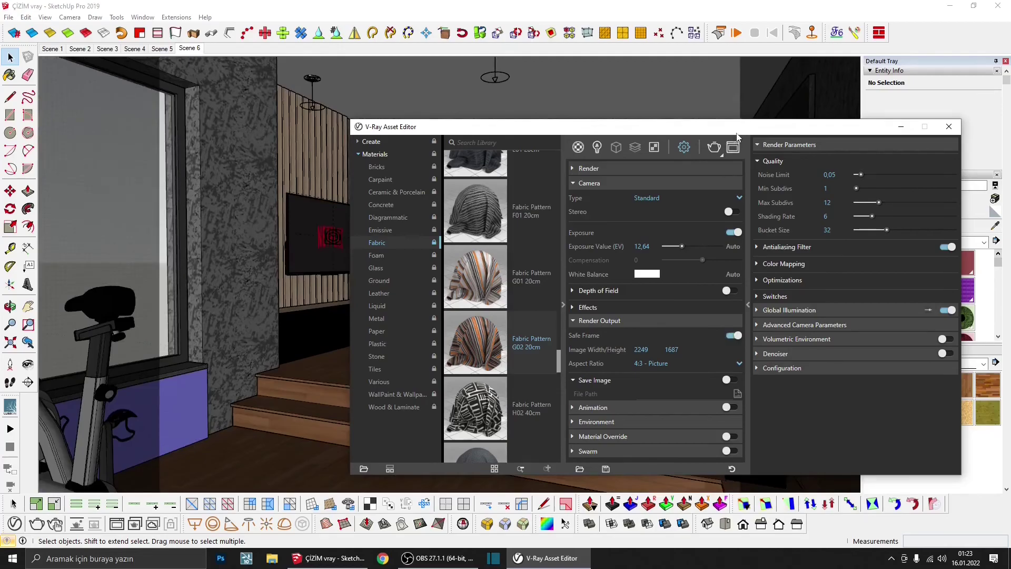
left_click(560, 554)
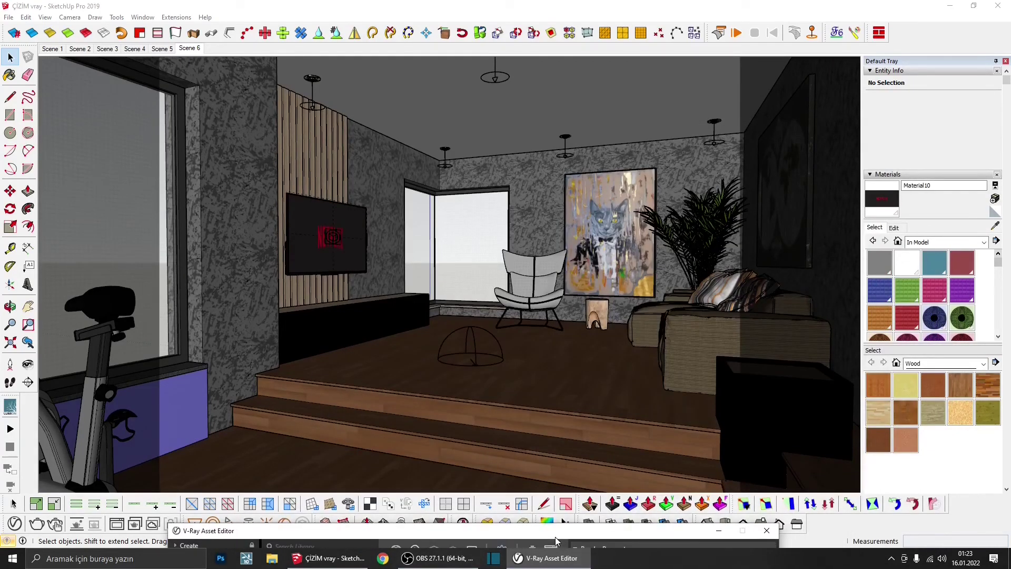
left_click_drag(560, 548, 558, 519)
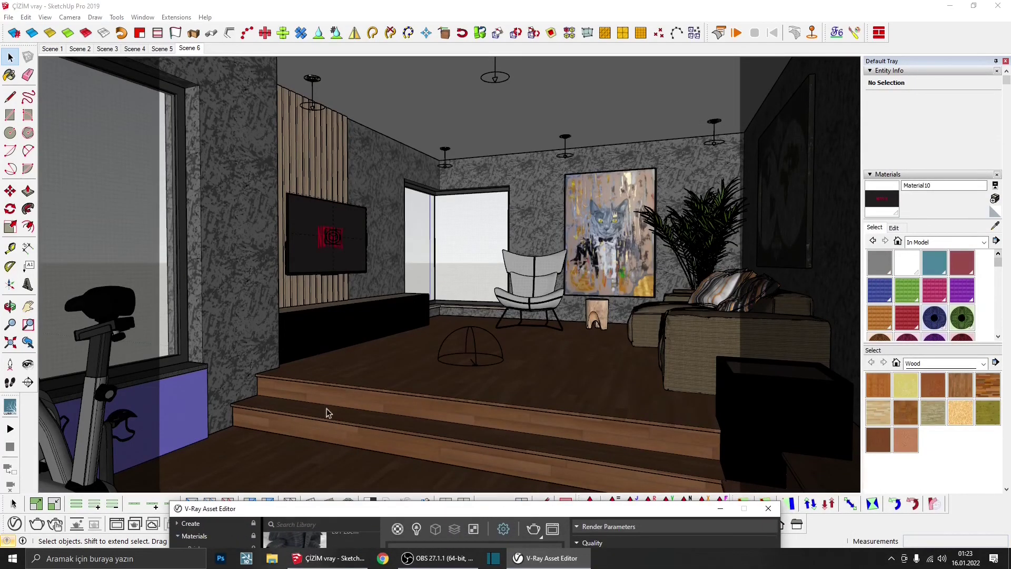
double_click(486, 510)
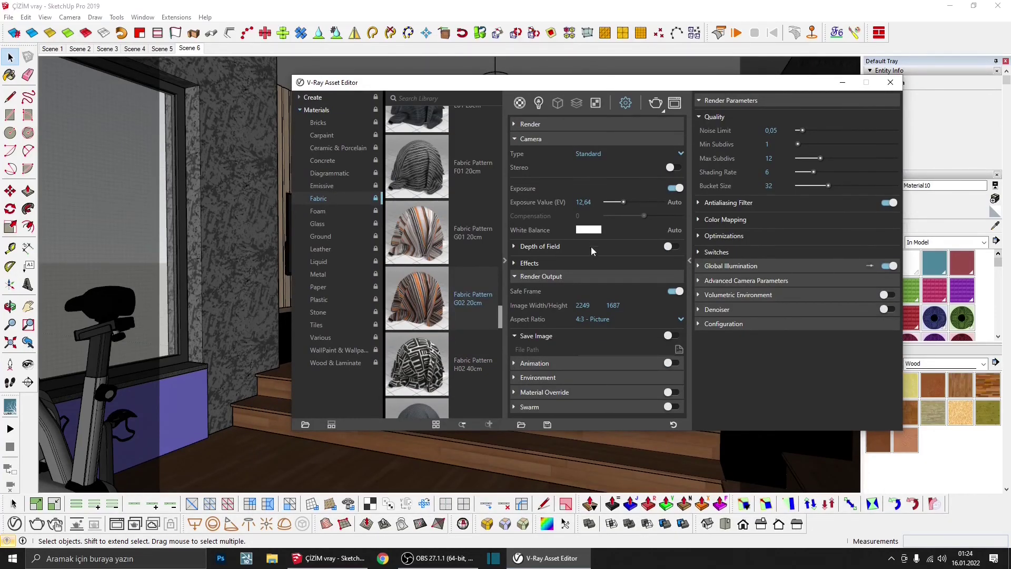
double_click(593, 306)
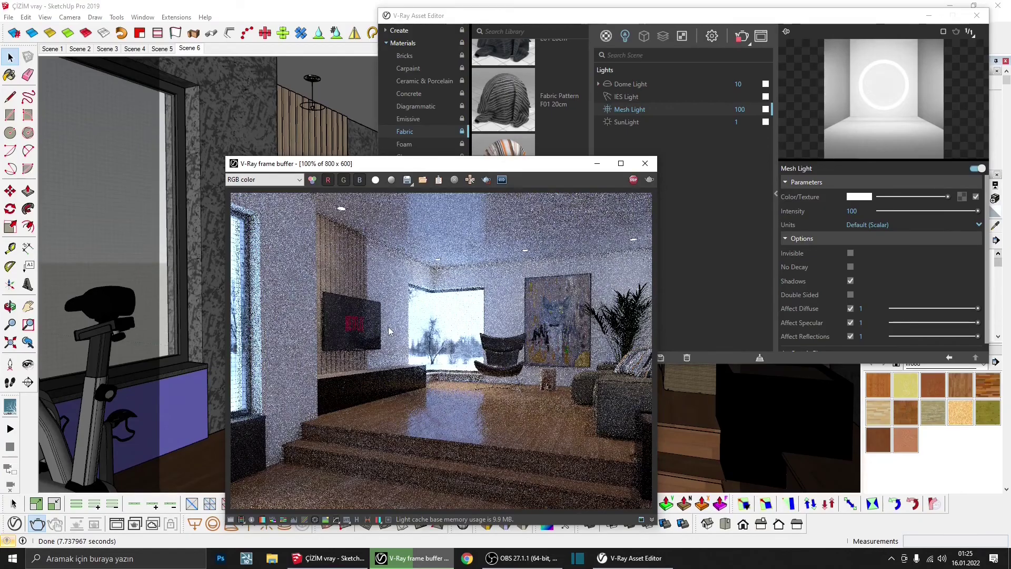
- Zoom into the 800 × 600 test render, then drag the material's Diffuse slider to black
scroll(352, 394, "up", 2)
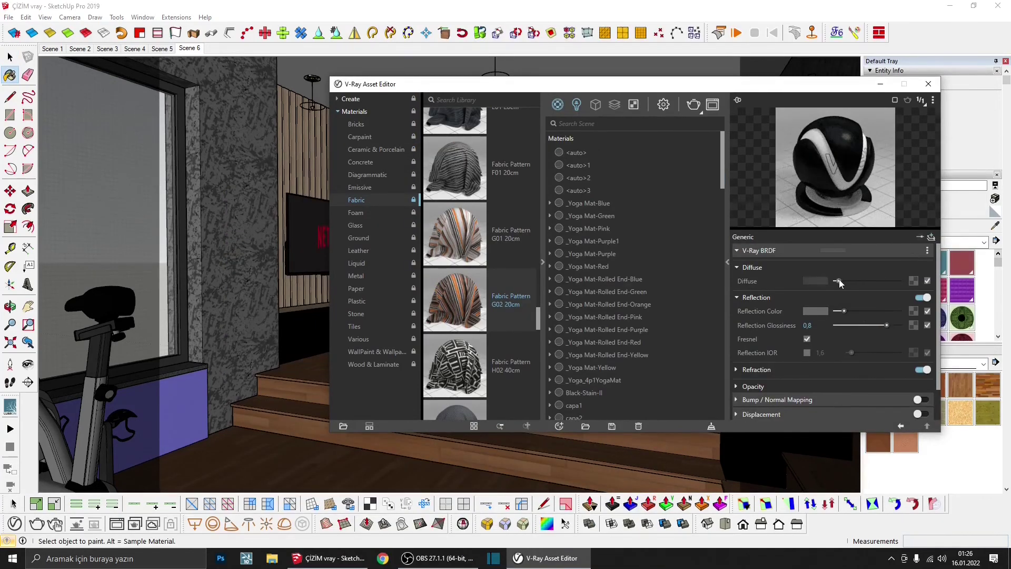
left_click_drag(840, 282, 818, 283)
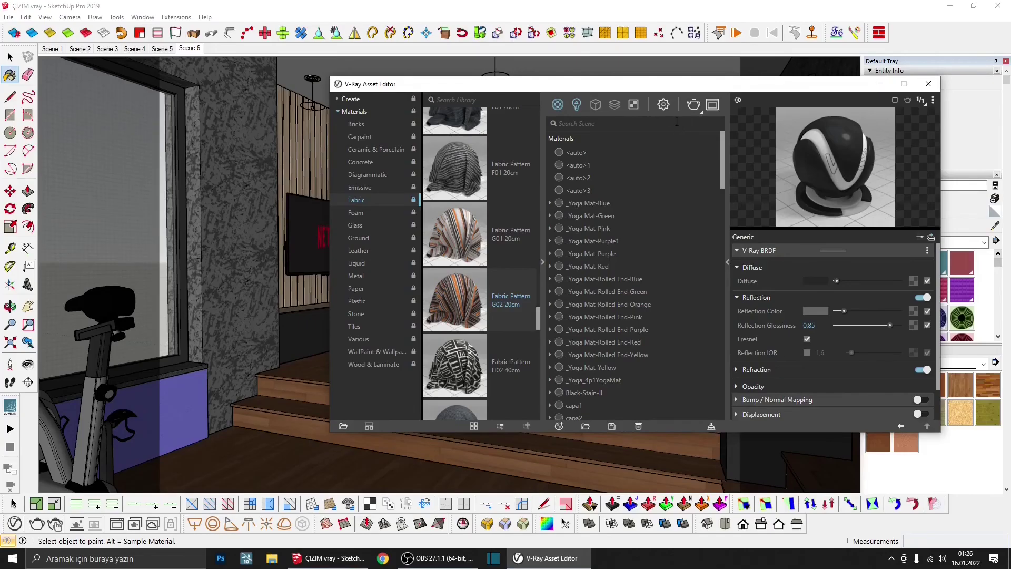
- Set Render Quality to High with output width 3000 and height 2000
left_click(663, 105)
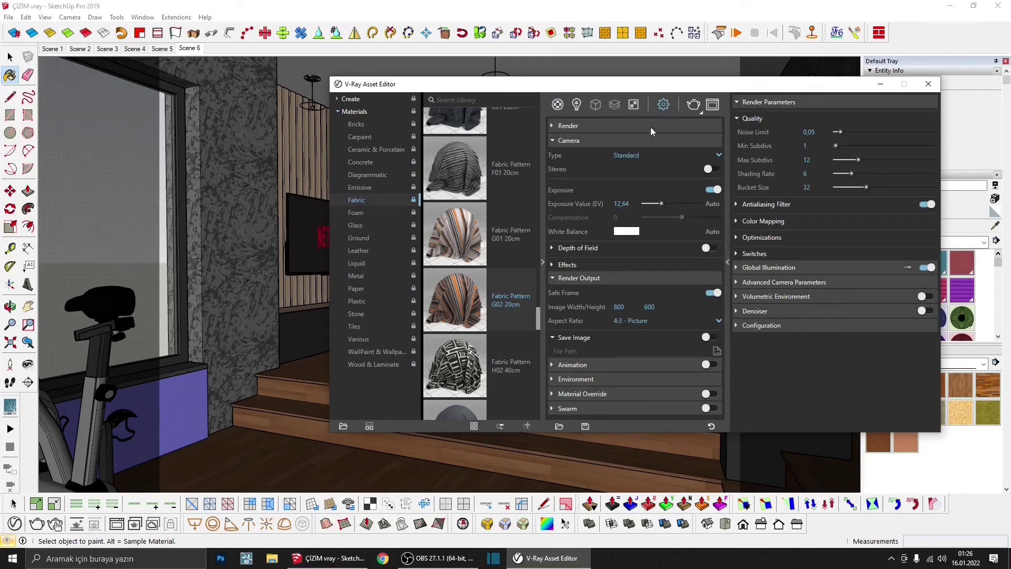
left_click(621, 140)
left_click(594, 126)
left_click(693, 182)
type("3000")
key("Return")
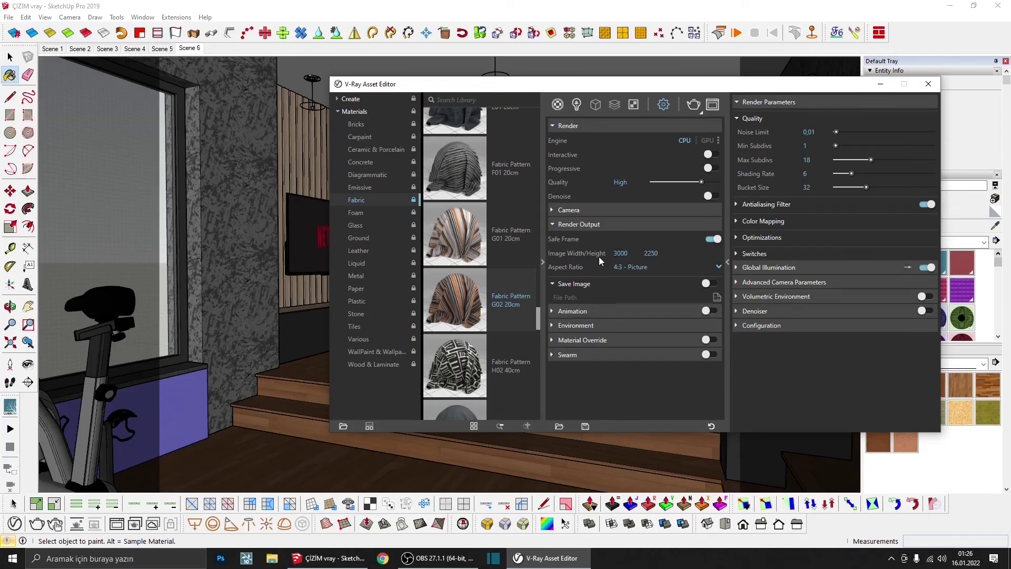
double_click(645, 253)
type("2000")
key("Return")
- Review the Advanced Camera, GI and Denoiser settings, then start the final V-Ray render
left_click(786, 282)
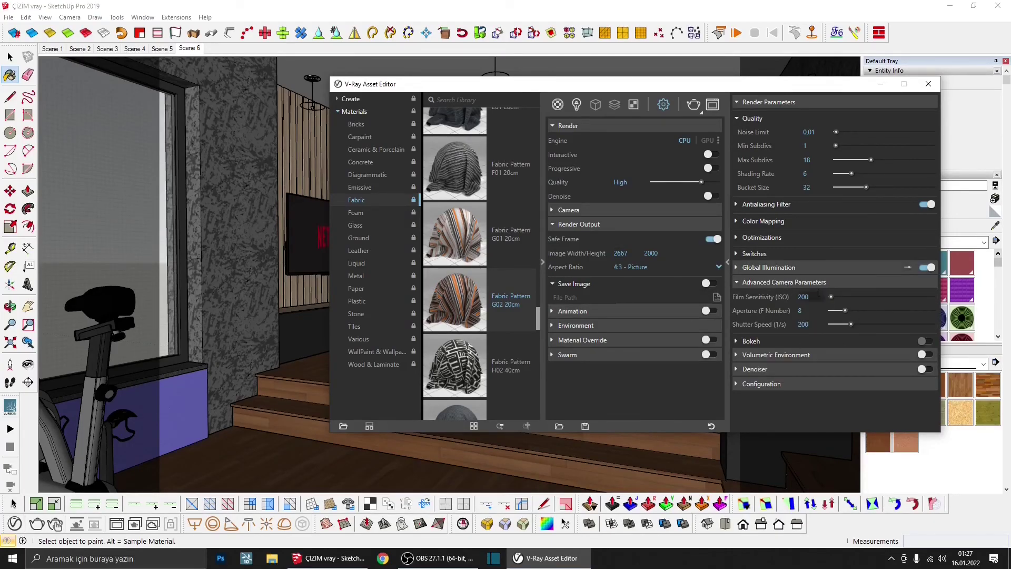
left_click(788, 282)
left_click(790, 267)
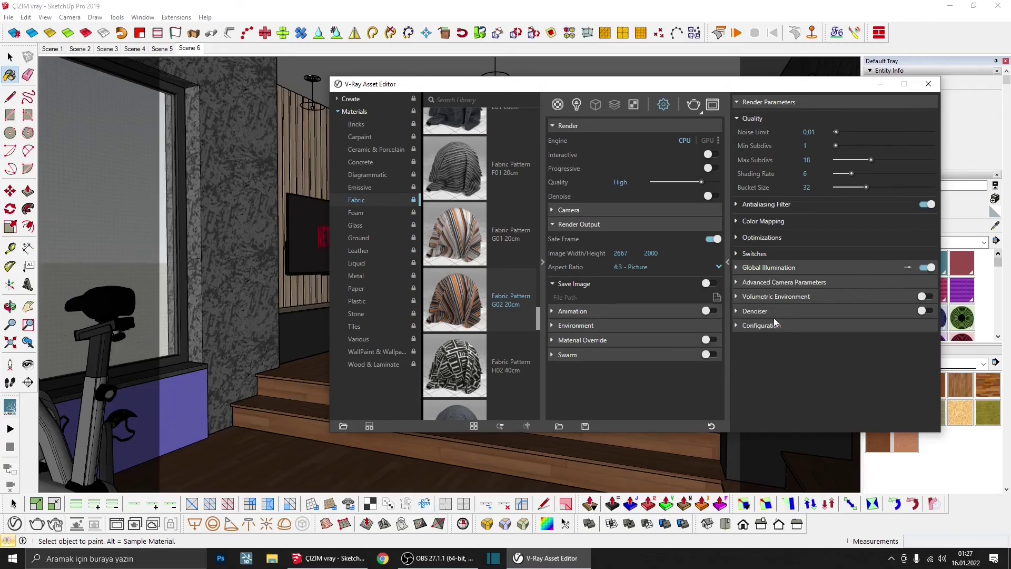
left_click(765, 311)
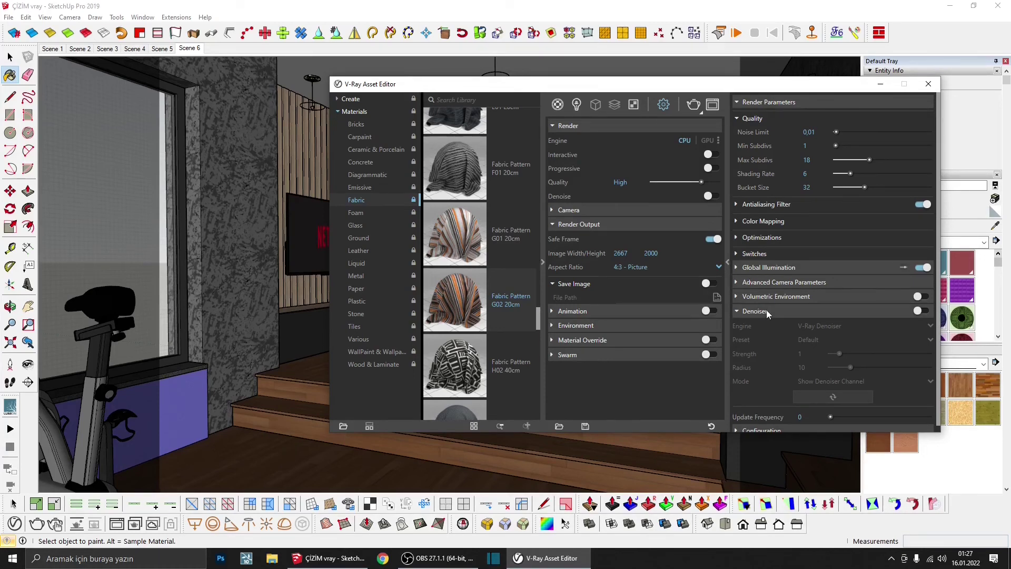
left_click(766, 310)
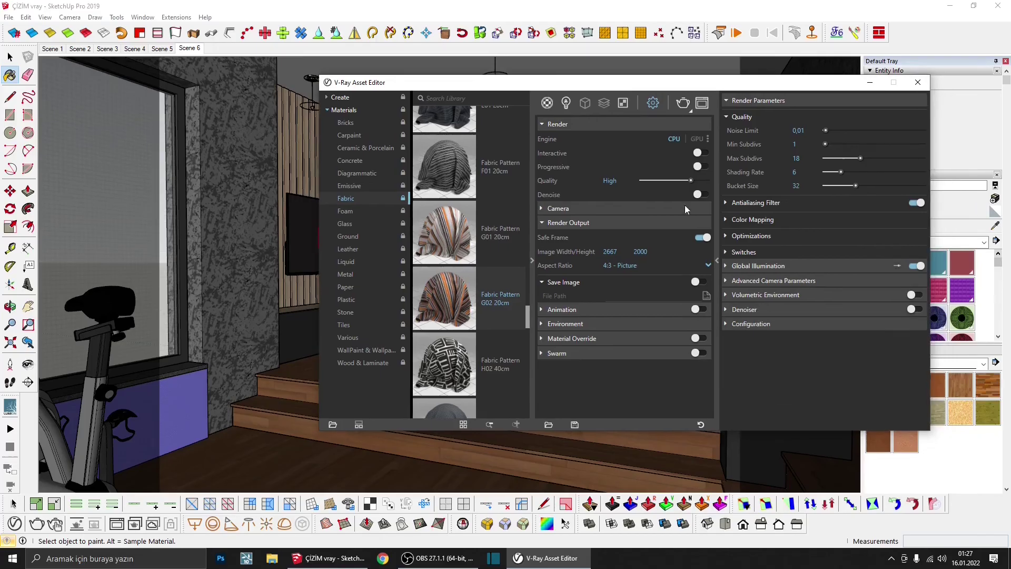
left_click(607, 211)
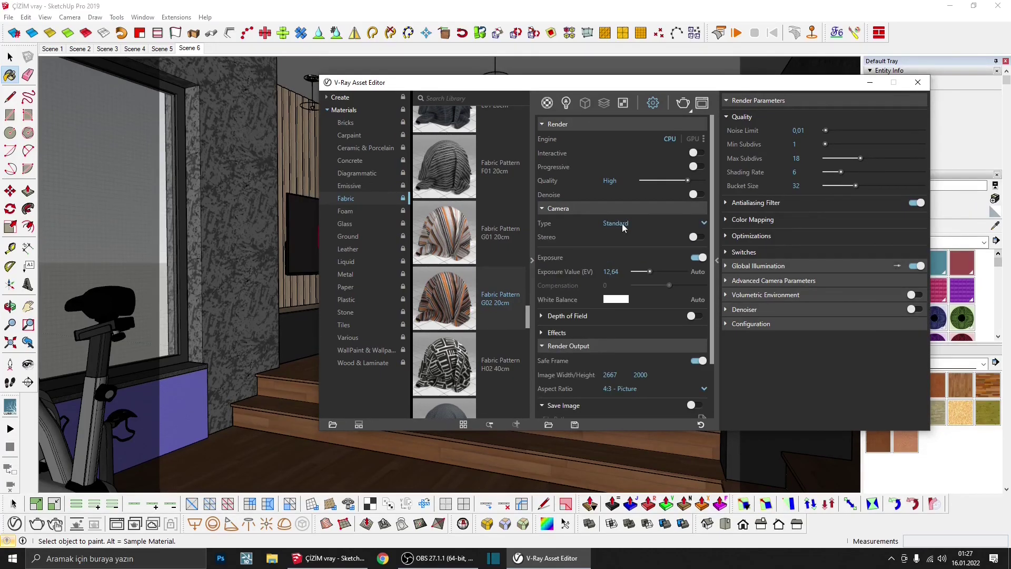
left_click(753, 282)
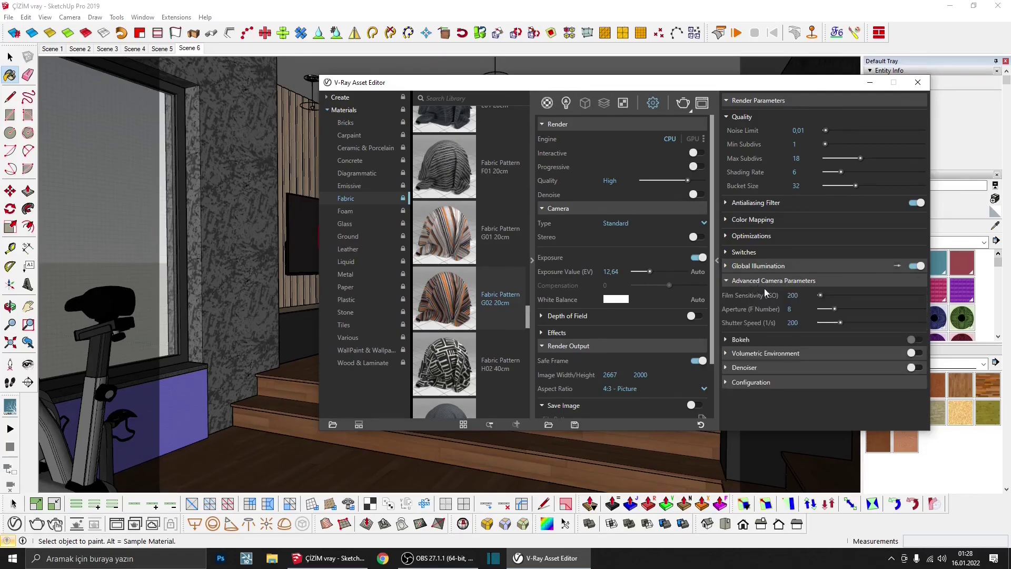
left_click(600, 209)
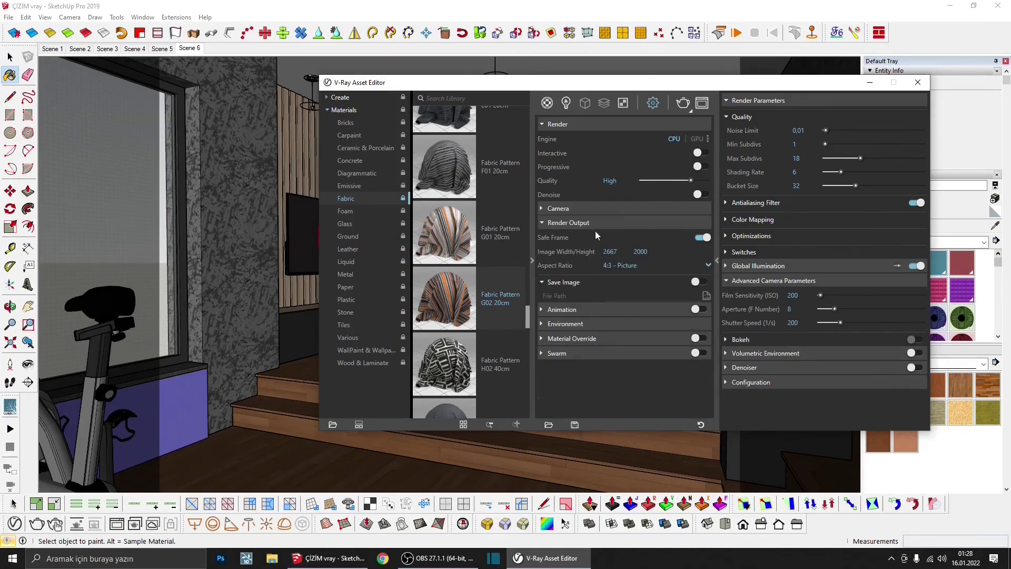
left_click(573, 224)
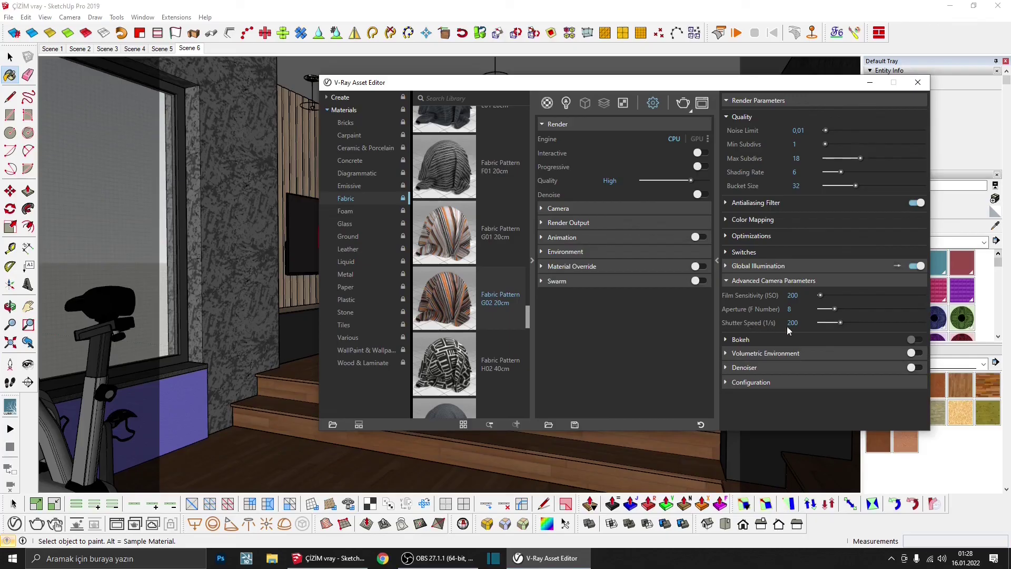
left_click(759, 280)
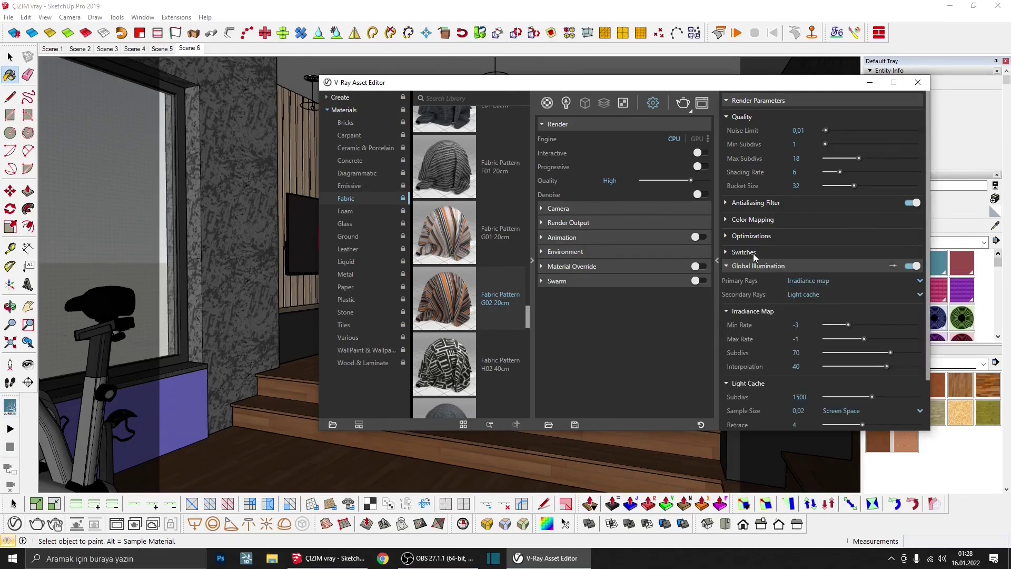
left_click(759, 100)
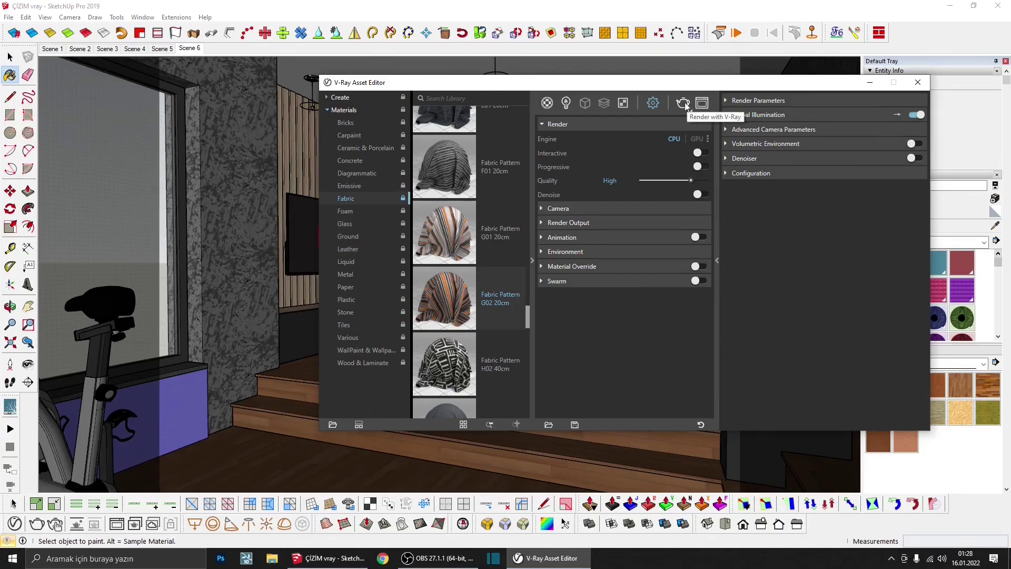
left_click_drag(699, 85, 597, 85)
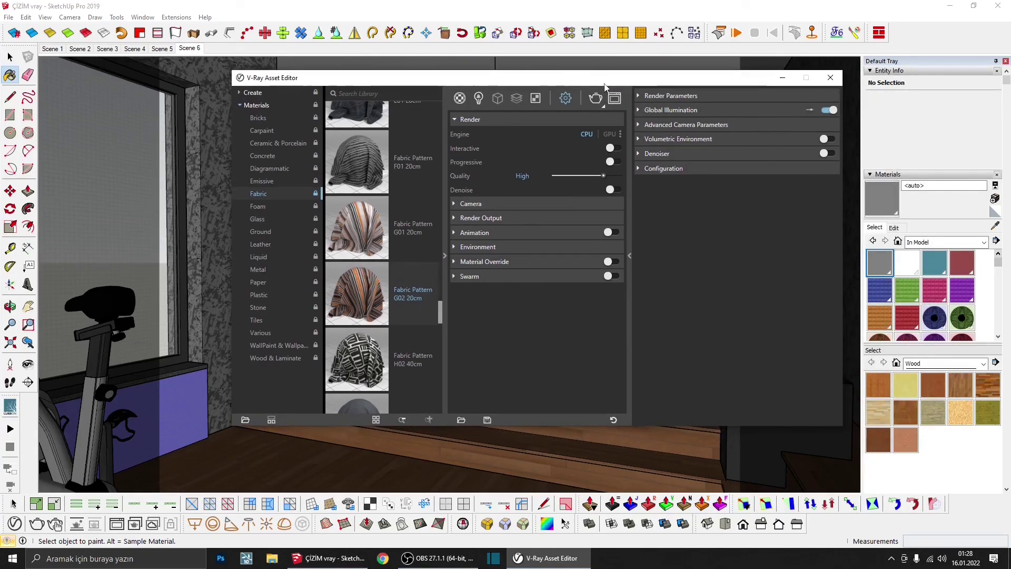
left_click(595, 99)
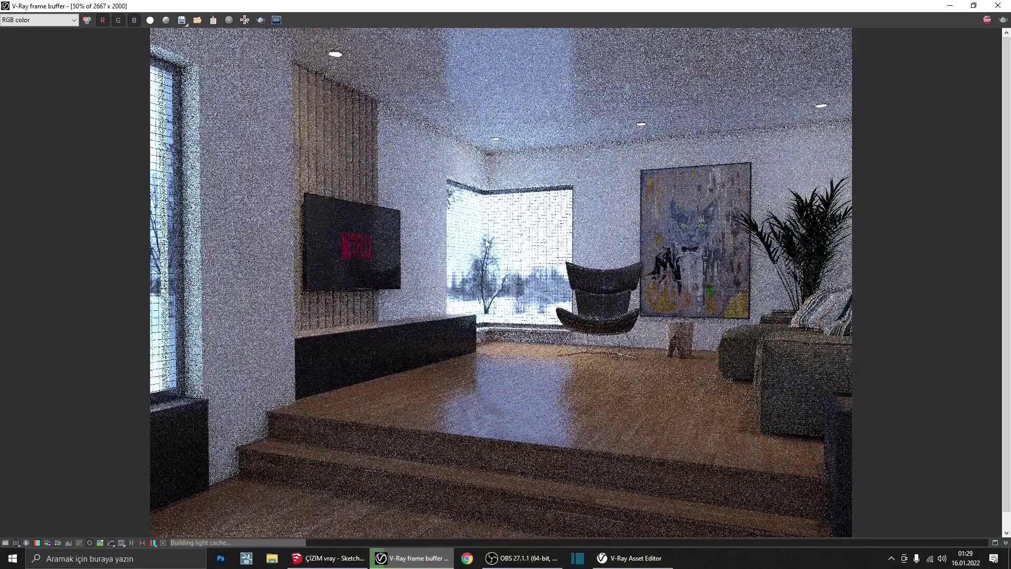